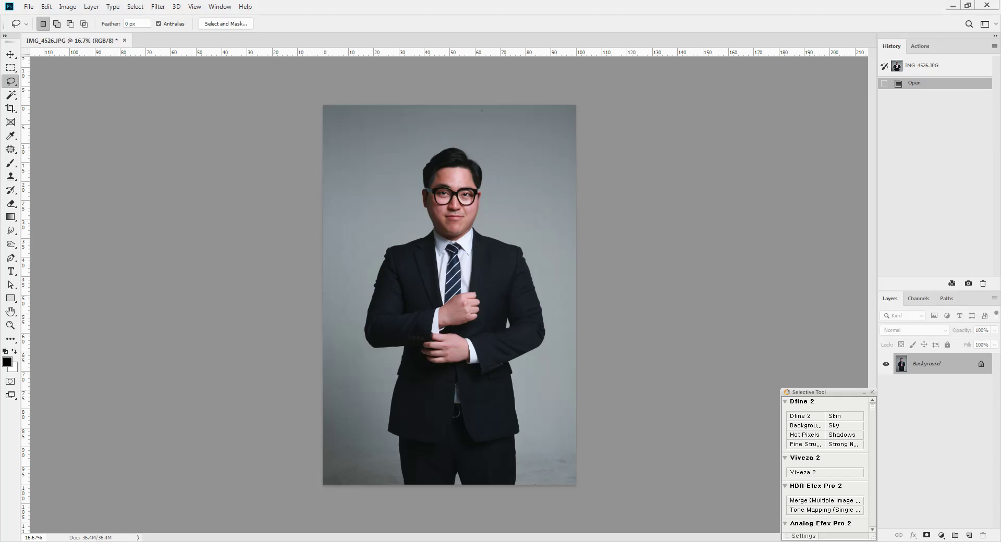
drag(1000, 261, 471, 43)
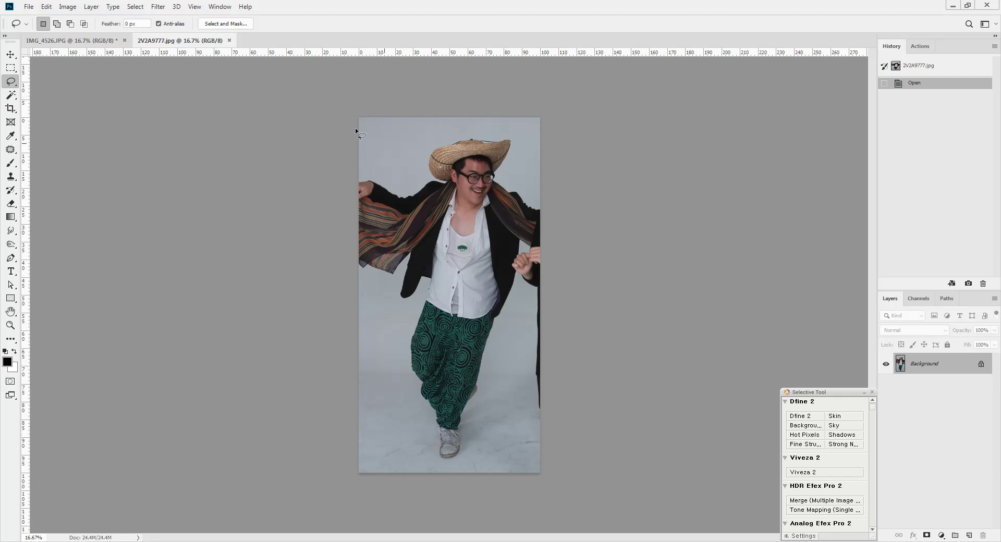
click(230, 40)
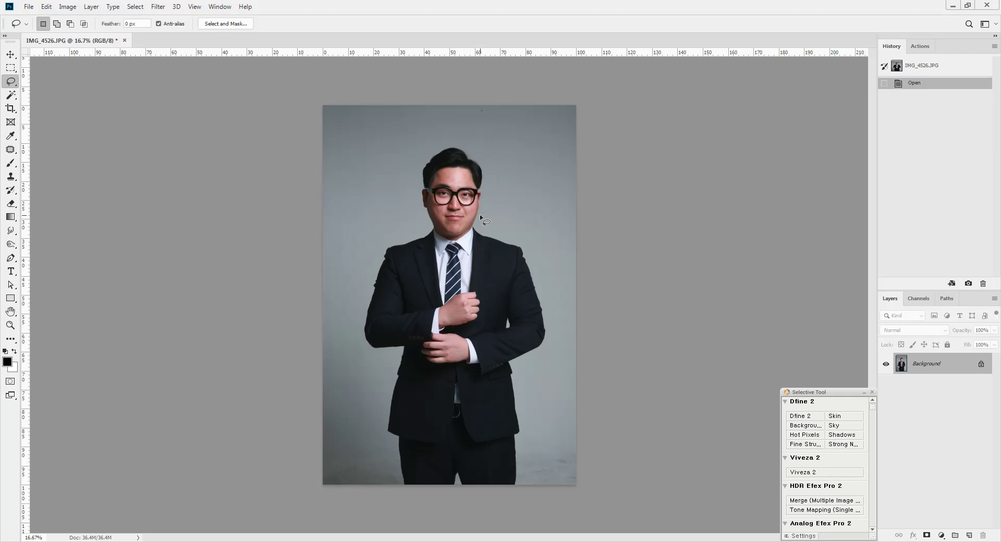
key(b)
mouse_move(365, 194)
mouse_down()
mouse_move(449, 149)
mouse_move(414, 191)
mouse_move(394, 123)
mouse_move(464, 196)
mouse_move(461, 155)
mouse_move(509, 242)
mouse_move(461, 280)
mouse_up()
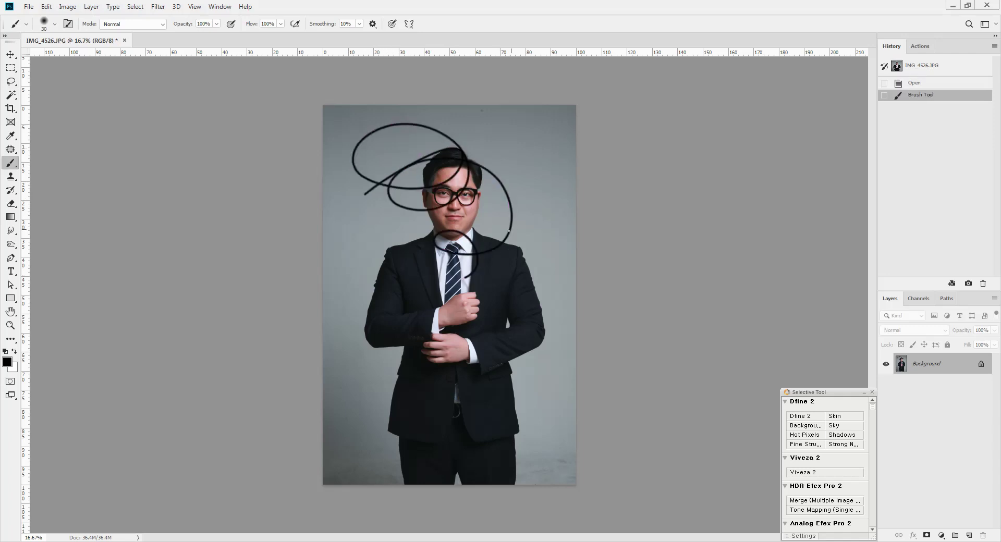
click(929, 84)
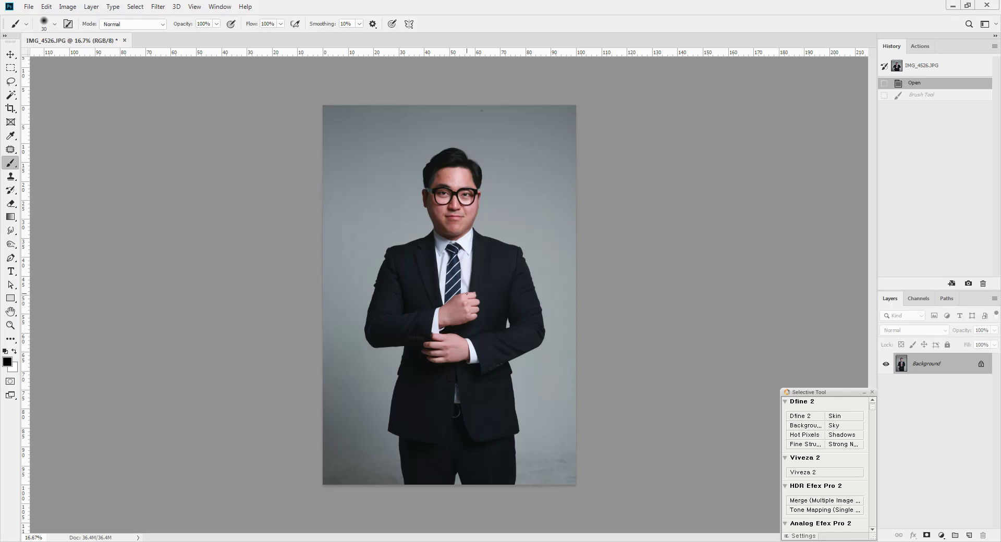
click(11, 82)
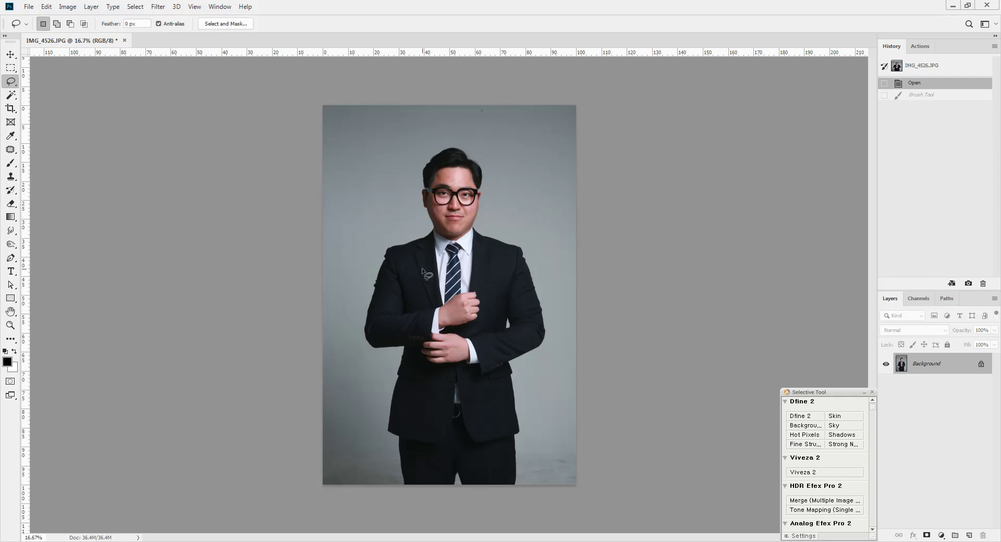
Widen the canvas to 200 percent, keeping the height at 100 percent and the photo centred
key(ctrl+alt+c)
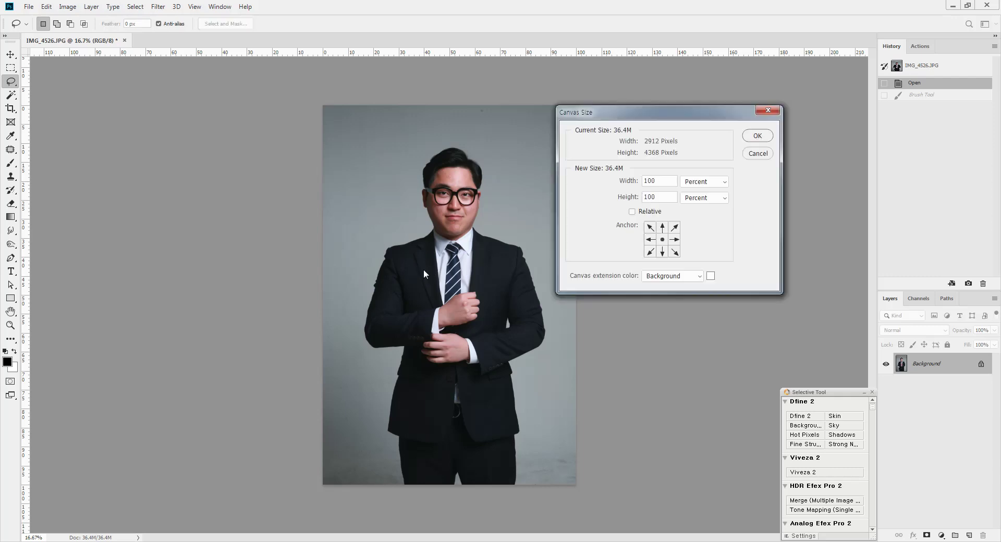
double_click(665, 184)
text(200)
key(Return)
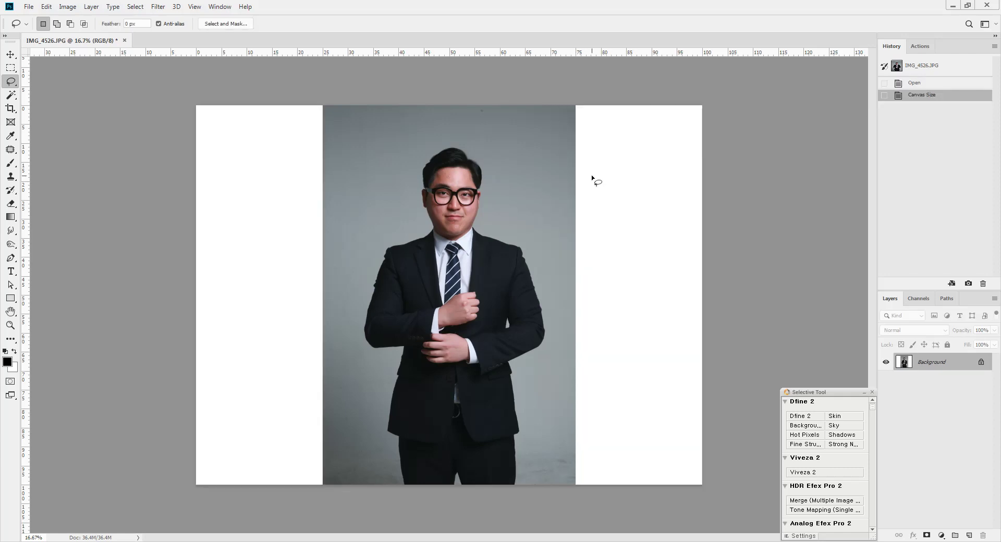
Select the white area right of the man plus a strip of backdrop, feather the selection and copy it to a new layer
scroll(592, 175, down, 1)
key(m)
scroll(592, 176, down, 1)
drag(703, 99, 532, 481)
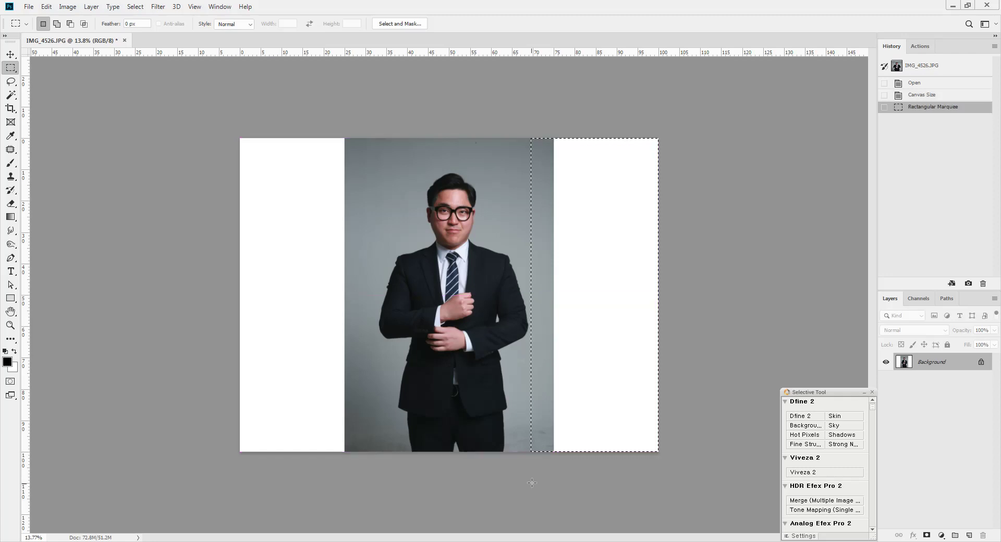
key(shift+F6)
key(Return)
key(ctrl+j)
Stretch the copied backdrop strip rightward to cover the white area, and merge it down into the background
key(ctrl+t)
scroll(568, 338, down, 2)
drag(595, 295, 977, 291)
key(Return)
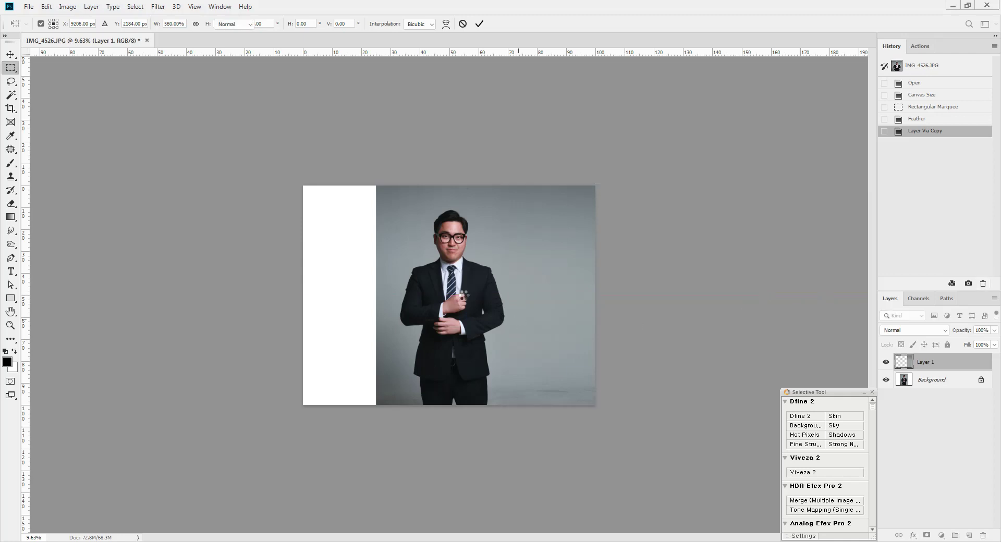
scroll(748, 368, down, 1)
key(ctrl+e)
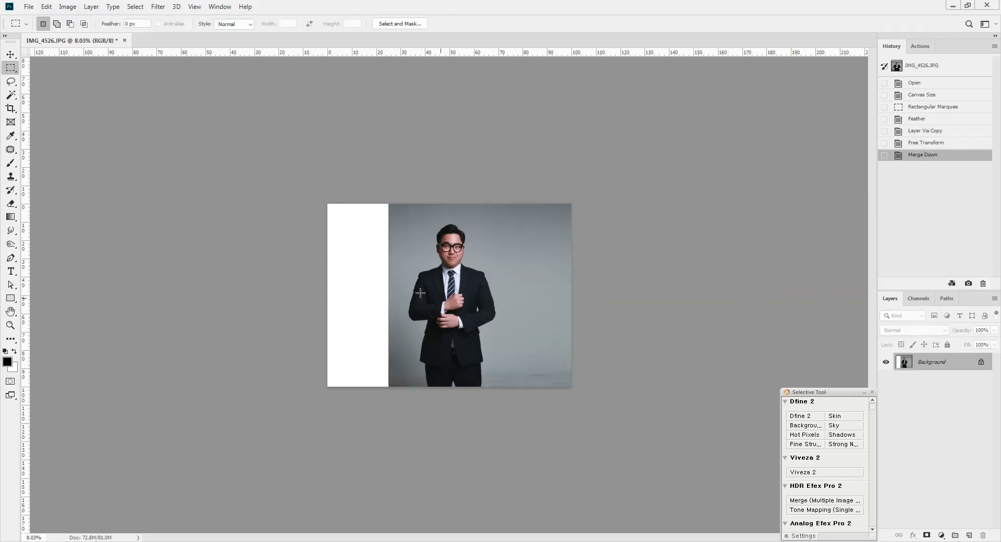
Select the white area left of the man plus a strip of backdrop, feather it and copy it to a new layer
drag(327, 204, 404, 485)
key(shift+F6)
key(Return)
key(ctrl+j)
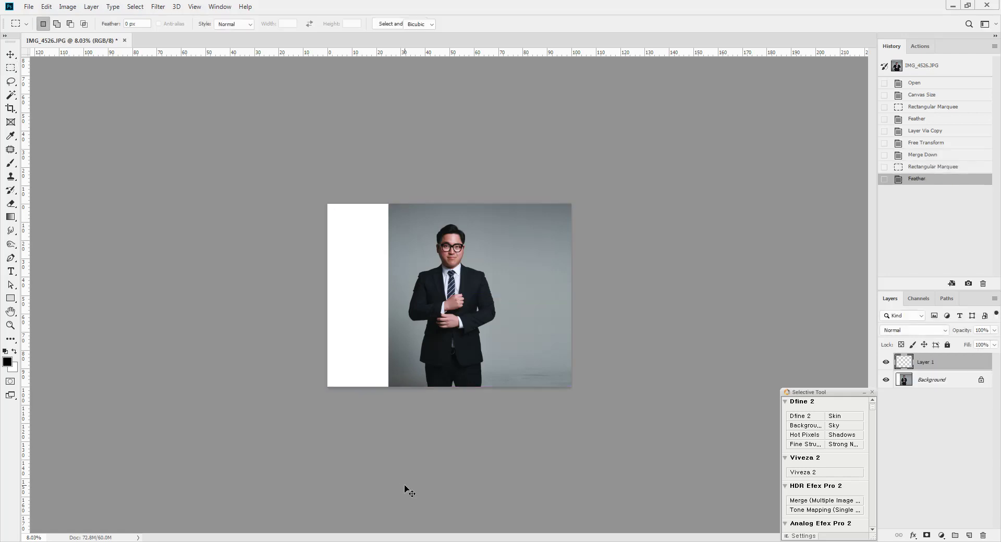
Stretch the copied backdrop strip leftward until it covers the remaining white area, and merge it down
key(ctrl+t)
drag(327, 295, 38, 295)
key(m)
key(Return)
key(ctrl+0)
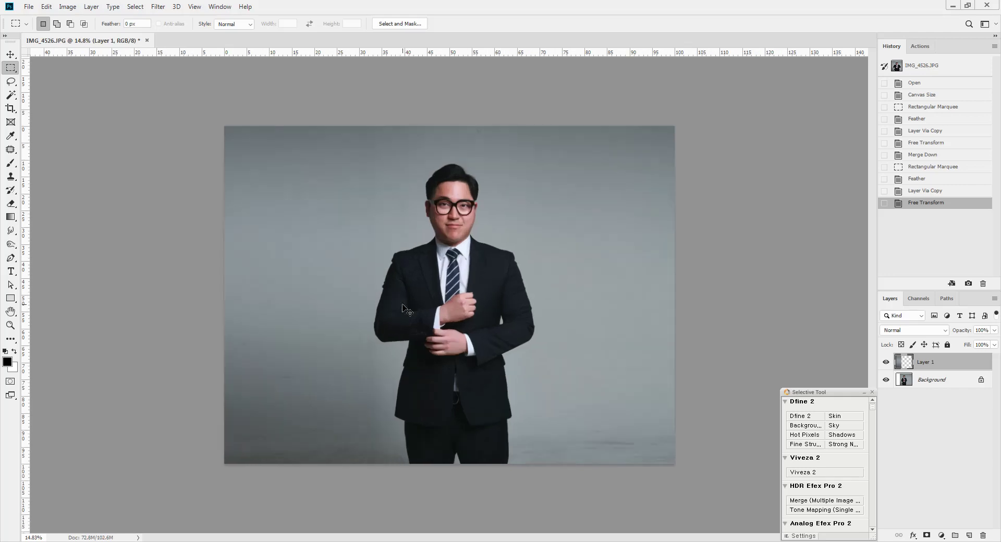
key(ctrl+e)
scroll(402, 305, up, 2)
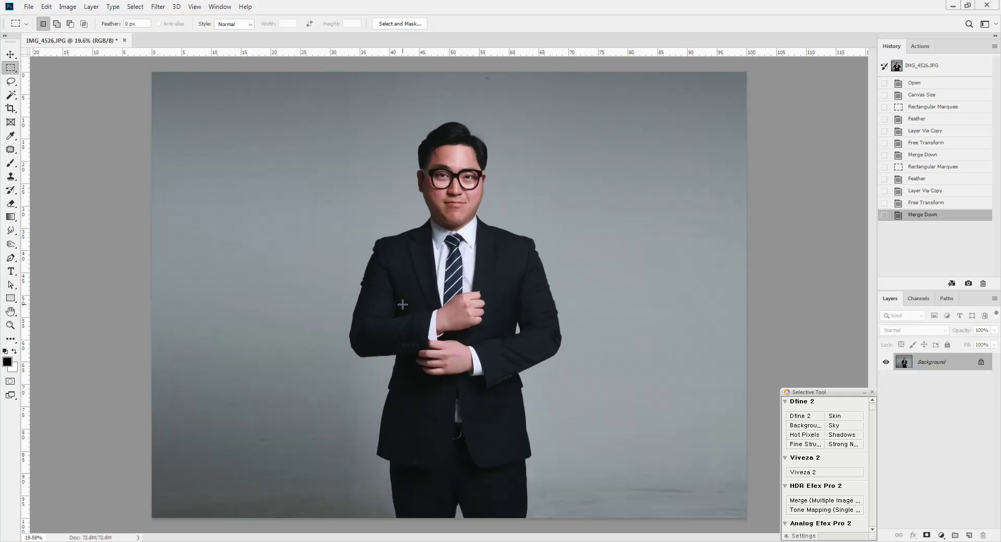
Start Select and Mask and brush the man's head, suit, hands and trousers into the selection
key(l)
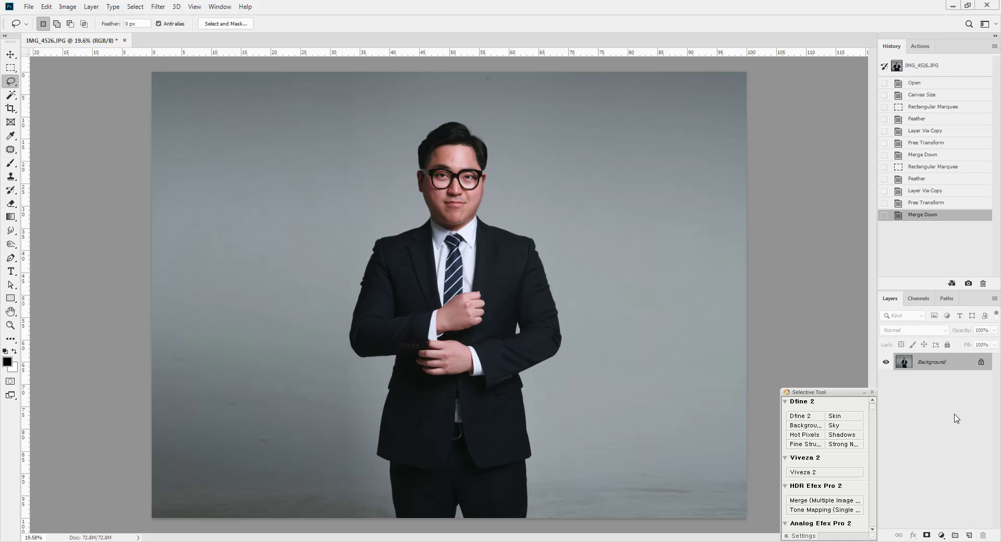
click(226, 24)
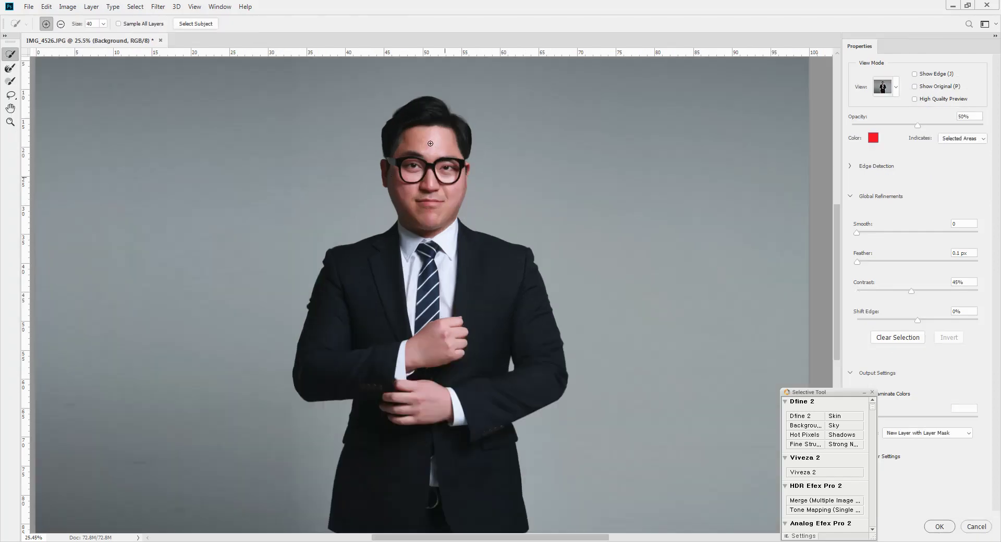
drag(430, 143, 429, 112)
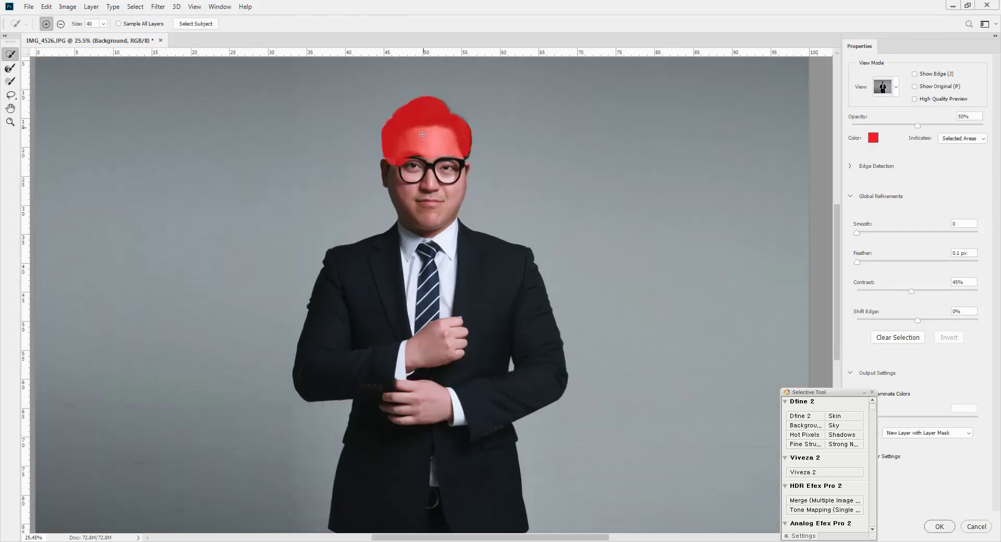
mouse_move(375, 282)
mouse_down()
mouse_move(371, 343)
mouse_move(391, 460)
mouse_move(422, 445)
mouse_move(446, 403)
mouse_up()
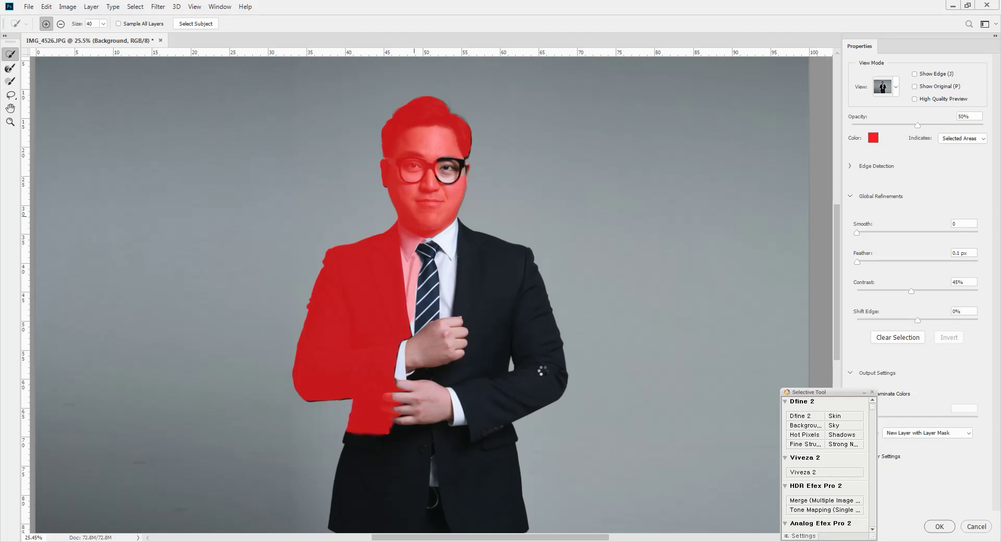
mouse_move(468, 386)
mouse_down()
mouse_move(455, 353)
mouse_move(451, 238)
mouse_up()
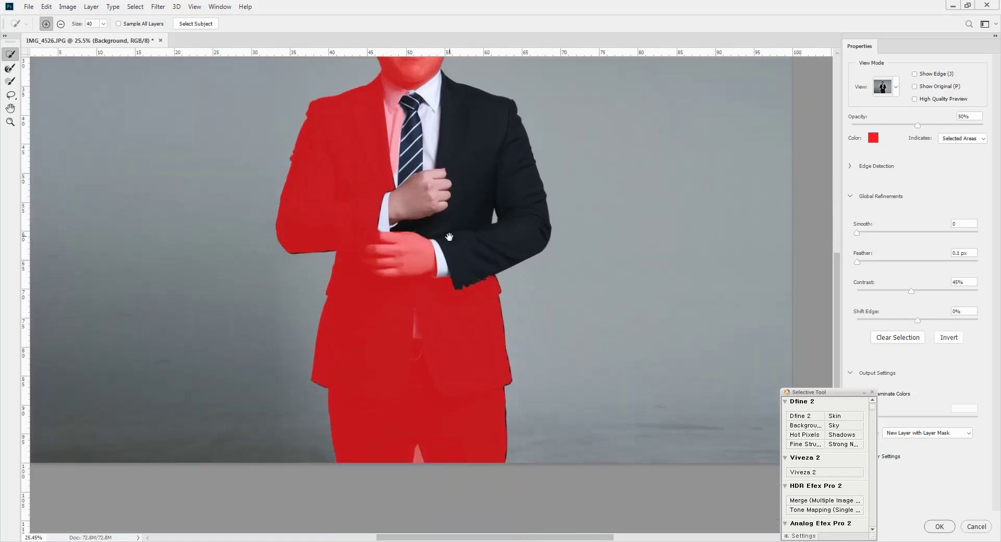
mouse_move(382, 205)
mouse_down()
mouse_move(501, 247)
mouse_move(527, 217)
mouse_move(495, 134)
mouse_up()
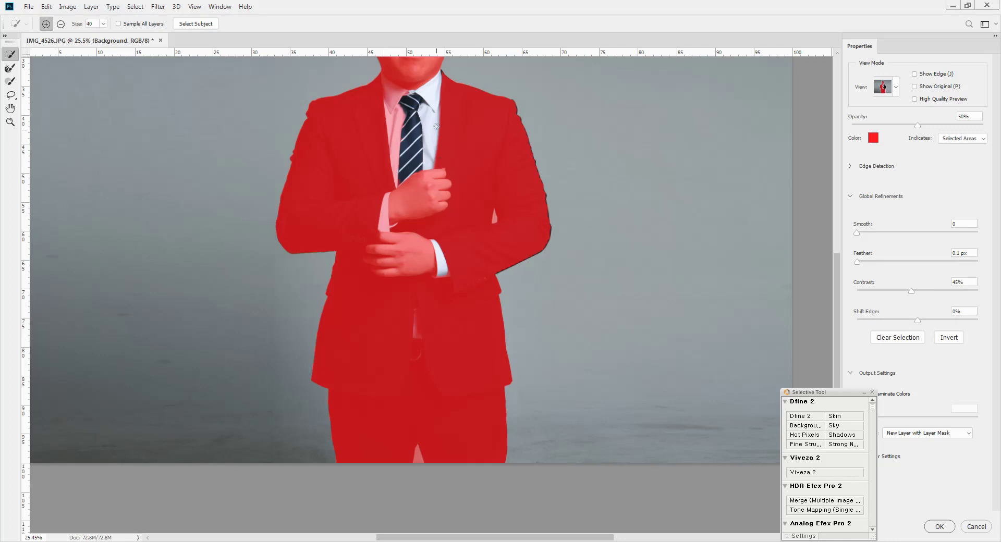
Add the man's tie and shirt front to the selection and enlarge the selection brush to 60
scroll(427, 171, up, 2)
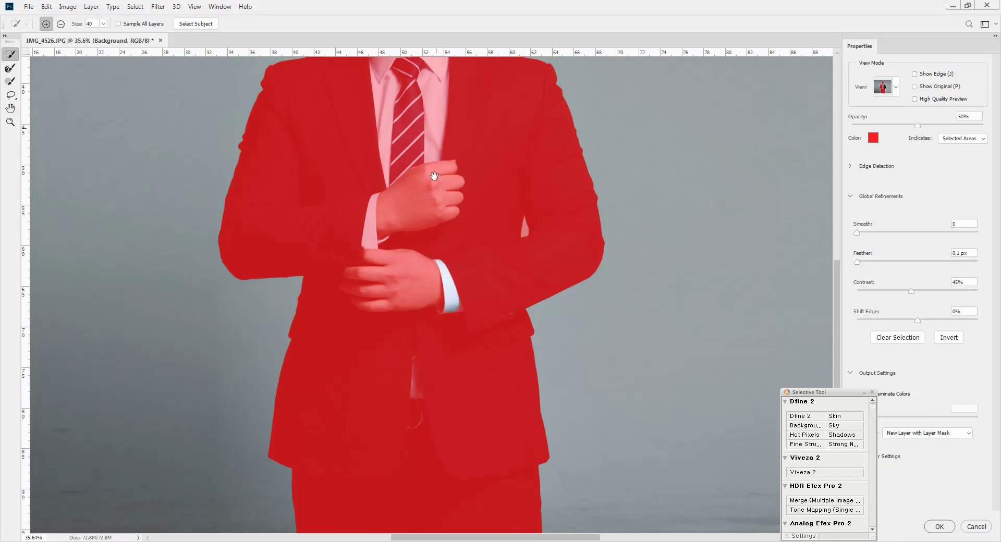
drag(434, 145, 433, 362)
scroll(433, 192, up, 3)
key(bracketright)
key(bracketright)
mouse_move(451, 186)
mouse_down()
mouse_move(462, 202)
mouse_move(446, 225)
mouse_move(401, 228)
mouse_up()
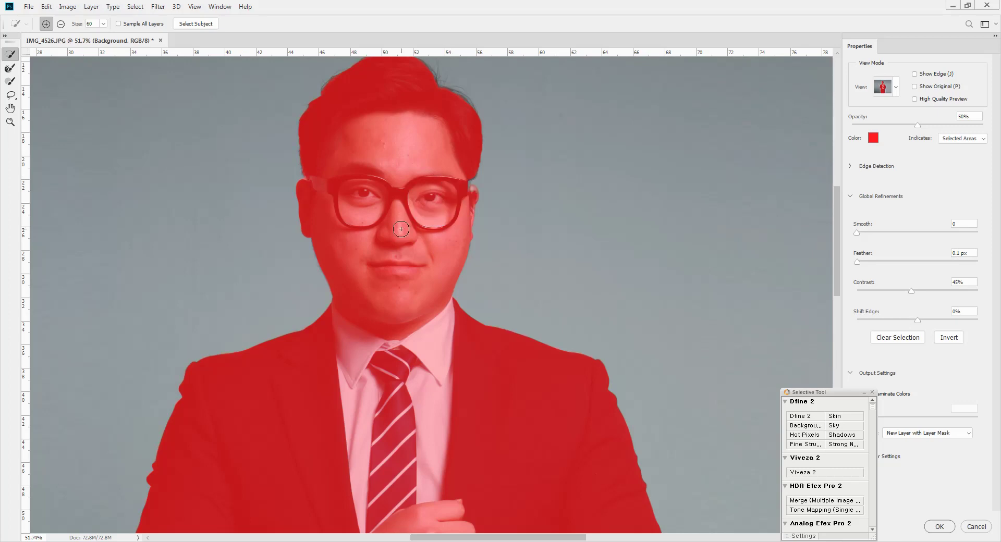
Reduce the selection brush to 25 and add the missing upper part of the ear beside the glasses
key(ctrl+plus)
key(ctrl+plus)
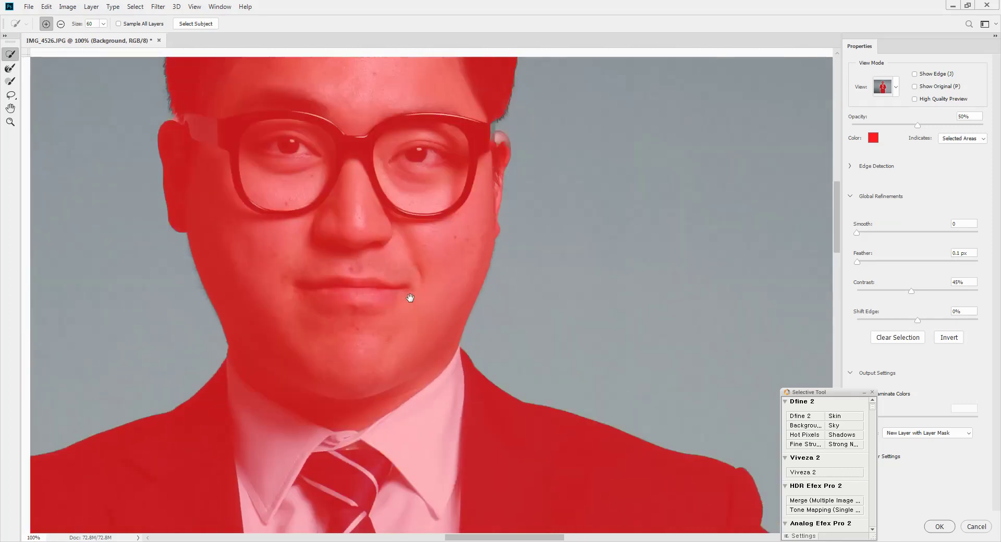
key(bracketleft)
key(bracketleft)
key(bracketleft)
key(bracketleft)
key(bracketleft)
key(bracketleft)
key(bracketleft)
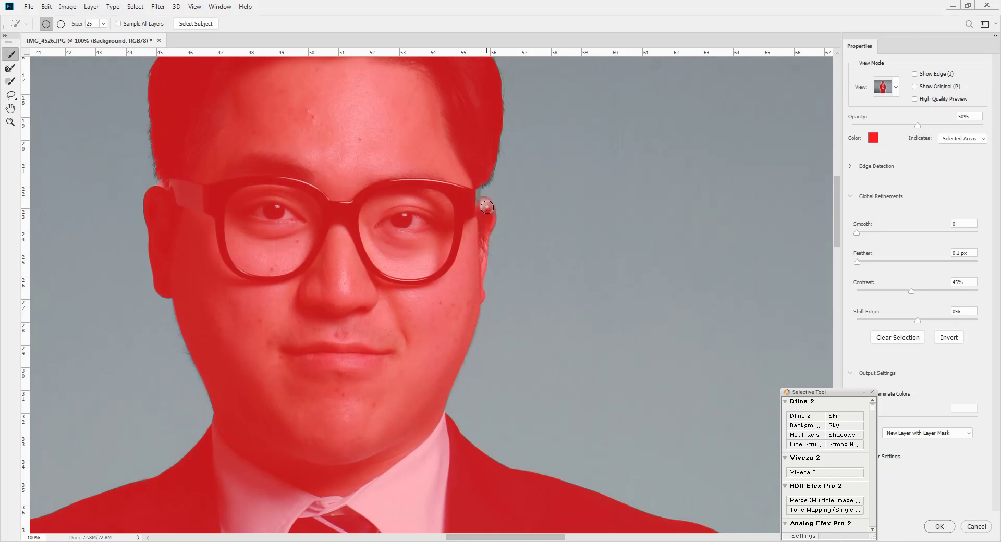
drag(471, 197, 485, 210)
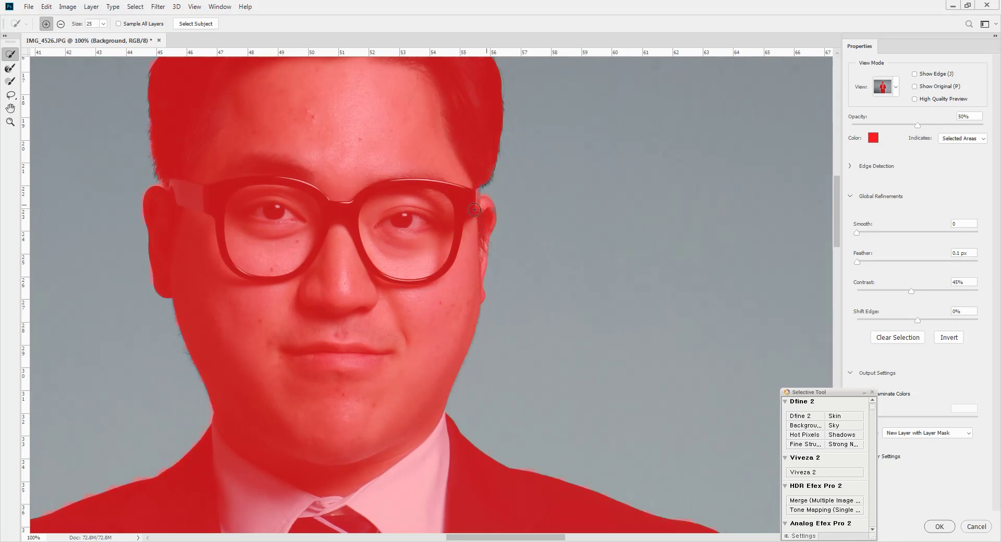
drag(374, 142, 371, 289)
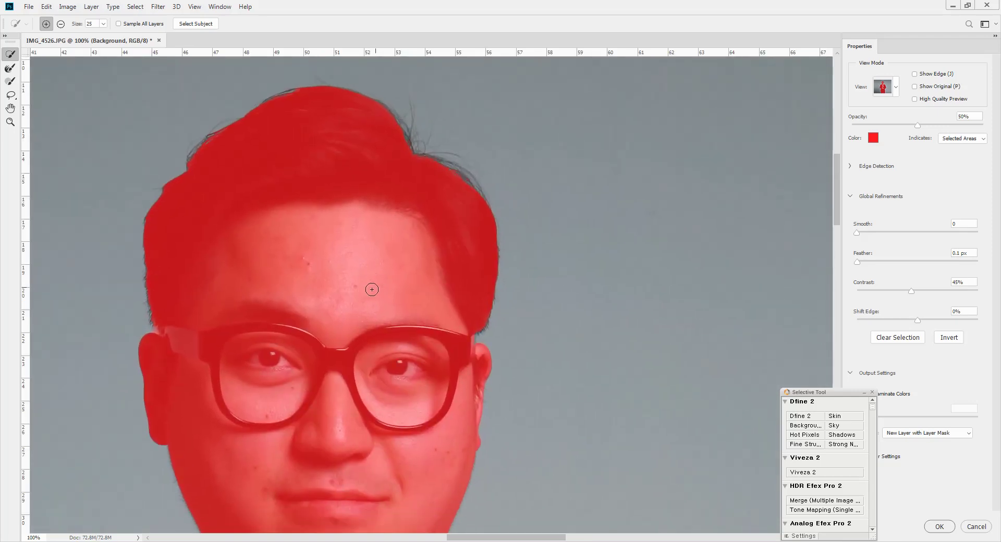
Output the selection as a new layer with a layer mask and show the Background layer again
key(Escape)
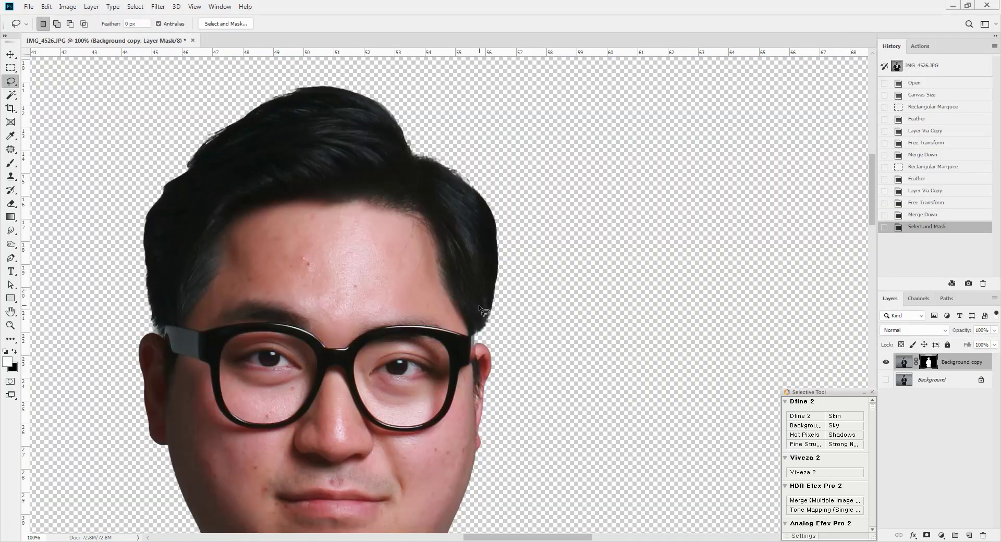
scroll(480, 305, down, 6)
drag(523, 427, 532, 269)
scroll(531, 269, down, 2)
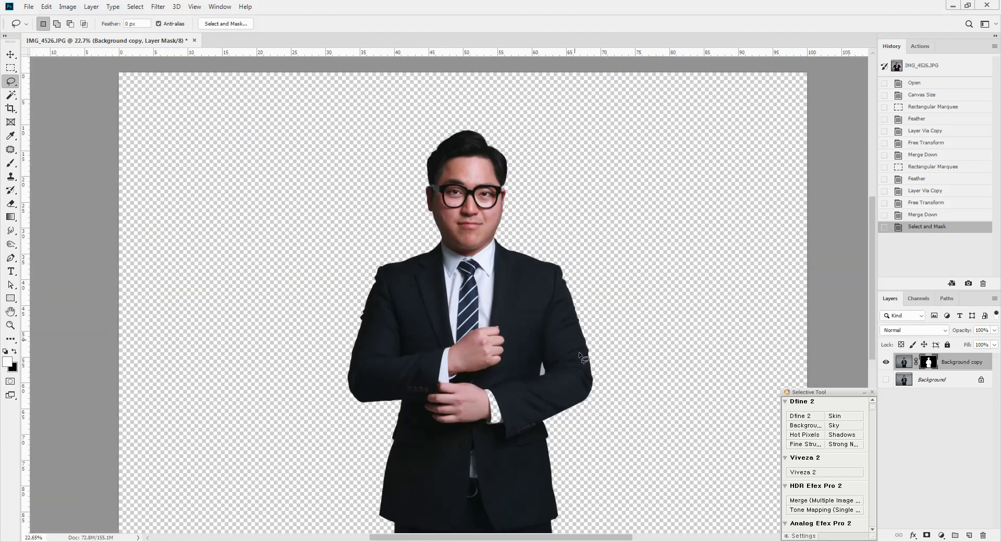
click(886, 380)
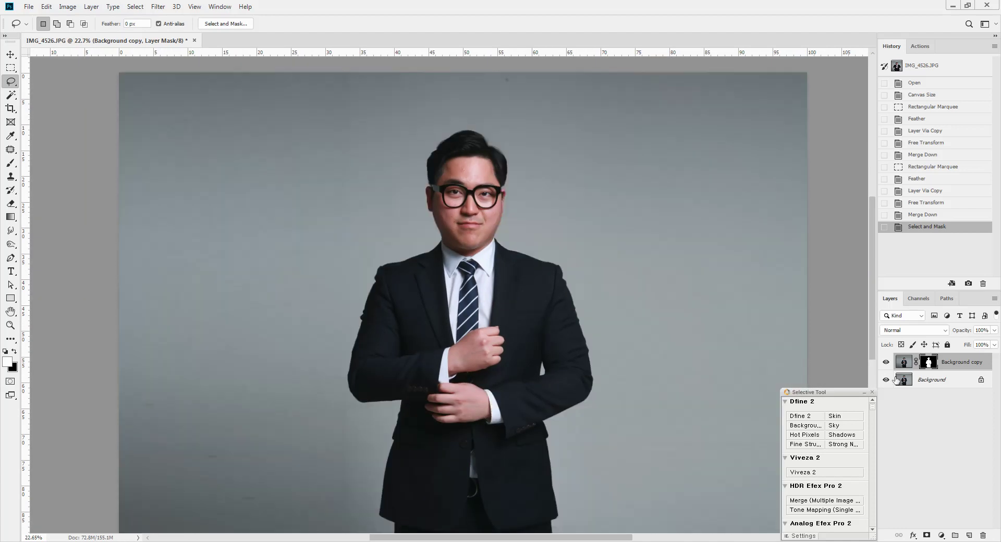
Add an empty layer between the Background and the masked cutout of the man
click(930, 380)
key(ctrl+shift+n)
key(Return)
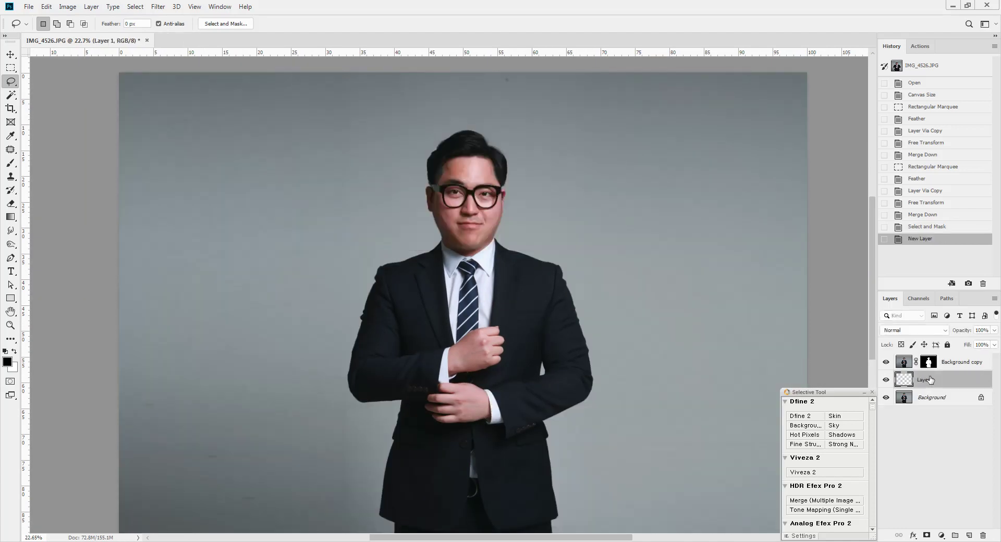
Stamp black smoke behind the man on the new layer, using the 4623 px smoke brush at the right edge and the 4625 px one closer in
key(F5)
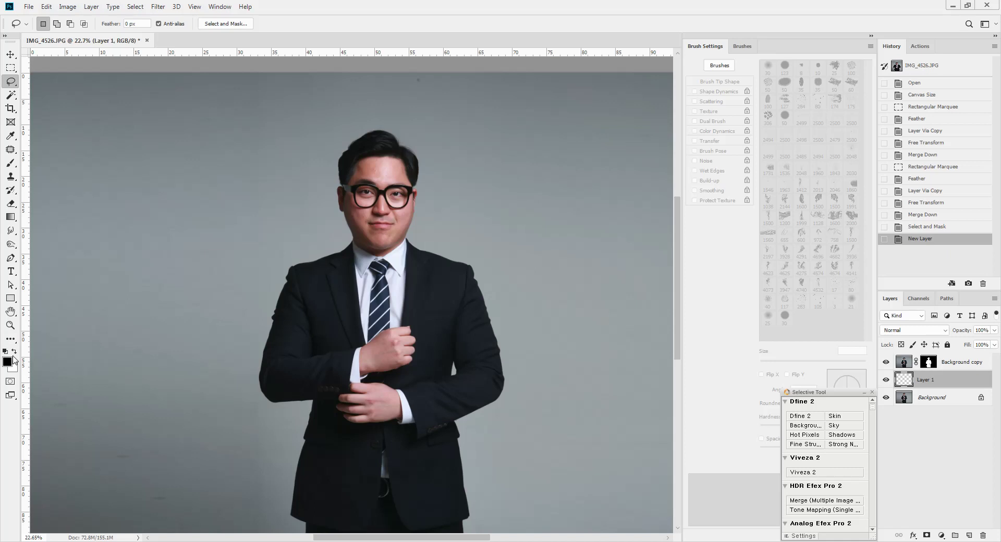
key(b)
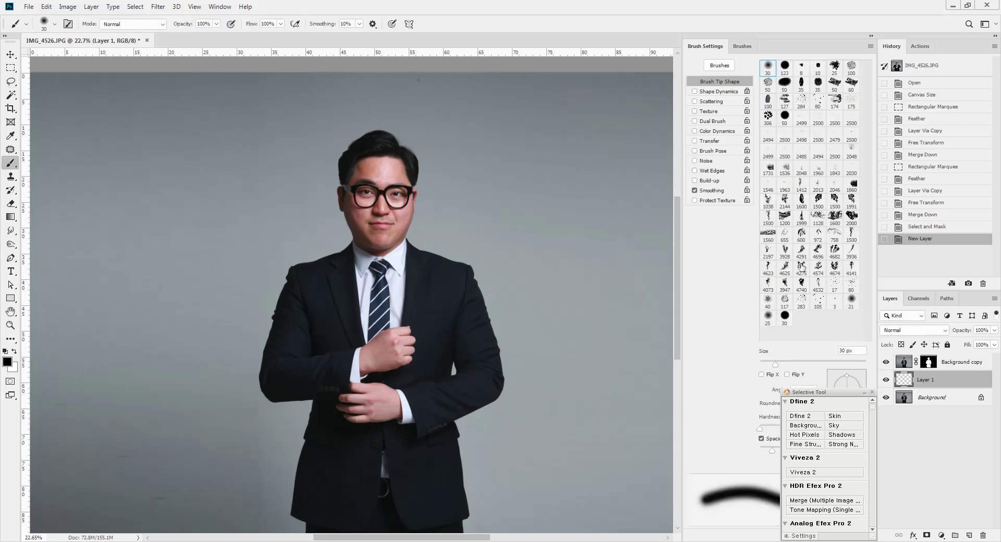
click(768, 268)
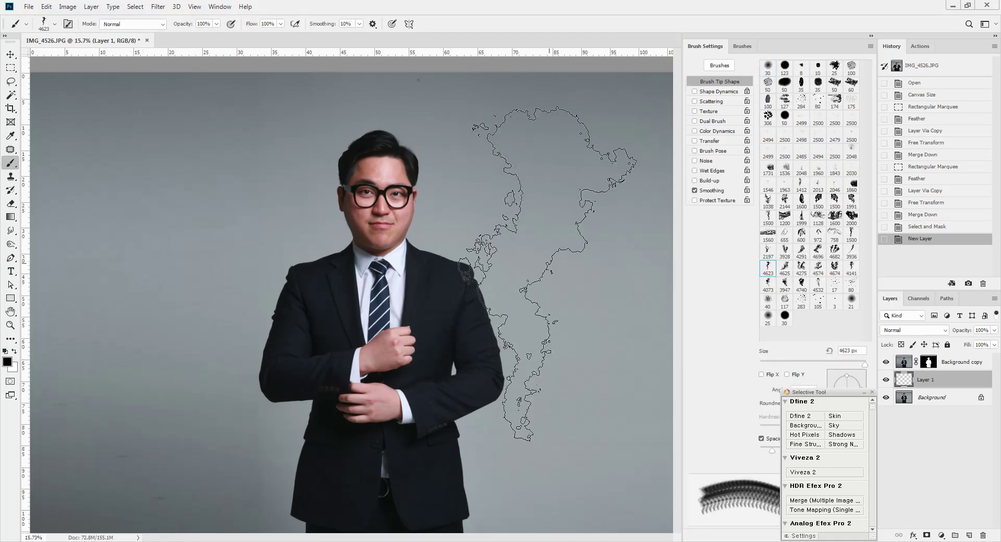
scroll(548, 272, down, 1)
scroll(547, 272, down, 1)
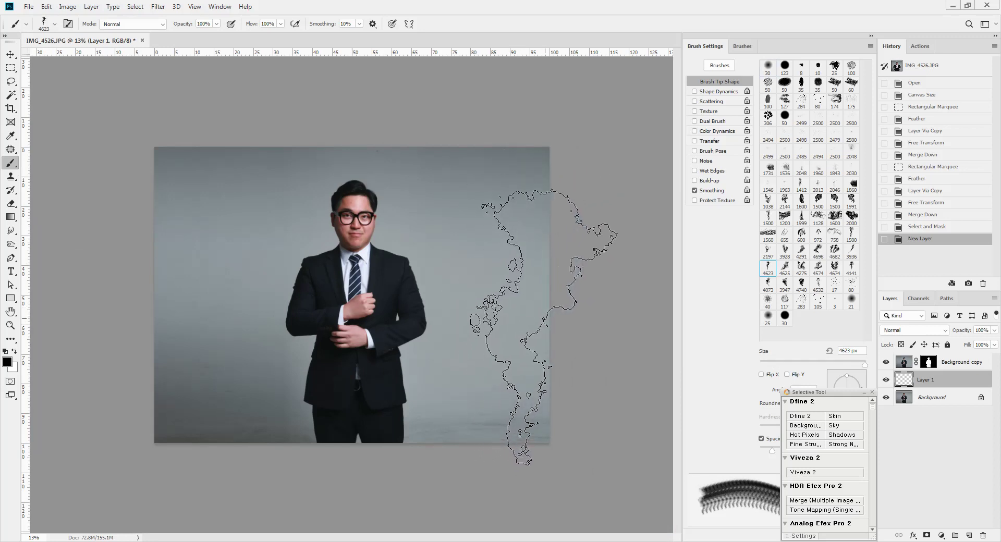
click(543, 327)
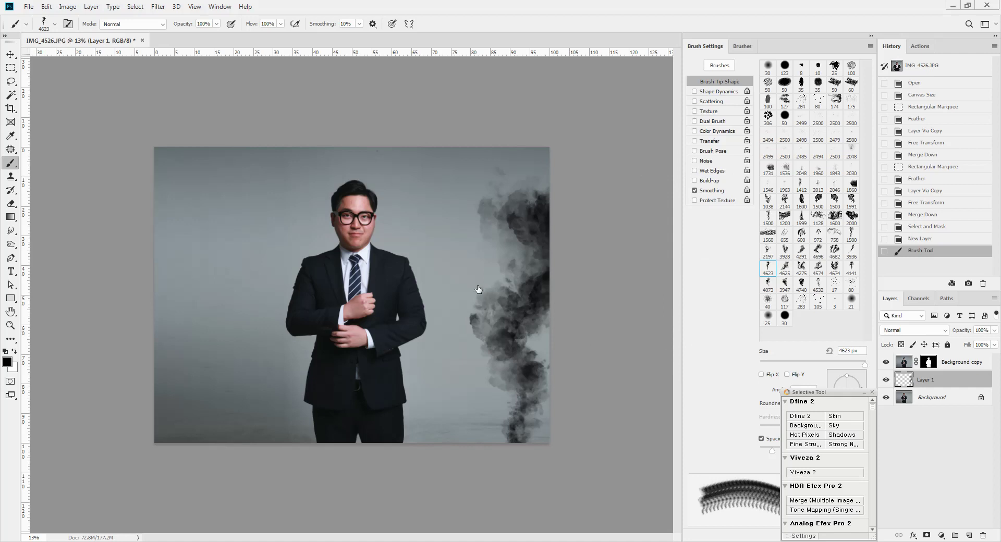
key(period)
click(393, 287)
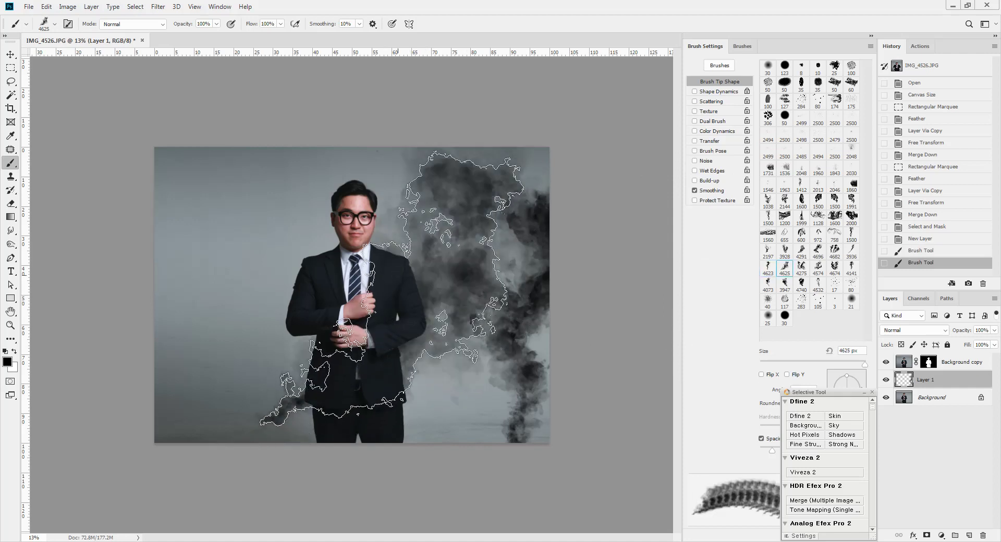
Stamp black smoke with the 4275 px brush left of the man, 4682 px in the image's lower right and 3936 px above his head
key(period)
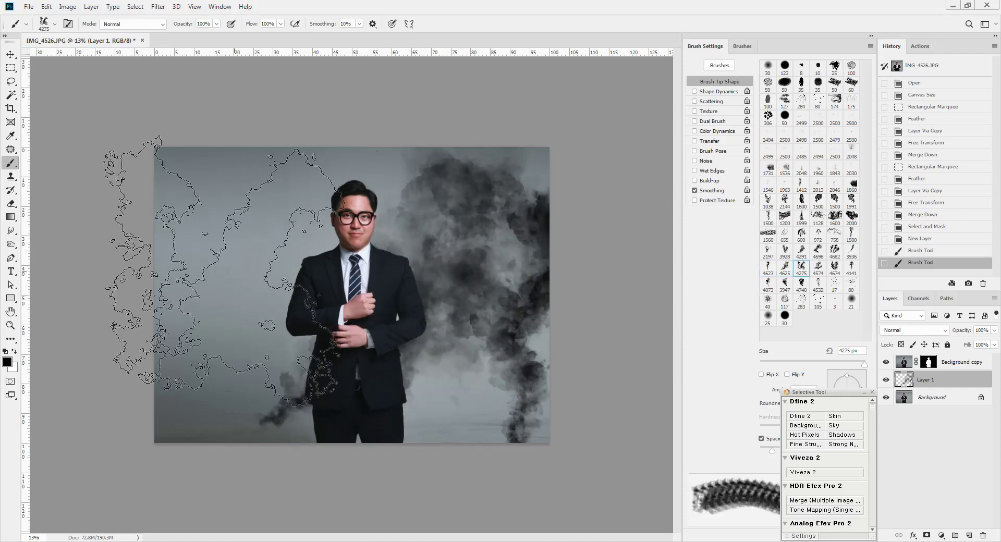
click(198, 294)
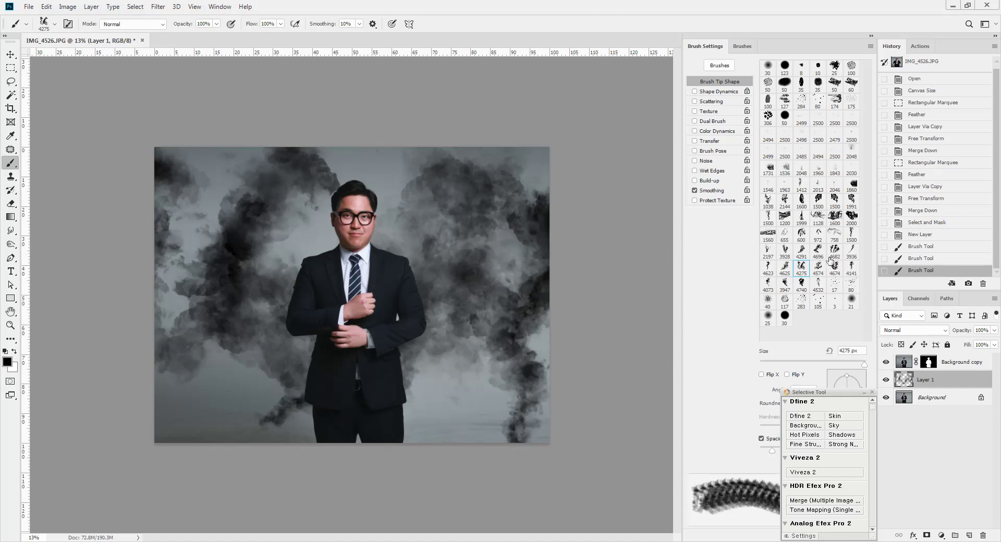
click(479, 425)
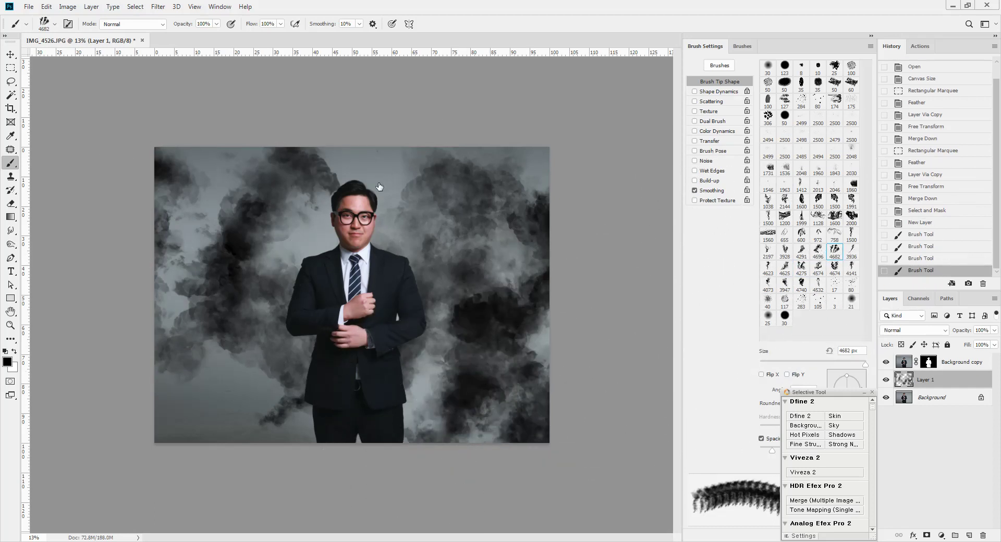
key(period)
click(363, 140)
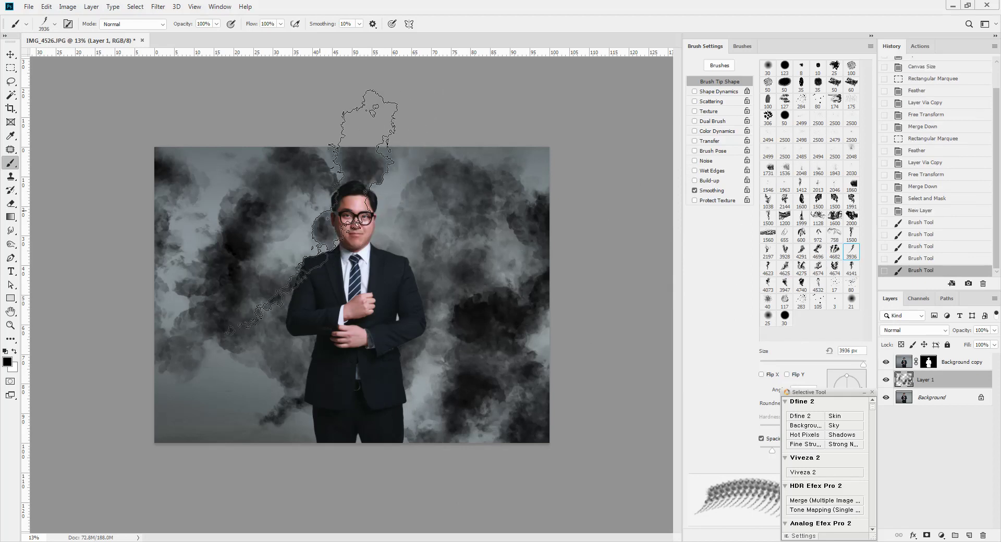
Darken the image's left side with black smoke, stamping the 4623 px and 4625 px brushes low down and the 4275 px brush near the upper corner
click(769, 269)
click(200, 365)
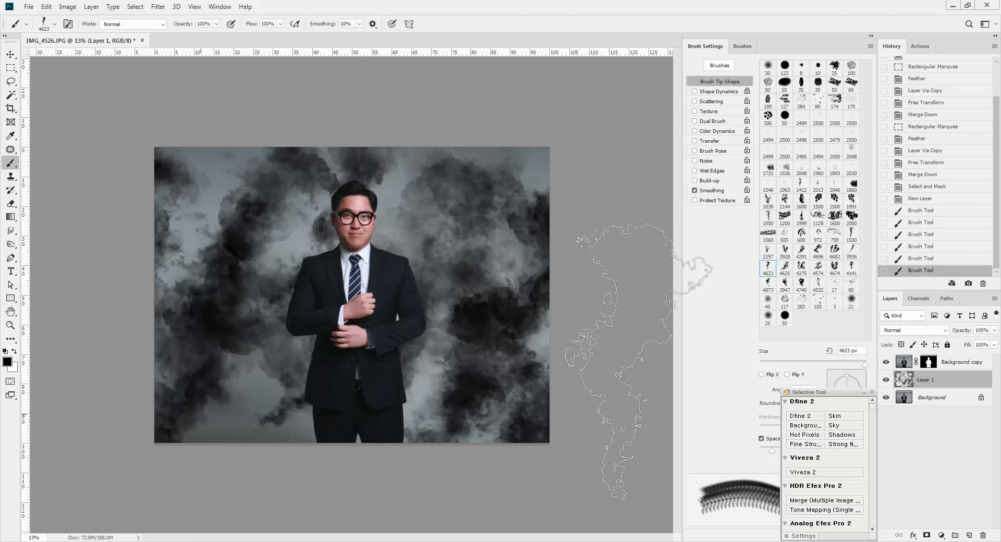
key(period)
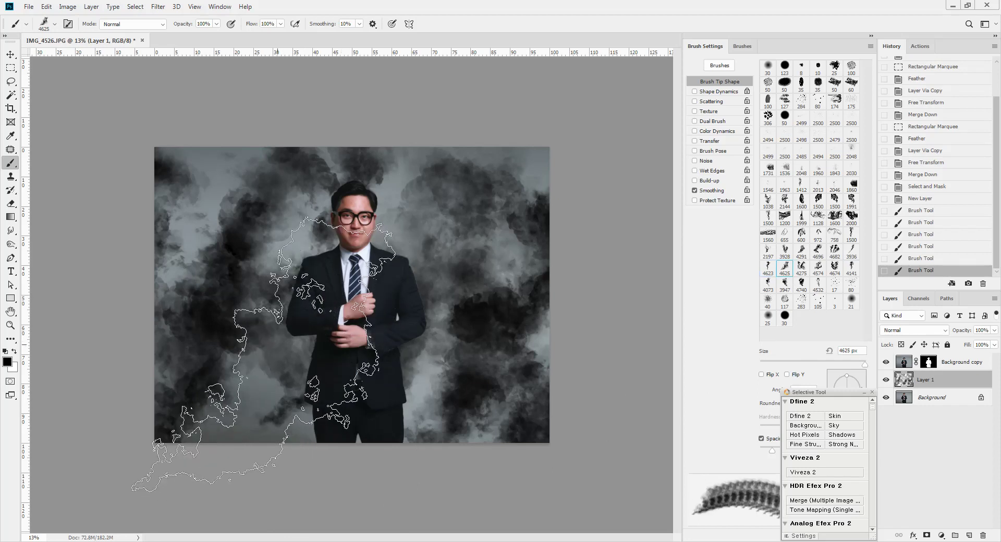
click(229, 359)
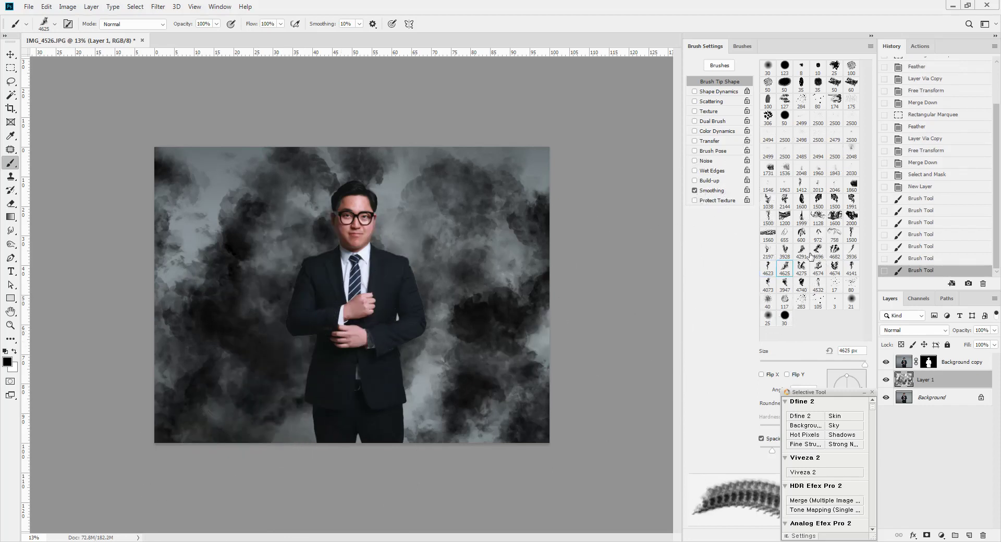
click(801, 267)
click(177, 203)
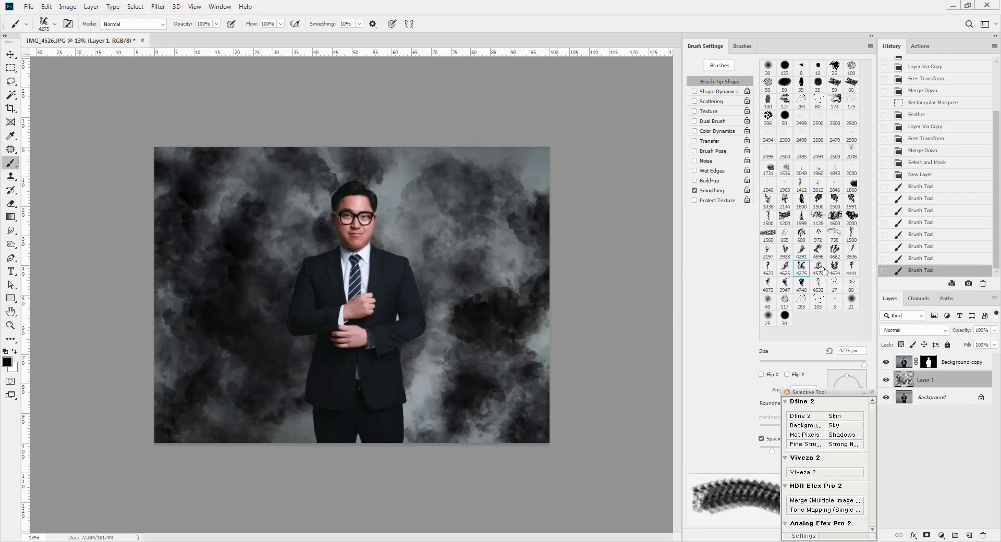
Stamp black smoke right of the man, using the 4574 px brush near the image's upper right and the 4674 px brush closer to him
key(period)
click(526, 214)
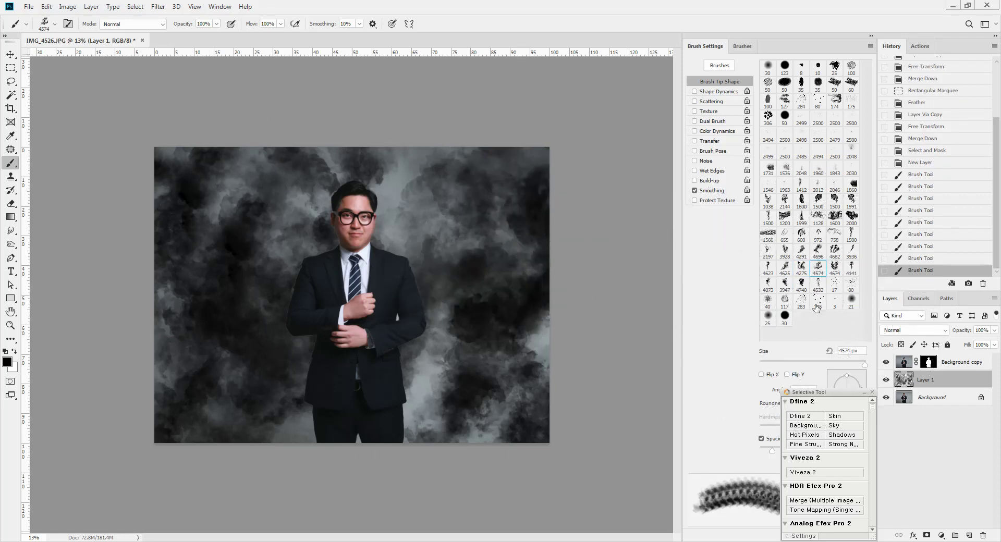
key(period)
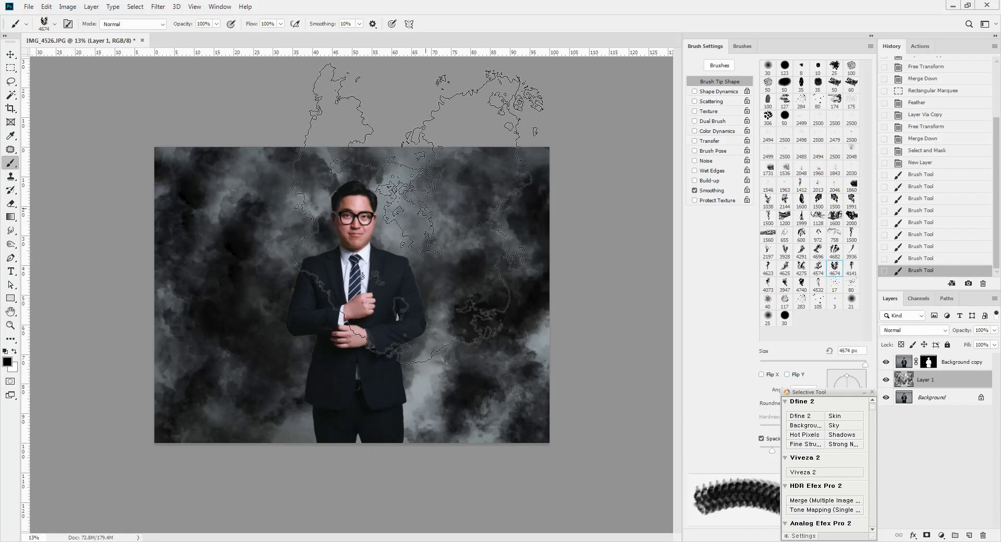
click(464, 224)
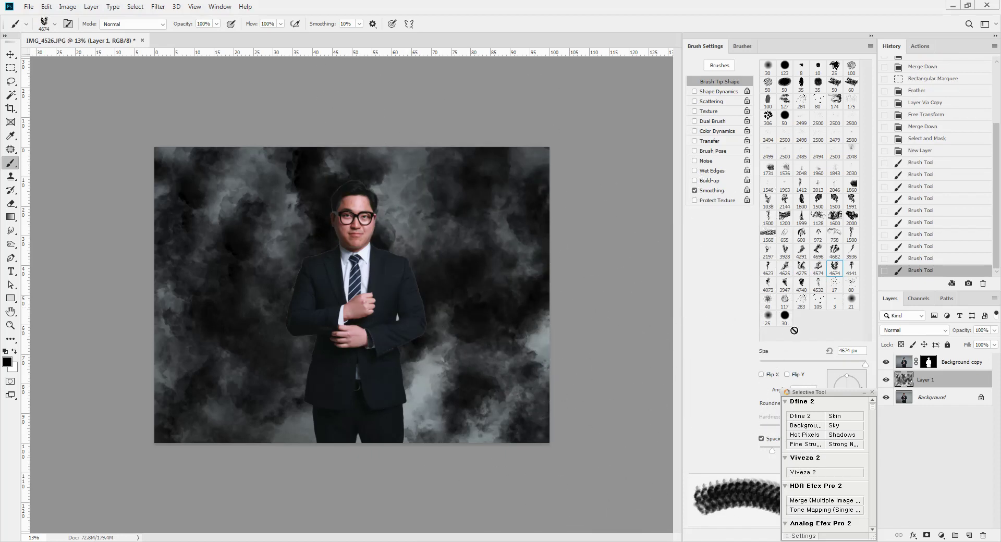
Add an empty layer above the black smoke and set the brush's foreground colour to dark grey
key(ctrl+shift+n)
key(Return)
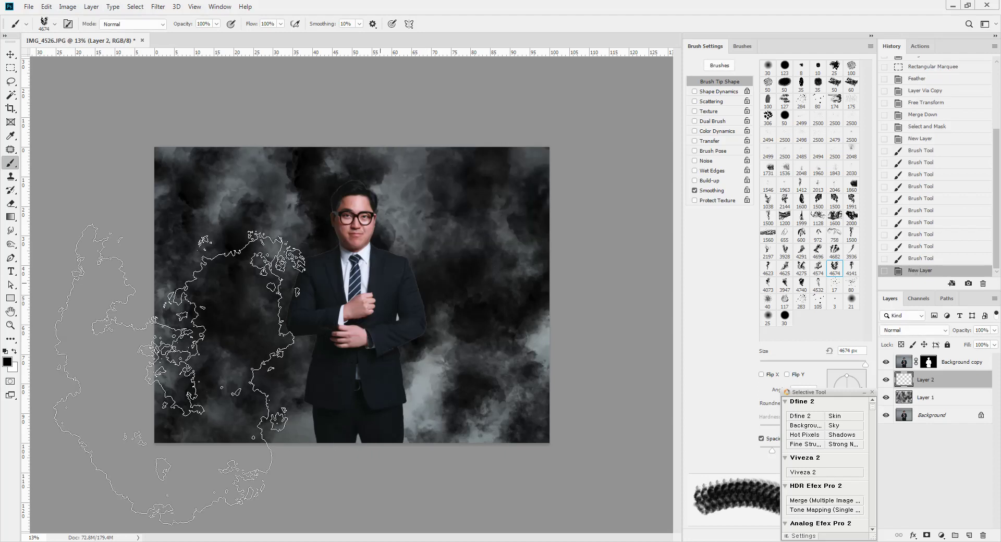
click(8, 362)
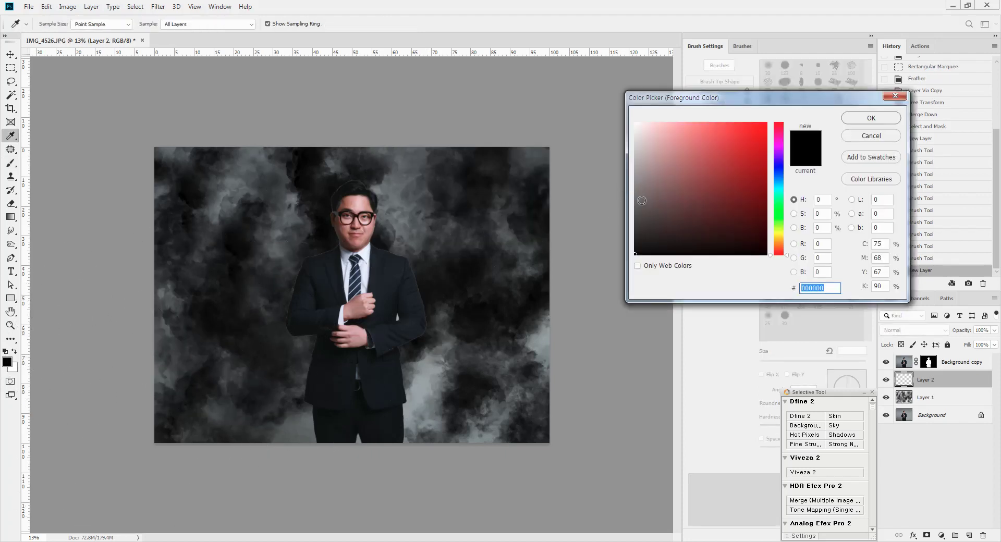
click(635, 208)
click(864, 123)
key(b)
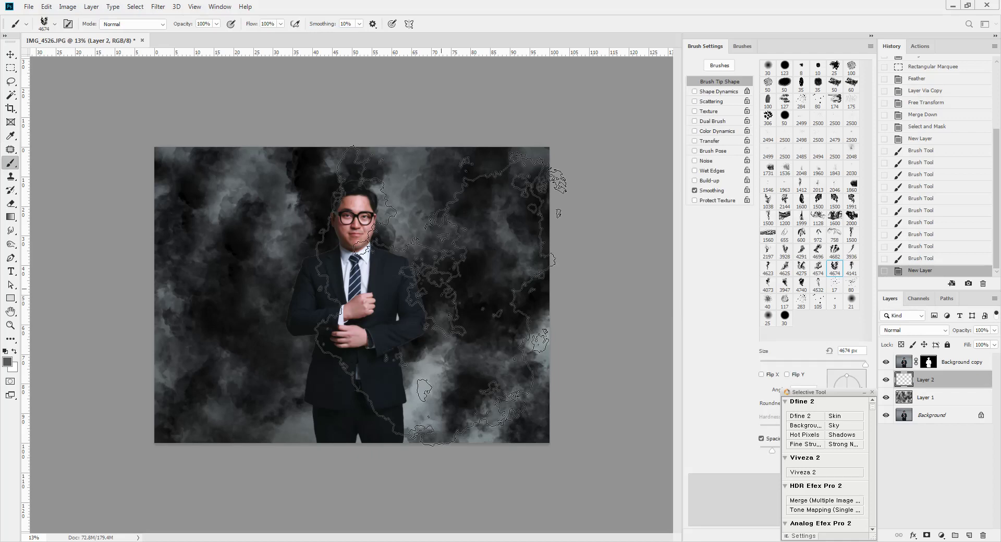
Stamp dark grey smoke with the 4674 px brush right of the man, 4141 px on his left and 4740 px in the image's lower left
click(469, 292)
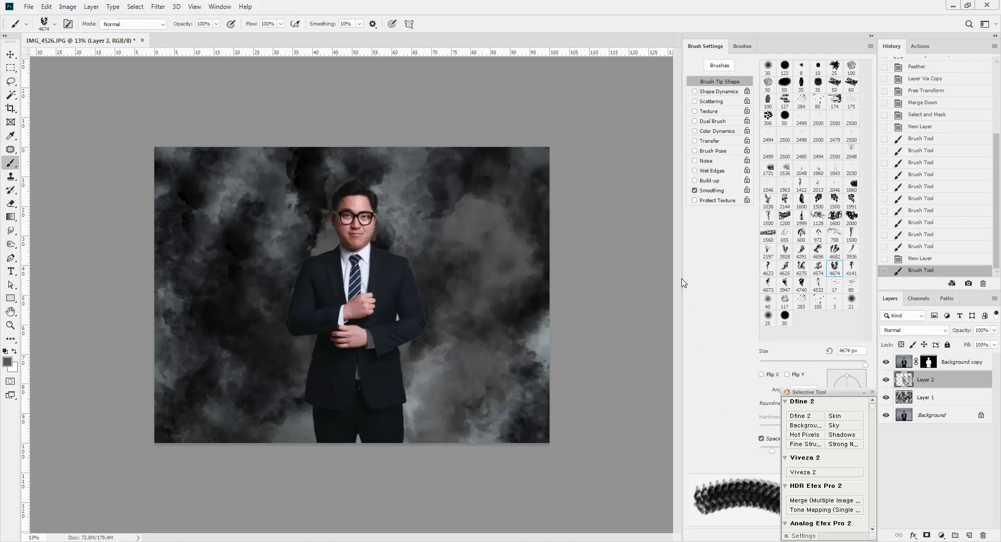
click(851, 267)
click(242, 288)
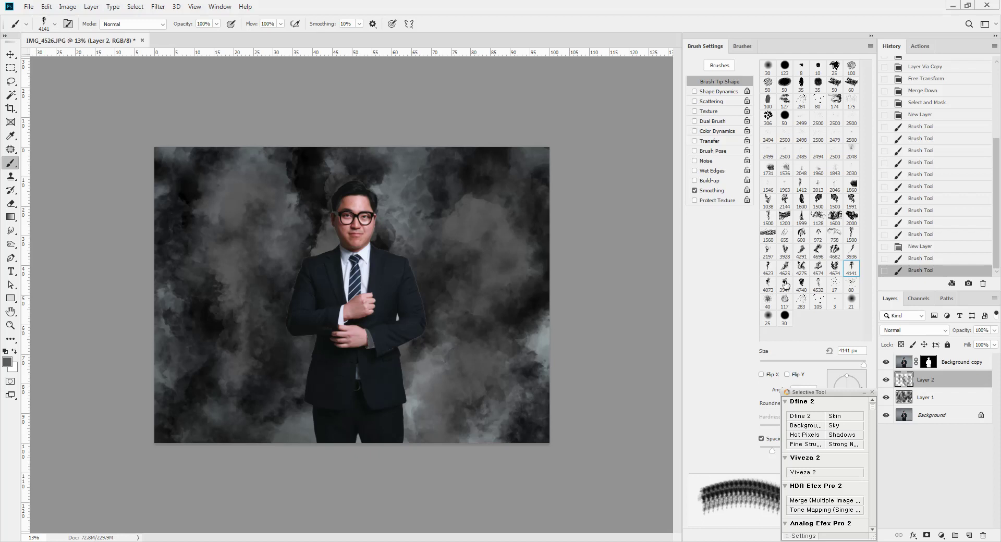
click(801, 284)
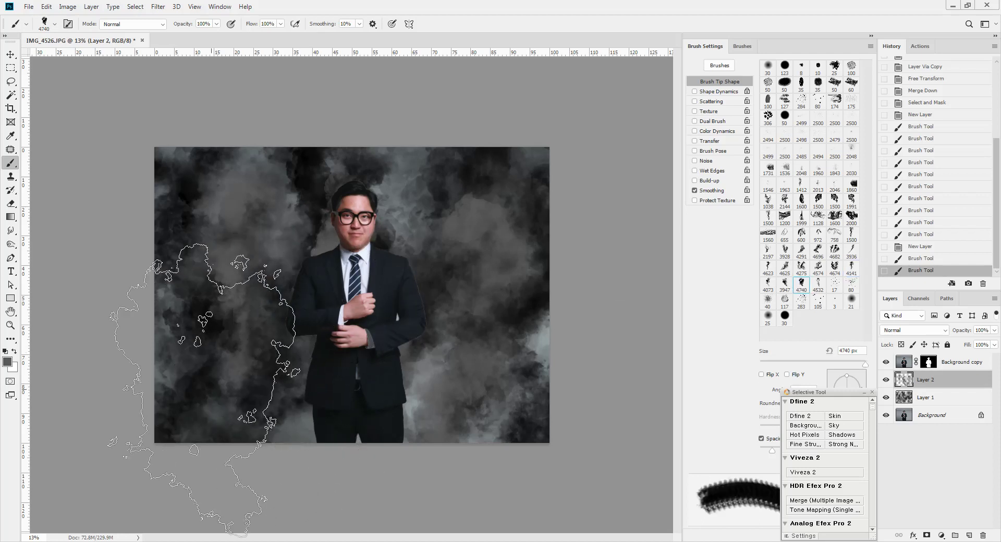
click(204, 384)
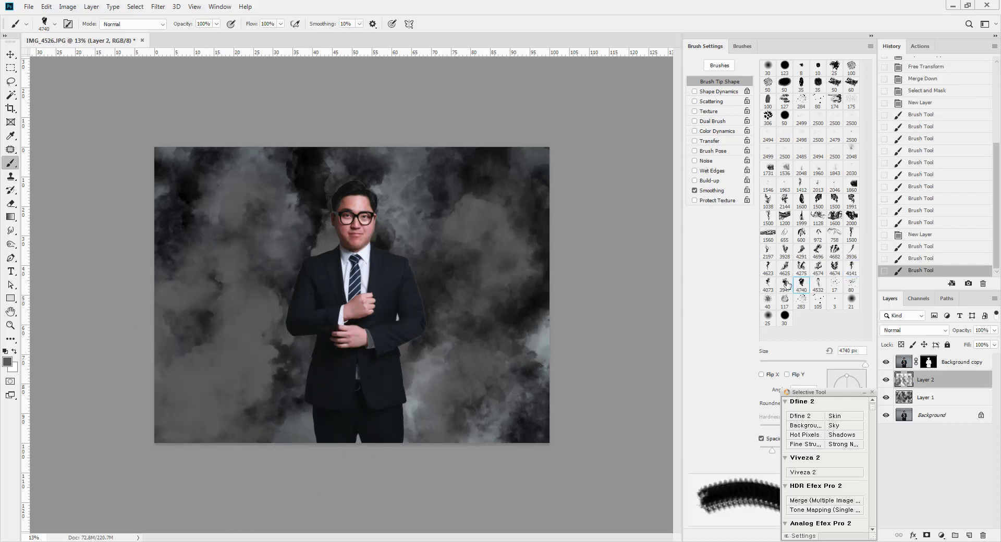
Add dark grey smoke along the image's upper right, using the 4073 px brush at the top edge and the 4740 px brush at the corner
click(768, 284)
click(438, 154)
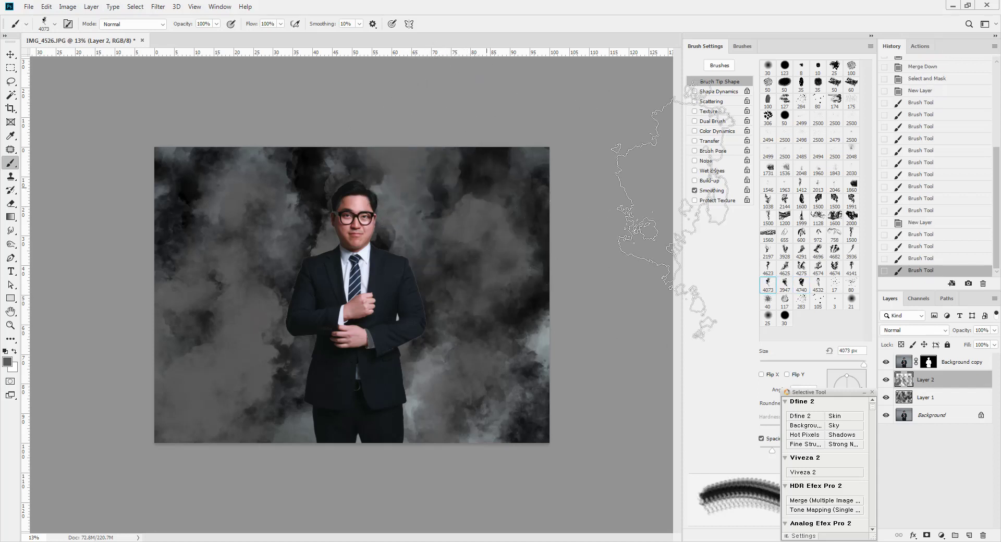
click(801, 284)
click(584, 151)
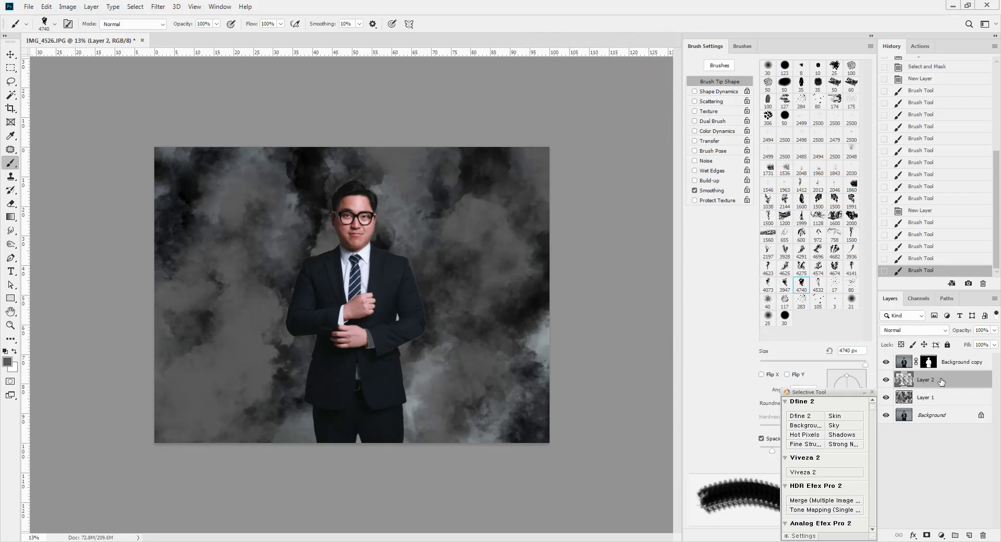
Add an empty layer above the dark grey smoke and set the foreground colour to light grey c1c1c1
key(ctrl+shift+alt+n)
click(14, 352)
click(7, 363)
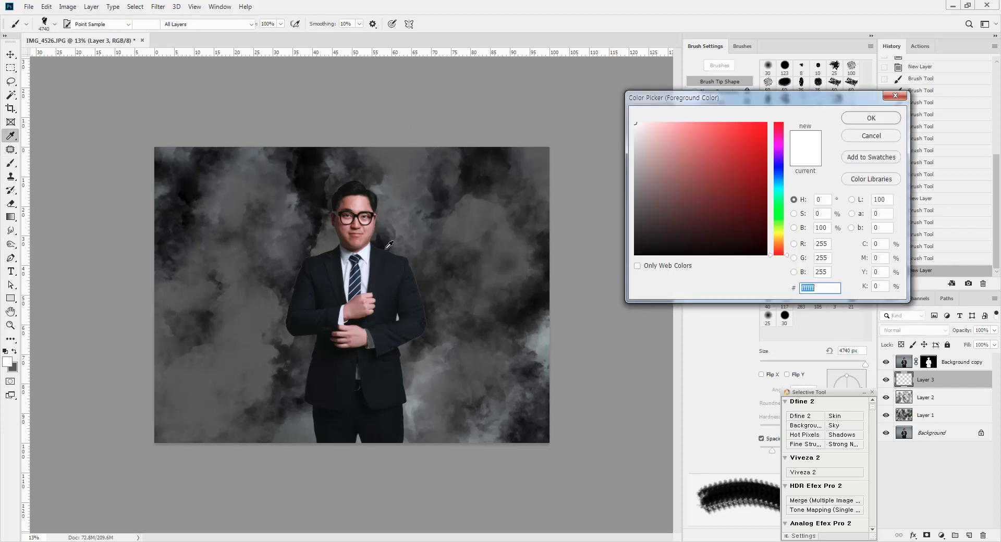
click(640, 162)
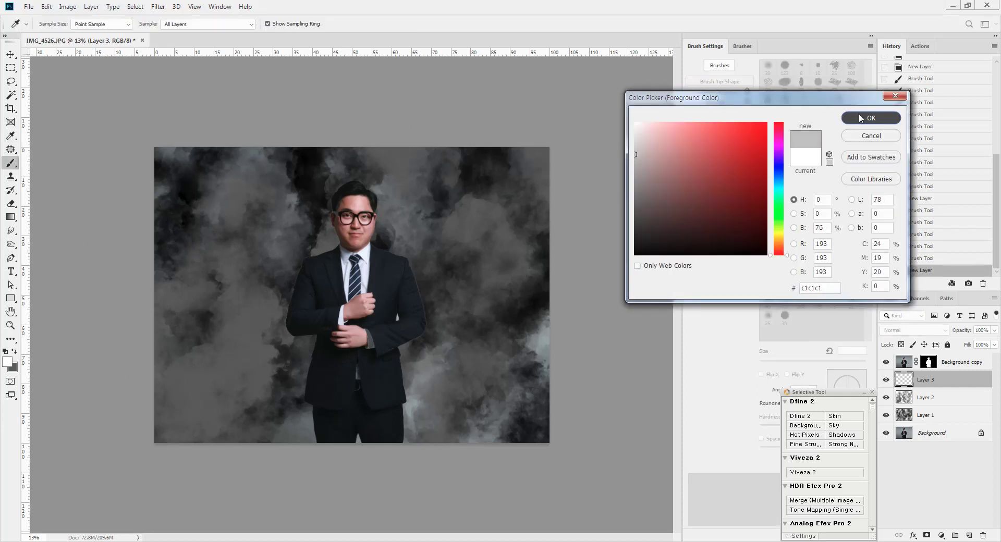
click(871, 118)
key(b)
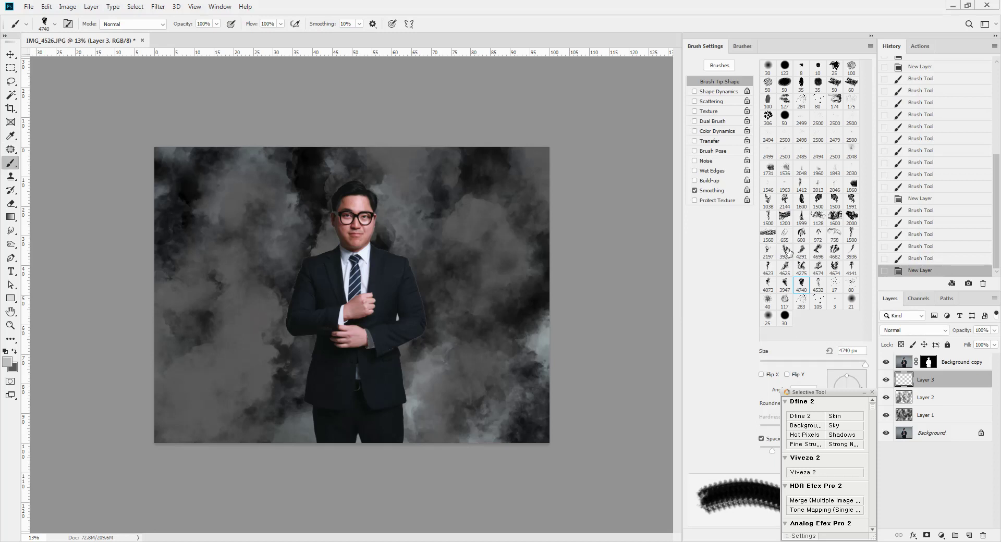
Stamp light grey smoke with the 3928 px brush at lower right, 4674 px at upper left, 4141 px at lower left and 3947 px at upper right
click(784, 250)
click(492, 354)
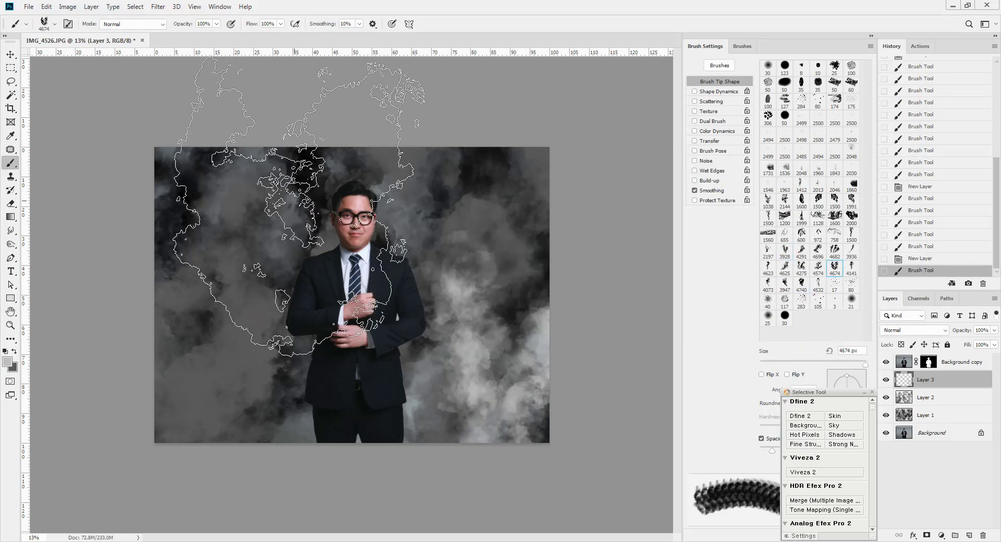
click(269, 234)
click(834, 266)
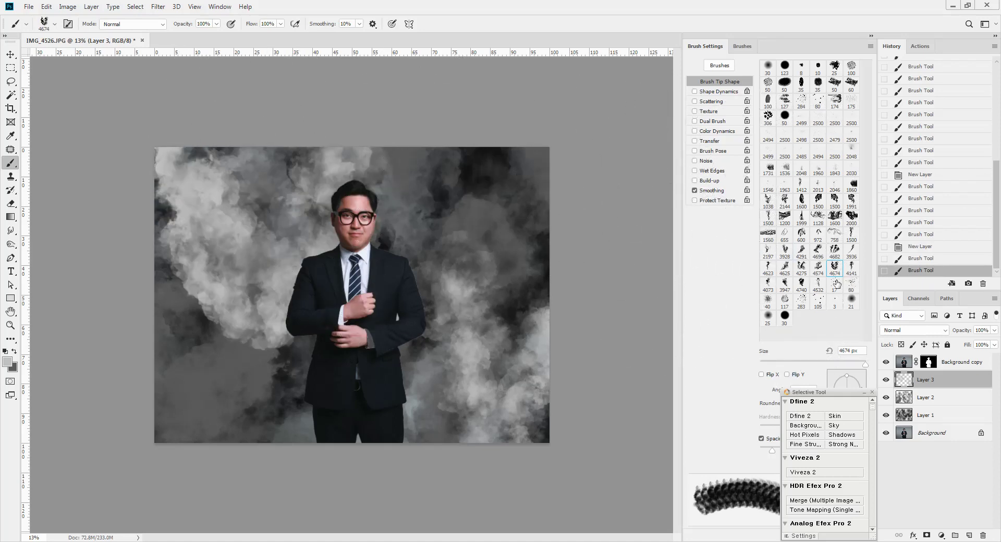
click(190, 412)
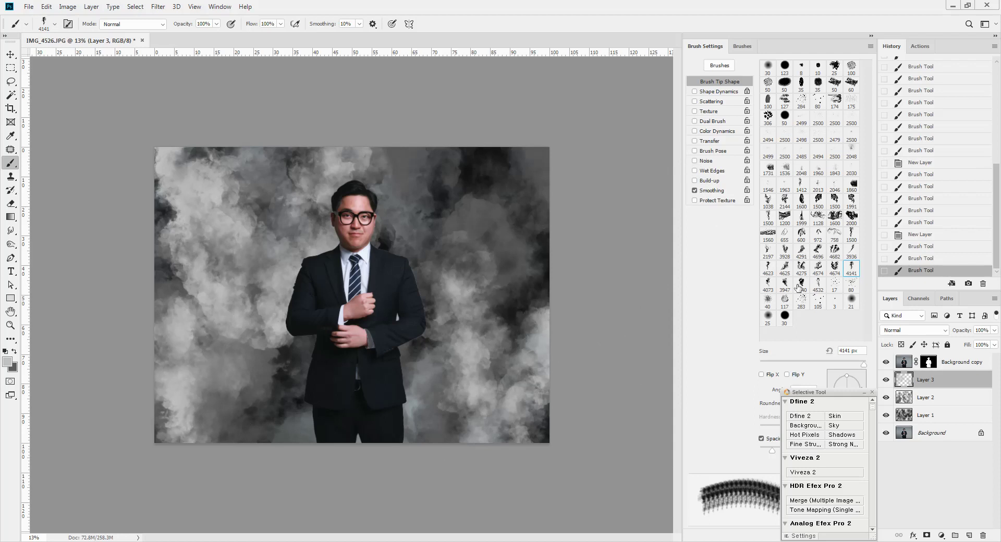
click(573, 203)
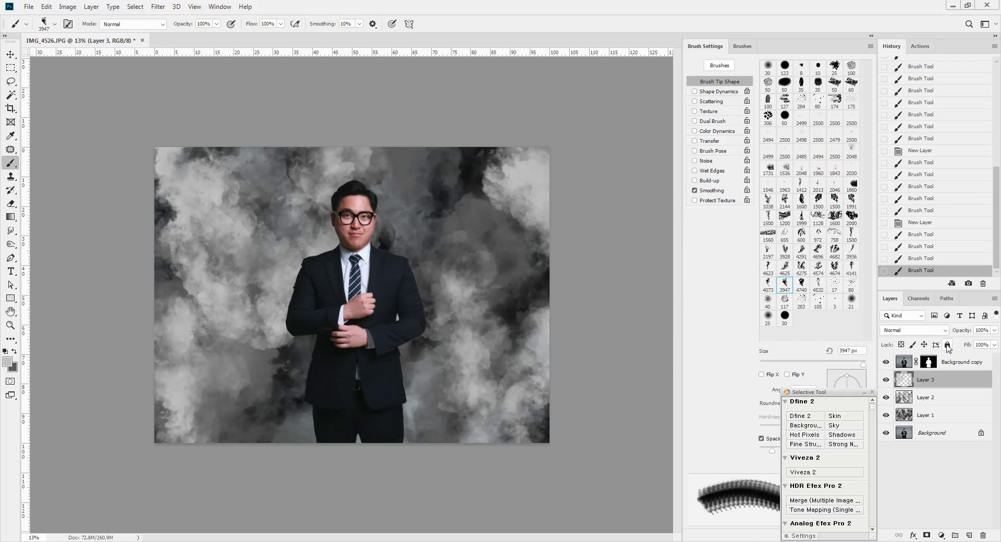
Add an empty layer above the light grey smoke, keep it visible and reset the foreground colour to black
key(ctrl+shift+n)
key(Return)
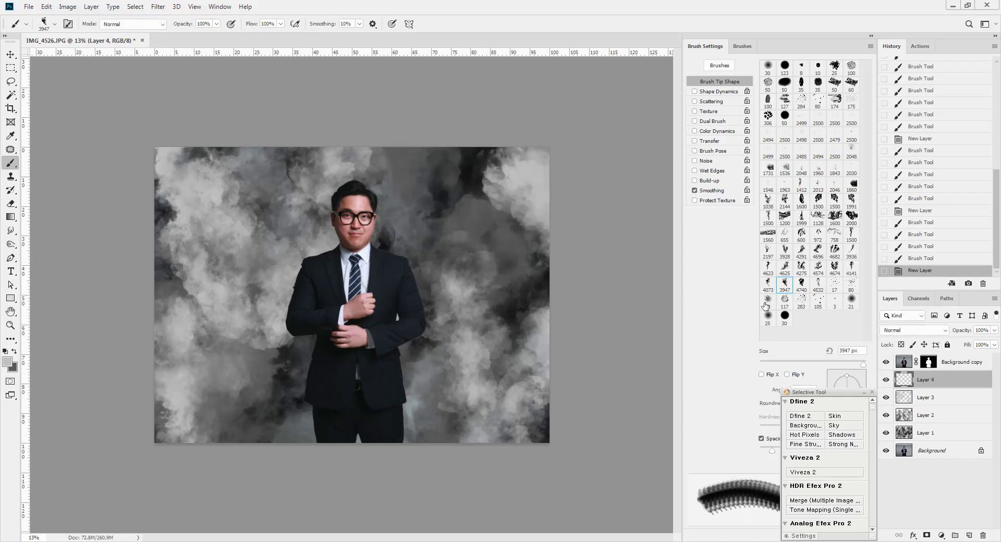
click(5, 352)
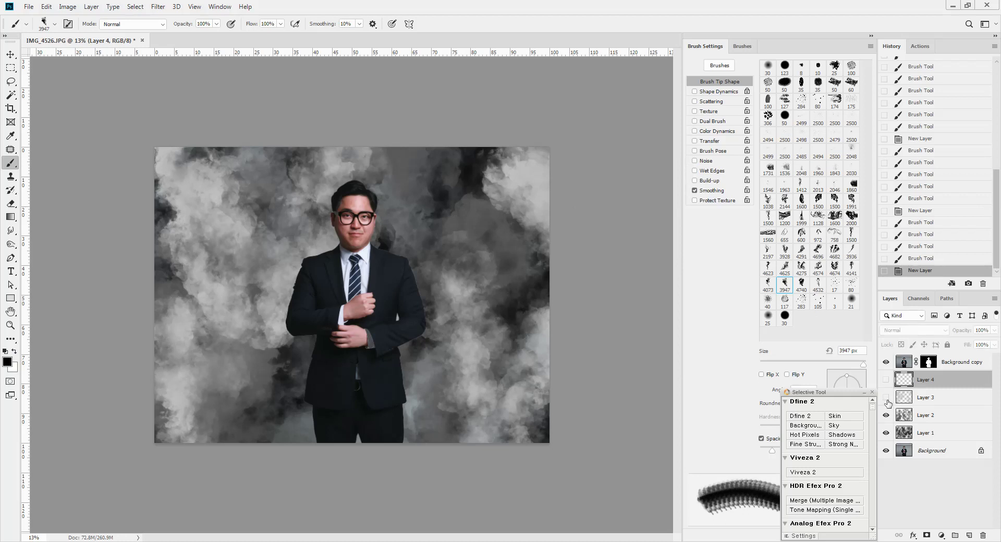
click(886, 379)
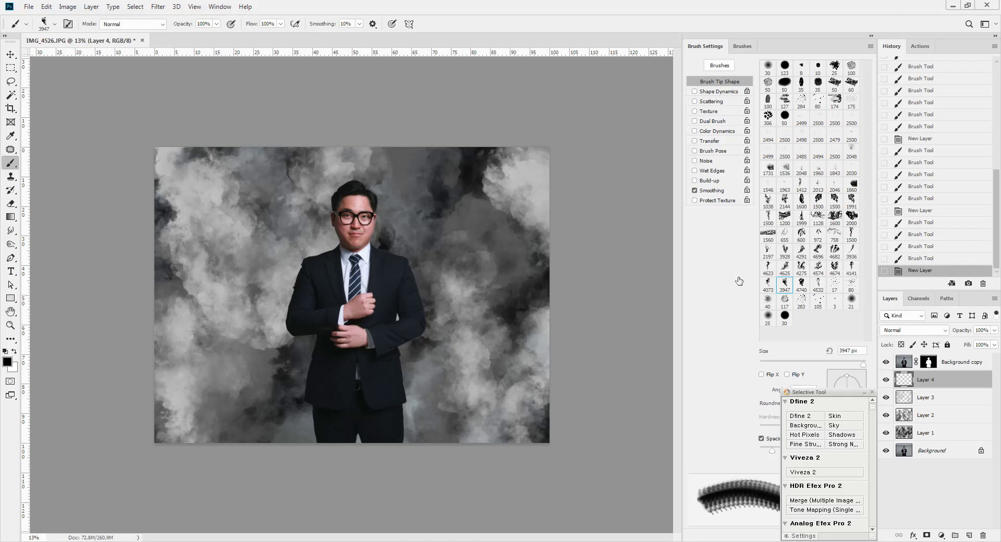
Stamp black smoke with the 4275 px brush right of and behind the man, fill the lower left, and use the 4574 px brush at upper left
click(801, 265)
click(443, 303)
click(313, 410)
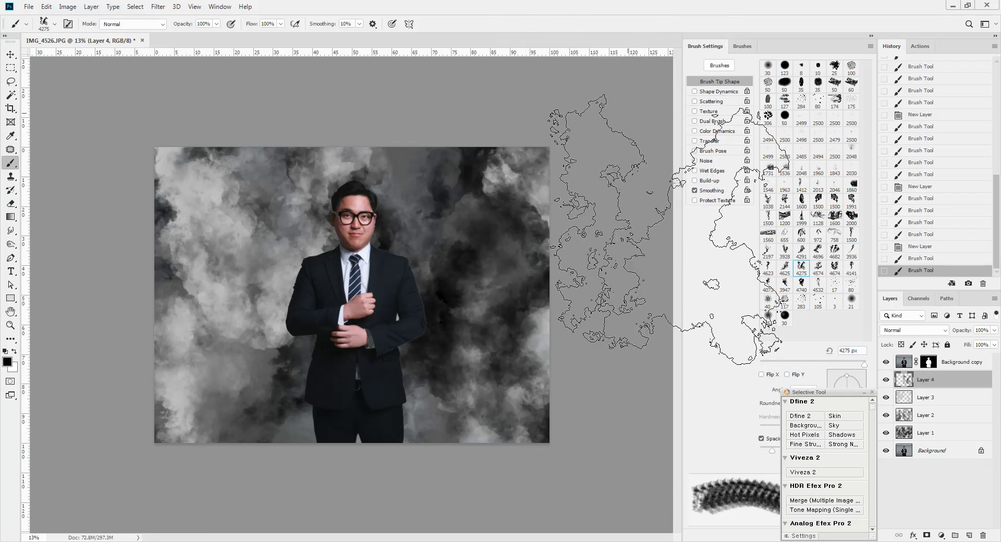
click(136, 432)
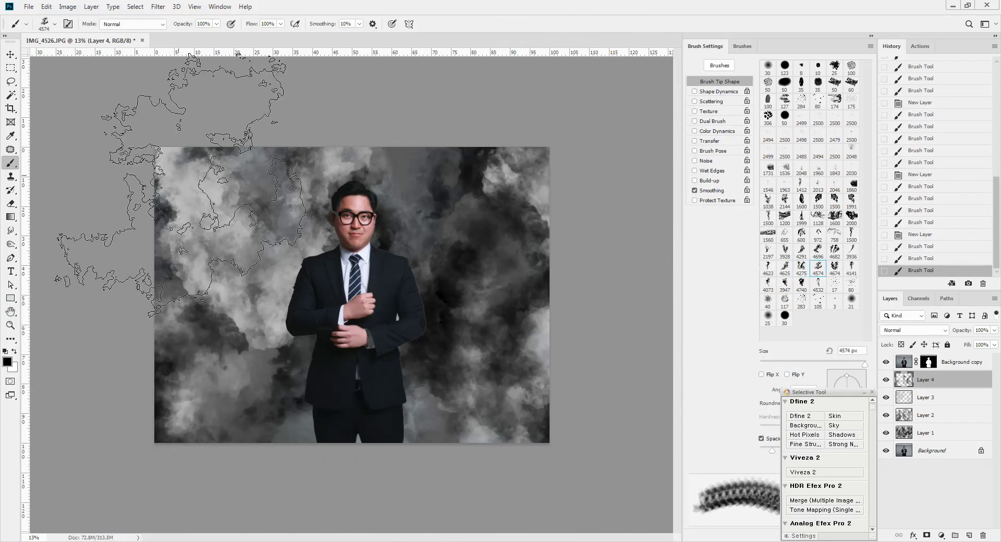
click(178, 183)
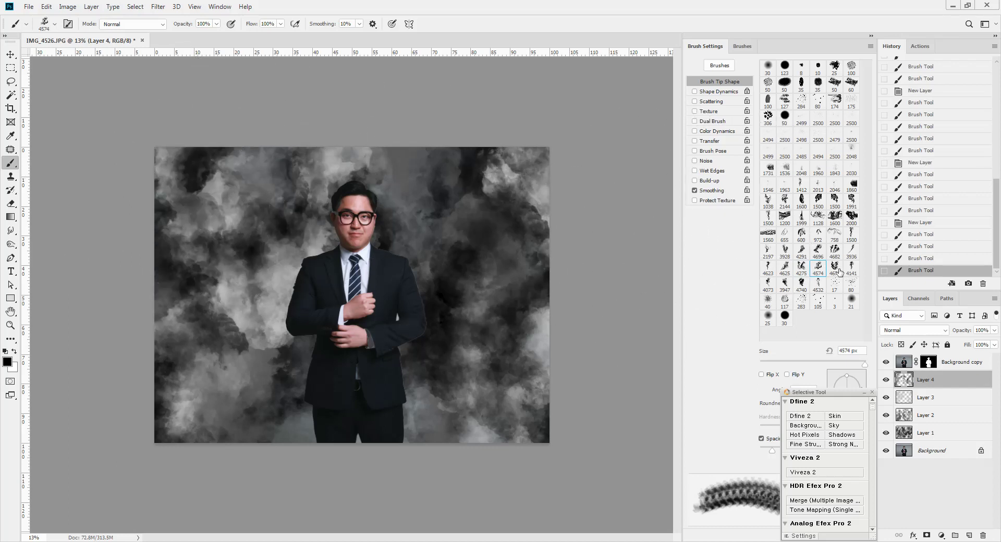
Reduce the 4674 px smoke brush to 2574 px and stamp black smoke beside the man's shoulder on the image's left half
key(period)
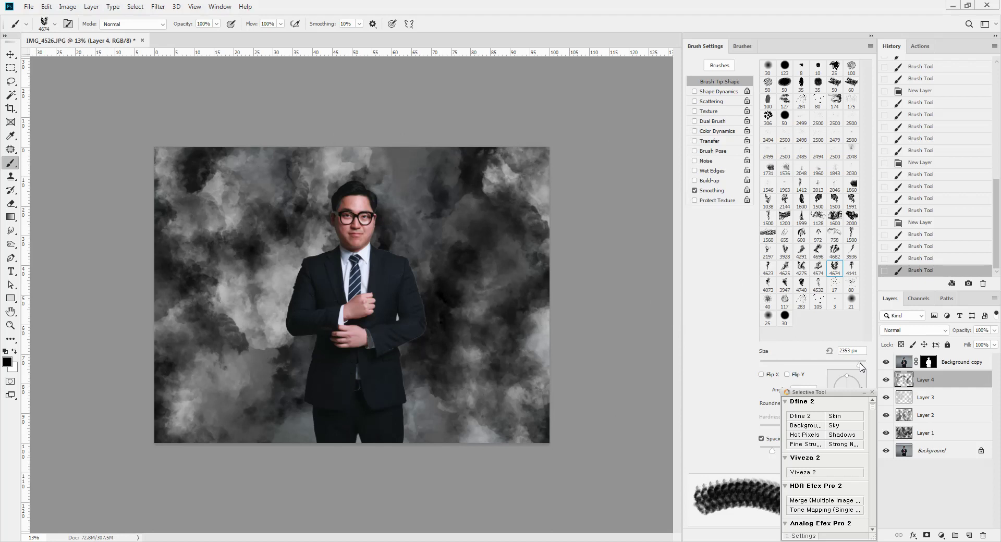
drag(863, 365, 860, 365)
click(290, 245)
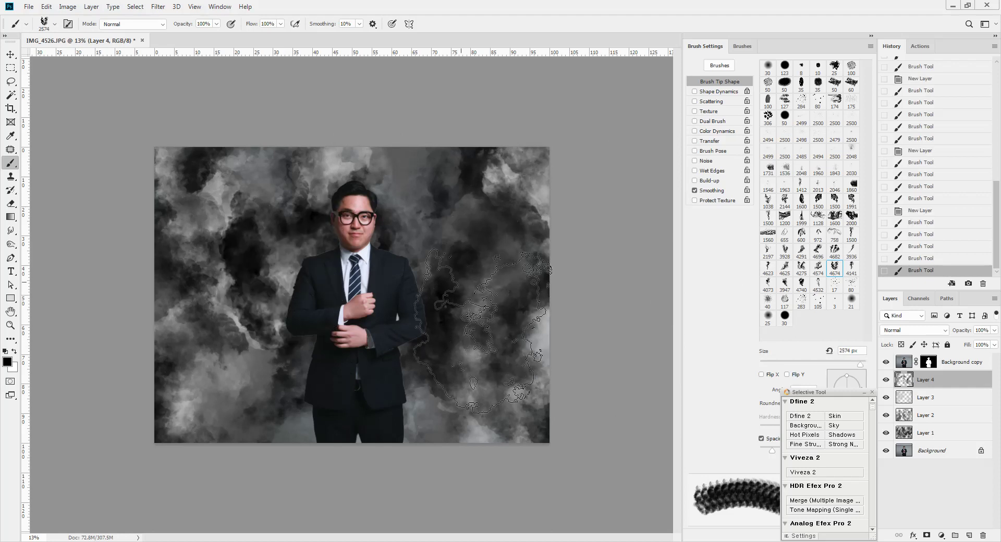
Undo the last 2574 px smoke stamp, and stamp black smoke with the 3928 px brush at lower left and upper left
click(305, 437)
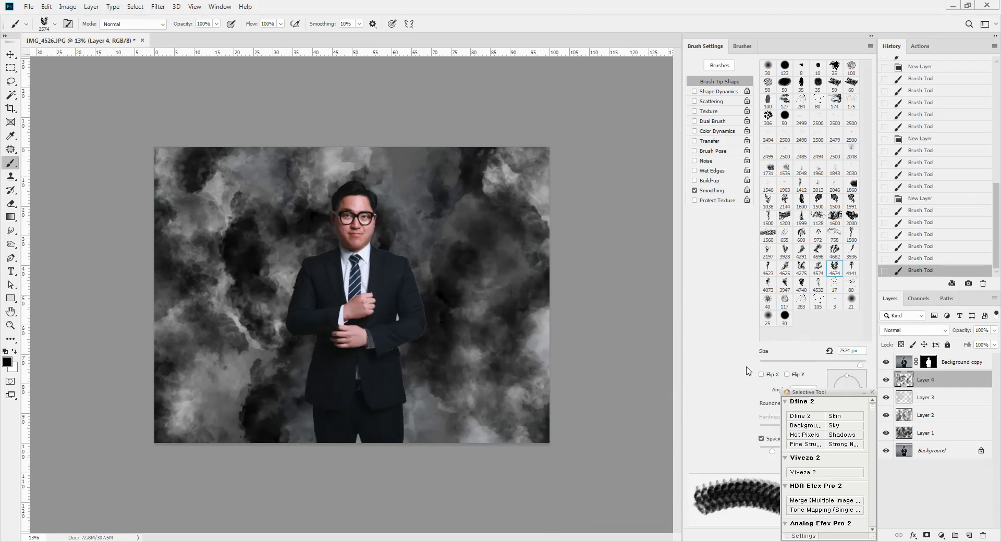
key(ctrl+z)
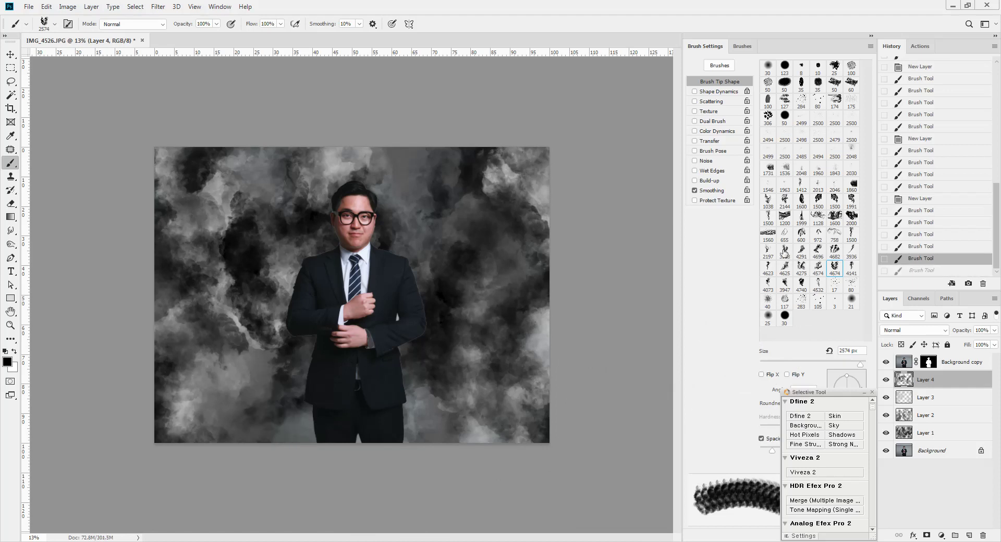
click(268, 429)
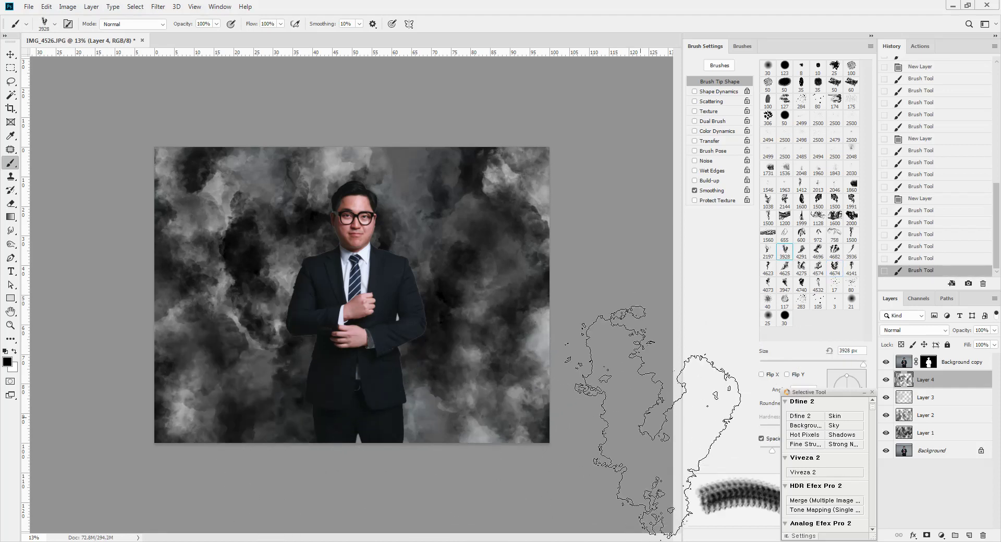
click(227, 94)
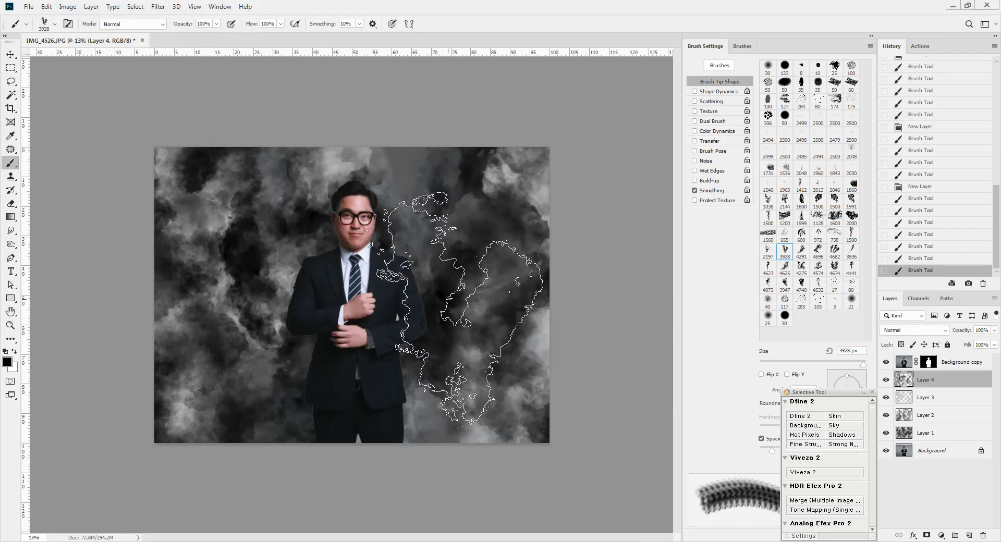
key(l)
scroll(448, 299, up, 7)
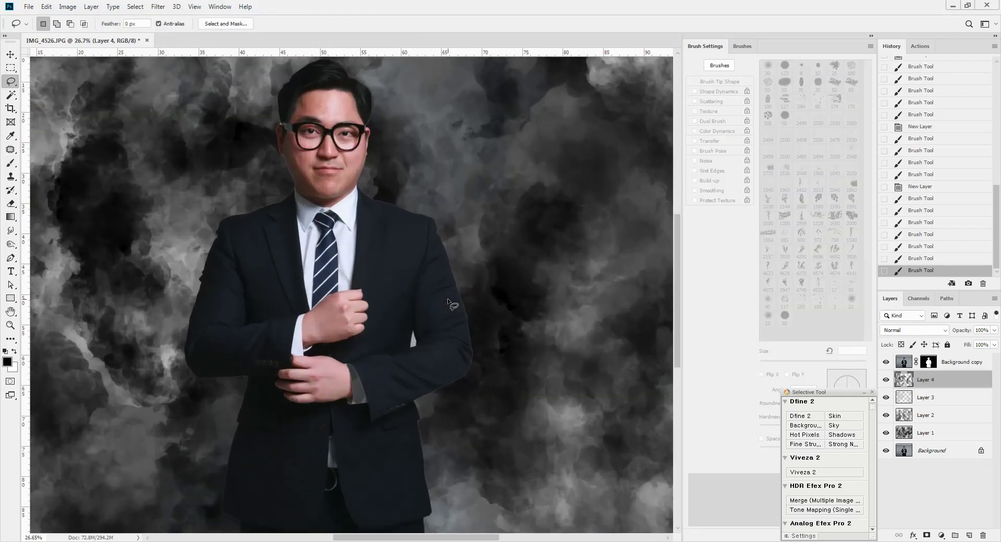
drag(379, 253, 610, 291)
drag(613, 198, 334, 236)
scroll(337, 233, down, 2)
scroll(369, 266, down, 2)
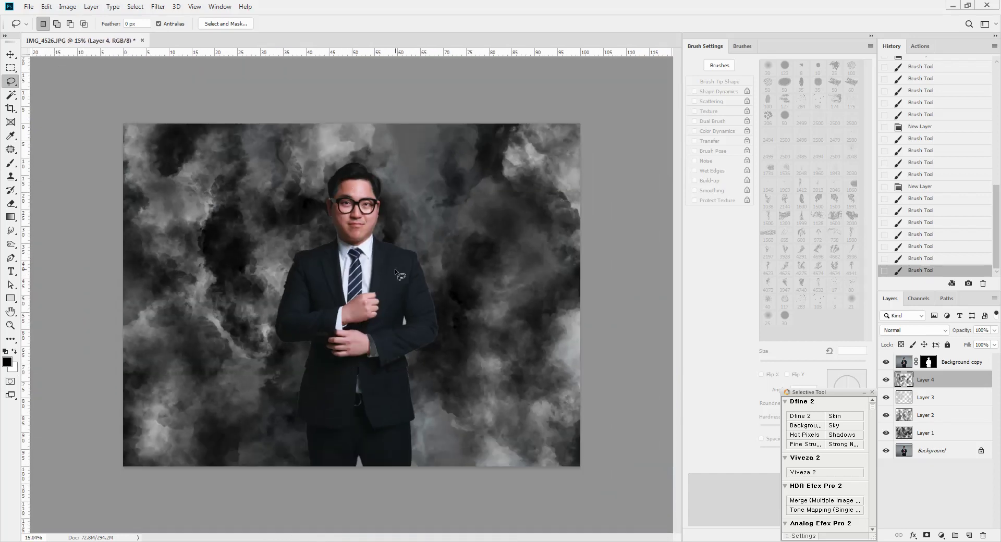
Stamp black smoke with the 4674 px brush over the image's upper right, upper left and lower left edges
key(b)
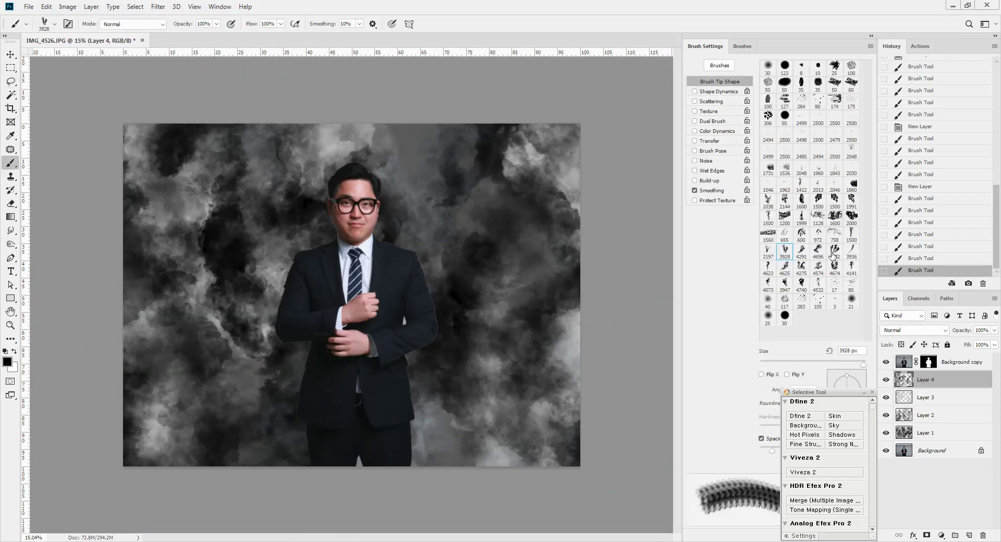
click(851, 235)
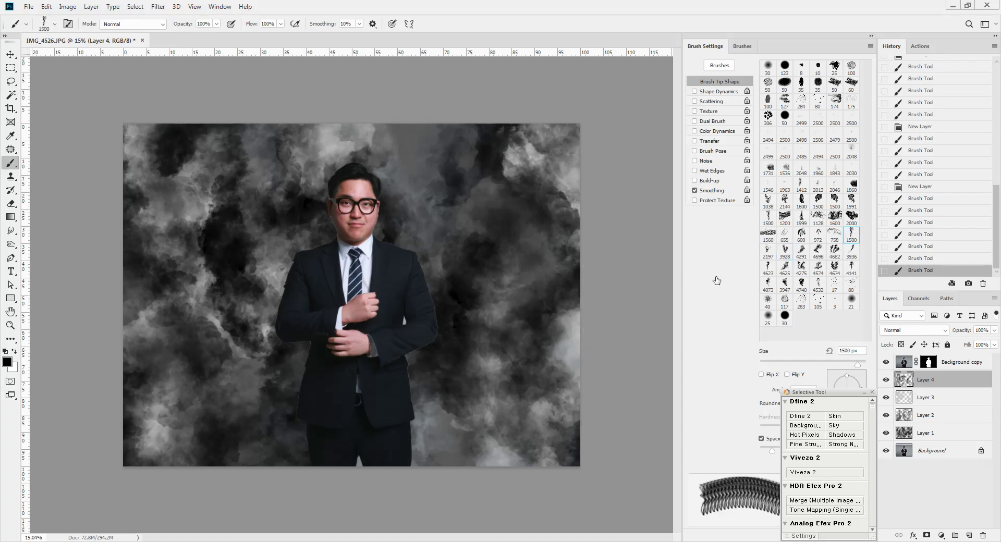
click(835, 267)
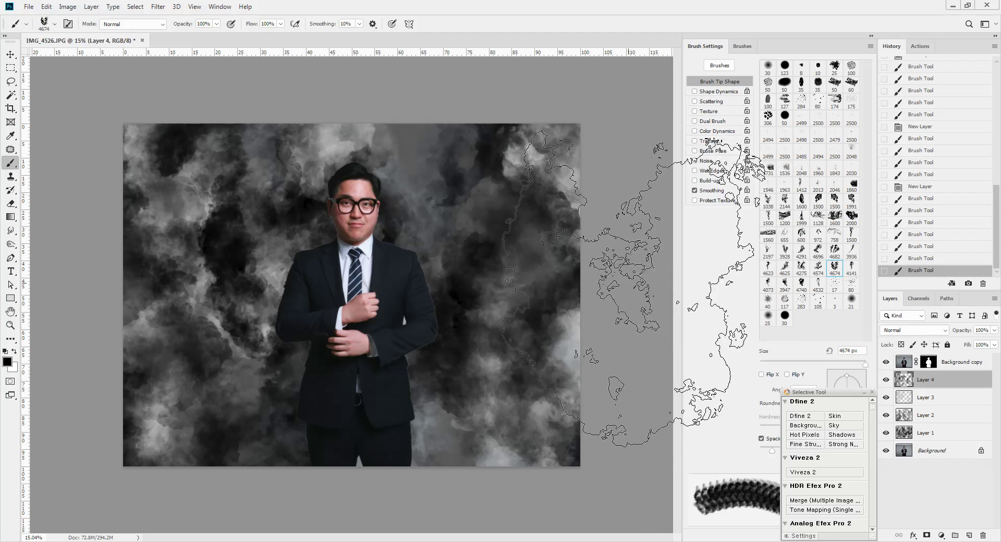
key(ctrl+minus)
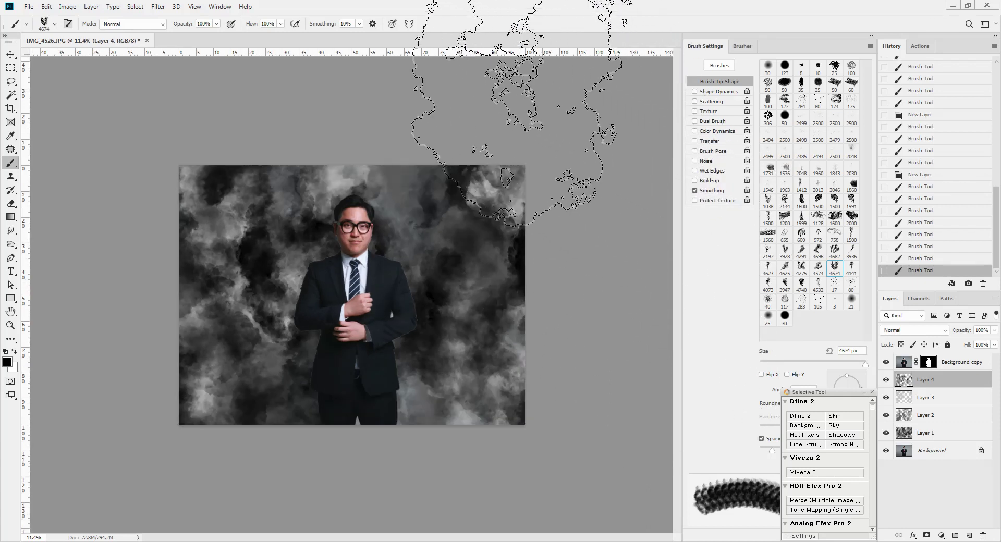
click(514, 69)
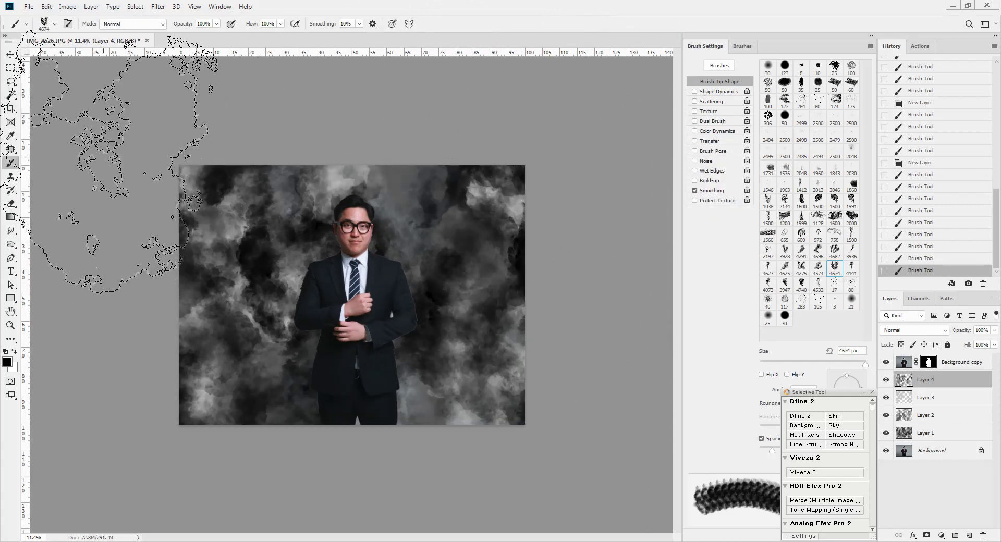
click(101, 162)
click(98, 458)
Examine the man's cutout edges up close along both shoulders, the neck and the sides of the face
drag(380, 274, 445, 257)
key(l)
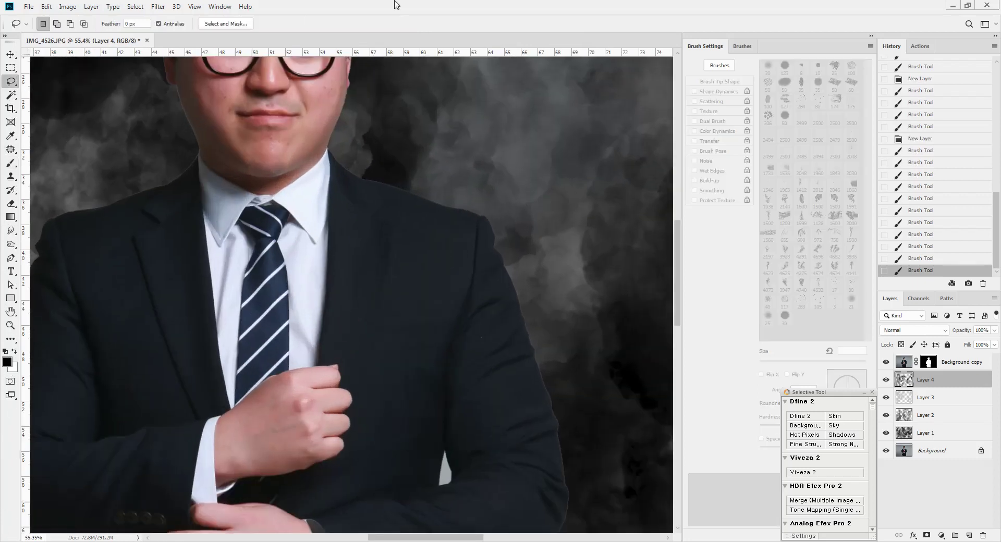
drag(401, 184, 427, 179)
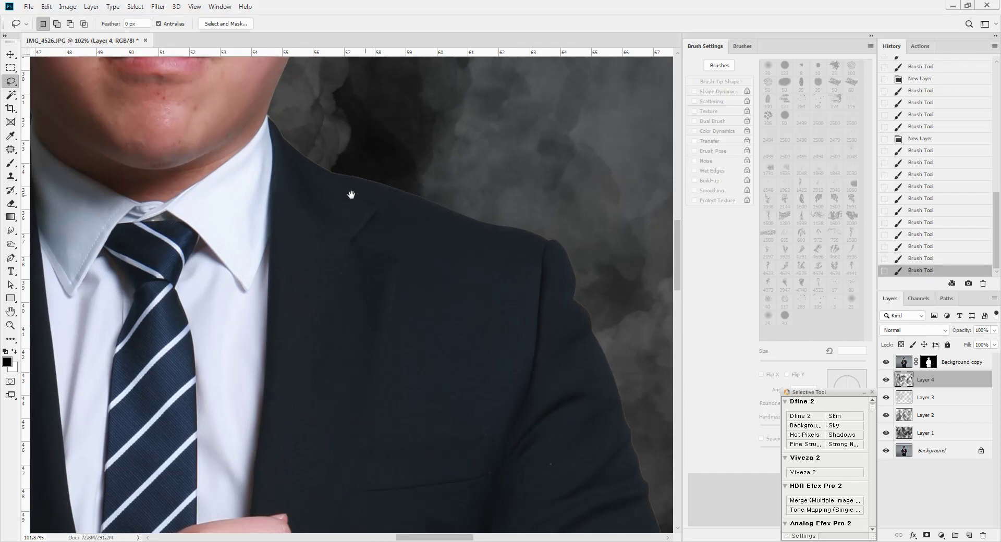
drag(351, 195, 452, 279)
drag(409, 225, 443, 226)
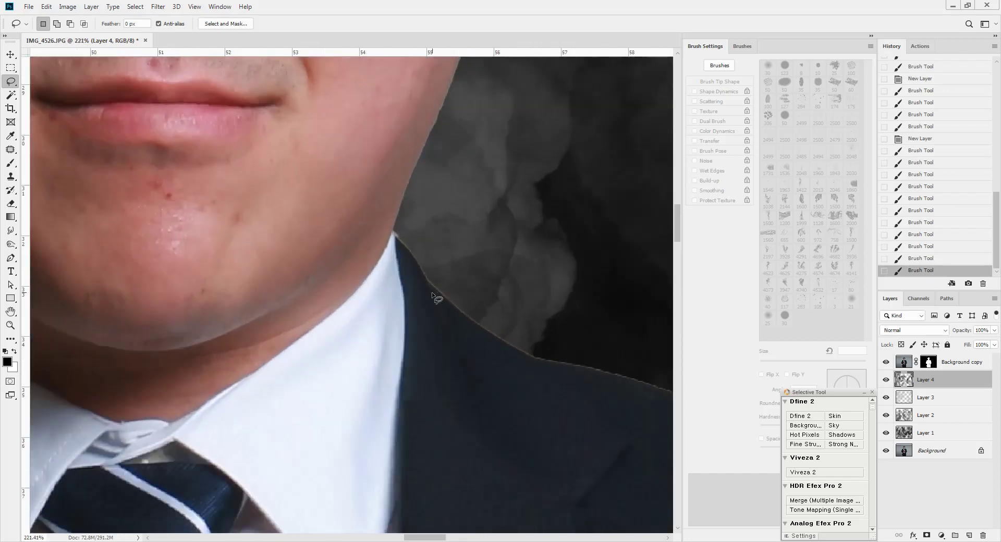
scroll(424, 158, up, 5)
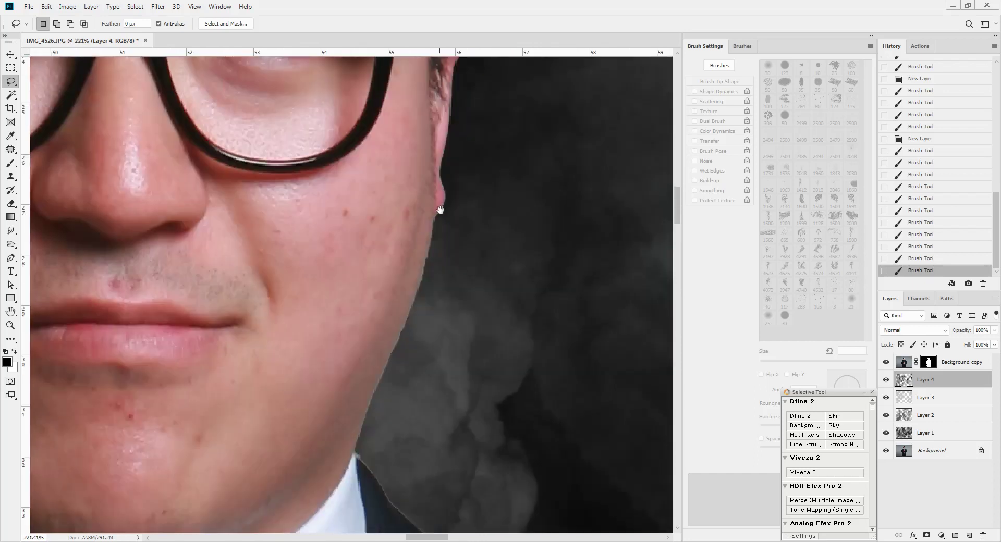
scroll(448, 242, up, 10)
drag(161, 128, 594, 270)
drag(347, 498, 382, 271)
drag(370, 429, 379, 141)
scroll(379, 142, down, 12)
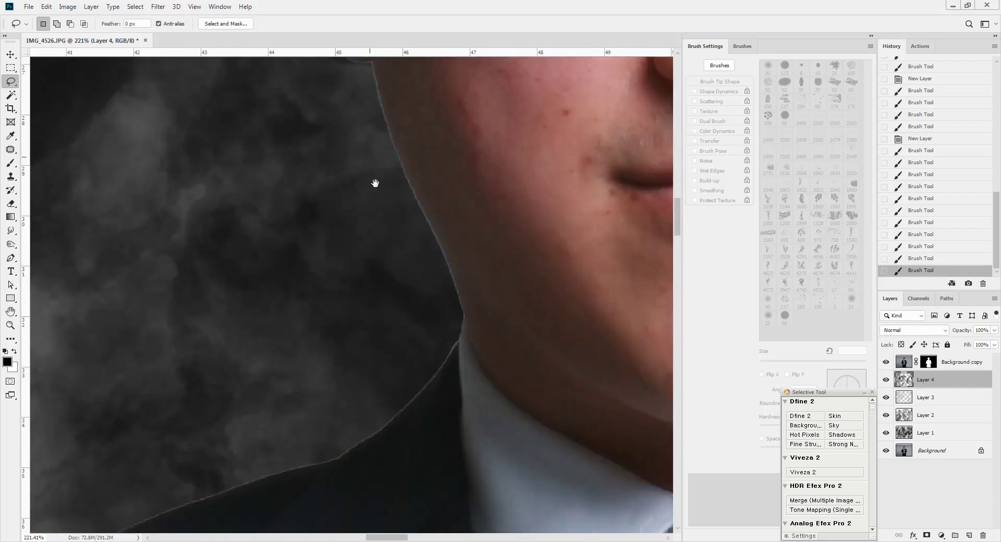
scroll(373, 290, down, 5)
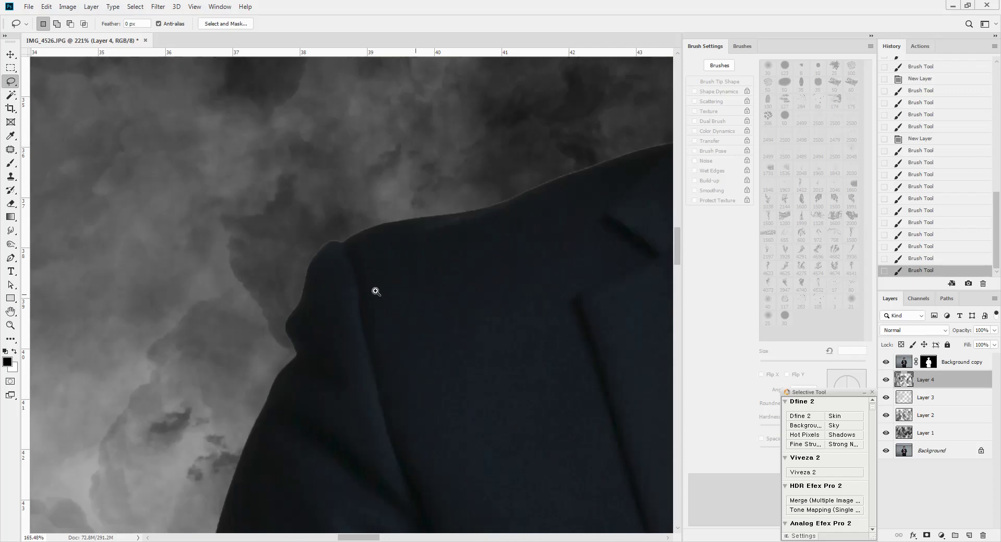
scroll(375, 256, up, 3)
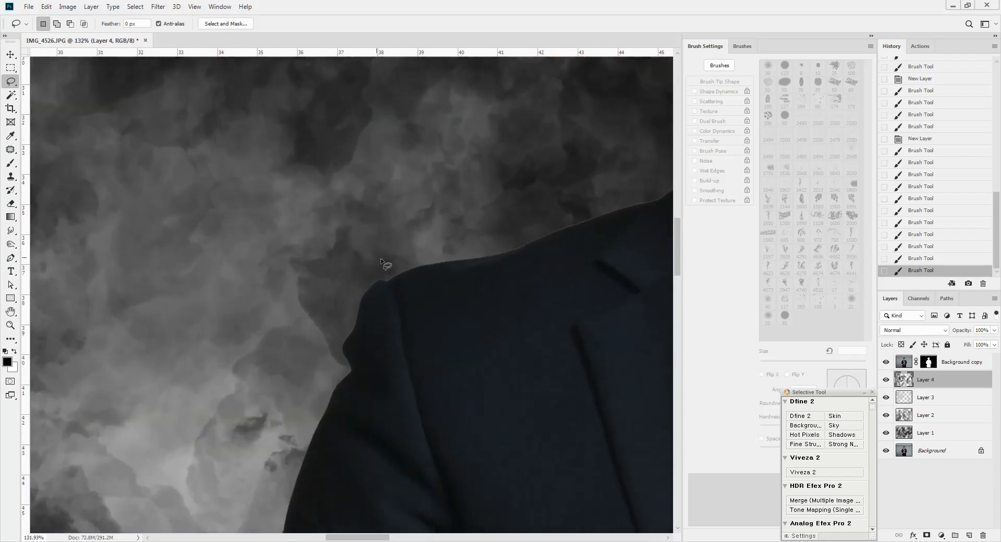
Load the Background copy layer's mask as a selection and copy the man from its image onto a new layer, keeping Background copy visible
click(928, 362)
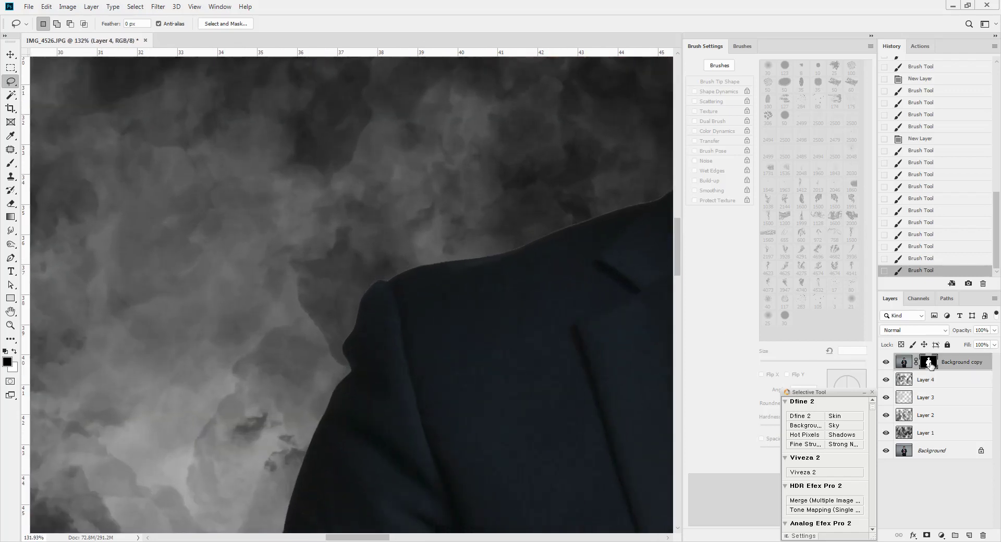
key(x)
scroll(461, 276, down, 3)
scroll(461, 263, down, 1)
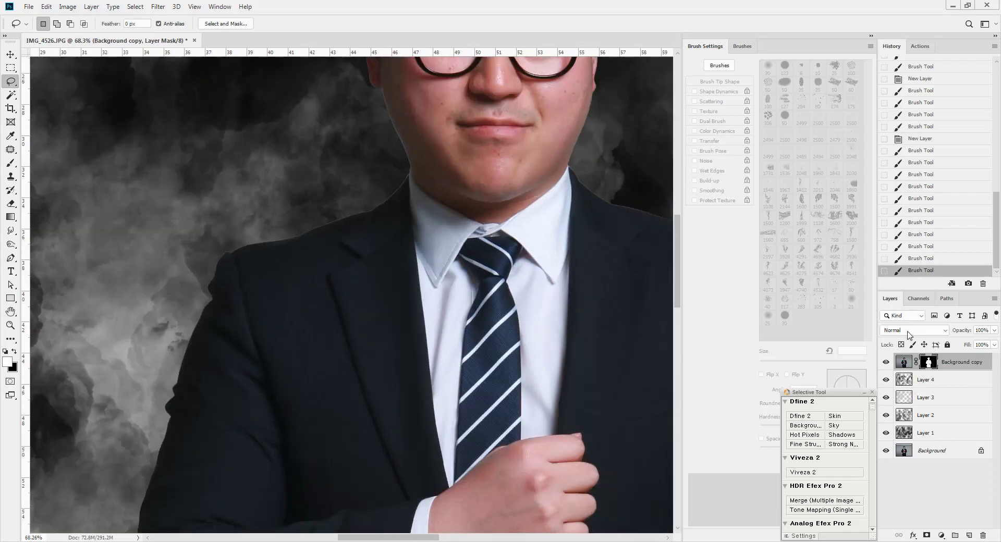
ctrl+click(928, 363)
scroll(284, 214, up, 1)
scroll(286, 215, down, 2)
scroll(286, 214, down, 3)
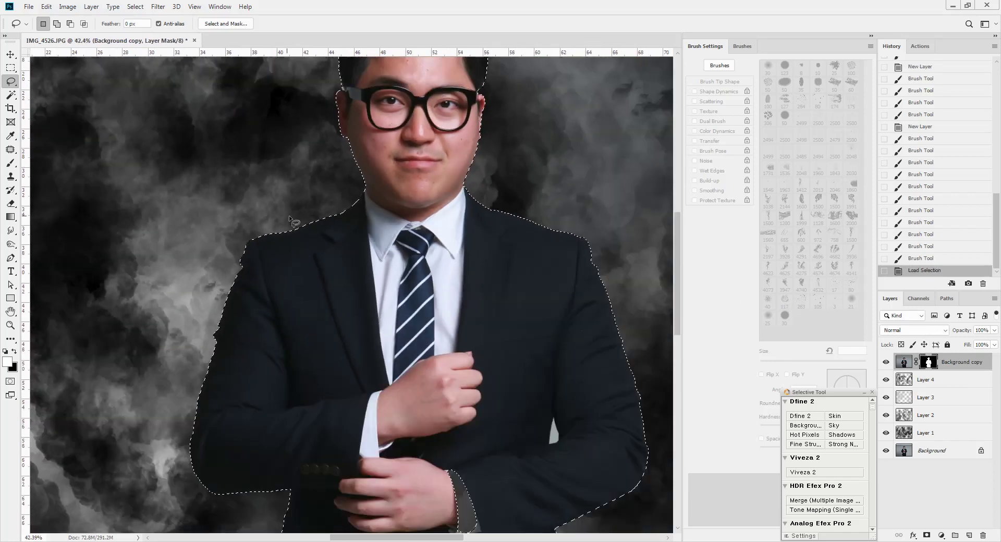
click(904, 363)
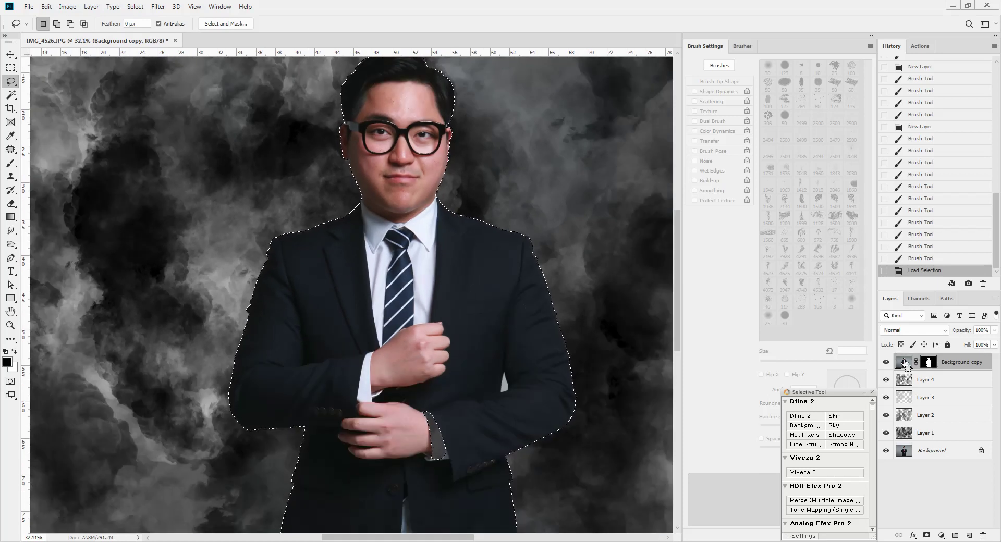
key(ctrl+j)
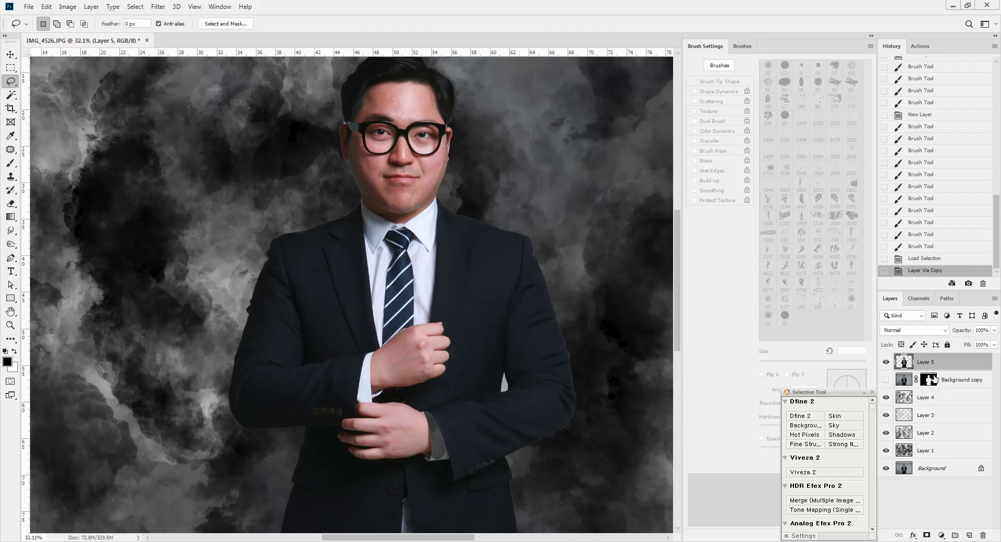
mouse_move(886, 397)
mouse_down()
mouse_move(885, 480)
mouse_move(888, 385)
mouse_up()
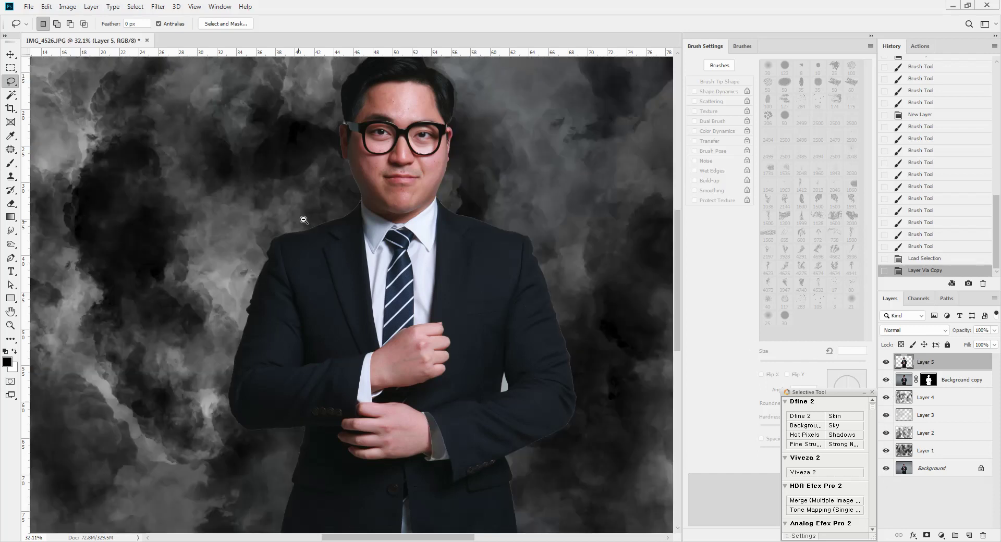
Try Defringe on the newly copied man layer, and revert to the state before it
drag(304, 219, 392, 239)
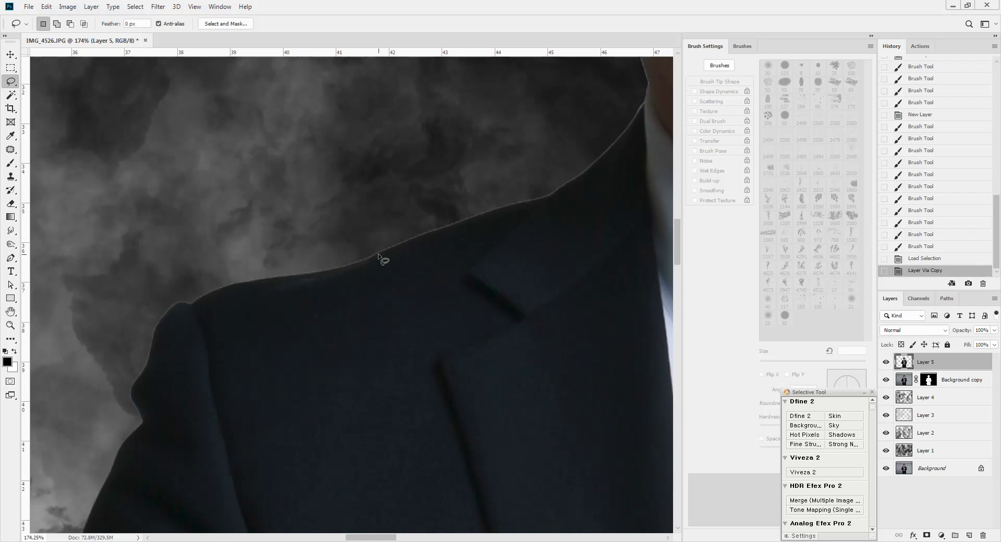
click(88, 7)
mouse_move(150, 419)
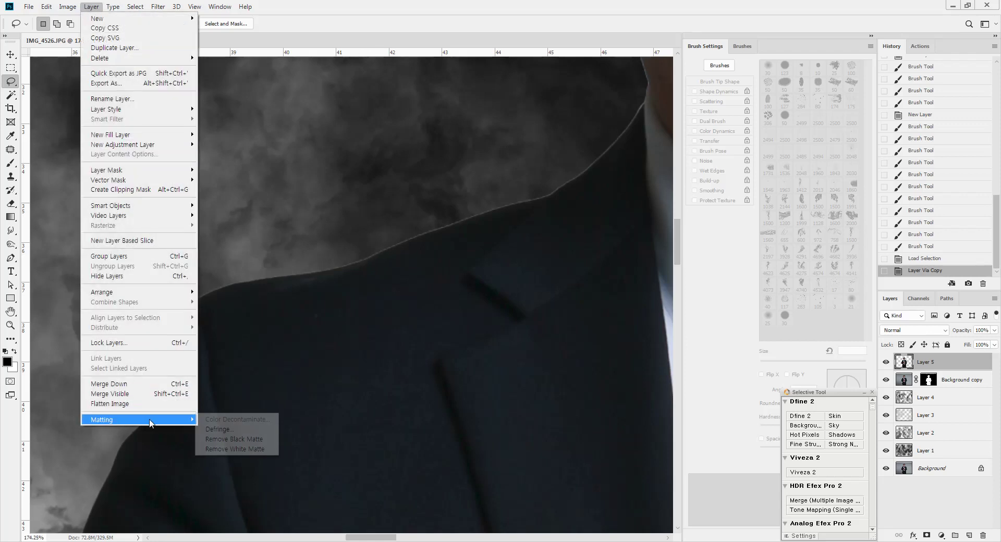
click(224, 429)
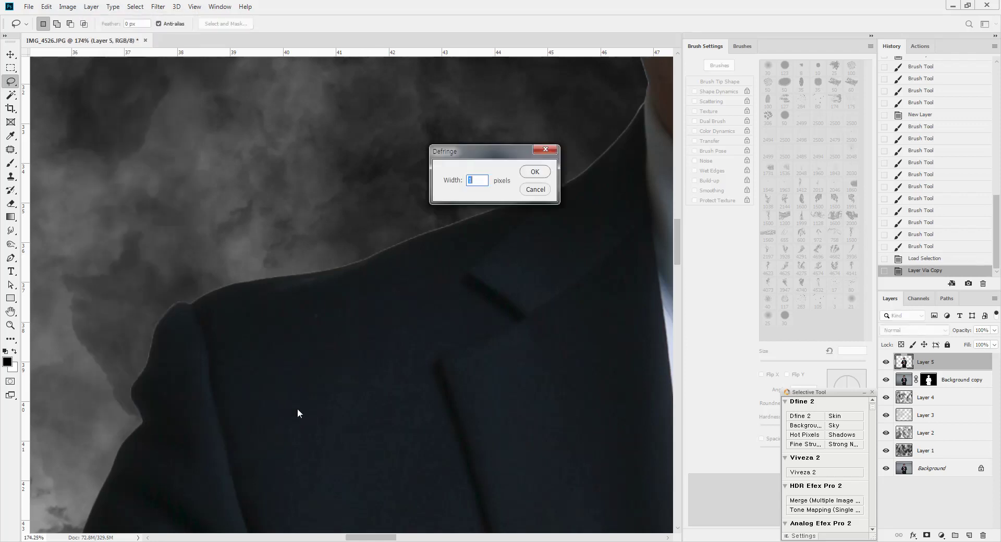
click(534, 172)
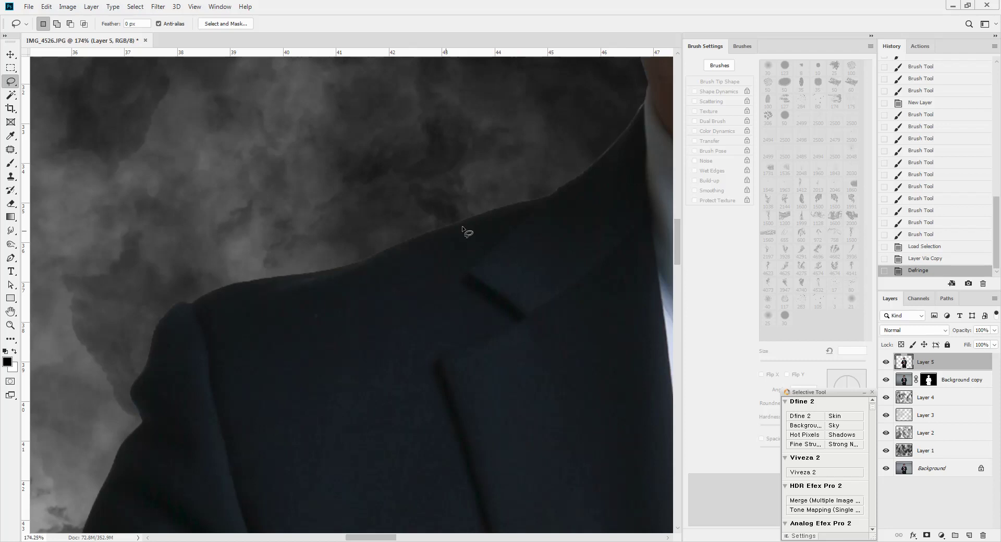
click(910, 258)
Defringe the copied man layer with a width of 10 pixels
click(91, 7)
mouse_move(177, 420)
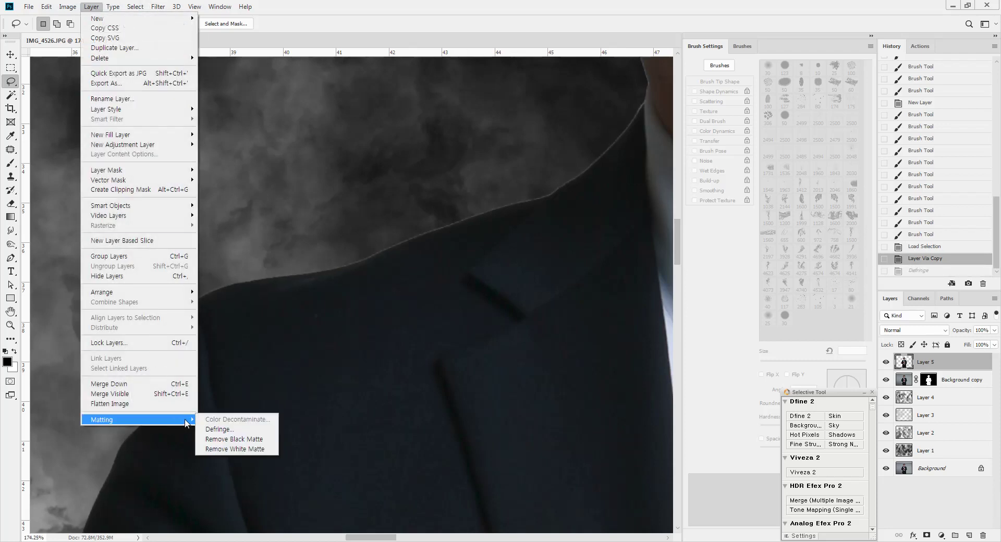
click(216, 430)
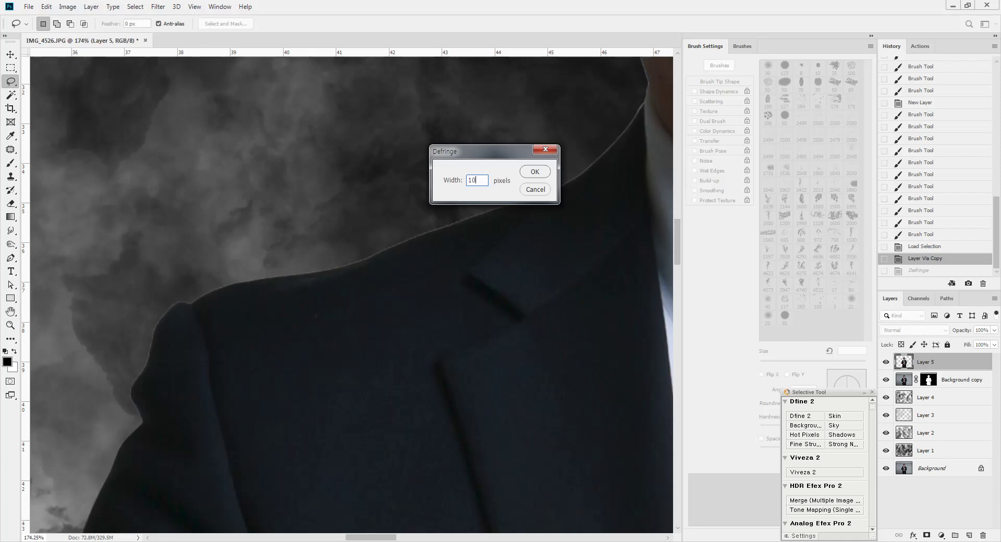
key(Return)
scroll(383, 377, down, 2)
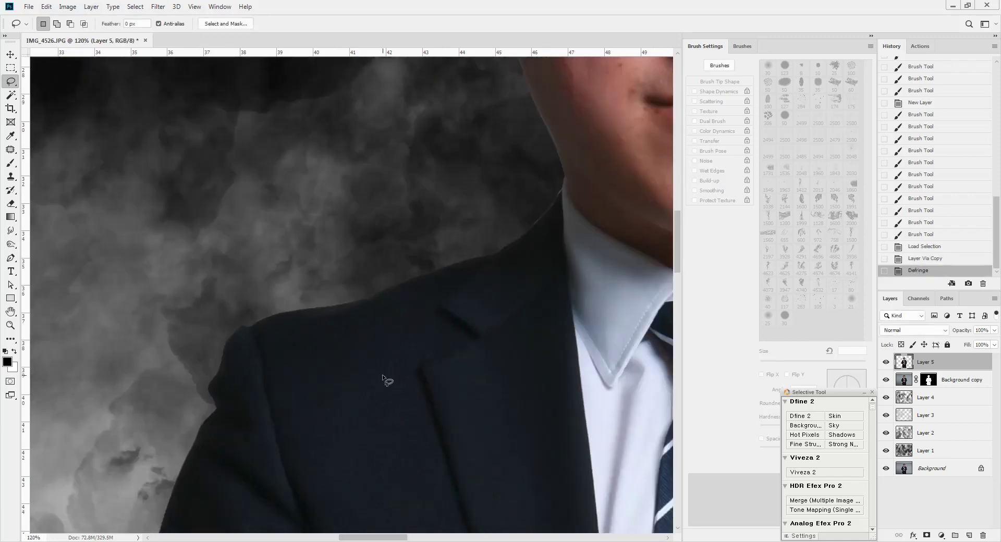
scroll(383, 378, down, 2)
scroll(382, 375, down, 6)
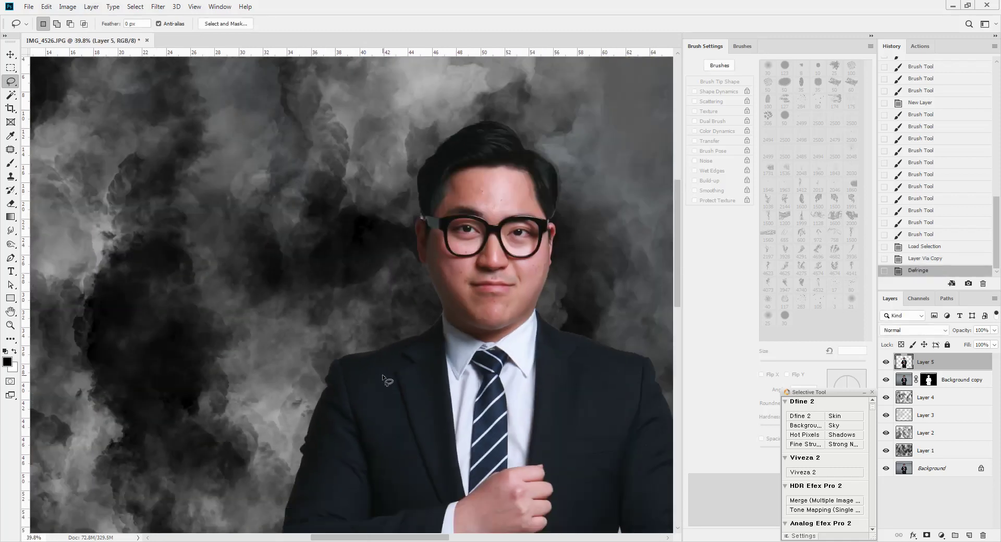
Erase the remaining light fringe along the jacket collar beside the man's neck with a soft round 8 px eraser
drag(437, 315, 513, 312)
drag(389, 339, 412, 348)
key(e)
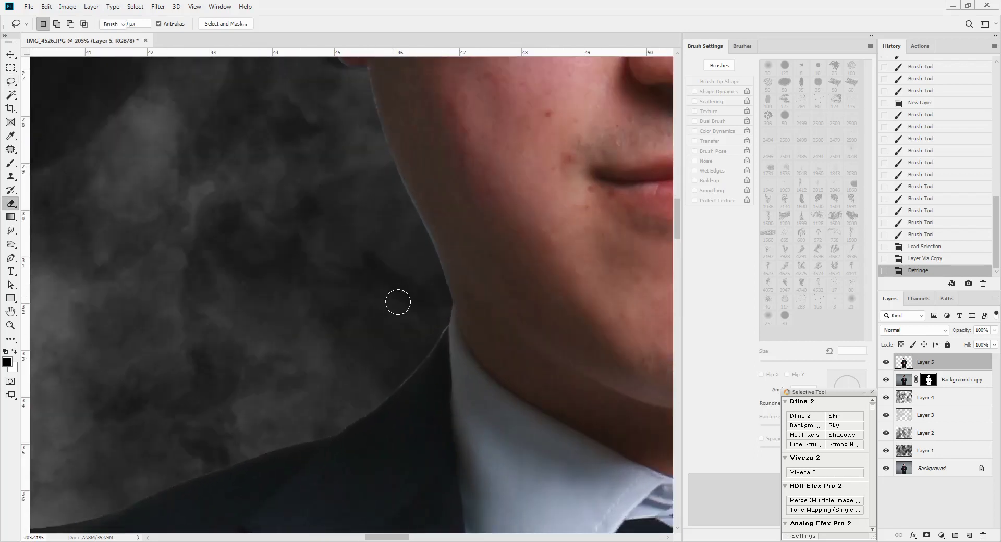
drag(443, 325, 372, 413)
click(359, 417)
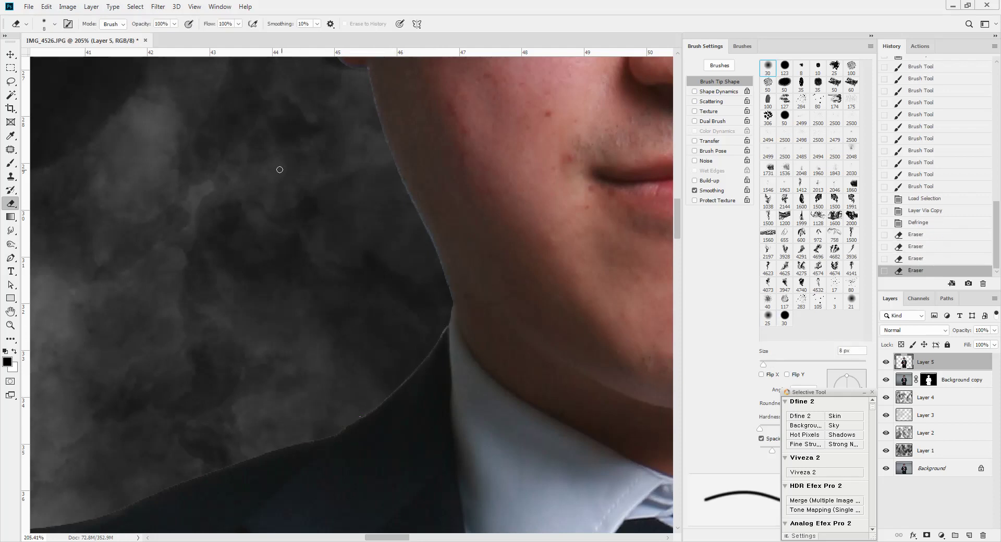
click(767, 68)
key(bracketleft)
key(bracketleft)
click(445, 327)
Set the eraser's smoothing to 0% and retrace the collar edge from the neck down towards the shoulder
click(316, 24)
click(423, 15)
drag(444, 327, 377, 402)
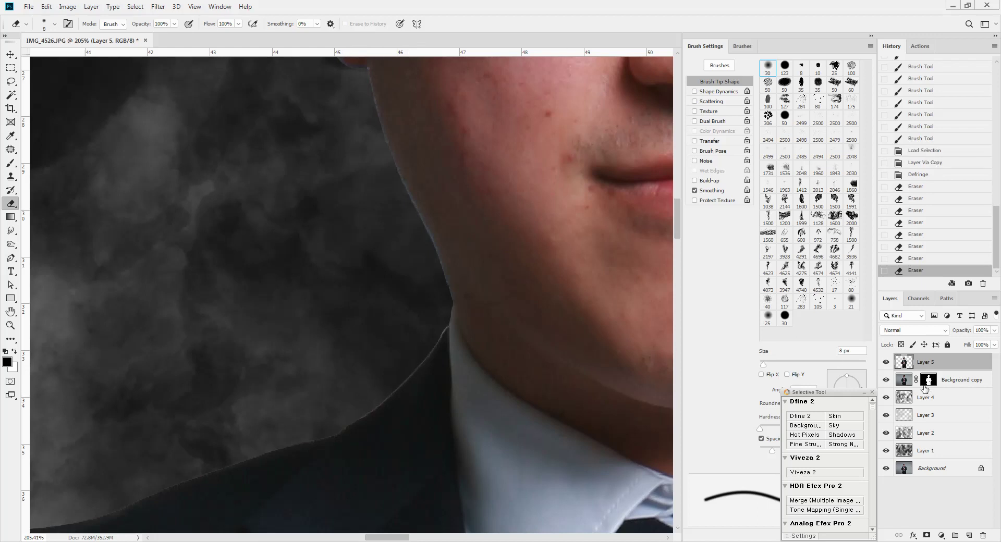
Revert the man layer to its state right after Defringe, and hide the masked Background copy layer beneath it
drag(886, 380, 890, 474)
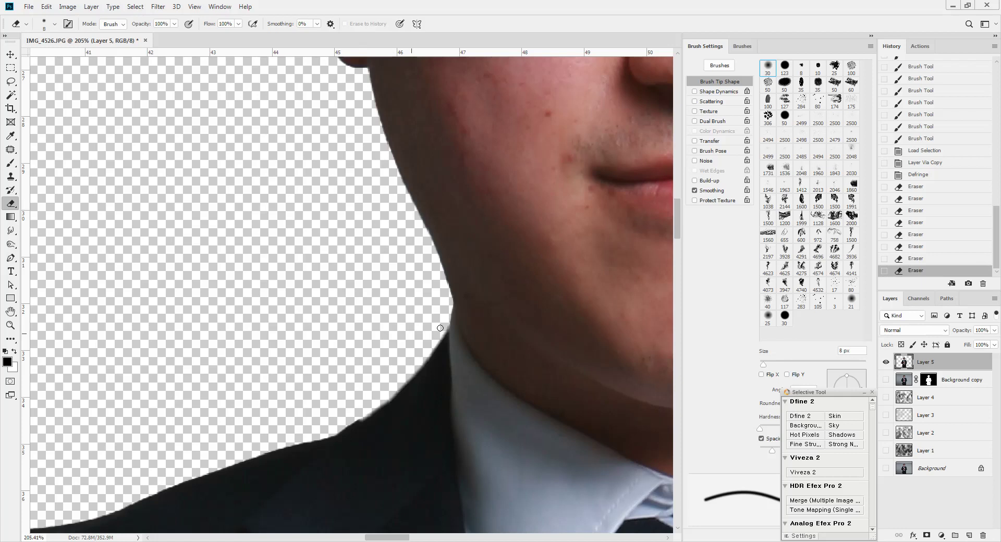
drag(886, 386, 889, 467)
click(917, 175)
click(886, 380)
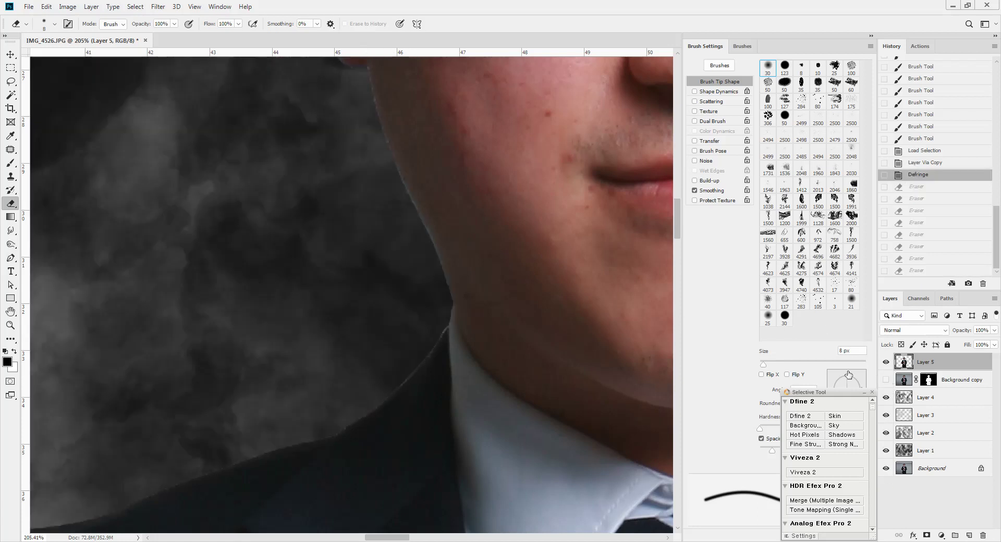
Erase the light fringe along the jacket collar up to the neck with connected straight strokes of the 8 px eraser
scroll(390, 390, up, 1)
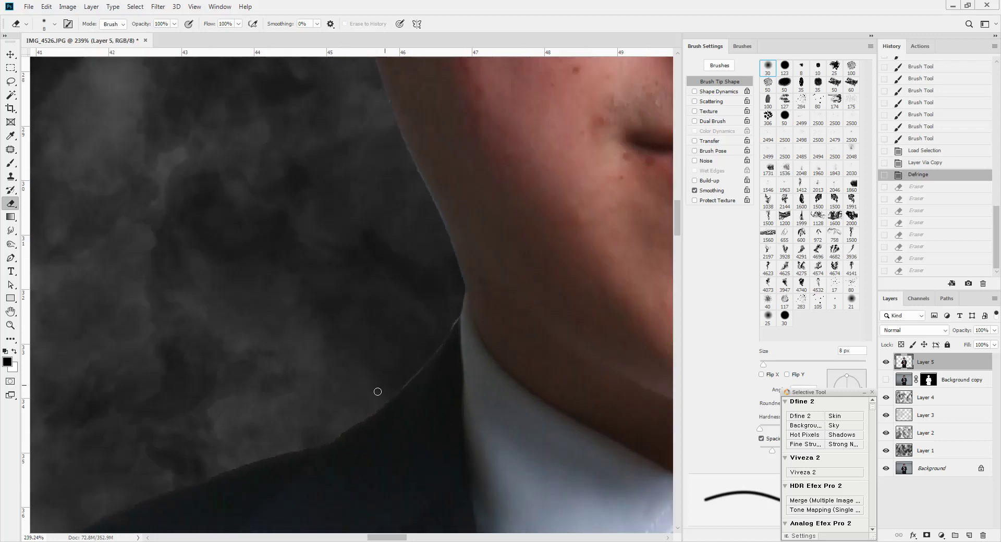
click(332, 437)
shift+click(402, 386)
shift+click(428, 358)
shift+click(447, 330)
shift+click(457, 315)
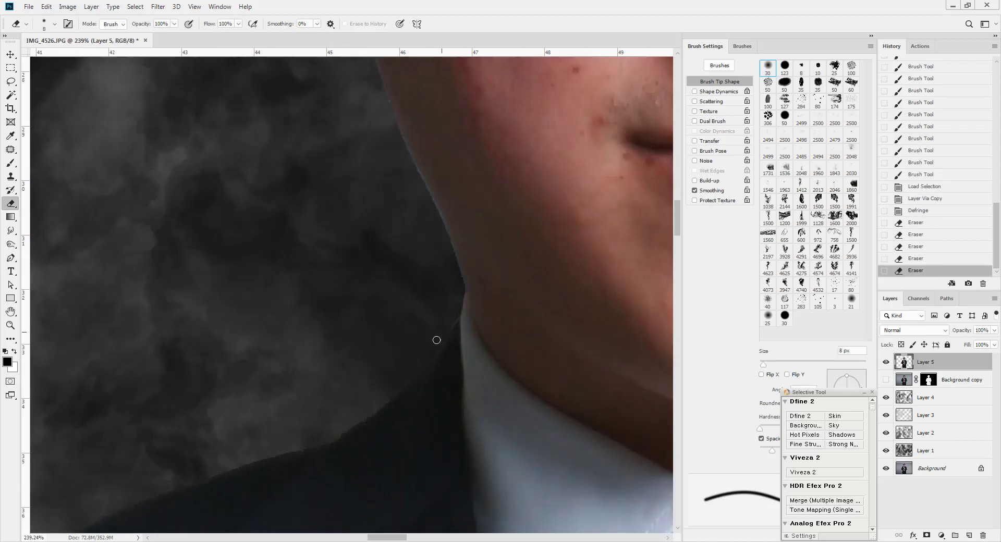
shift+click(436, 339)
shift+click(397, 374)
Examine the jacket's edges along both shoulders and sleeves for leftover fringe, then return to the whole image
drag(308, 371, 526, 160)
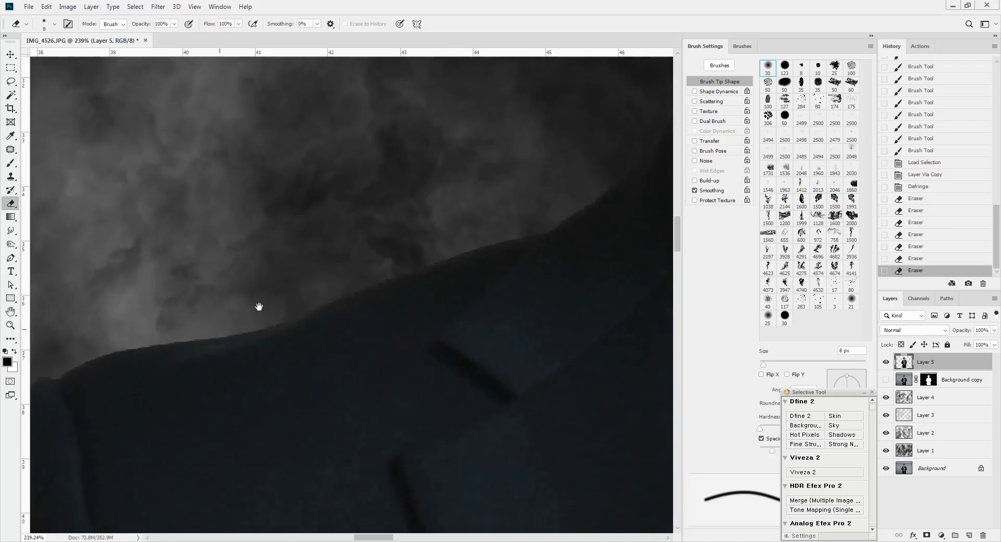
drag(48, 434, 448, 279)
drag(464, 336, 453, 275)
drag(561, 250, 138, 210)
drag(652, 179, 454, 244)
drag(485, 294, 518, 288)
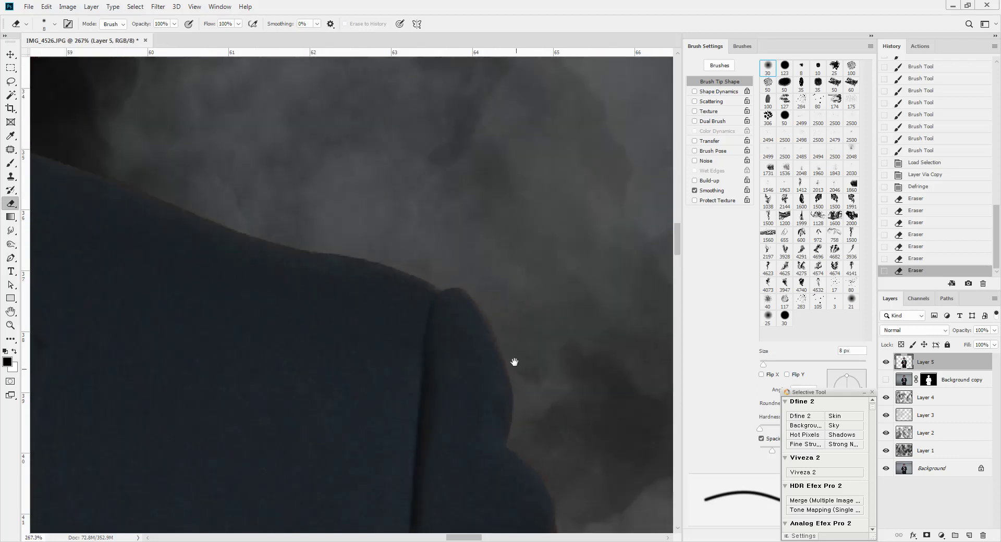
mouse_move(437, 302)
mouse_down()
mouse_move(241, 277)
mouse_move(329, 283)
mouse_move(409, 412)
mouse_move(336, 323)
mouse_move(409, 264)
mouse_move(416, 286)
mouse_move(384, 331)
mouse_move(343, 276)
mouse_up()
drag(452, 364, 368, 342)
drag(372, 308, 394, 238)
key(l)
key(ctrl+0)
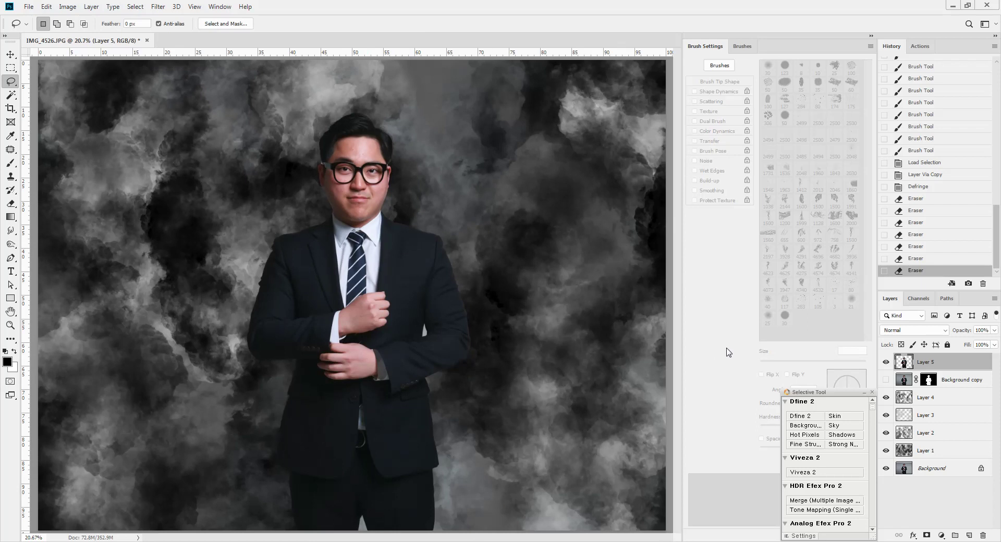
Add a new layer above the cut-out man and switch to the 4674 px smoke brush
key(ctrl+shift+n)
key(Return)
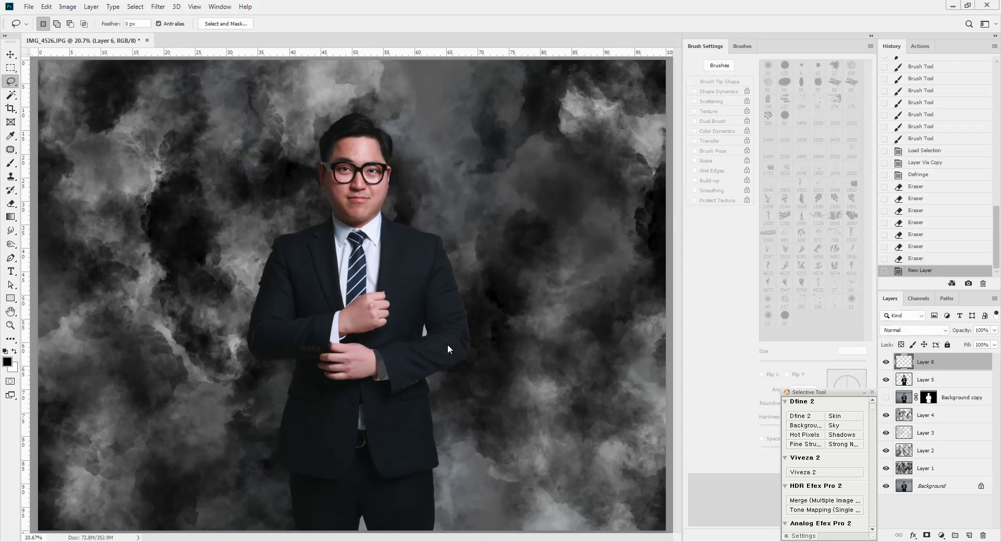
scroll(447, 344, up, 2)
key(b)
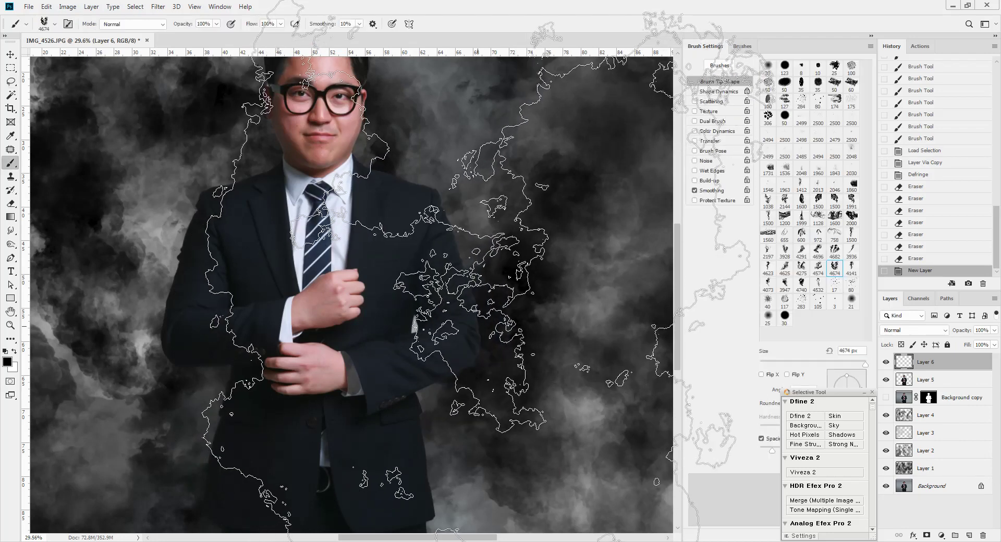
scroll(448, 344, down, 3)
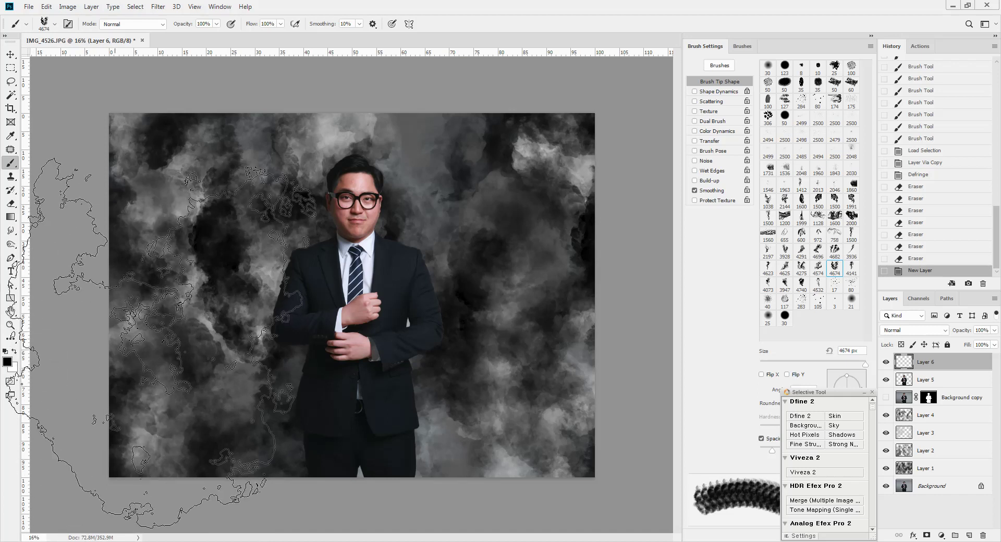
Try stamping smoke in grey 717171 beside the man, and undo the stamp
click(7, 362)
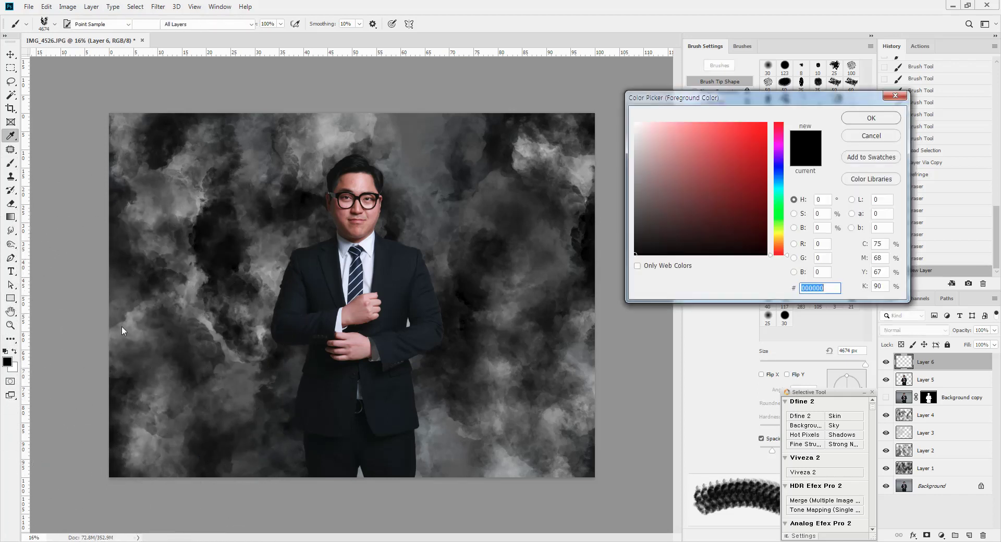
drag(635, 186, 635, 196)
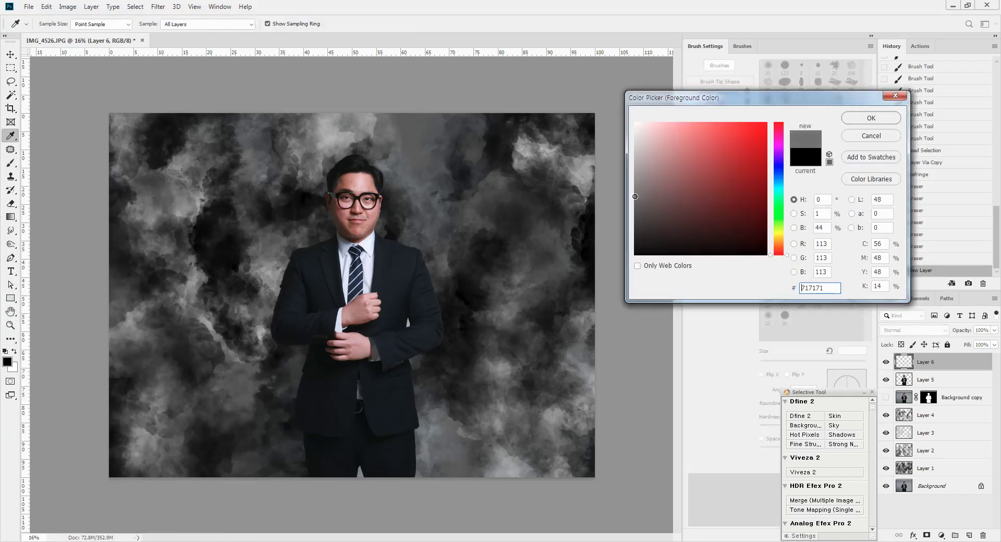
click(863, 127)
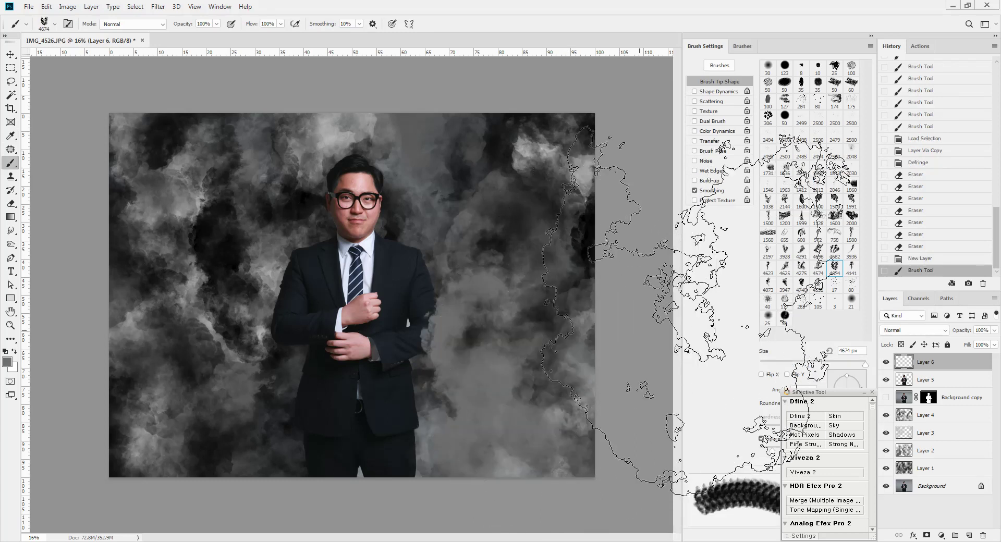
key(ctrl+z)
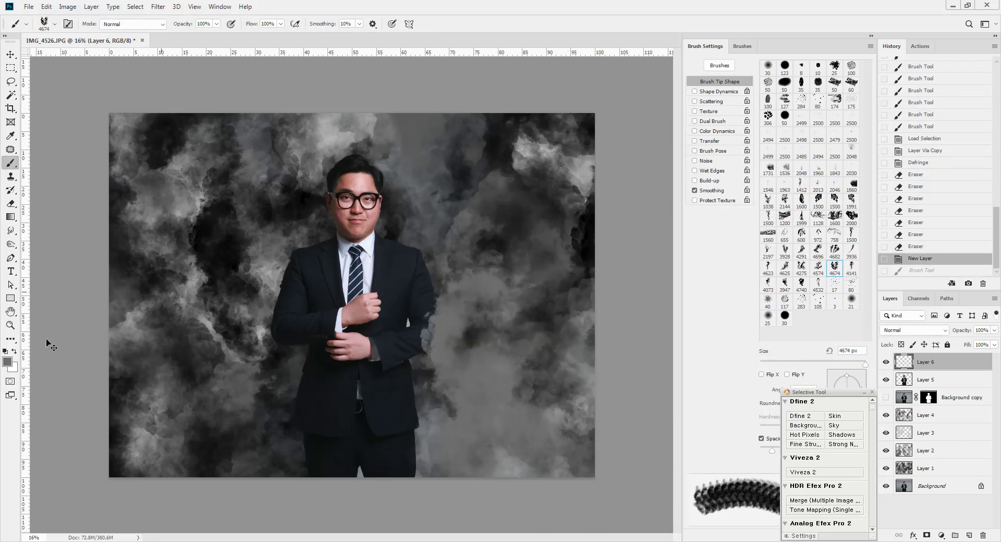
Set the foreground colour to dark grey 4d4b4b and stamp smoke over the lower right of the image
click(9, 359)
click(637, 214)
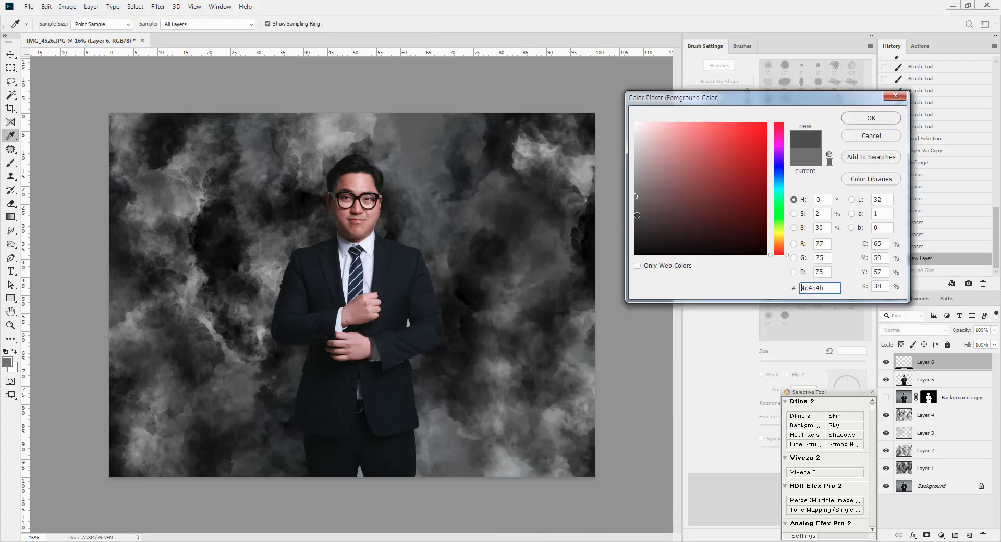
click(869, 118)
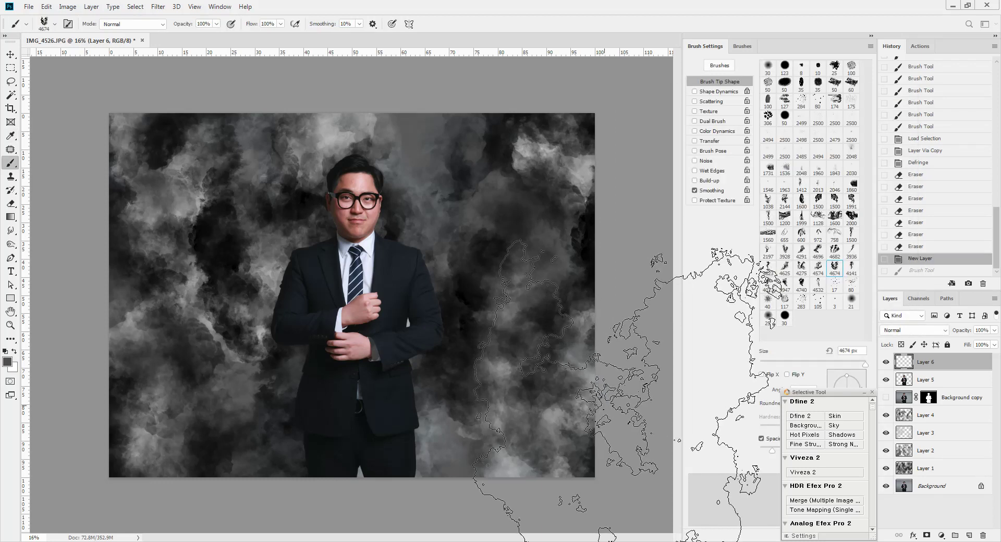
click(684, 426)
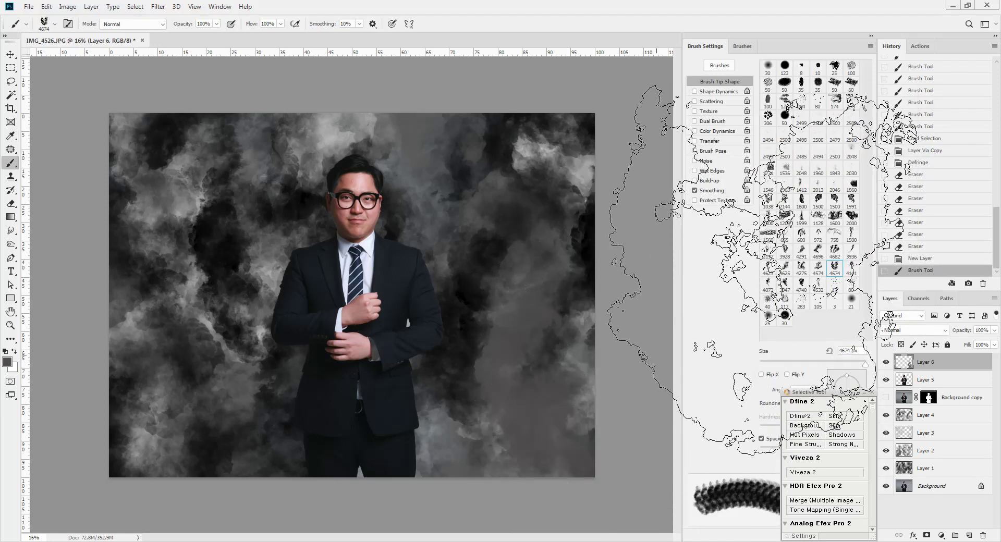
Stamp more grey smoke with the 4623 px brush on the left and the 4275 px brush near the upper corners, and lower the layer's opacity to 49%
click(778, 267)
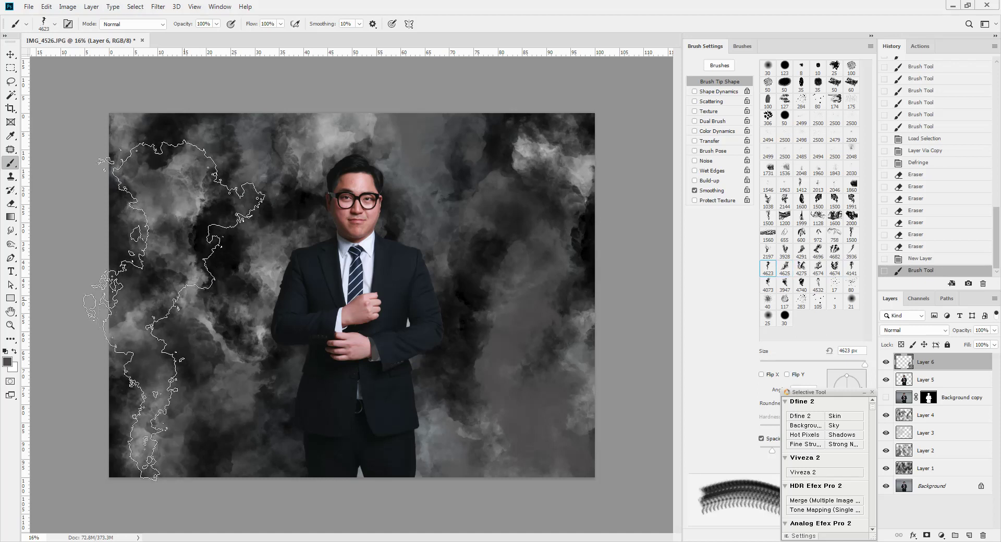
click(233, 293)
click(768, 267)
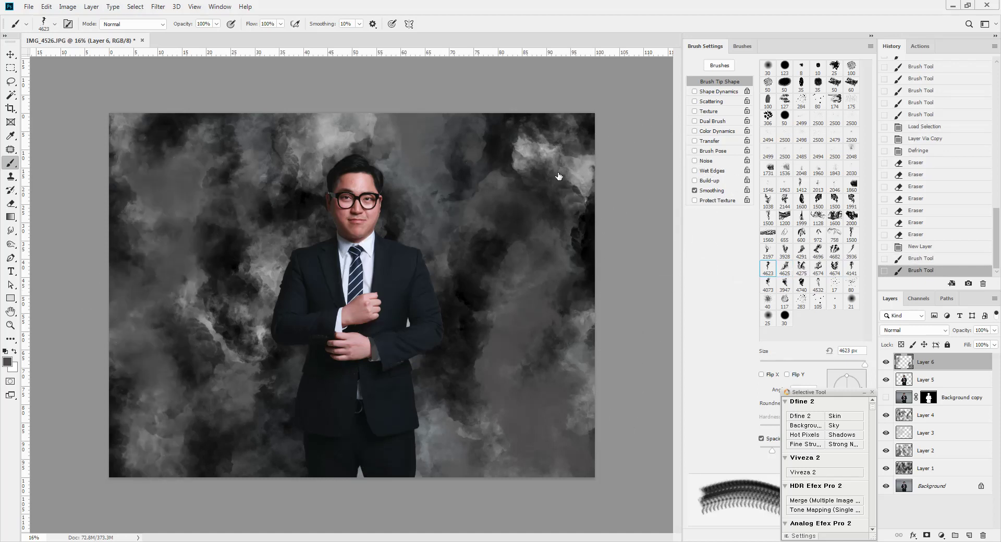
click(801, 268)
click(557, 136)
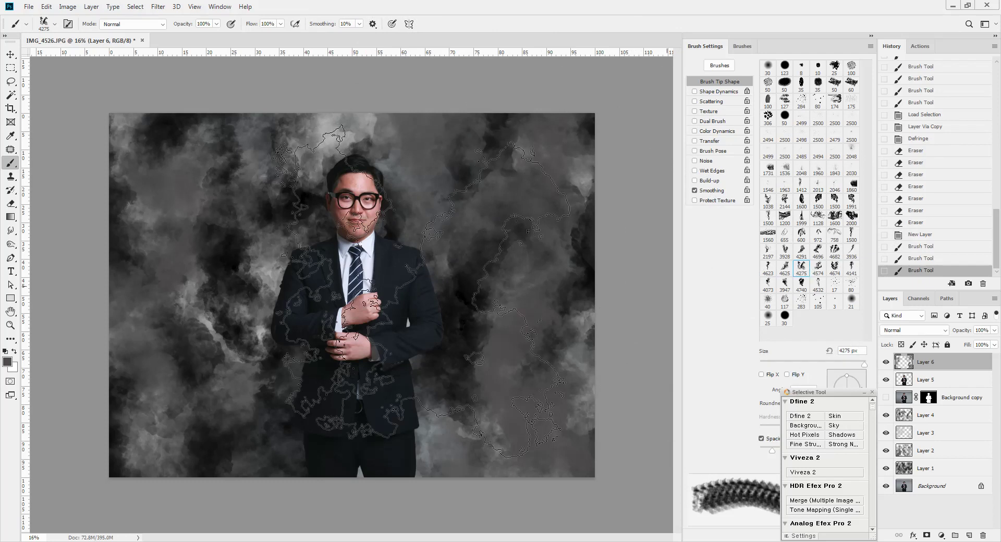
click(146, 115)
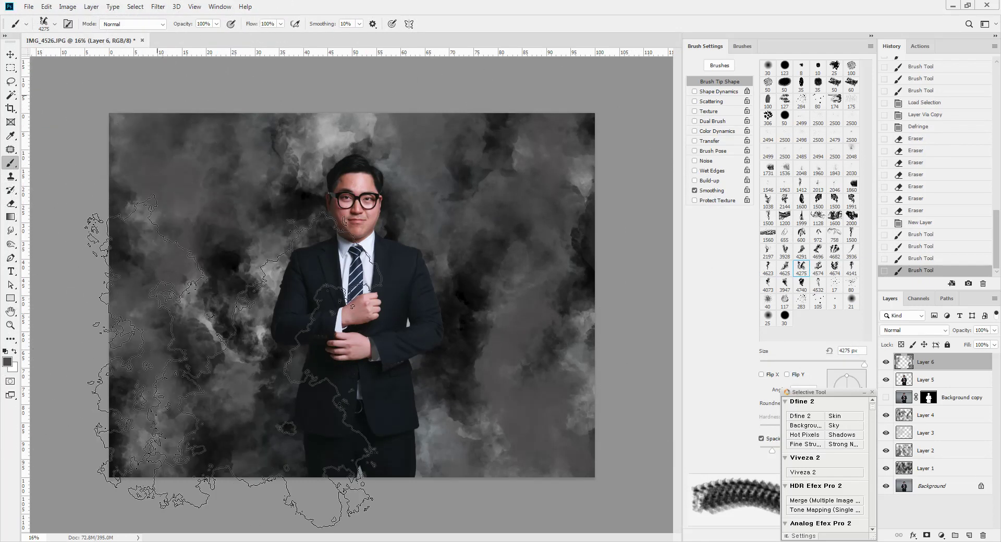
click(995, 332)
click(970, 344)
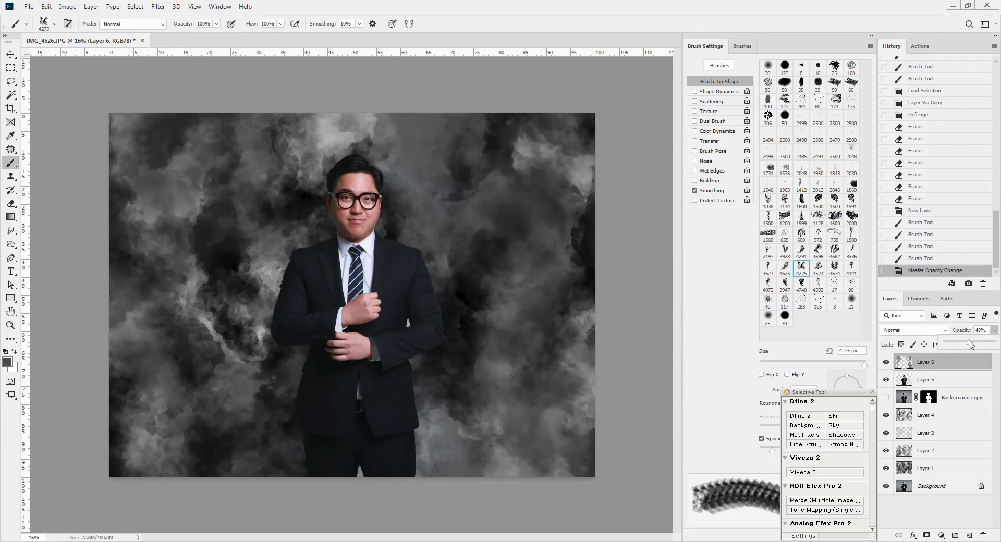
Add a new layer and stamp black smoke on both sides and the upper left corner with the 4275 px brush
click(5, 351)
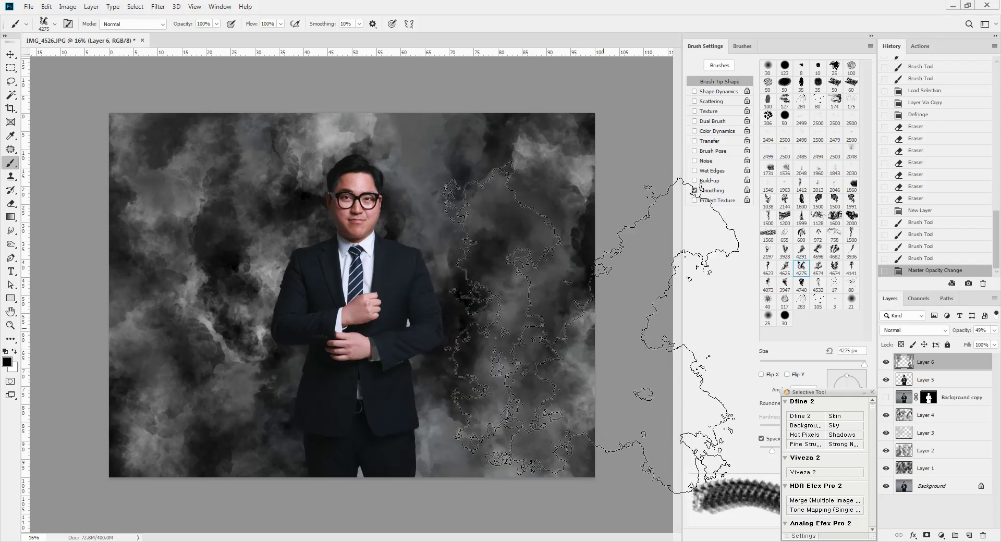
key(ctrl+shift+n)
key(Return)
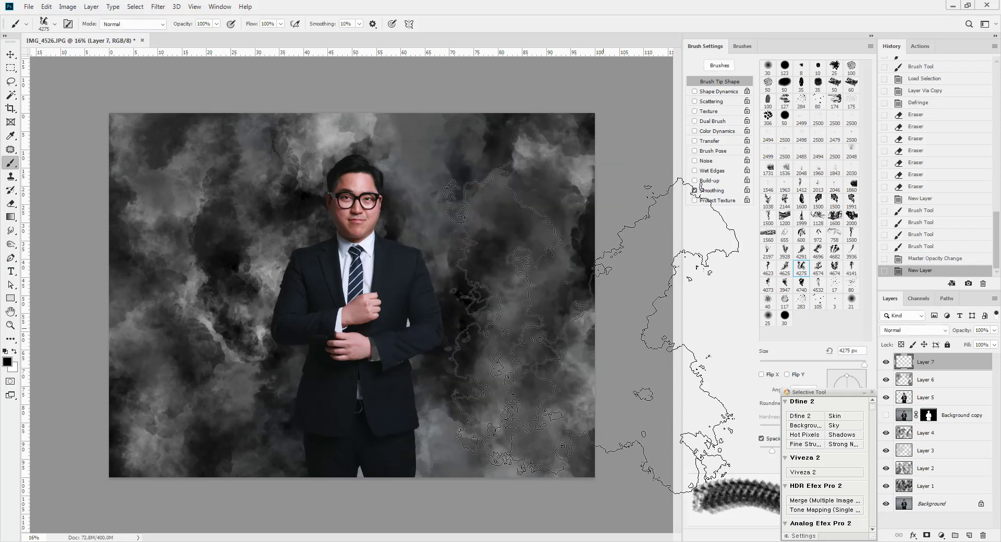
click(560, 349)
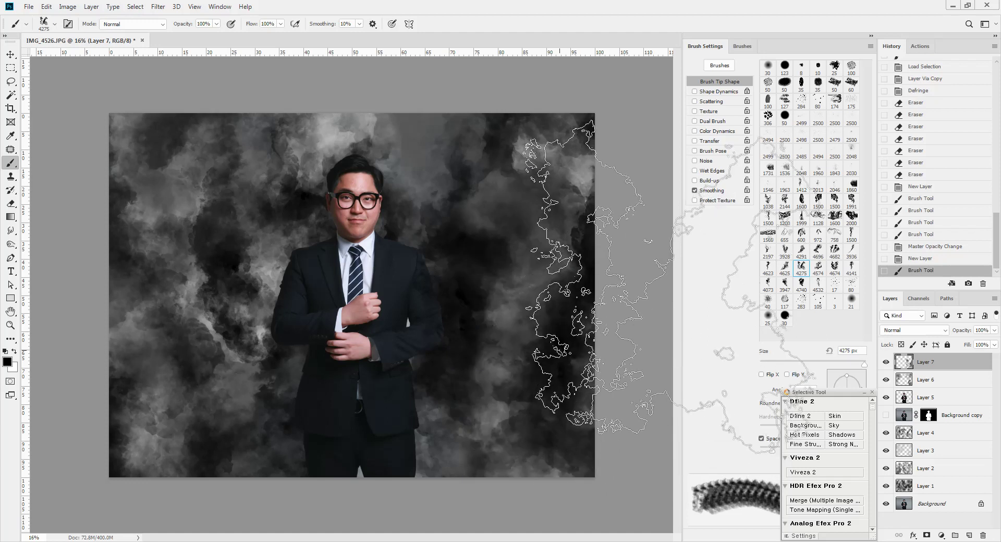
click(156, 344)
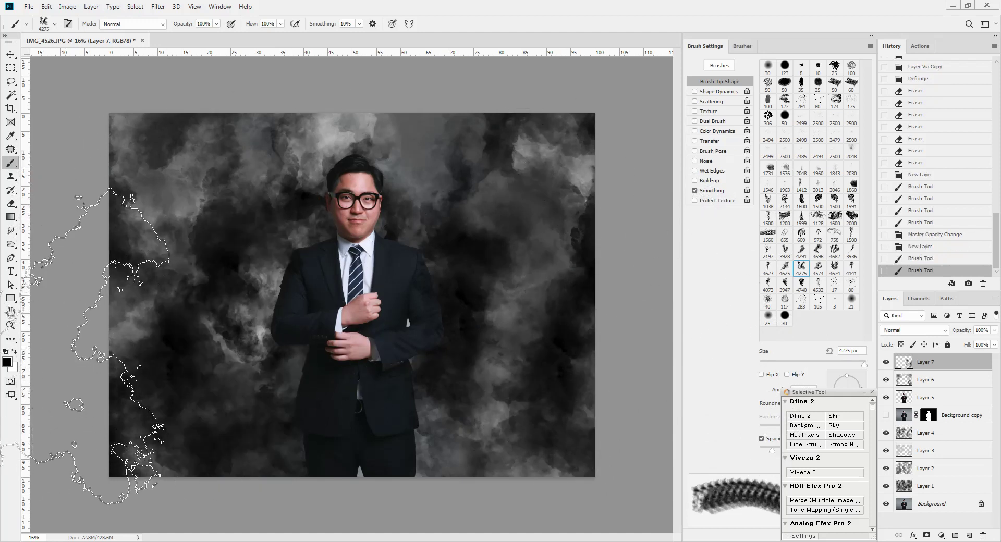
click(99, 110)
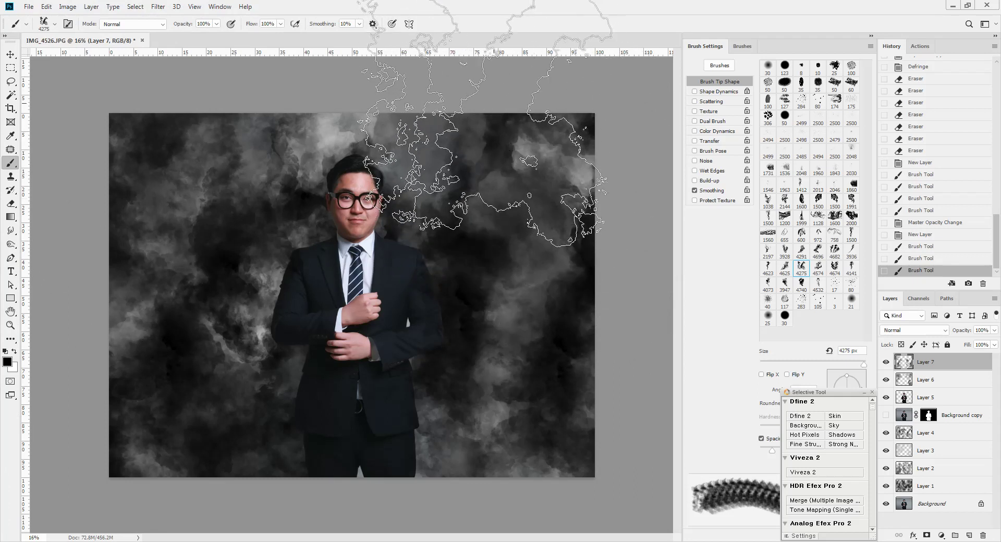
Reduce the smoke brush to 3200 px and stamp black smoke over the upper right of the image
key(bracketleft)
key(bracketleft)
key(bracketleft)
key(bracketleft)
key(bracketleft)
key(bracketleft)
key(bracketleft)
key(bracketleft)
key(bracketleft)
key(bracketleft)
key(bracketleft)
click(504, 123)
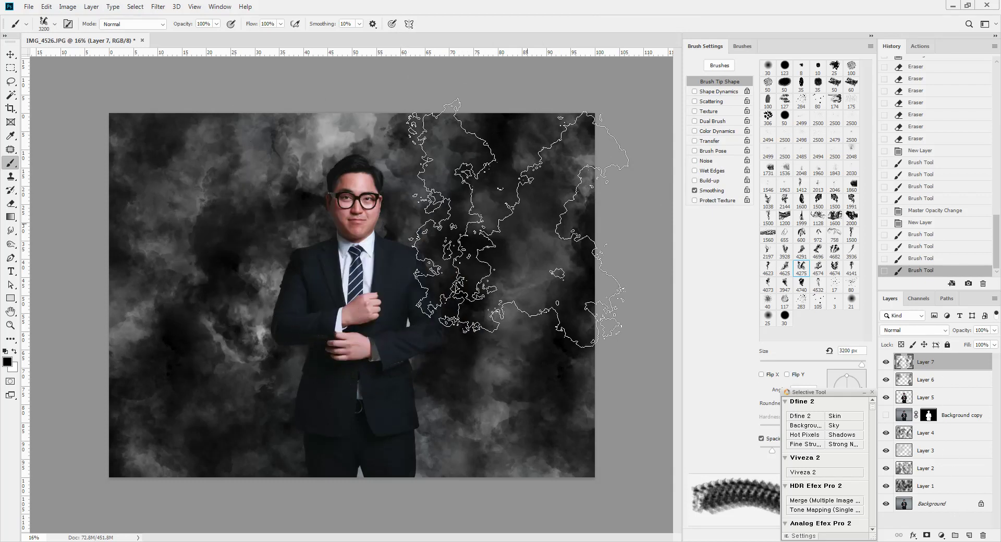
Select the cut-out man's layer and enter Quick Mask mode with the soft round 30 px brush
scroll(480, 258, up, 2)
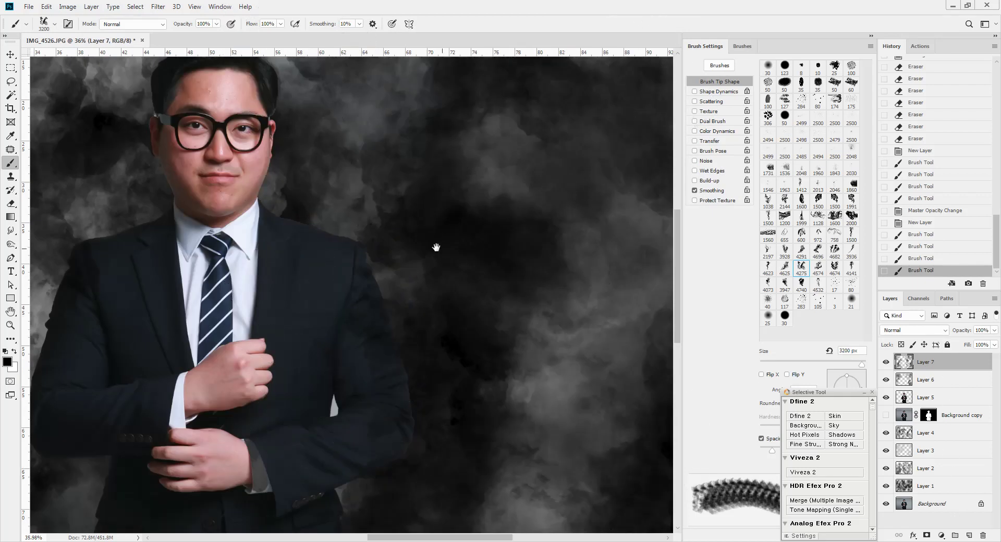
drag(436, 248, 568, 188)
scroll(433, 240, up, 1)
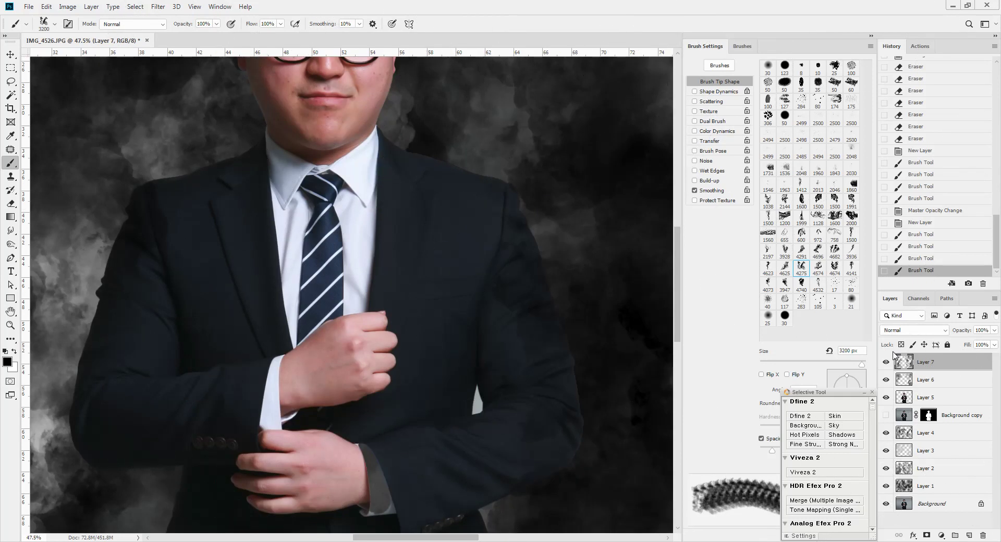
click(907, 400)
drag(373, 311, 461, 283)
key(q)
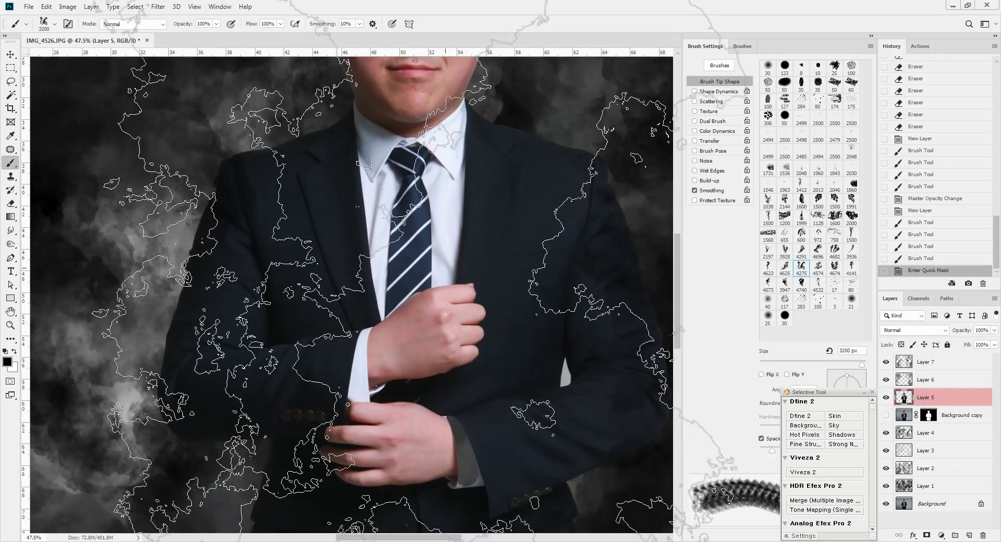
click(767, 68)
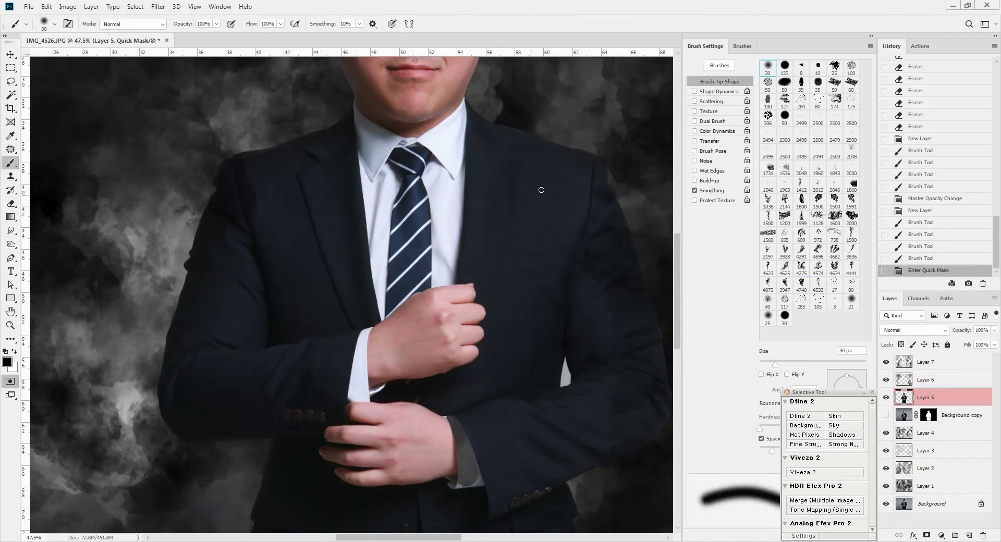
Enlarge the brush to 70 px and paint the quick mask over the man's upper hand
key(bracketright)
key(bracketright)
key(bracketright)
key(bracketright)
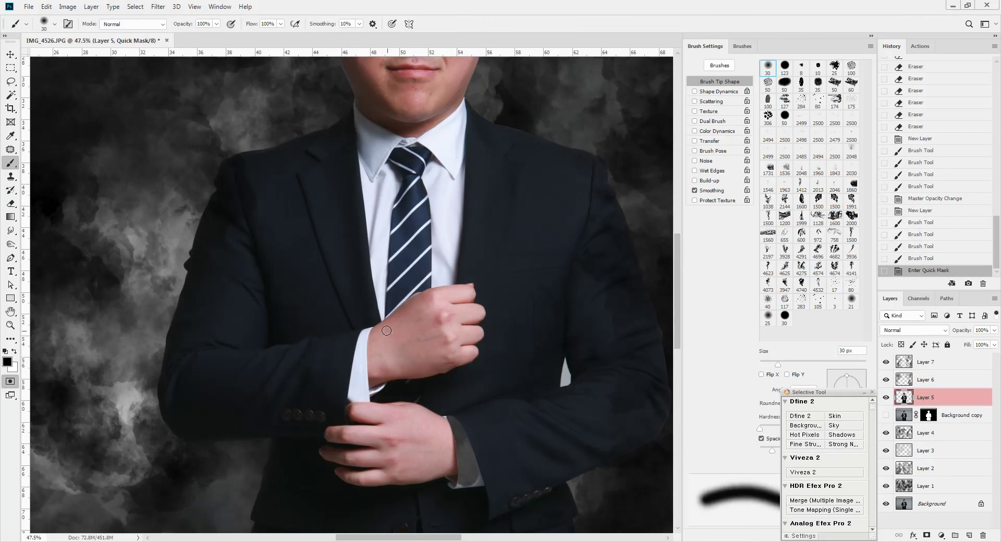
mouse_move(397, 326)
mouse_down()
mouse_move(370, 332)
mouse_move(429, 287)
mouse_move(501, 278)
mouse_move(488, 289)
mouse_move(509, 308)
mouse_move(495, 368)
mouse_move(368, 397)
mouse_move(367, 362)
mouse_move(385, 327)
mouse_move(446, 290)
mouse_move(475, 286)
mouse_move(417, 325)
mouse_move(409, 339)
mouse_move(441, 352)
mouse_move(431, 363)
mouse_move(390, 369)
mouse_move(440, 368)
mouse_move(491, 346)
mouse_move(478, 309)
mouse_move(458, 341)
mouse_move(474, 328)
mouse_move(469, 303)
mouse_move(505, 306)
mouse_move(459, 349)
mouse_move(450, 372)
mouse_move(395, 356)
mouse_up()
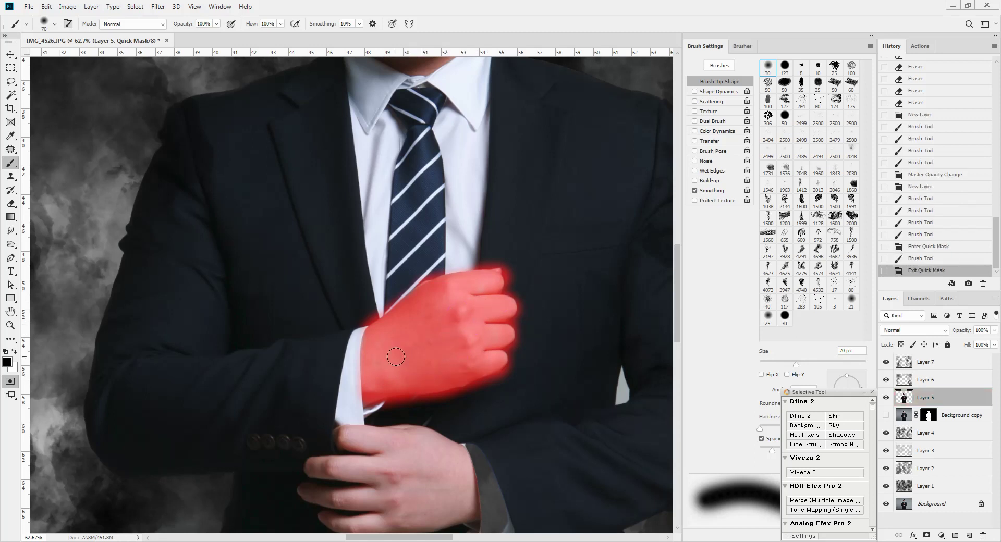
Copy the masked upper hand to its own layer and darken it with a three-point Curves adjustment, with the upper point at input 216, output 170
key(q)
key(ctrl+j)
key(ctrl+m)
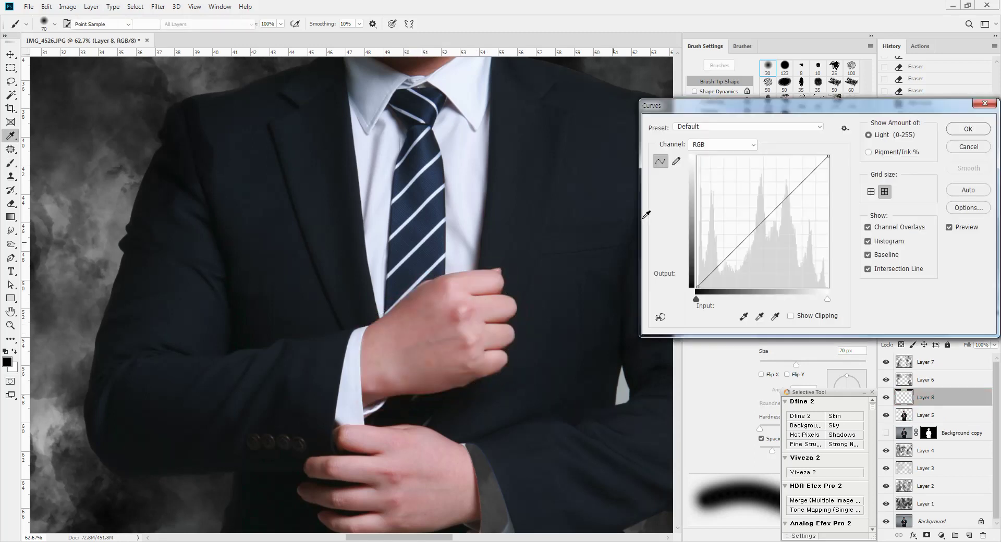
drag(735, 249, 736, 268)
drag(777, 221, 792, 244)
drag(812, 199, 808, 199)
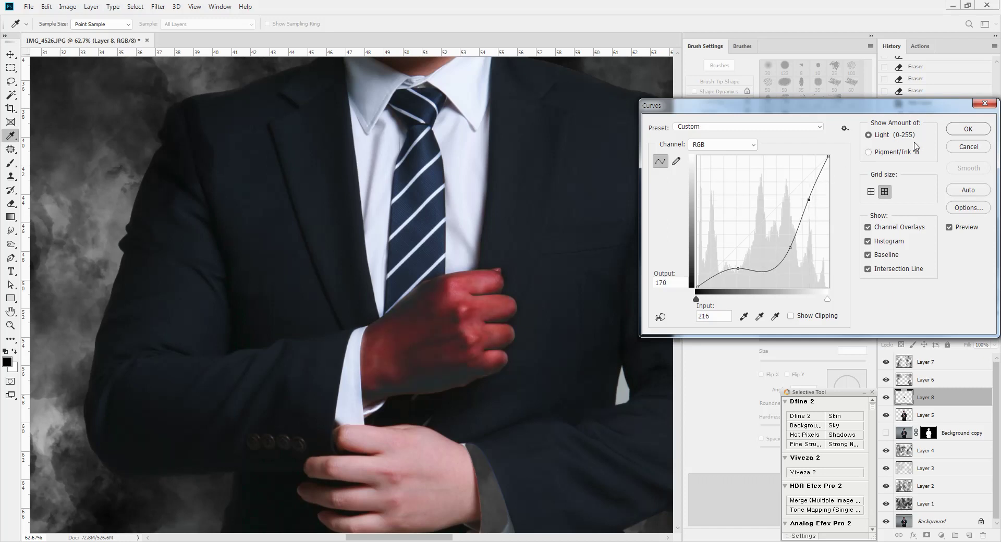
click(967, 129)
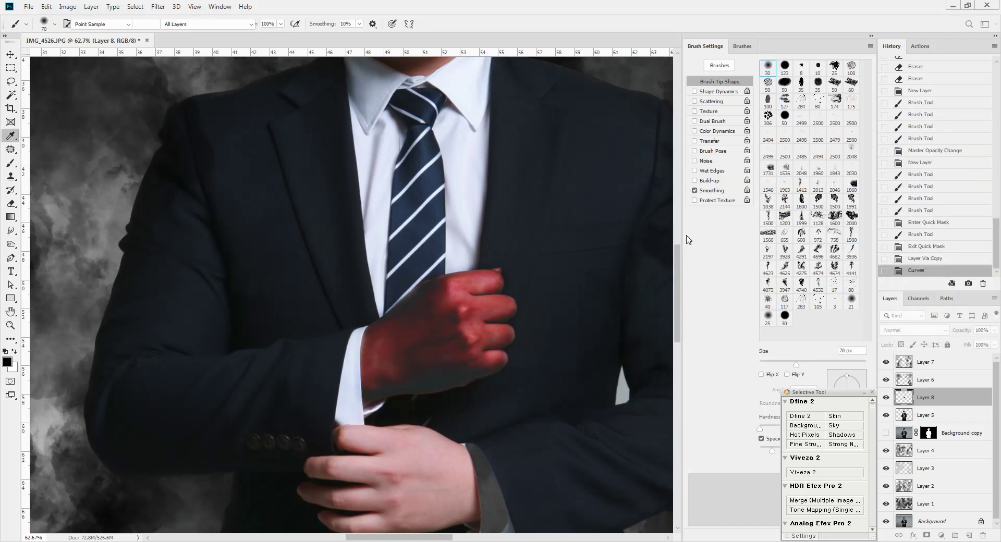
Desaturate the copied hand with Hue/Saturation at a saturation of about -66
key(ctrl+u)
drag(695, 320, 671, 324)
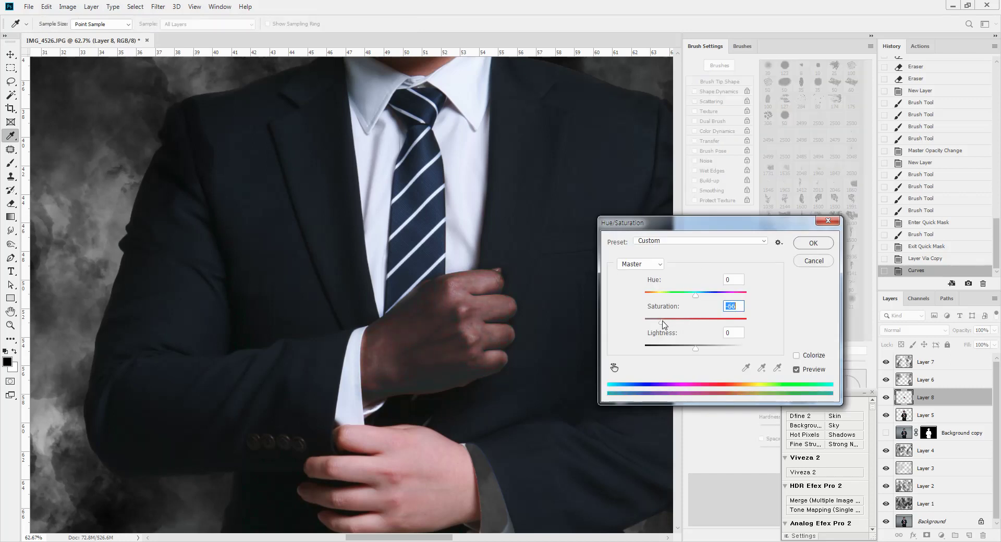
click(814, 243)
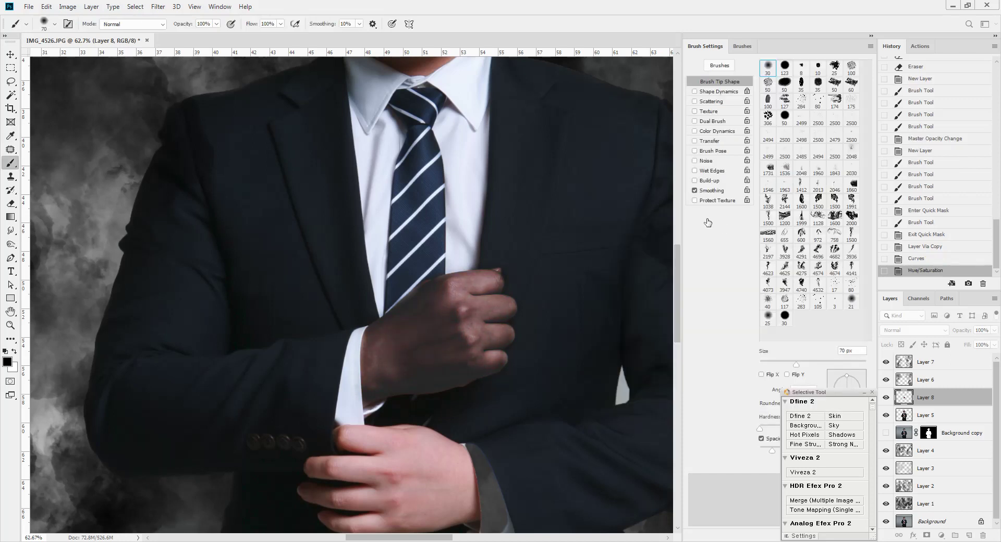
Reshape the hand copy's tones with a second three-point Curves adjustment, placing the middle point at input 136, output 127
key(ctrl+m)
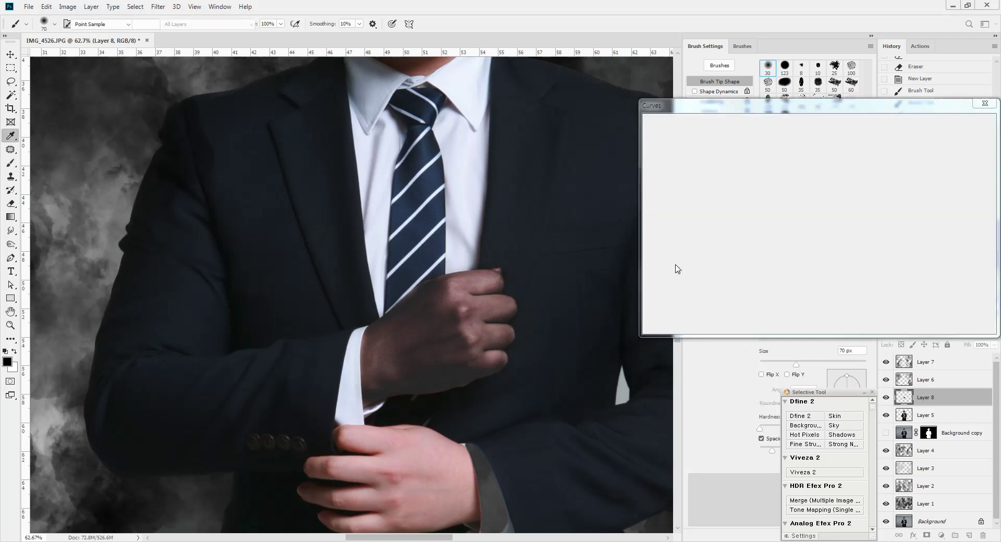
click(765, 219)
drag(797, 187, 805, 194)
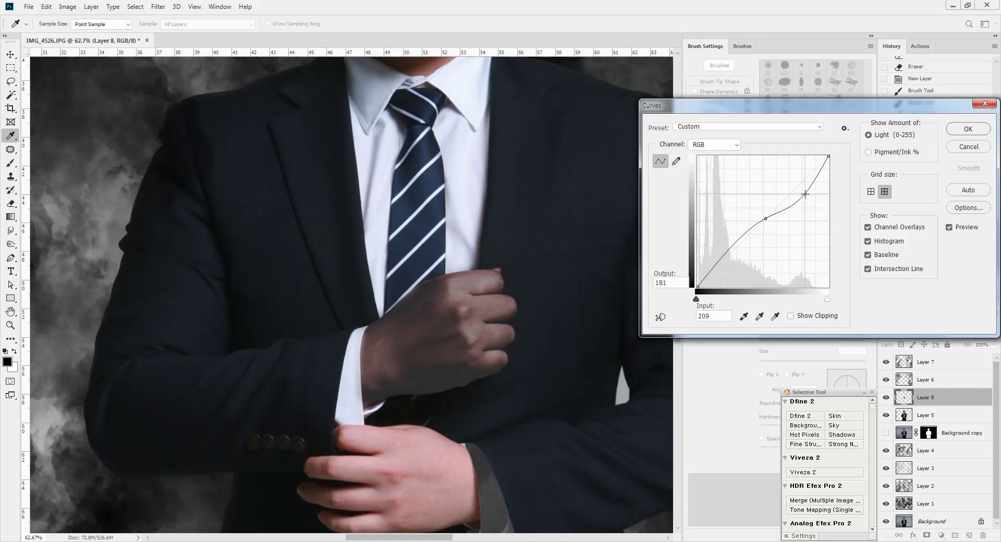
drag(736, 247, 739, 255)
drag(766, 218, 767, 222)
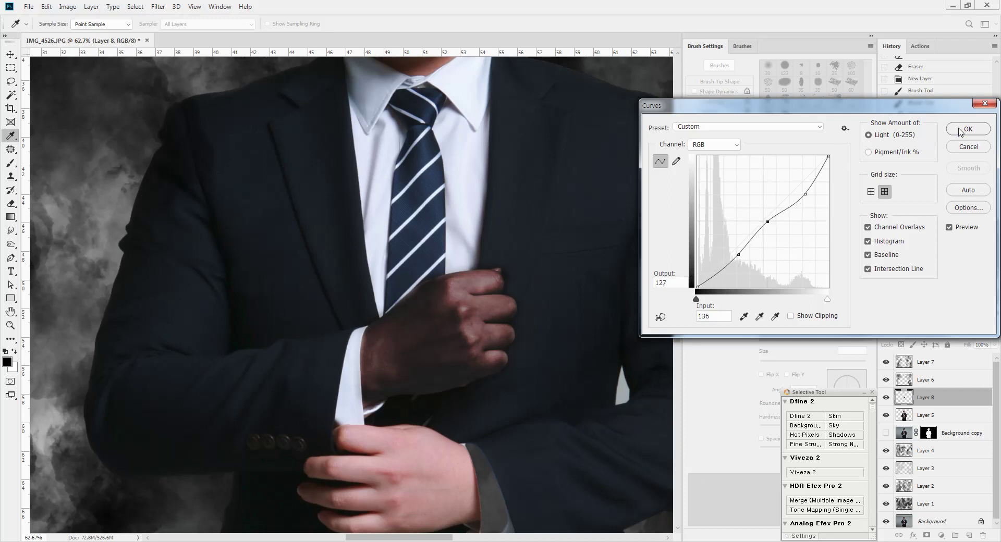
click(961, 132)
Add a new layer clipped to the hand copy and stamp black smoke over the upper fingers with the 4674 brush at 445 px
key(ctrl+0)
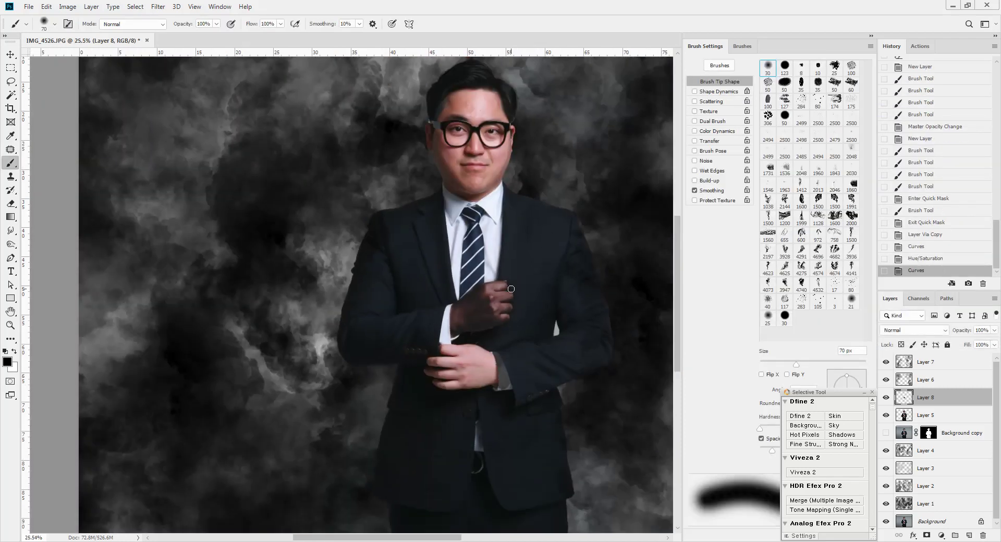
scroll(511, 289, up, 5)
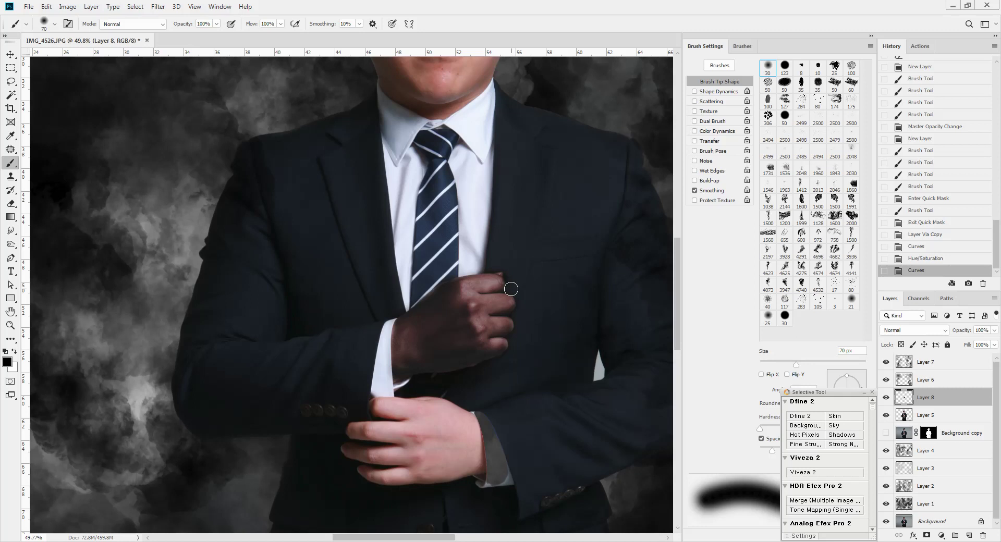
key(l)
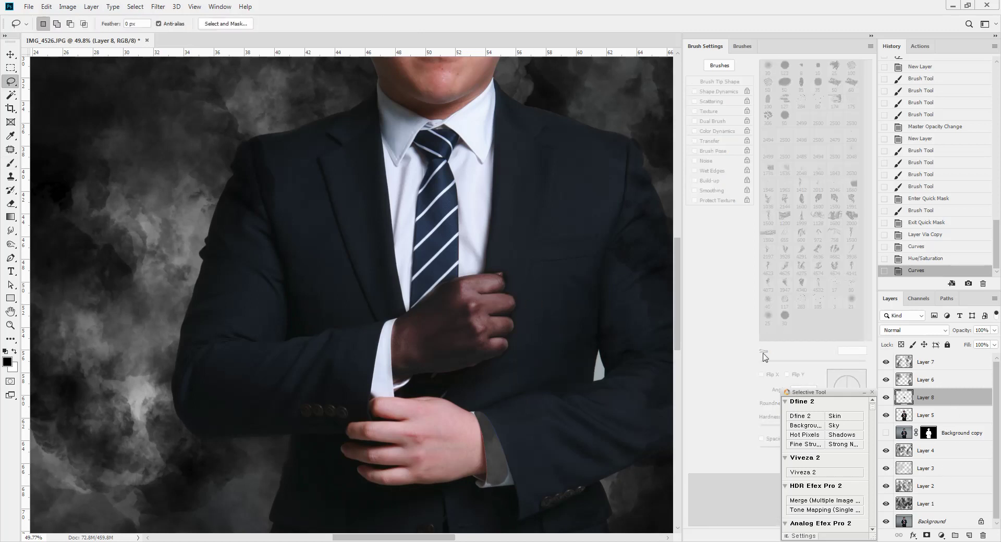
key(b)
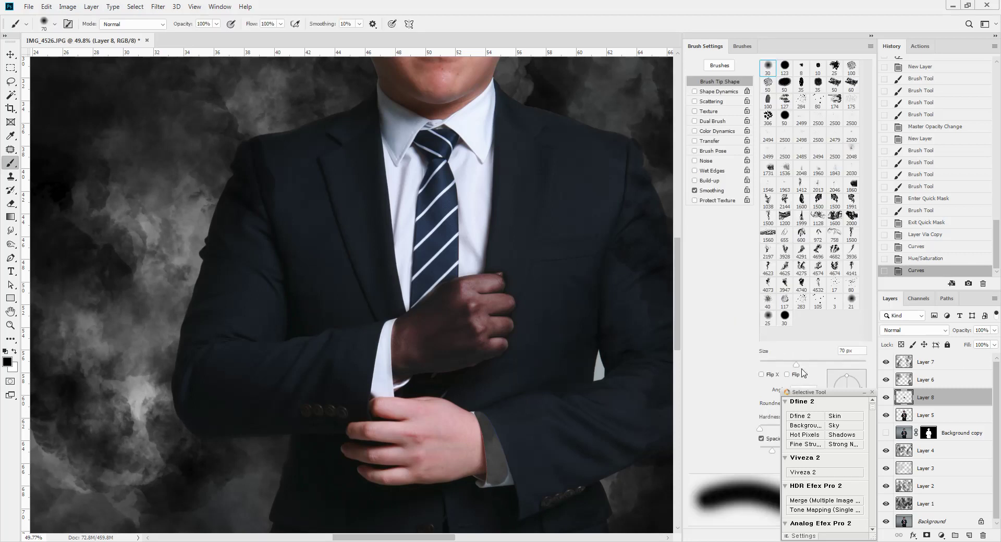
drag(843, 396, 785, 400)
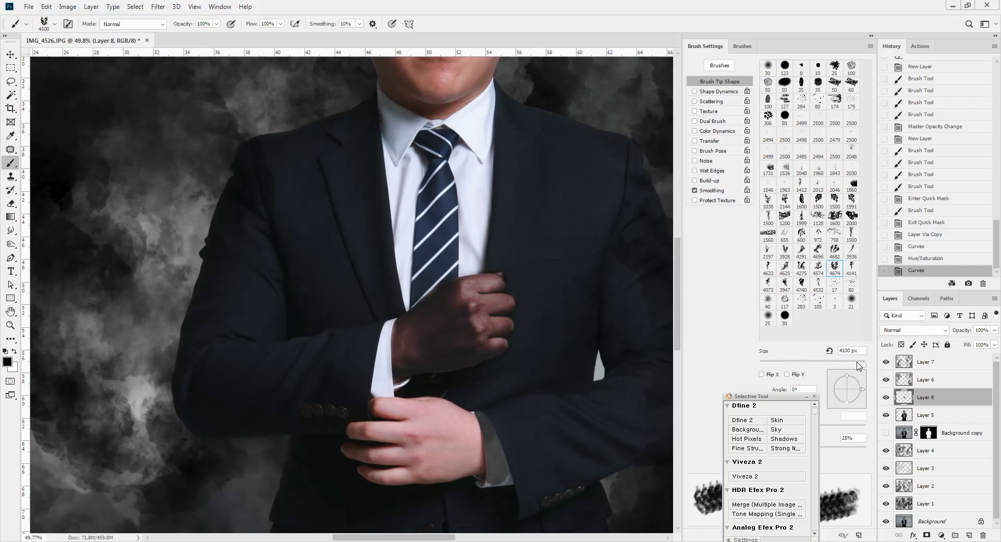
drag(863, 365, 855, 365)
click(969, 536)
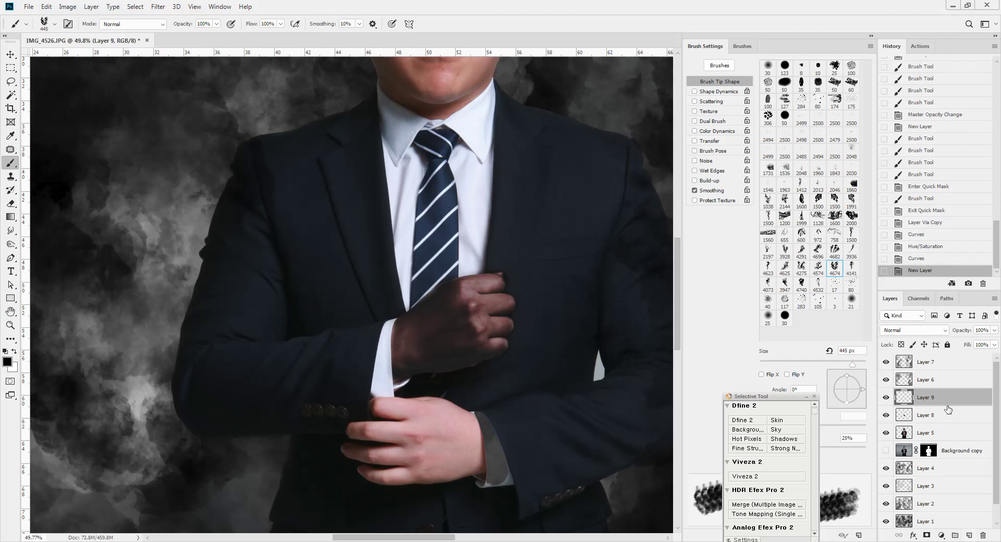
alt+click(948, 403)
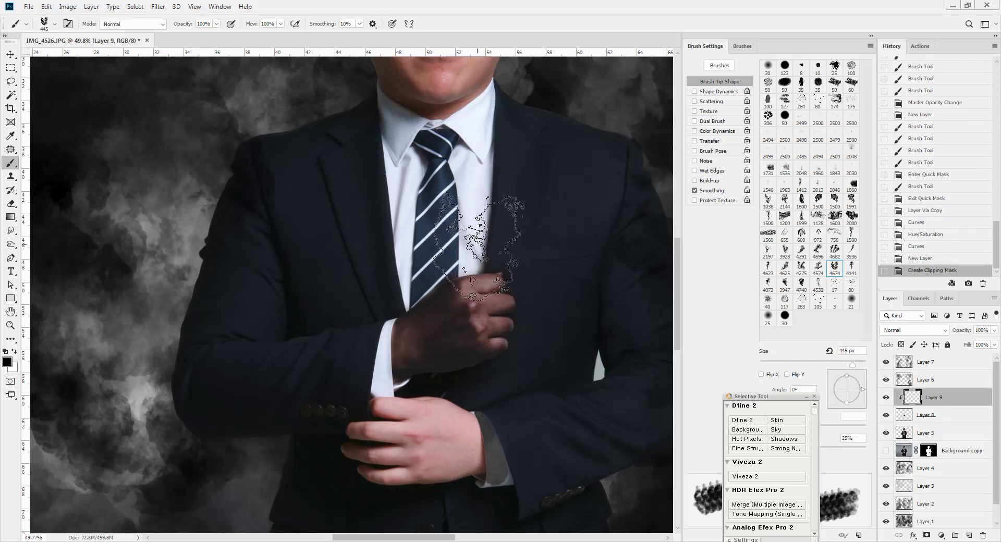
click(478, 248)
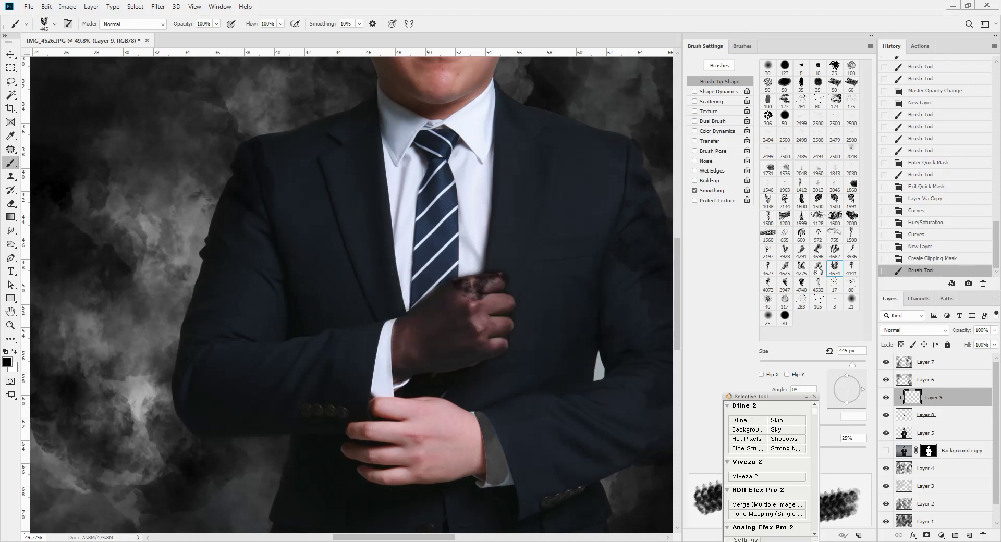
Stamp black smoke over the lower fist with the 4574 brush at 259 px and the 4275 brush at 386 px
key(comma)
click(841, 362)
mouse_move(472, 347)
mouse_down()
mouse_move(429, 370)
mouse_move(437, 374)
mouse_up()
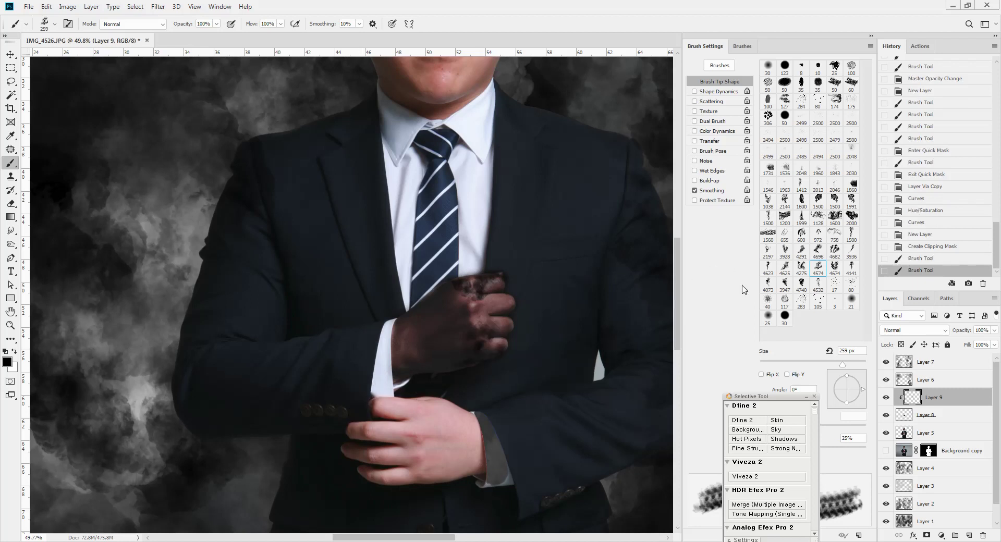
key(comma)
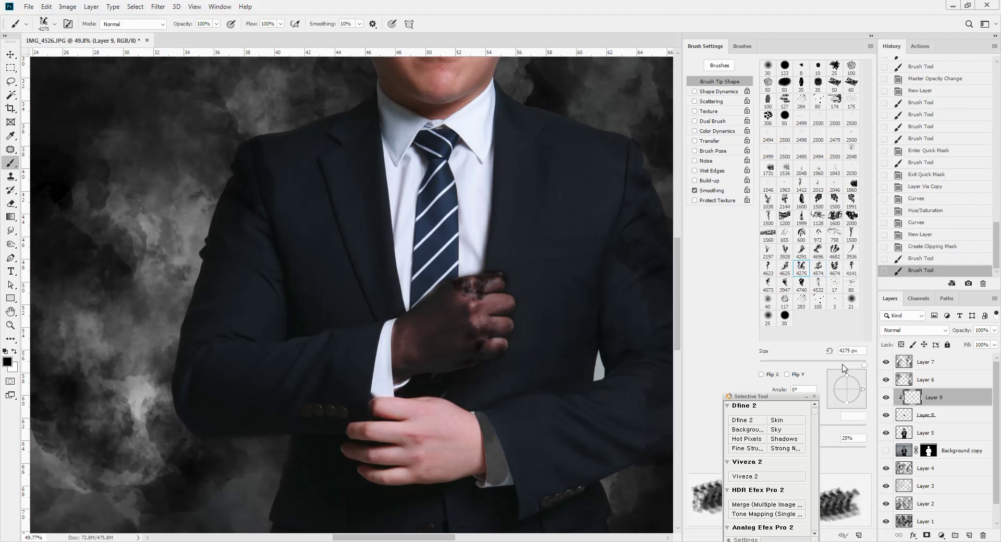
mouse_move(500, 365)
mouse_down()
mouse_move(428, 350)
mouse_move(458, 425)
mouse_up()
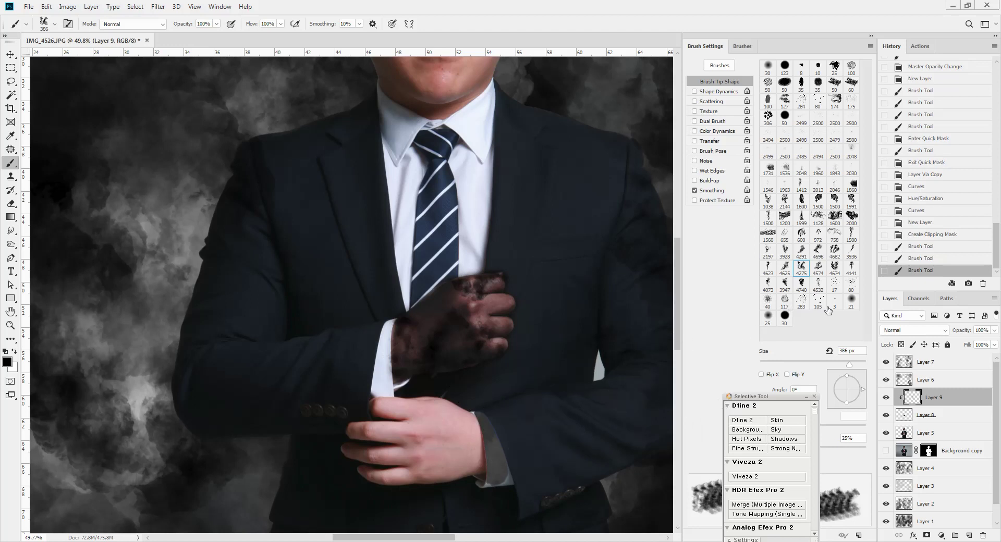
Stamp black smoke over the back of the hand and the knuckles with the 4674 brush at 386 px
drag(843, 361, 864, 363)
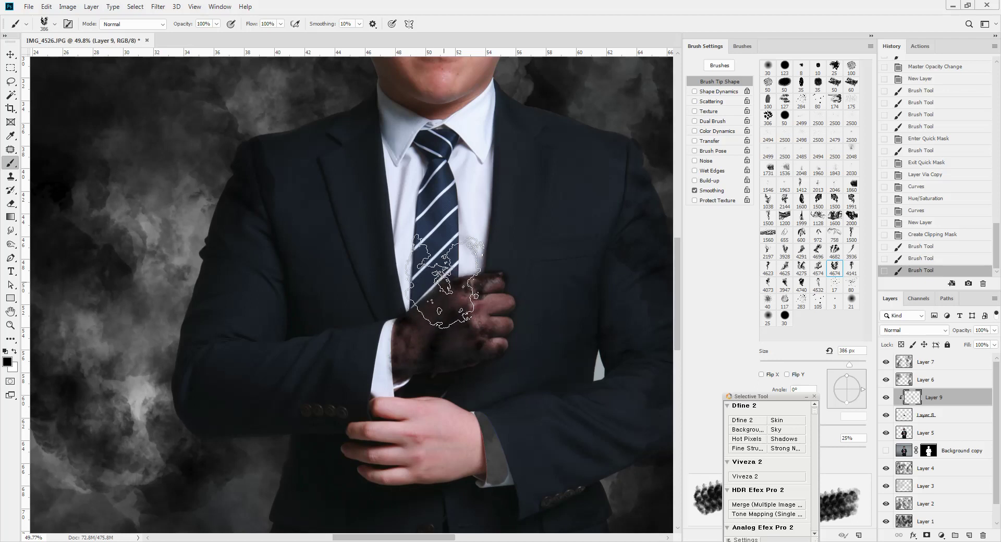
click(442, 279)
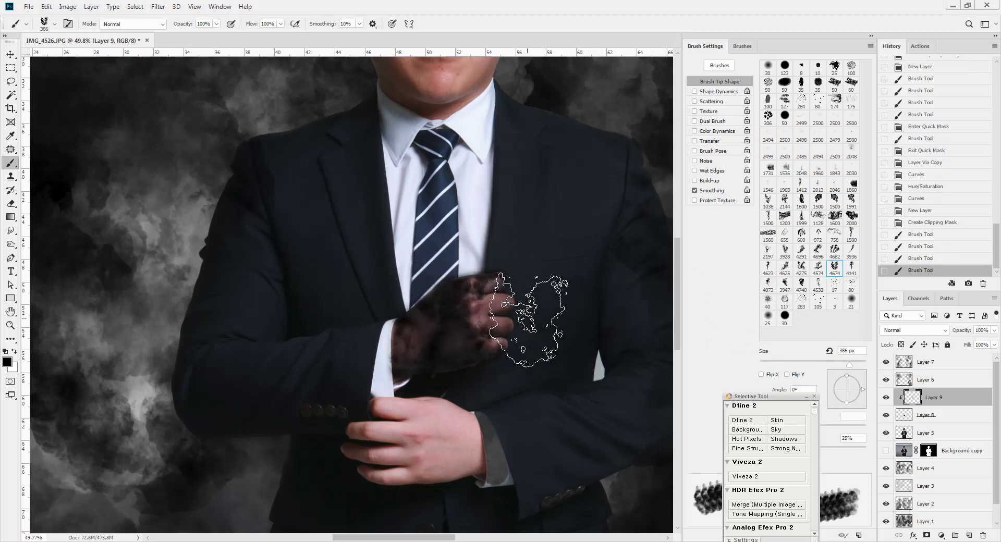
click(527, 322)
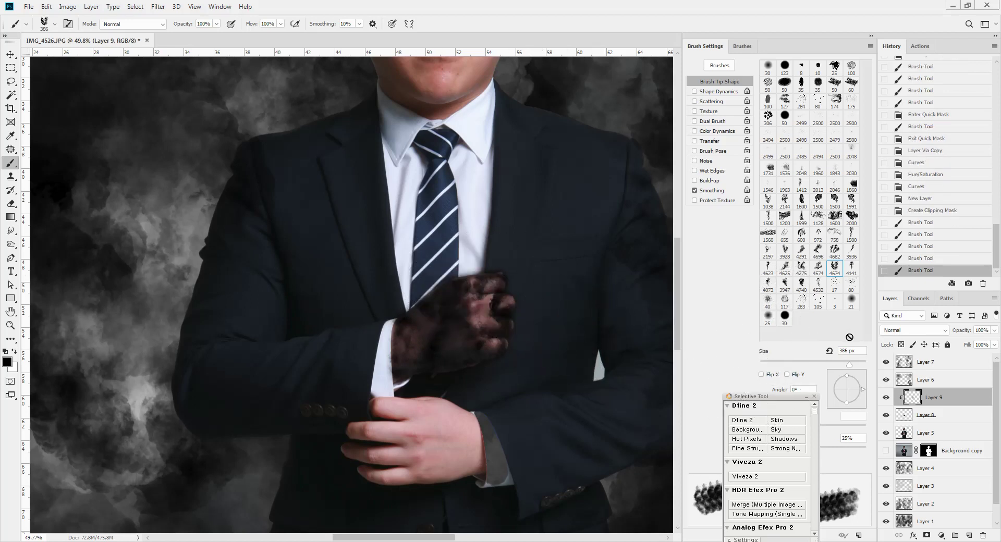
Stamp black smoke over the wrist, lower edge and fingers of the hand with the 4623 brush at 435 px
click(765, 269)
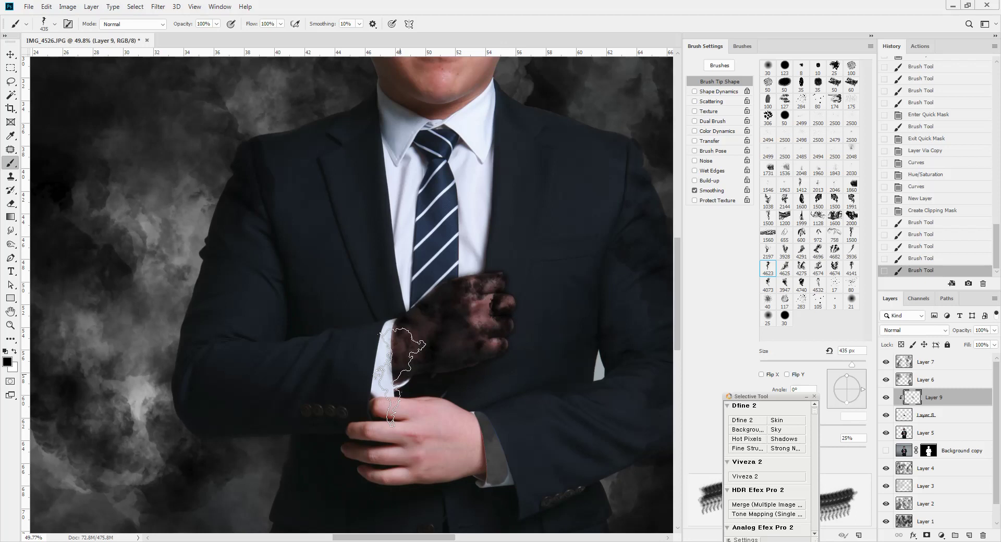
click(400, 374)
click(443, 371)
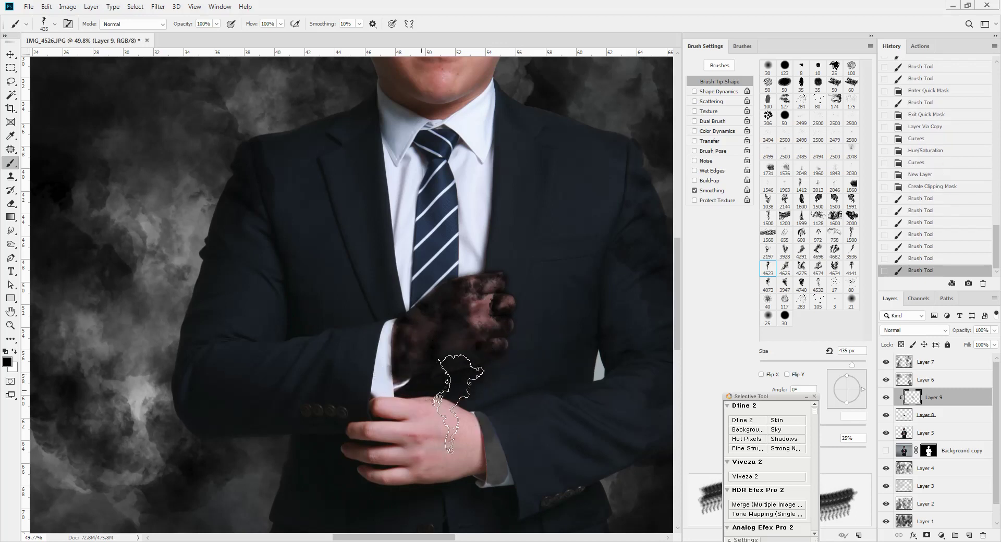
click(485, 307)
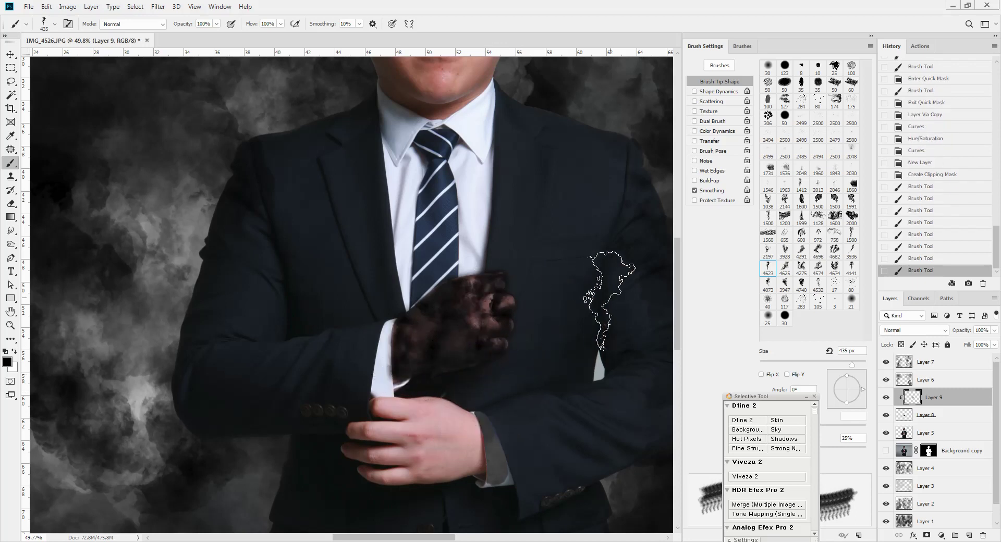
Add a new unclipped layer and stamp black smoke over the fist and adjoining chest with the 4740 brush at 1250 px, undoing the stamp over the sleeve
key(l)
key(ctrl+shift+n)
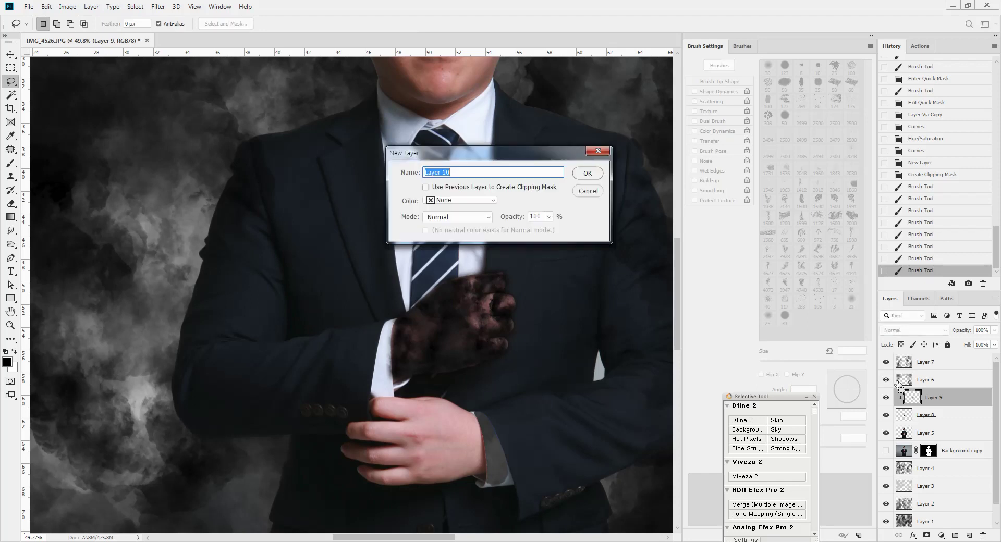
key(Return)
key(b)
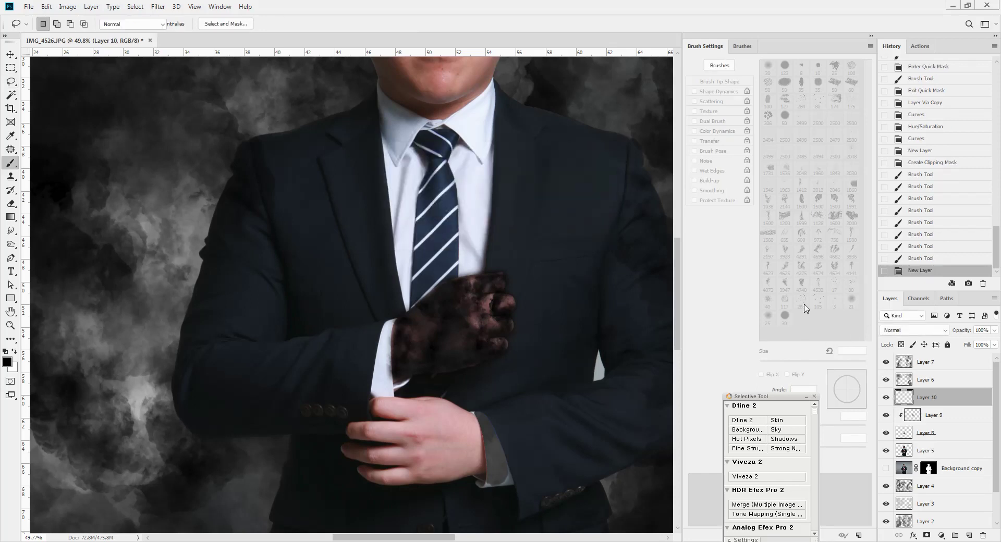
click(800, 284)
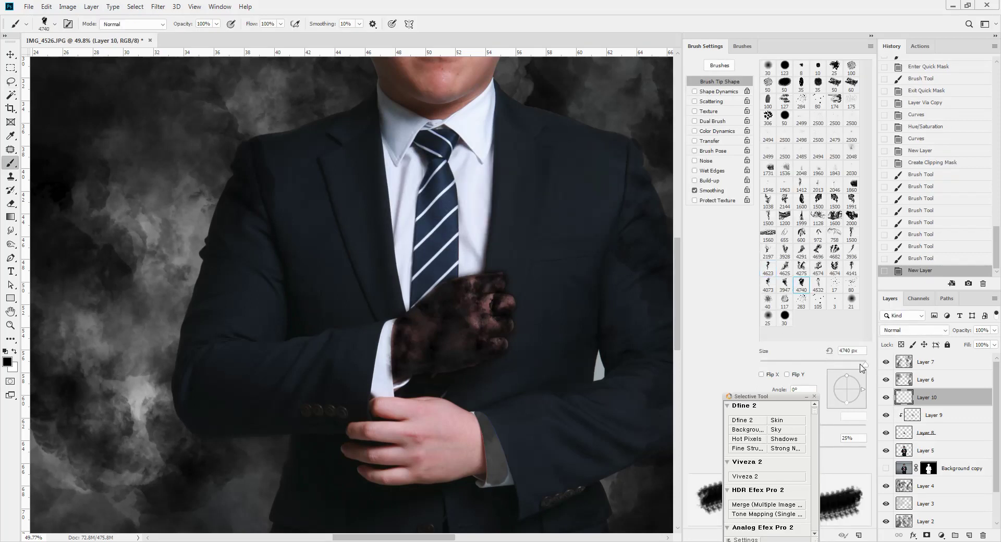
drag(859, 368, 858, 368)
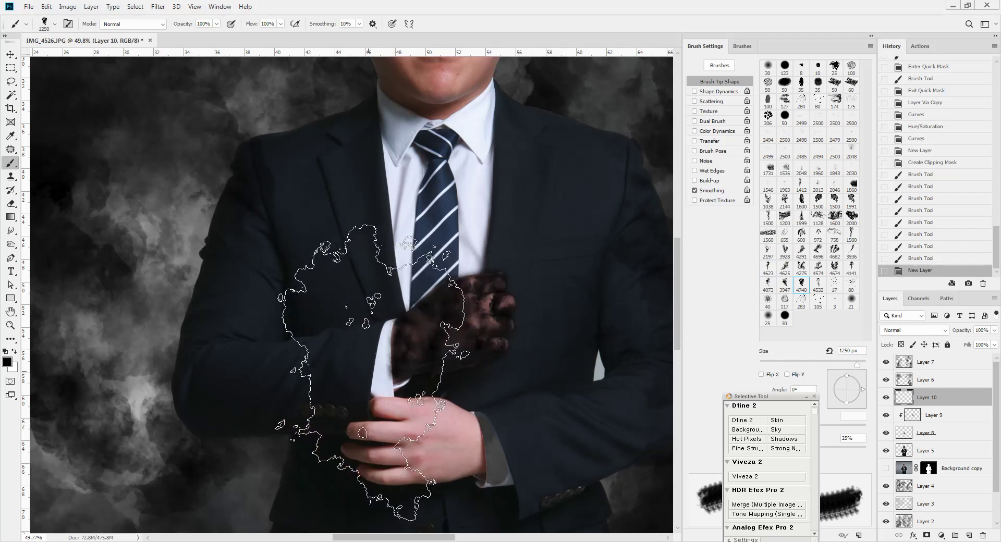
click(376, 372)
key(ctrl+z)
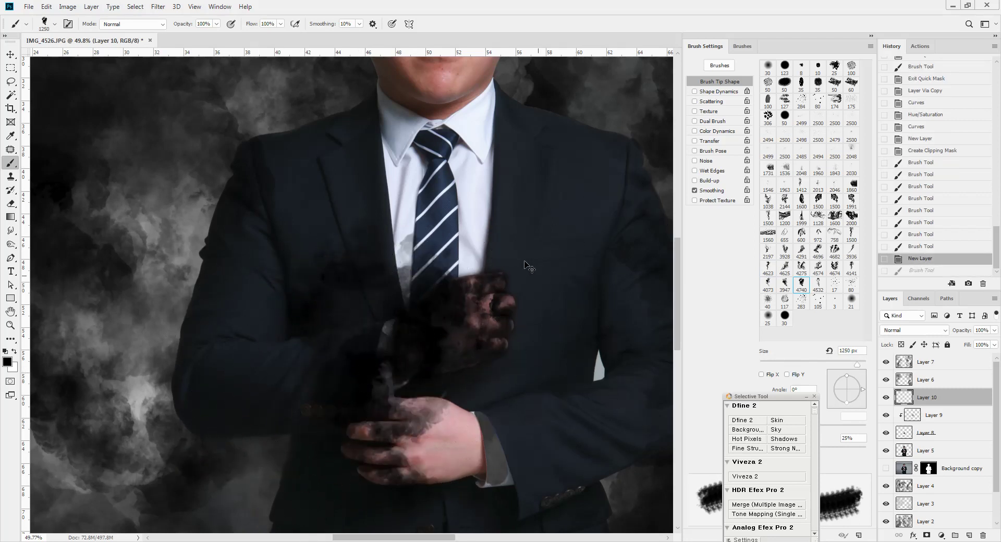
click(528, 295)
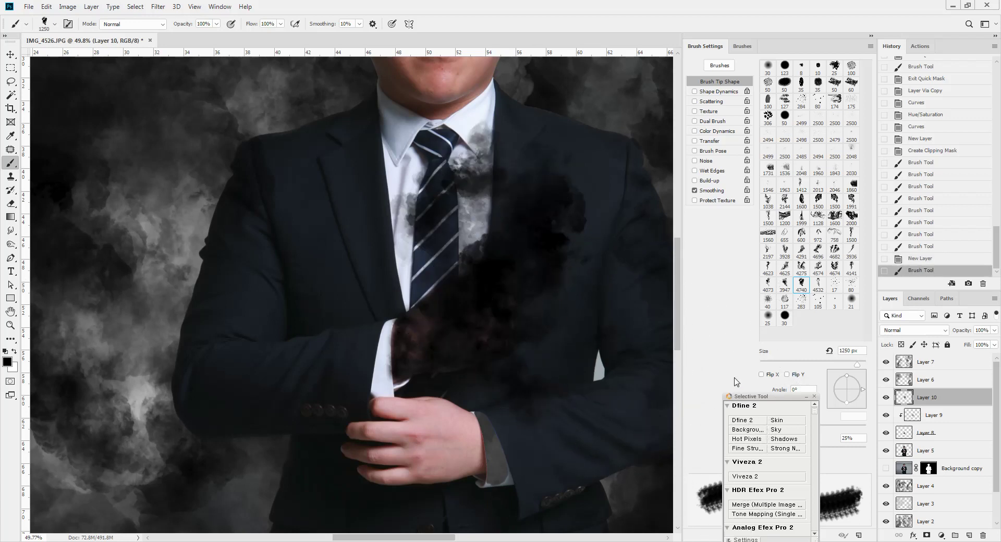
Lasso a claw-like shape with long pointed fingers around the darkened hand, feather the selection by 10 px, and add a new layer
key(l)
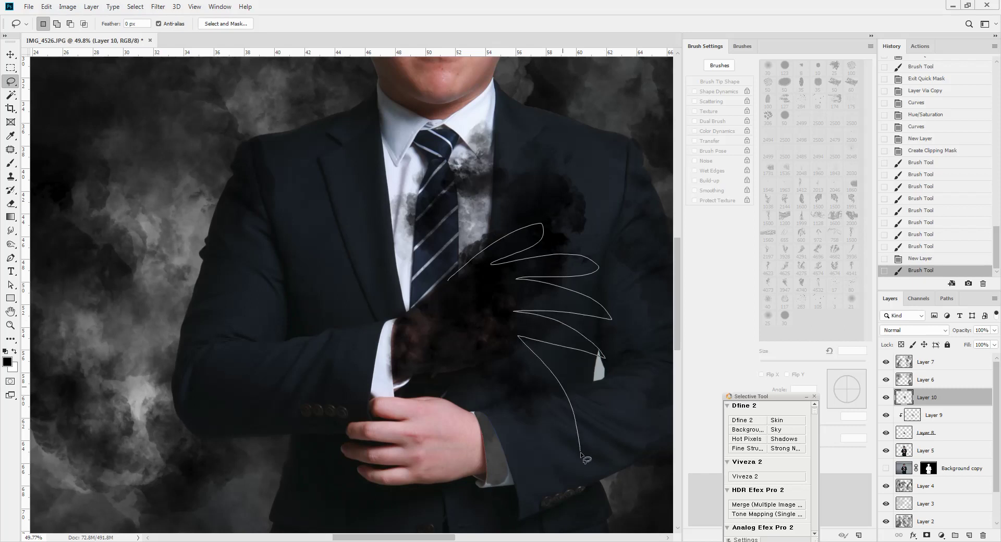
drag(460, 268, 458, 270)
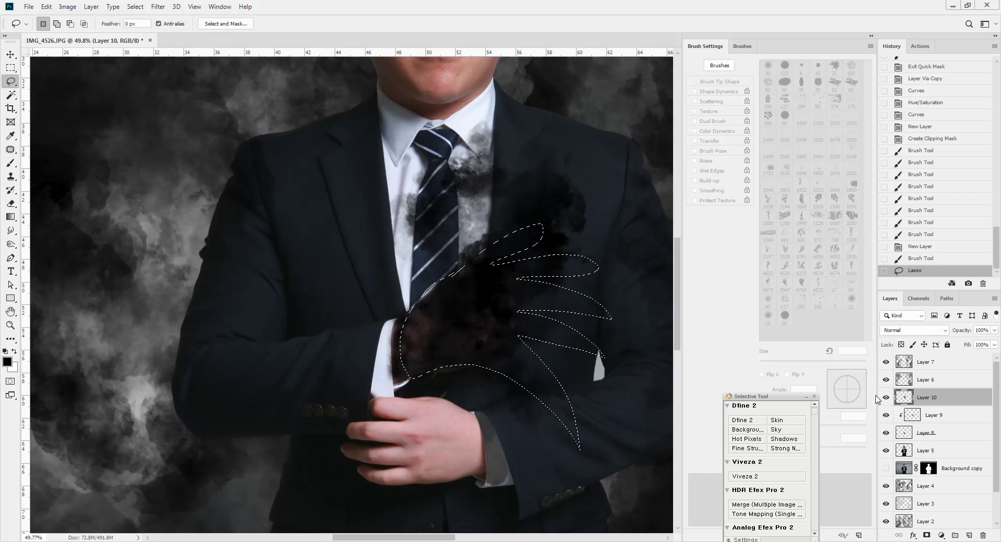
key(shift+F6)
text(10)
key(Return)
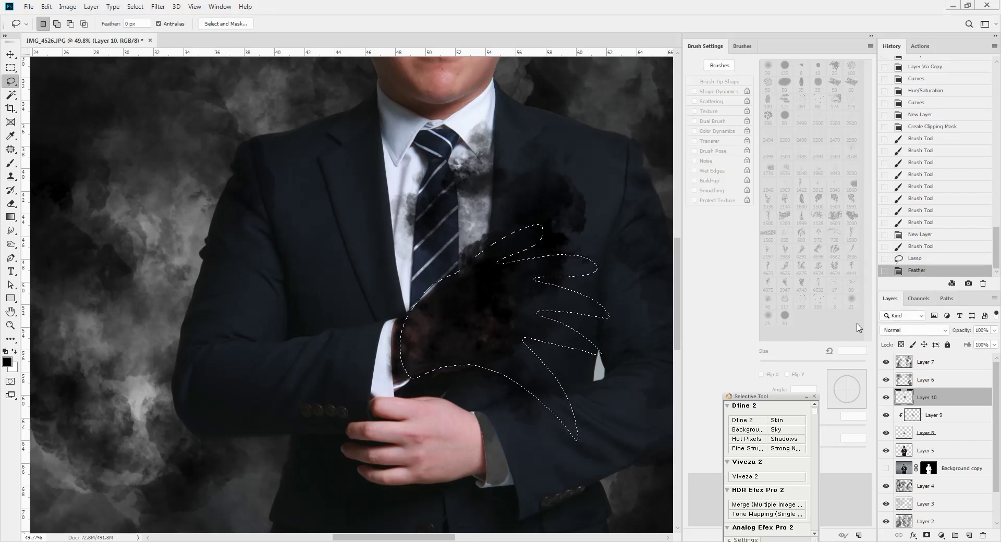
click(968, 536)
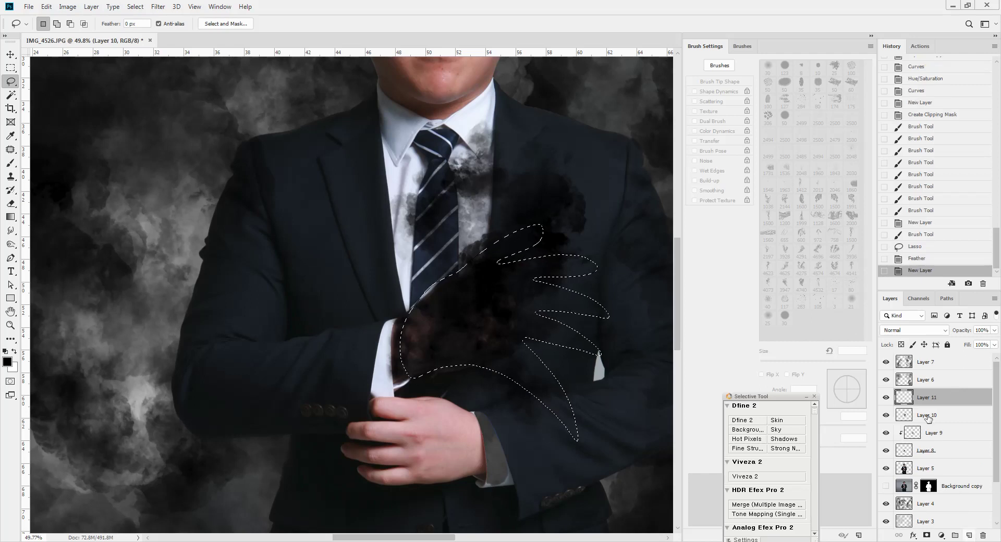
Stamp black smoke over the uppermost claw finger on Layer 6 with the 4291 brush at 140° and 700 px
click(925, 380)
key(b)
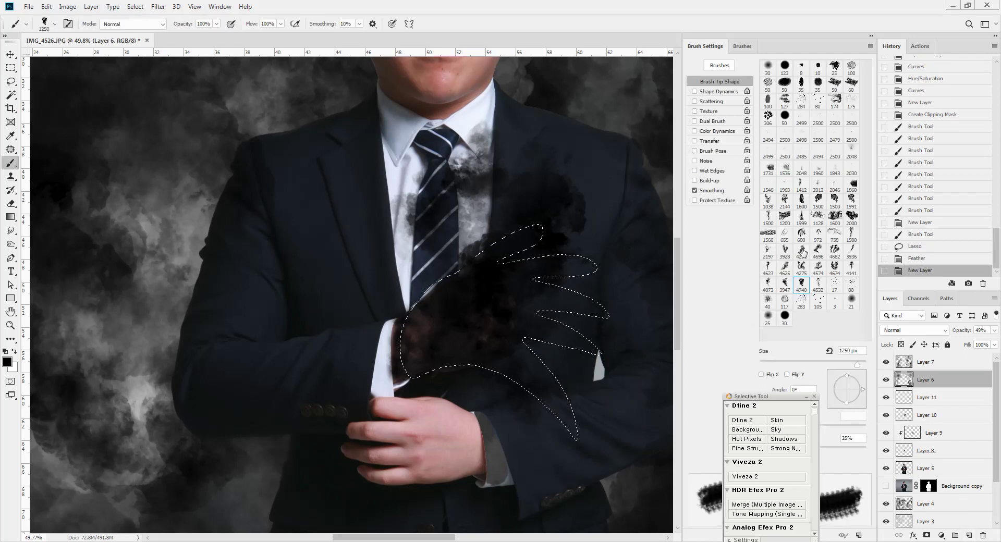
click(801, 251)
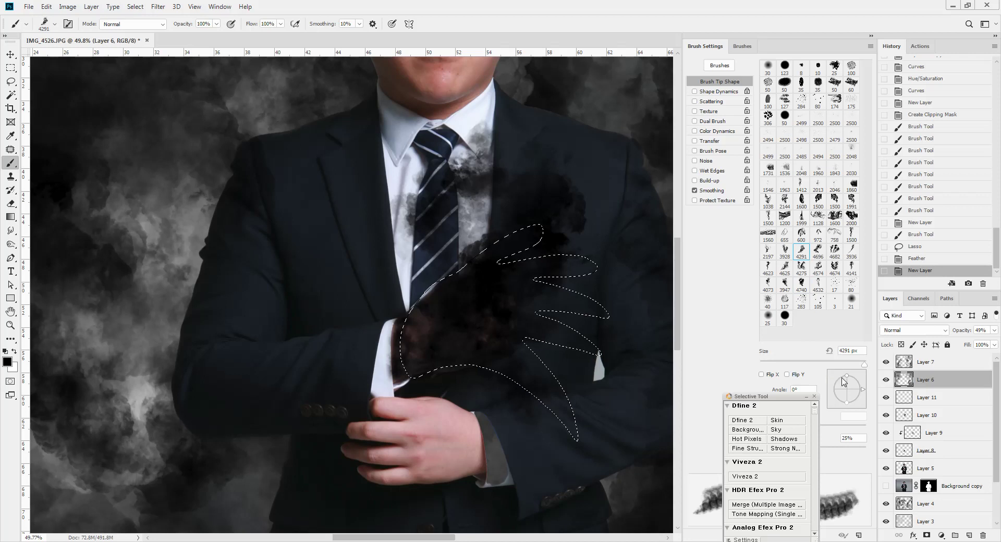
mouse_move(845, 379)
mouse_down()
mouse_move(835, 390)
mouse_move(830, 381)
mouse_move(851, 364)
mouse_up()
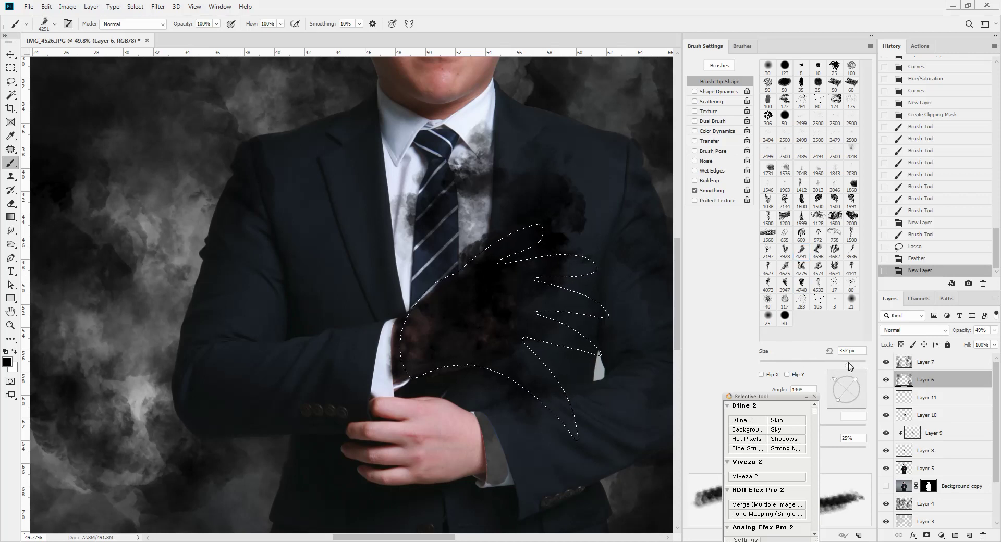
click(509, 249)
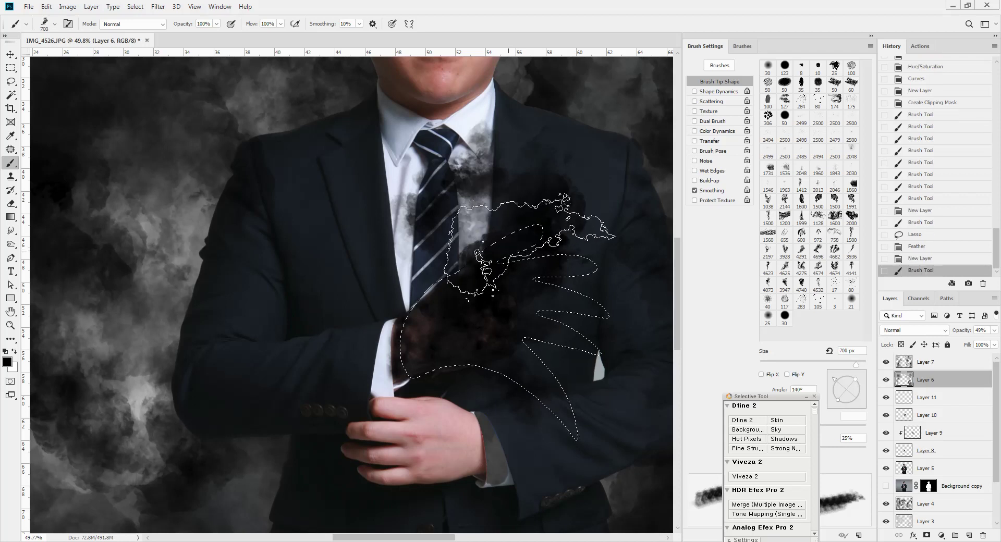
On Layer 11, stamp black smoke along the selected claw fingers and palm with the 4291 brush at 600 and 700 px
click(905, 398)
ctrl+shift+click(904, 397)
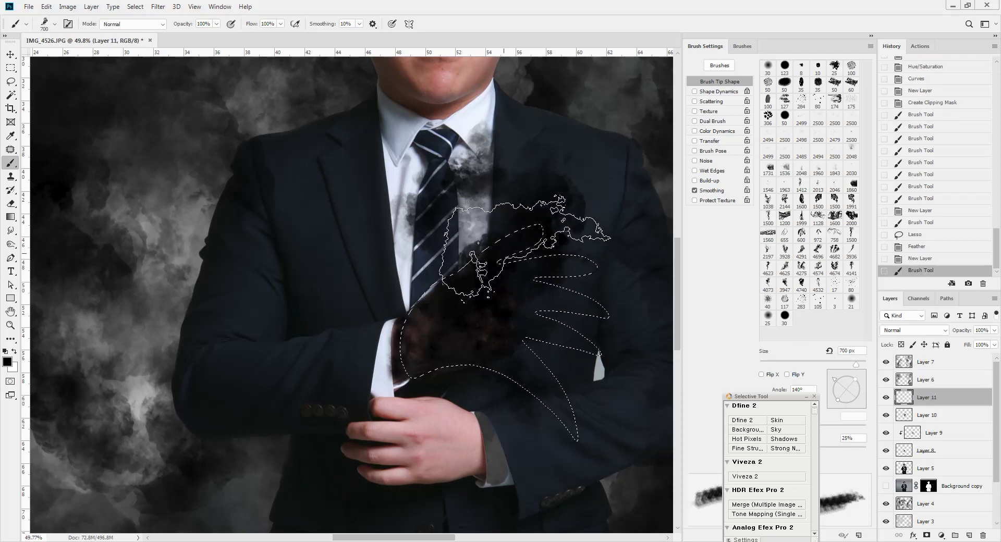
key(bracketleft)
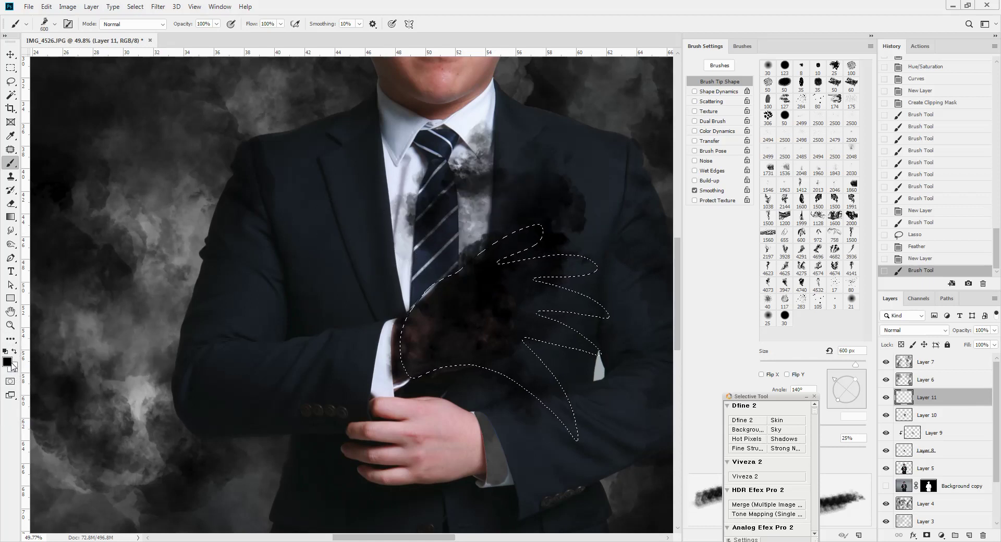
click(516, 257)
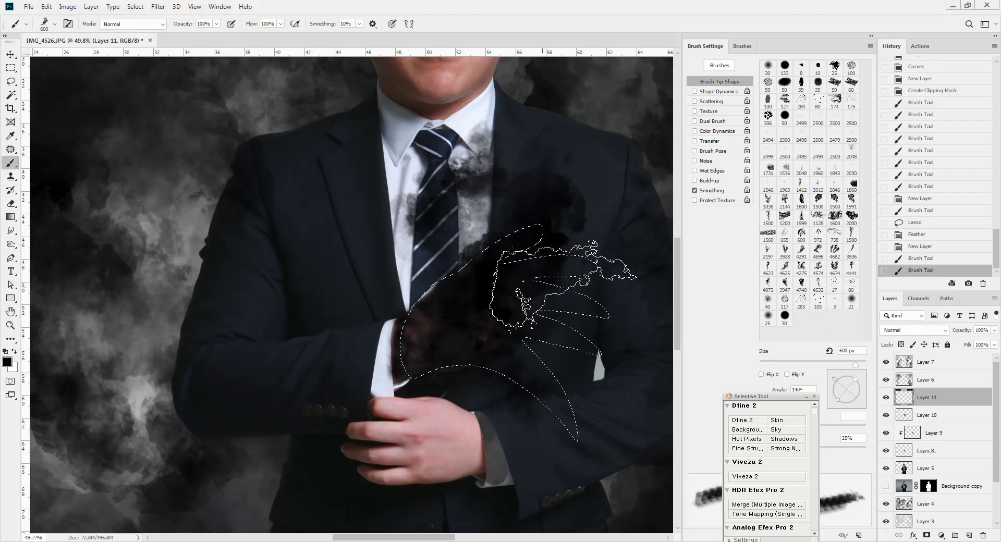
click(522, 330)
key(bracketright)
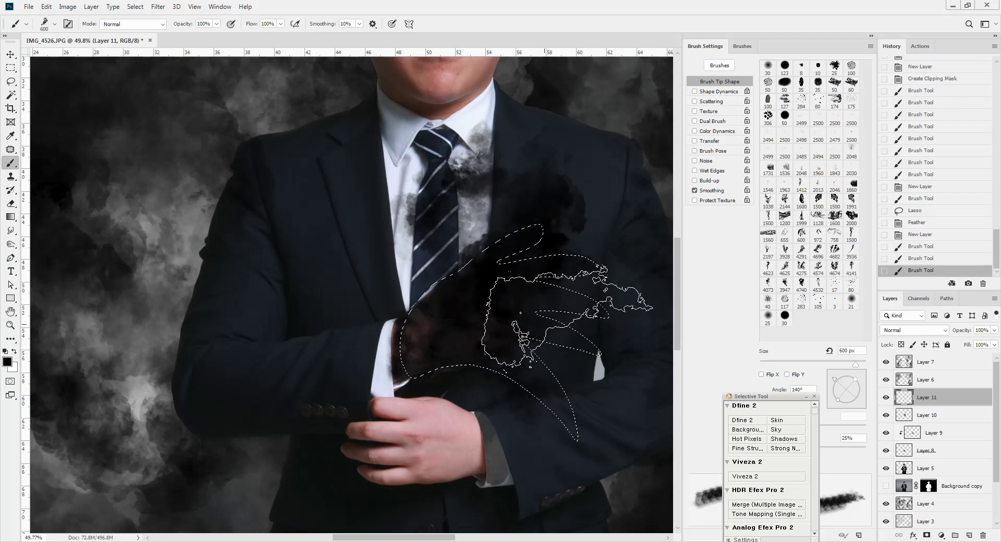
click(550, 330)
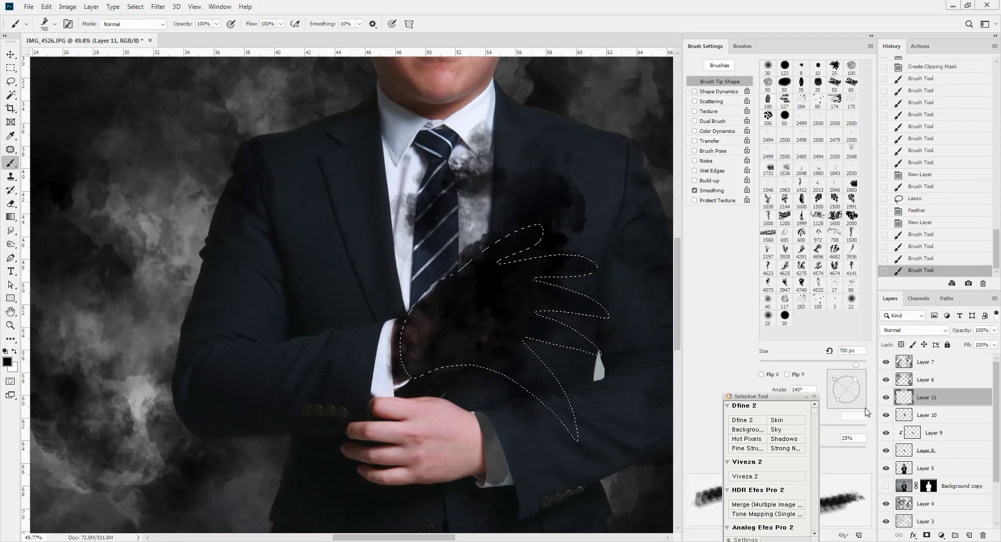
click(567, 336)
click(536, 407)
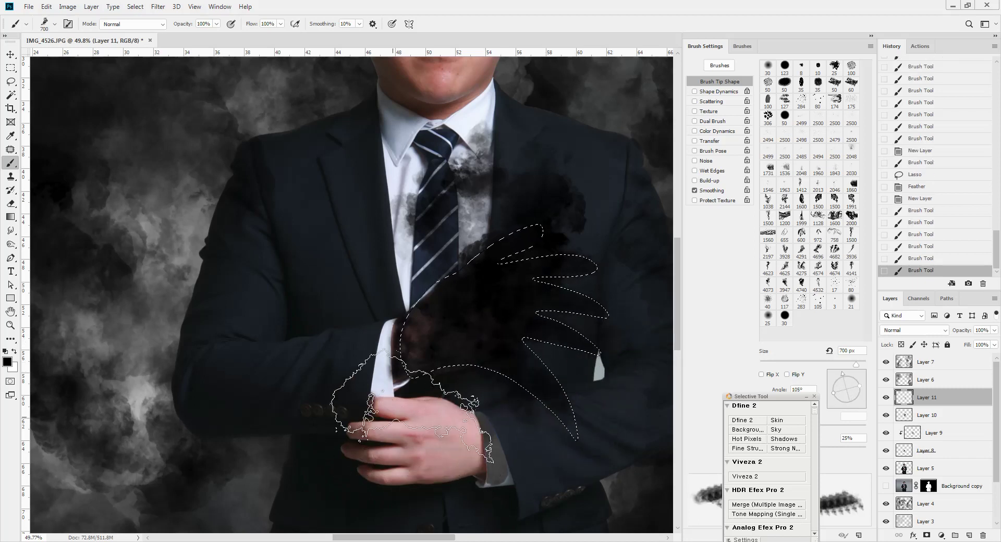
Deselect the claw shape and stamp more black smoke around the hand and adjoining sleeve at 700 px with a 105° brush angle
key(ctrl+d)
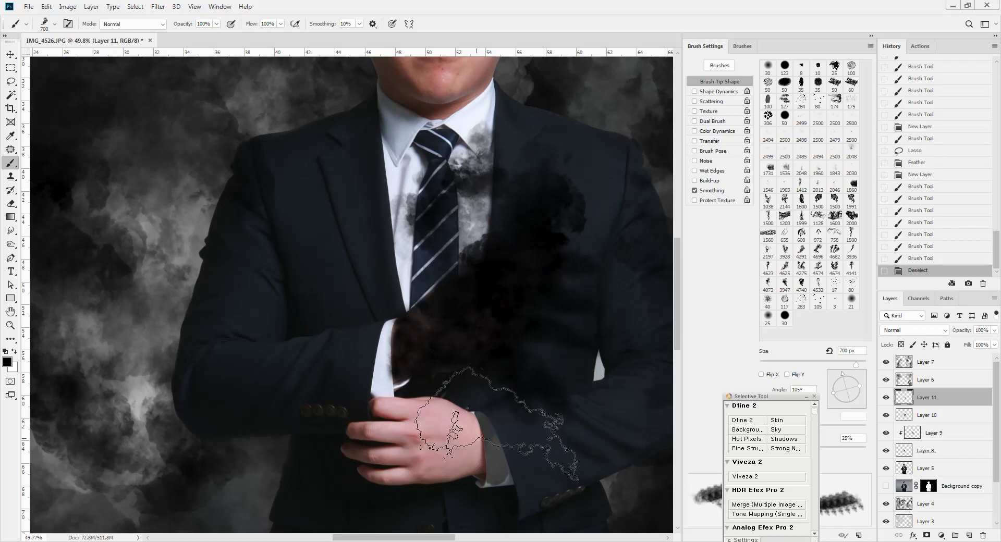
click(545, 254)
click(547, 310)
click(516, 364)
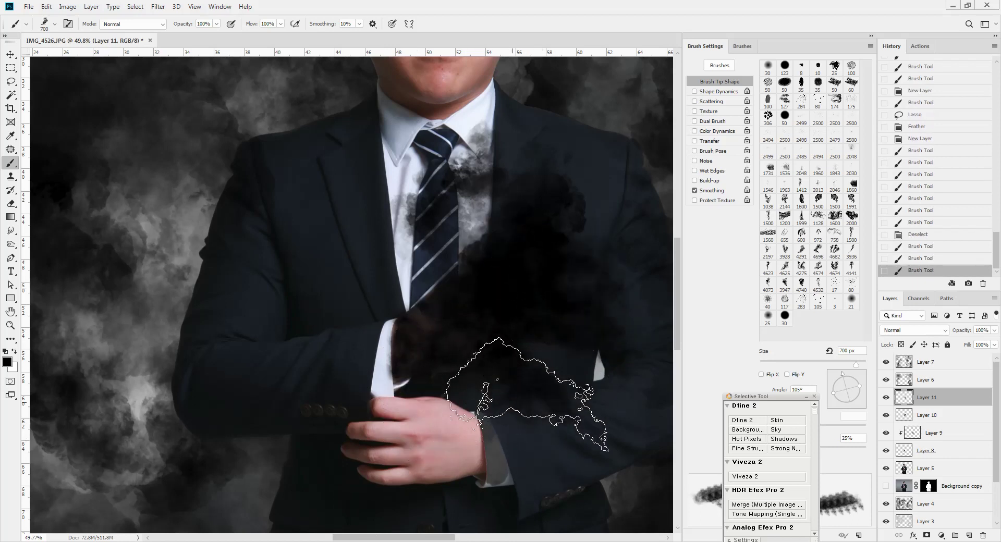
click(518, 369)
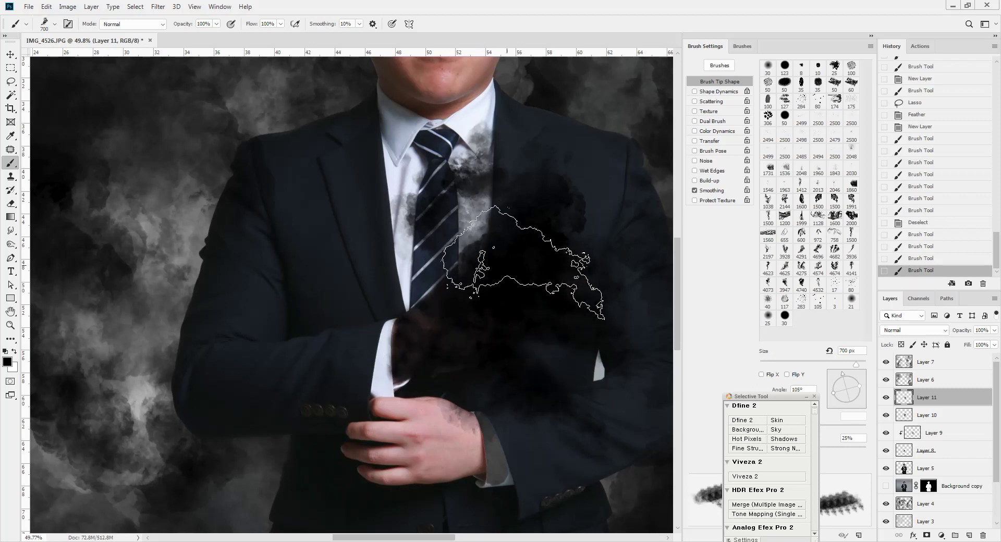
Set the foreground colour to grey #4a4a4a, add a new layer and stamp grey smoke over the top of the hand at 600 px
click(12, 359)
drag(637, 191, 632, 216)
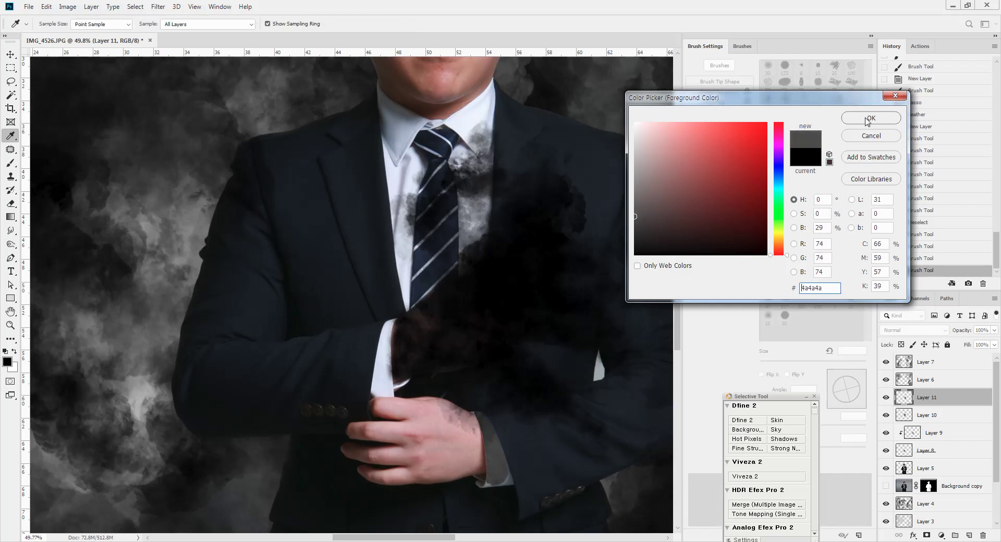
click(863, 123)
key(ctrl+shift+n)
key(Return)
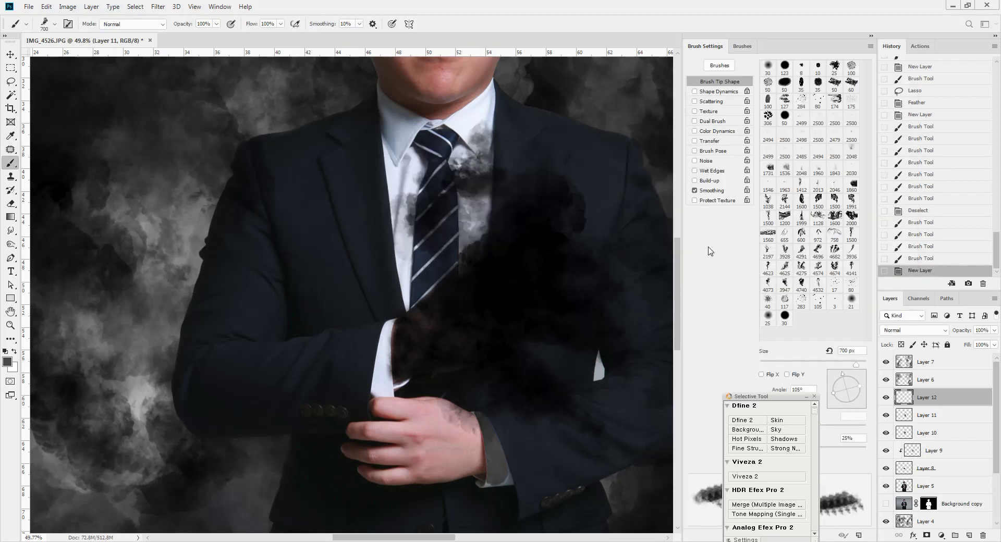
key(bracketleft)
click(551, 238)
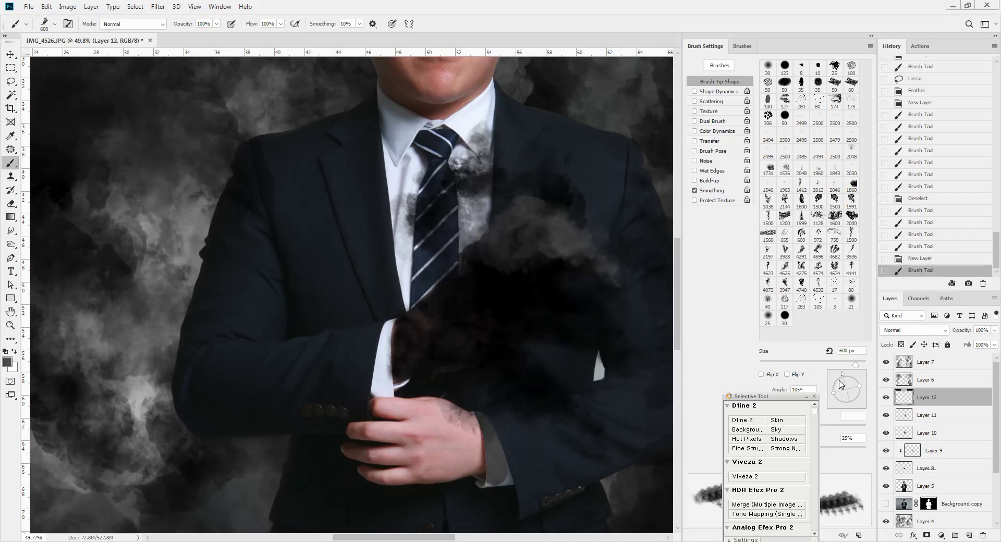
Soften the lower edge of the grey smoke on the top of the hand with an enlarged soft Eraser
key(e)
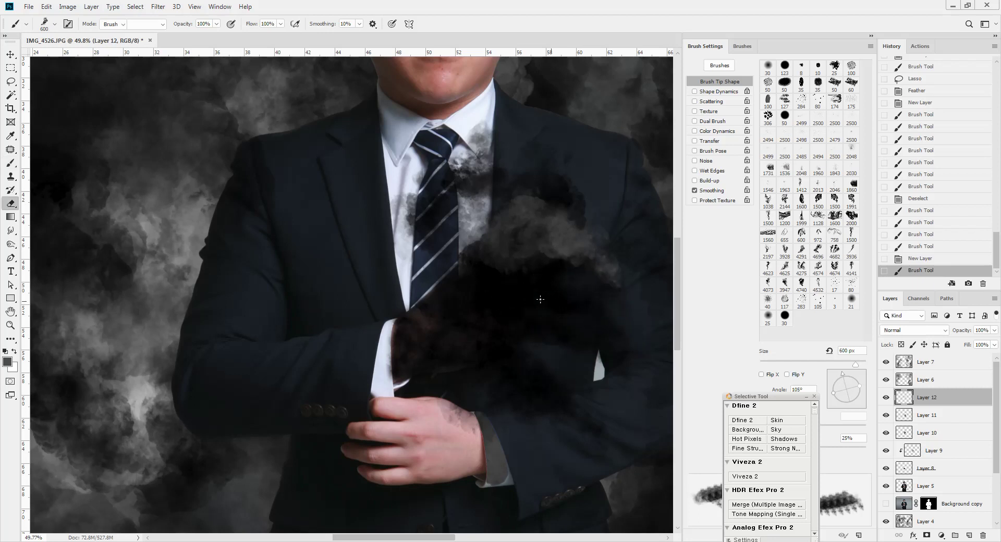
key(bracketright)
key(bracketright)
key(bracketright)
key(bracketright)
key(bracketright)
key(bracketright)
key(bracketright)
key(bracketright)
key(bracketright)
key(bracketright)
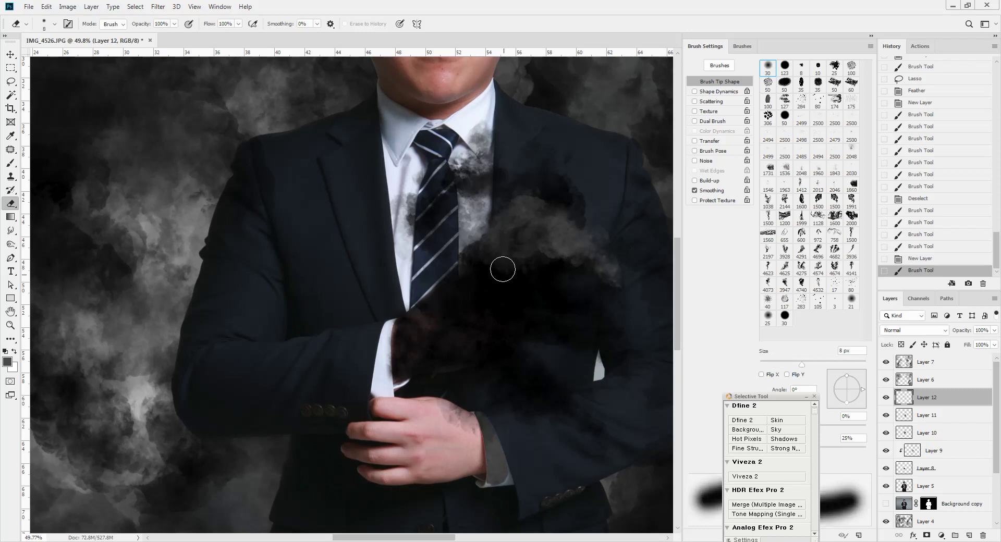
mouse_move(498, 264)
mouse_down()
mouse_move(525, 248)
mouse_move(588, 279)
mouse_up()
drag(501, 259, 493, 263)
Add another new layer and stamp grey smoke across the middle of the hand at 600 px with a 91° brush angle
key(b)
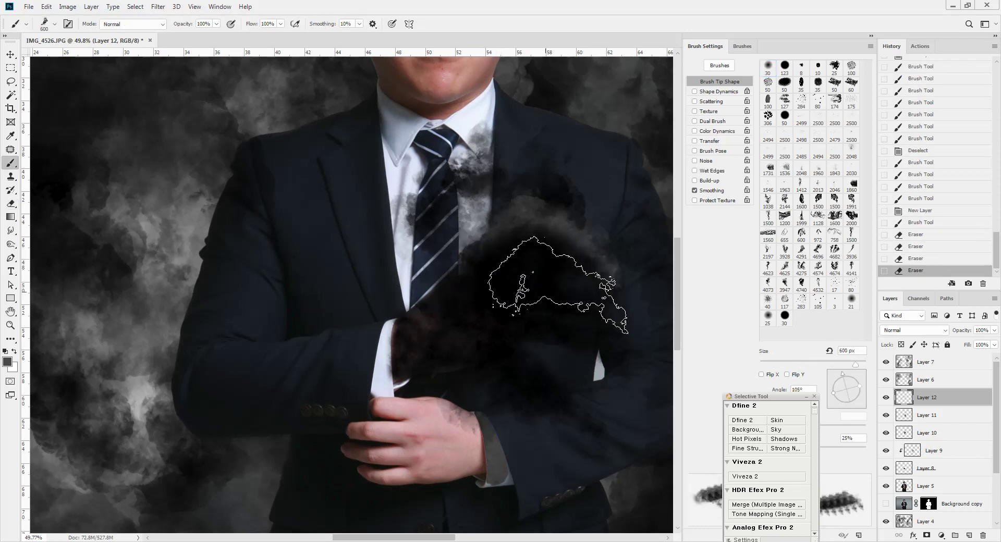
key(ctrl+shift+n)
key(Return)
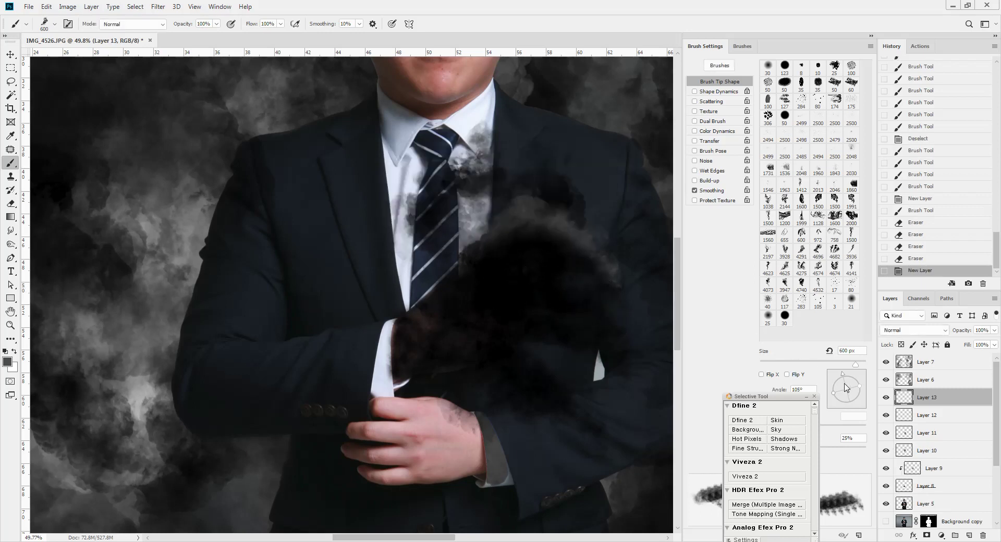
drag(846, 378, 848, 376)
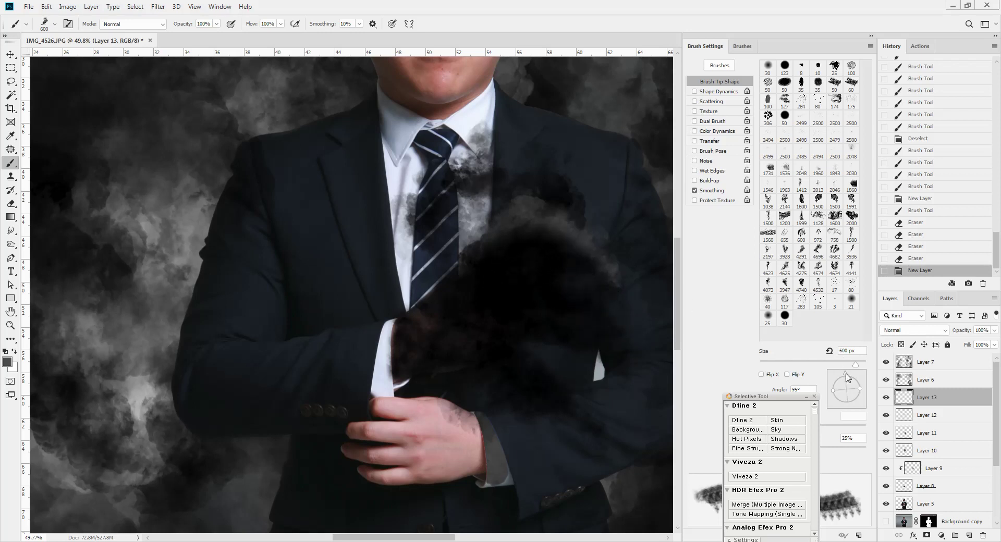
drag(847, 378, 846, 377)
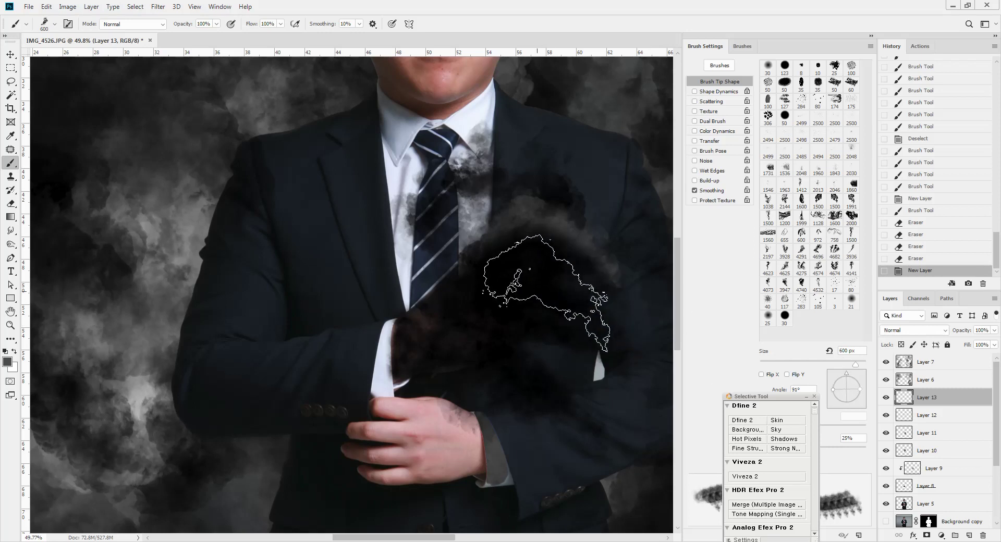
click(545, 293)
Erase the lower part of the middle grey smoke puff with the soft 175 px Eraser
key(e)
mouse_move(487, 306)
mouse_down()
mouse_move(526, 294)
mouse_move(572, 320)
mouse_move(578, 339)
mouse_up()
mouse_move(519, 291)
mouse_down()
mouse_move(480, 299)
mouse_move(548, 322)
mouse_move(554, 364)
mouse_up()
Add a third grey smoke layer and stamp the lower part of the hand at 600 px with an 84° brush angle
key(ctrl+shift+n)
key(Return)
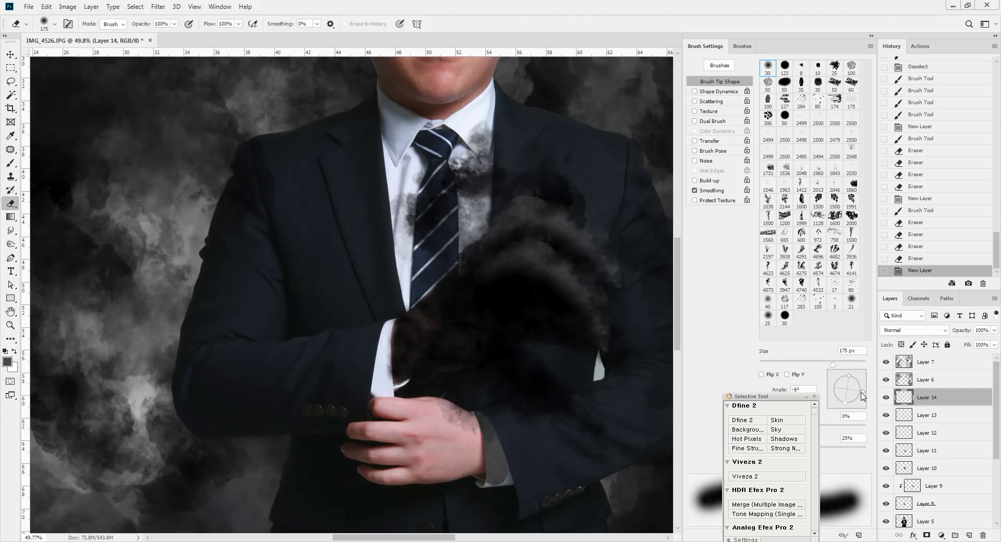
key(b)
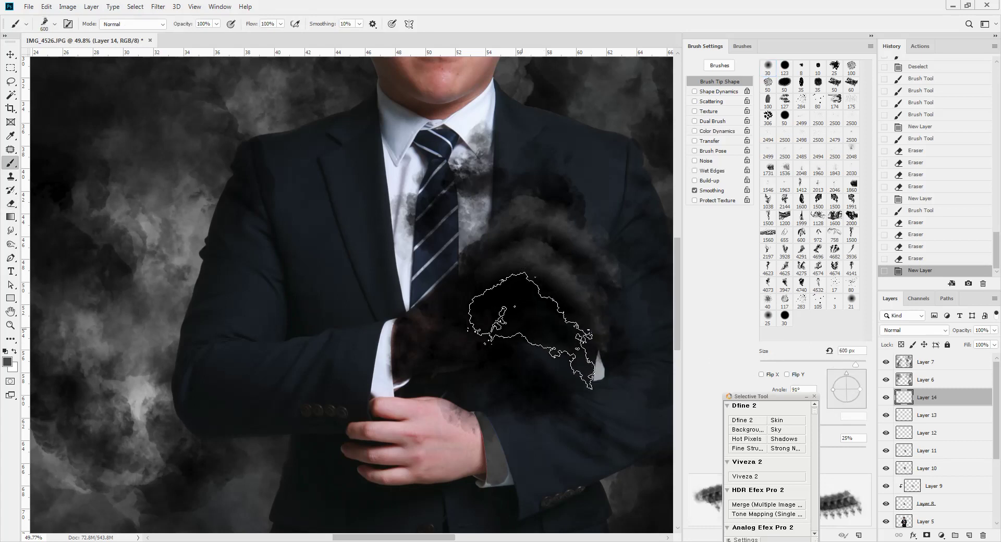
drag(848, 378, 850, 378)
click(521, 398)
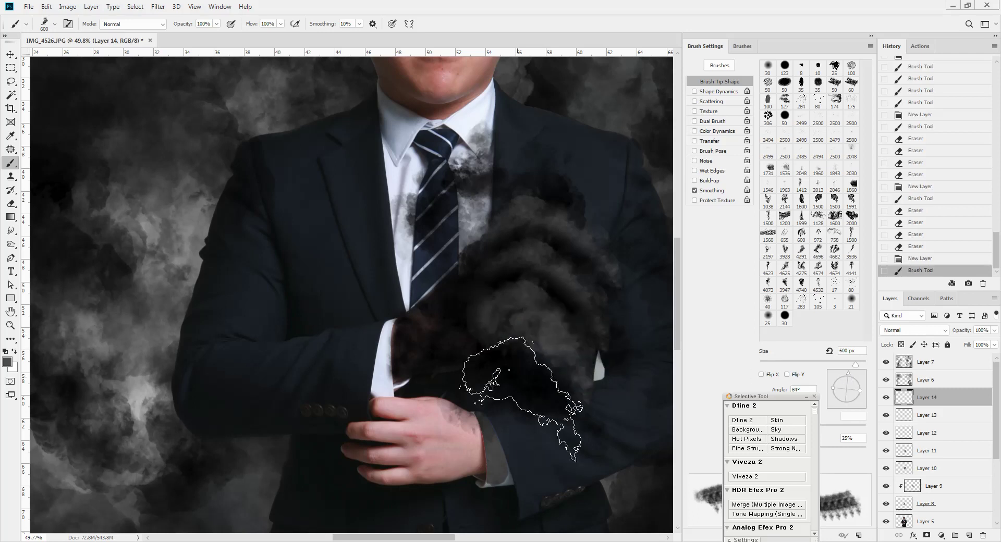
Fade the lower edge of the third grey smoke puff down to the sleeve with the soft 175 px Eraser
key(e)
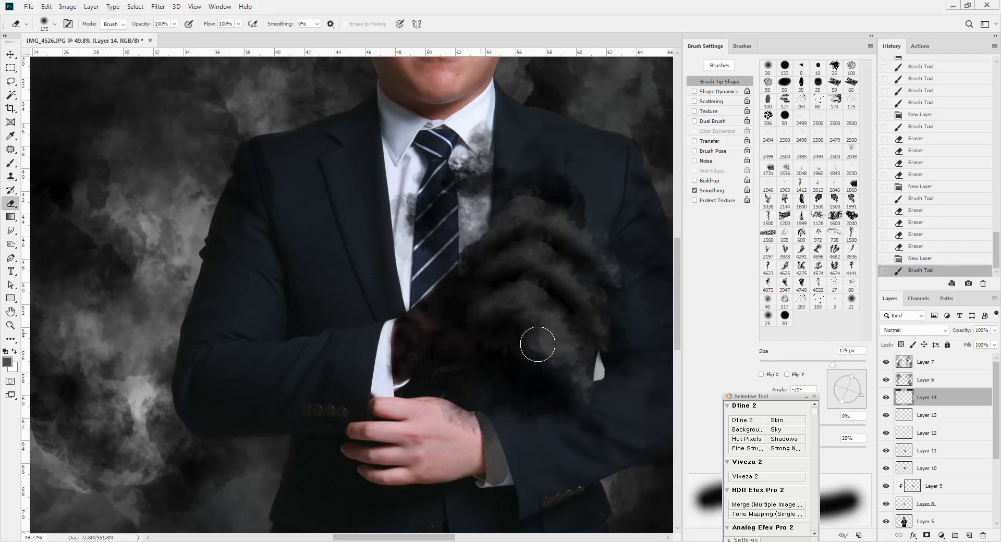
drag(537, 344, 546, 392)
drag(488, 333, 536, 393)
drag(542, 394, 573, 396)
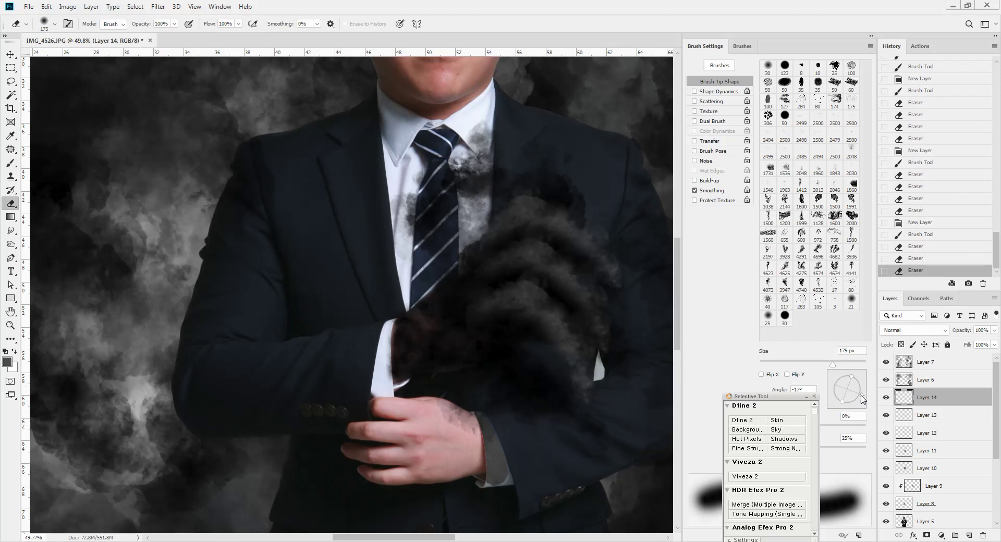
Stamp grey smoke along the hand's bottom edge at an 82° brush angle and erase its overlap with the lower hand
key(b)
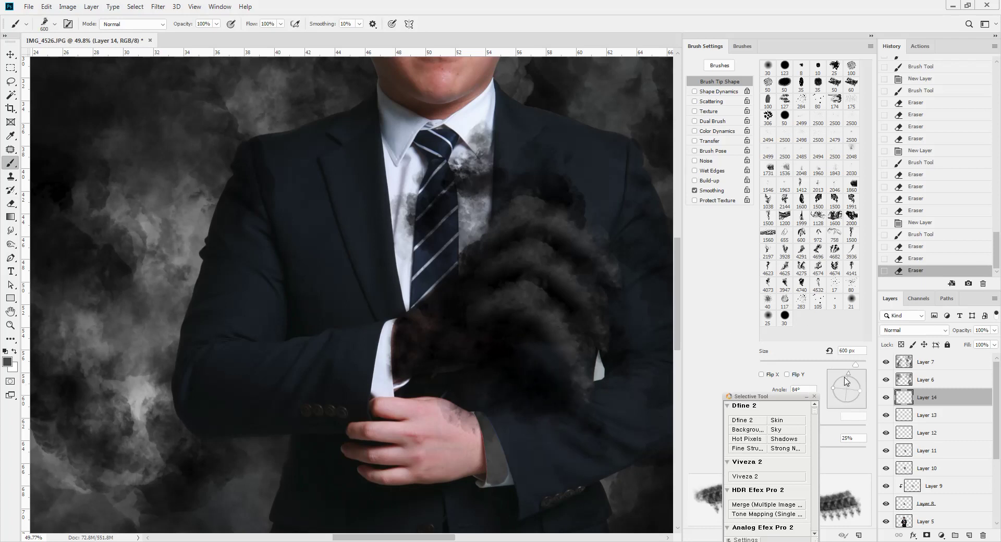
drag(850, 378, 853, 381)
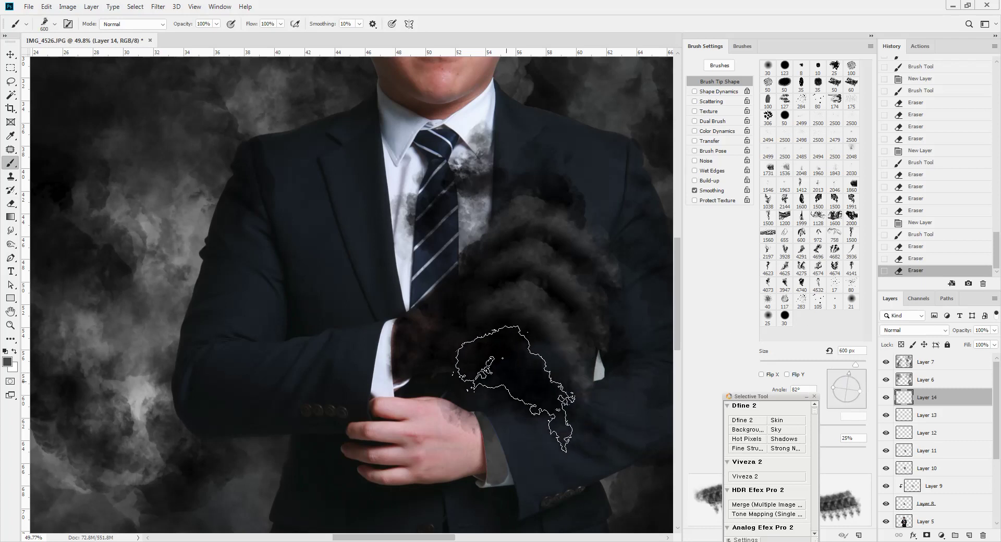
click(513, 394)
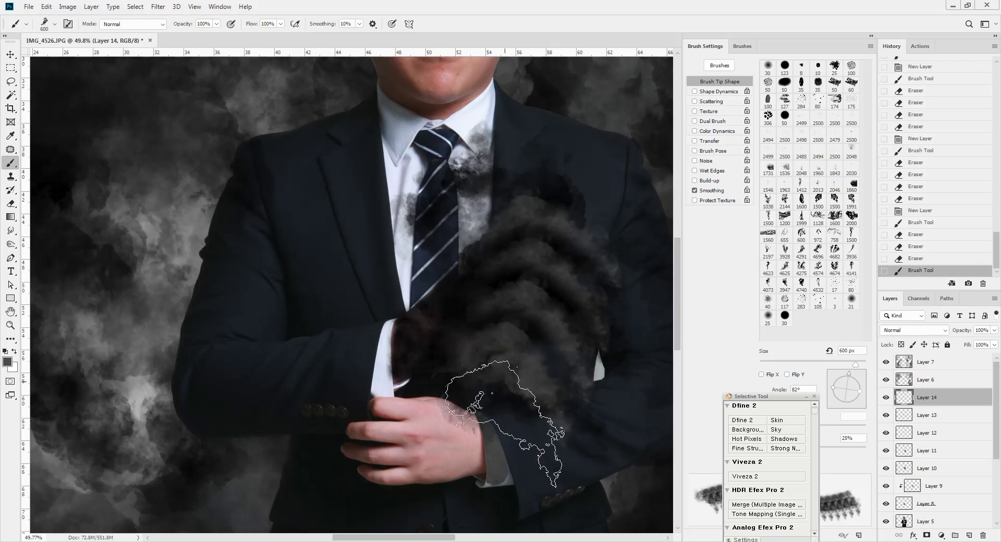
key(e)
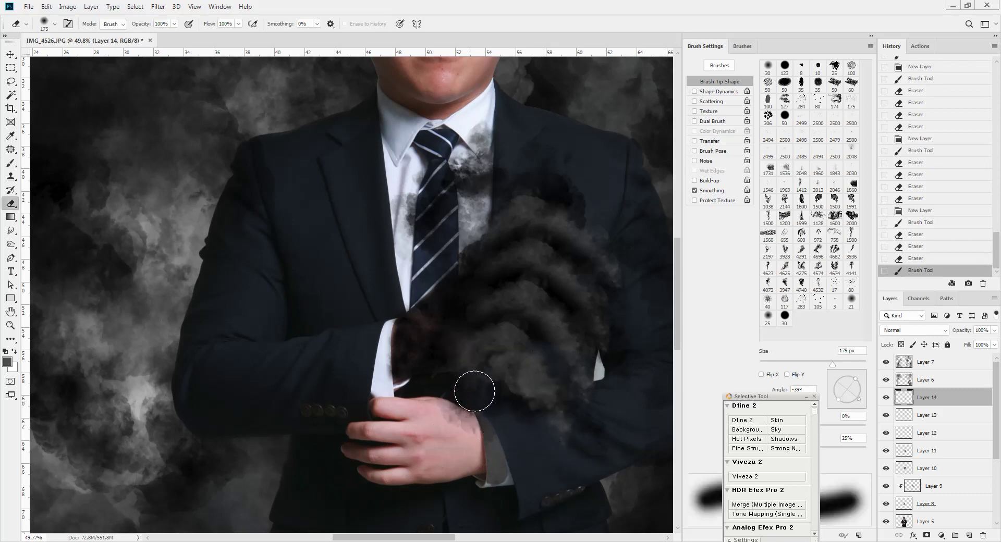
mouse_move(479, 387)
mouse_down()
mouse_move(509, 455)
mouse_move(504, 437)
mouse_move(503, 465)
mouse_move(498, 423)
mouse_up()
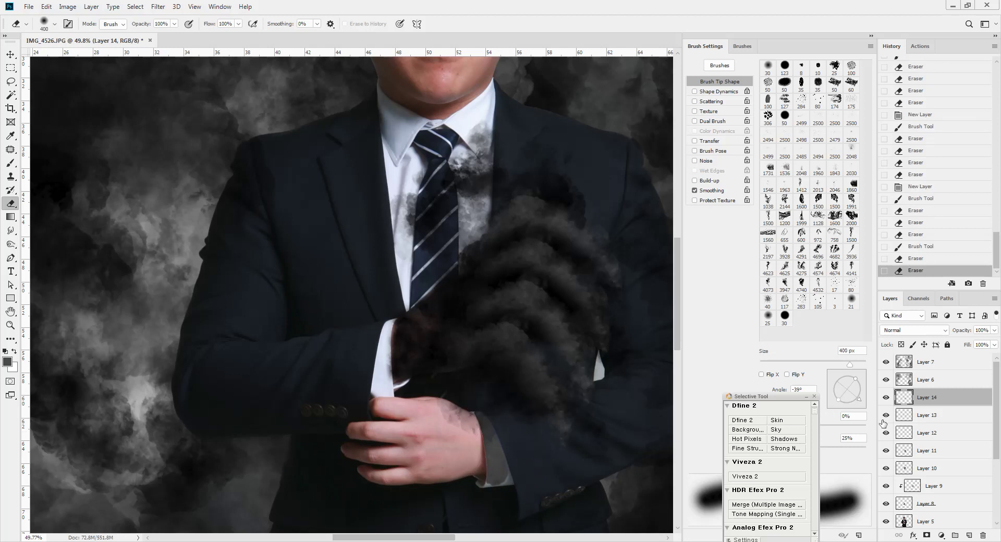
Check the black smoke layers by toggling their visibility, and merge Layers 12, 13 and 14 into one grey smoke layer
click(886, 468)
click(886, 452)
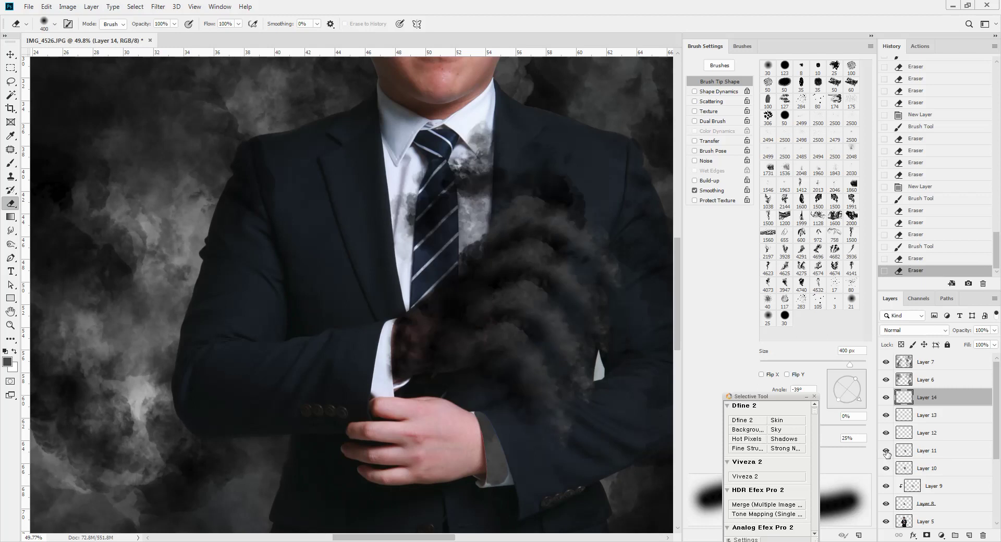
click(886, 452)
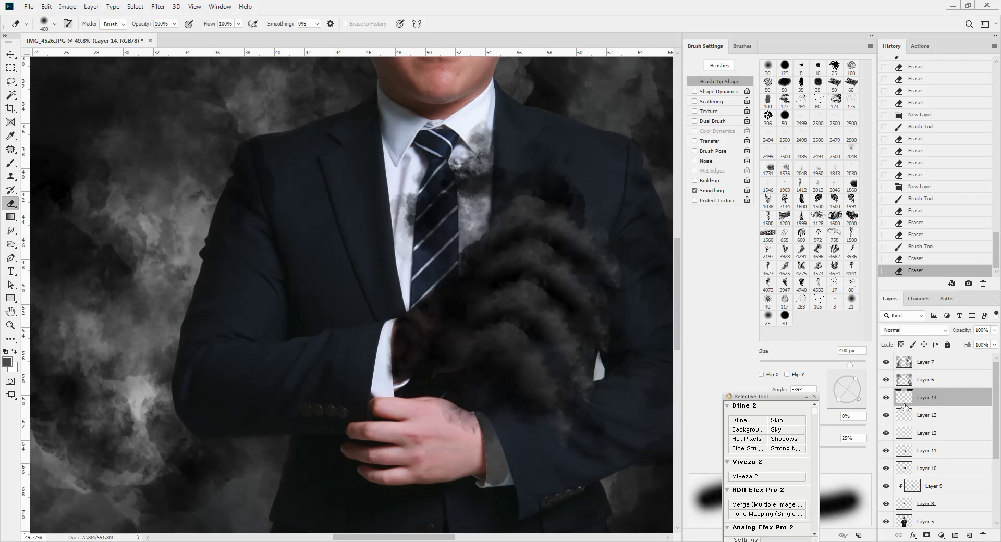
shift+click(918, 438)
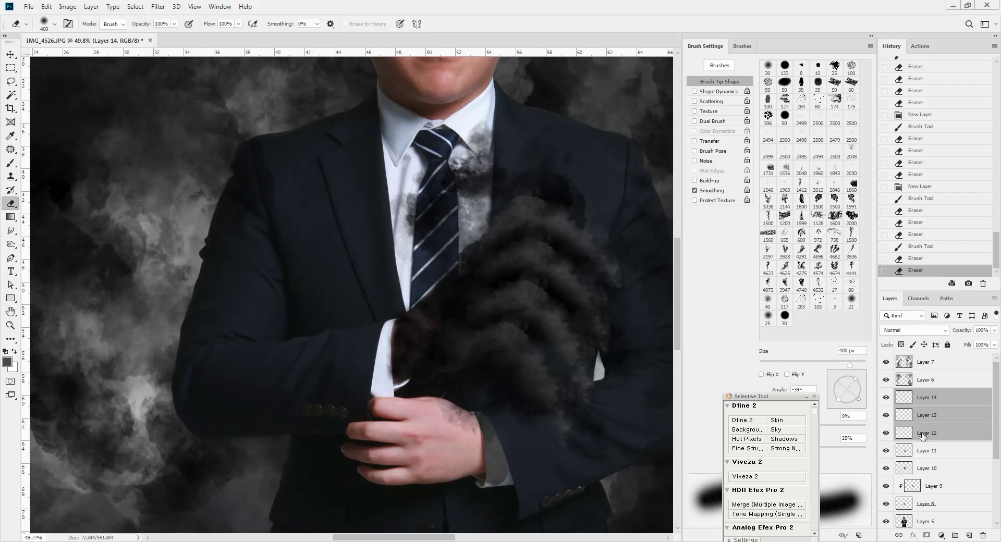
key(ctrl+e)
click(887, 398)
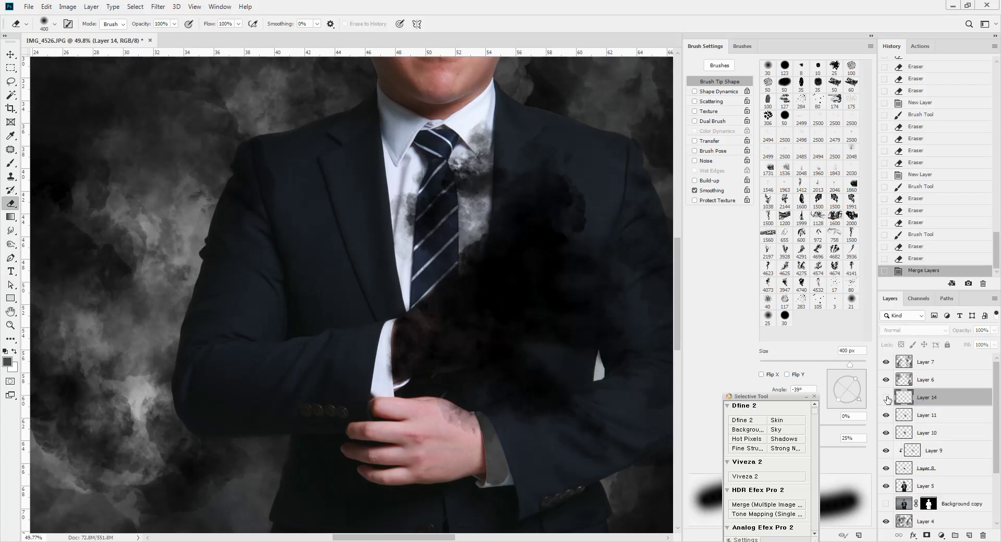
click(886, 398)
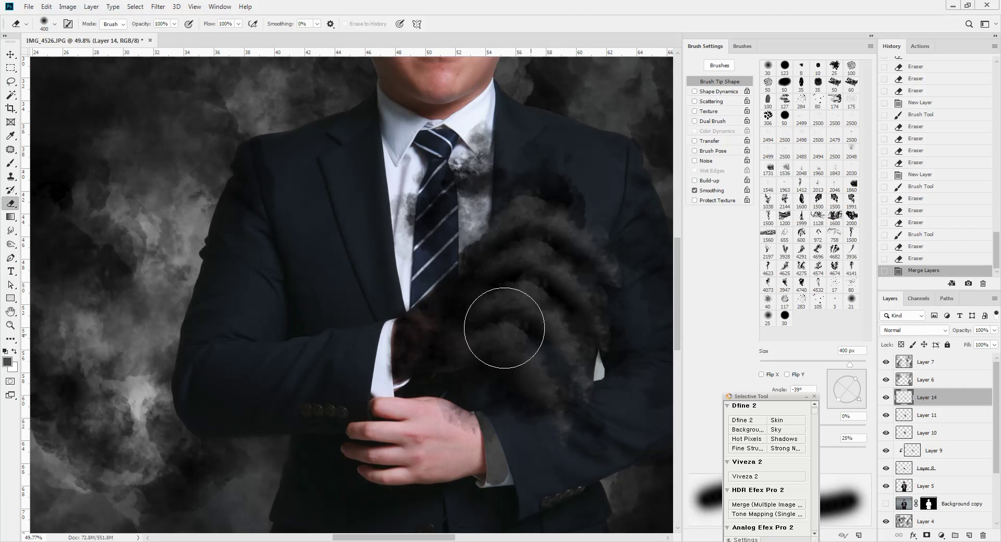
Open the Curves adjustment for the merged grey smoke layer
scroll(454, 318, down, 1)
key(ctrl+m)
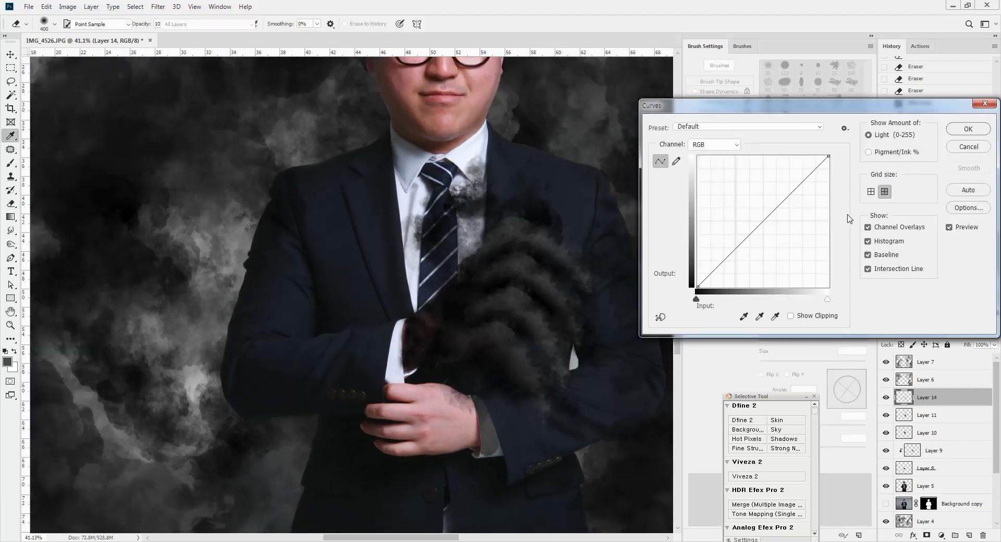
Darken the smoke on Layer 14 with a Curves adjustment, moving the RGB point at input 153 to output 110
drag(771, 213, 777, 226)
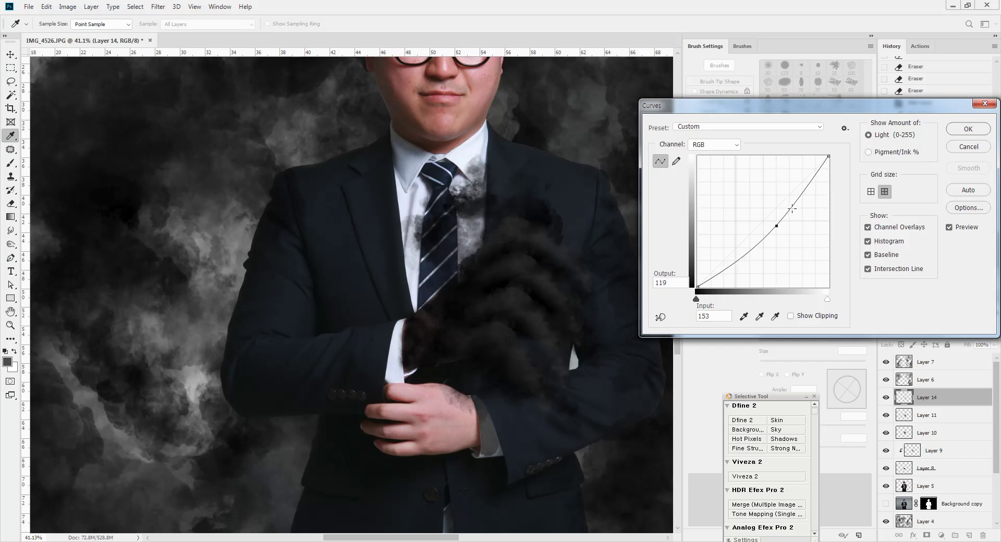
drag(777, 223, 777, 229)
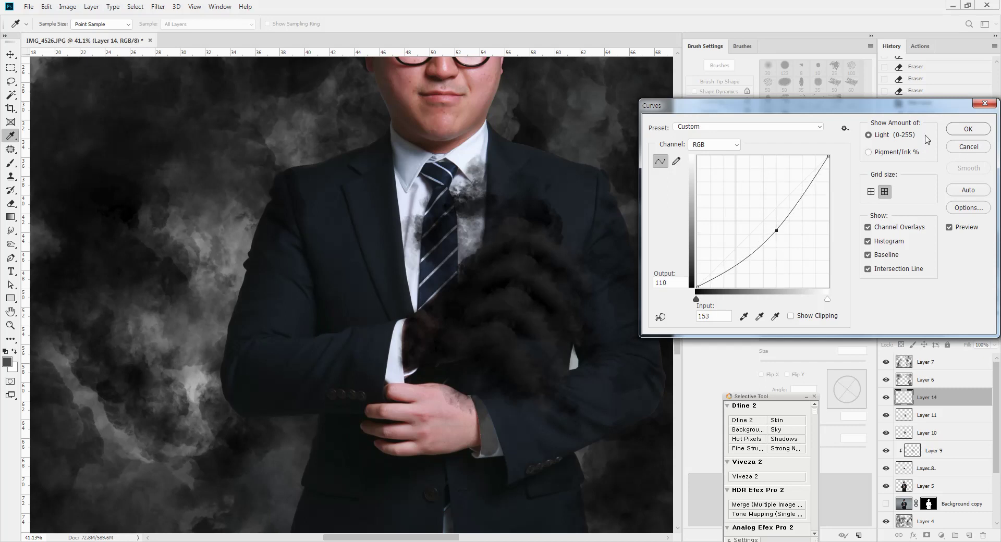
click(968, 129)
key(e)
scroll(353, 274, down, 5)
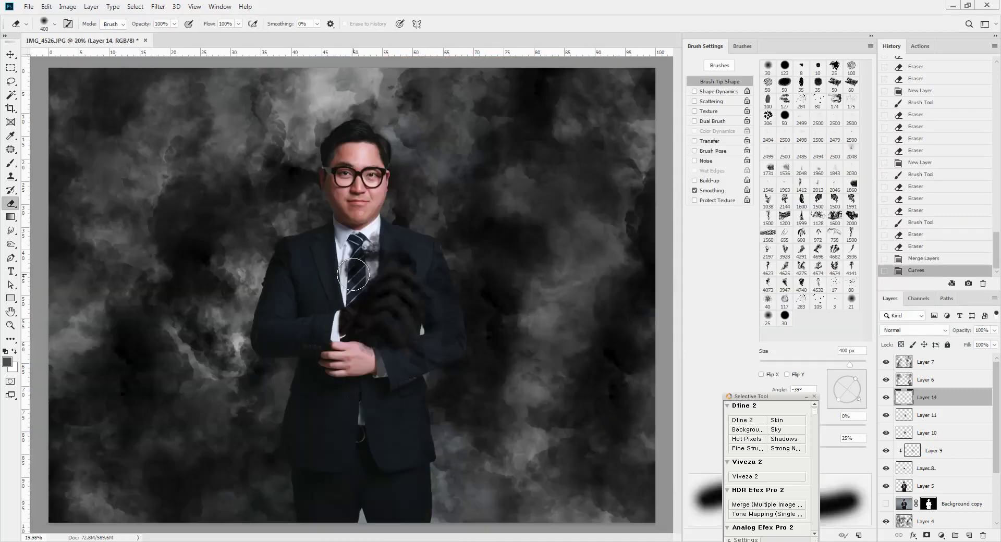
scroll(291, 267, up, 3)
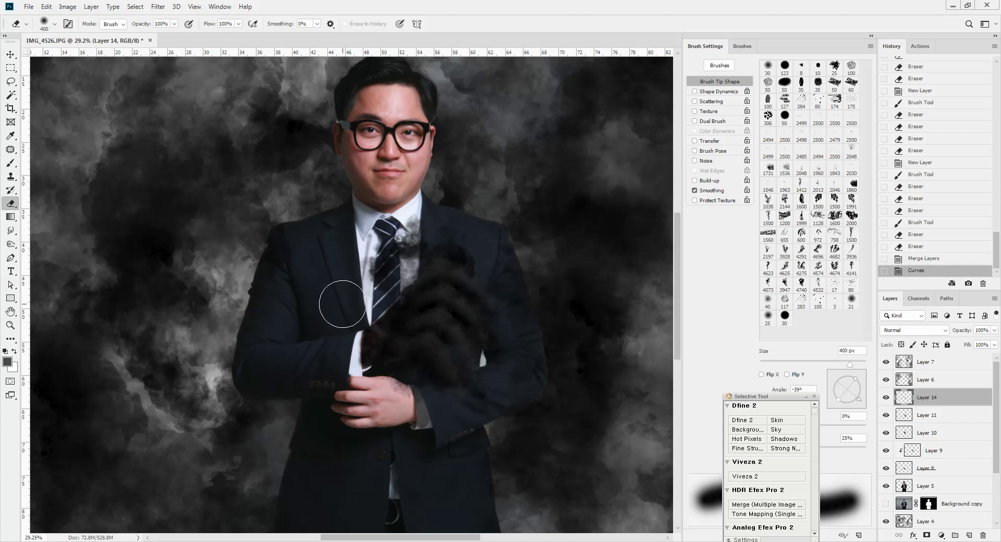
scroll(349, 292, down, 2)
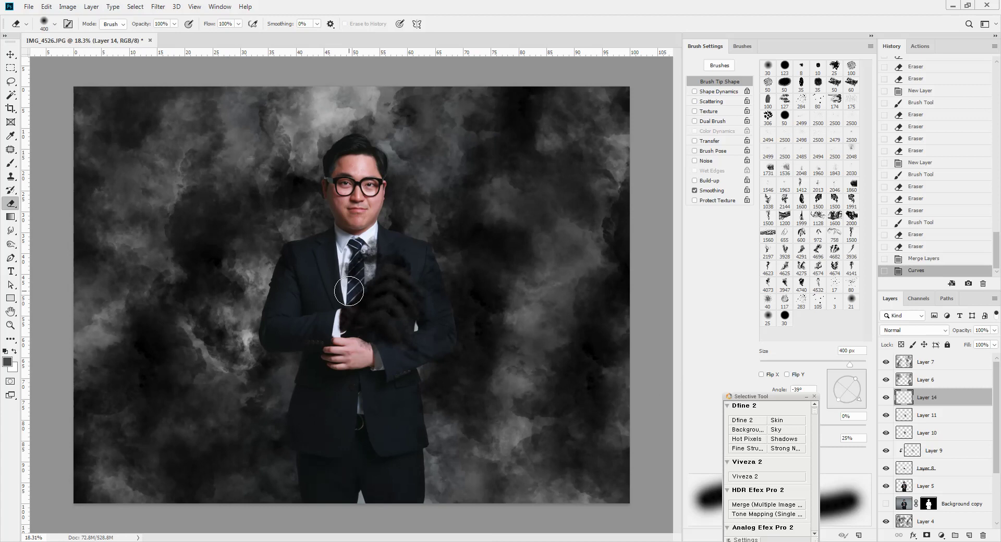
Add a new blank layer in Normal mode above Layer 7
click(885, 362)
click(885, 362)
click(946, 363)
key(ctrl+shift+n)
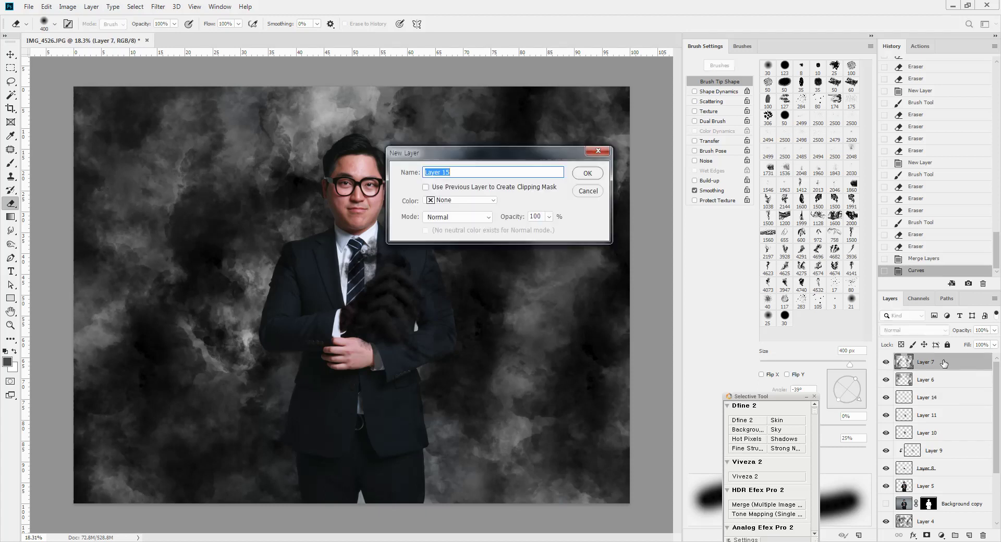
key(Return)
key(l)
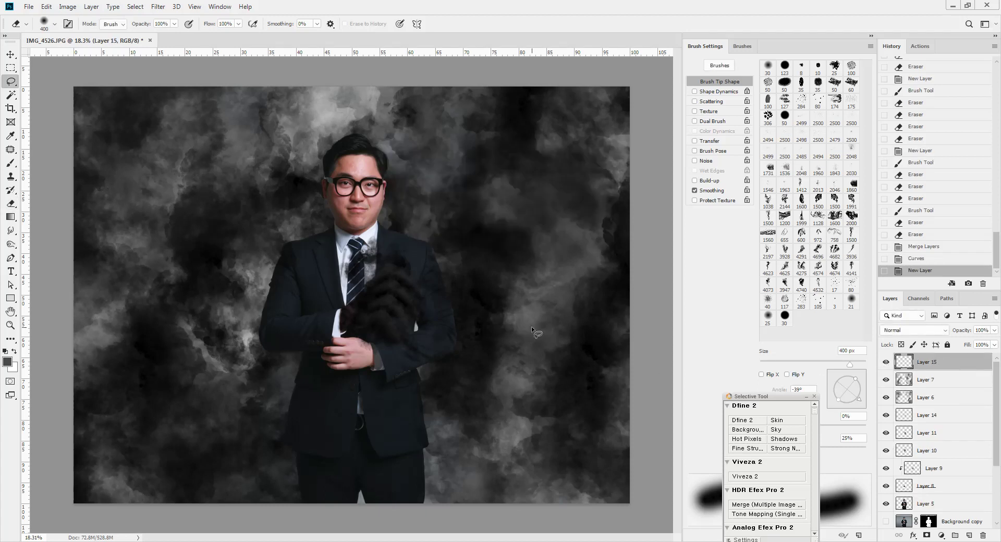
Set the foreground color to black (#000000)
scroll(279, 295, up, 5)
drag(278, 288, 320, 280)
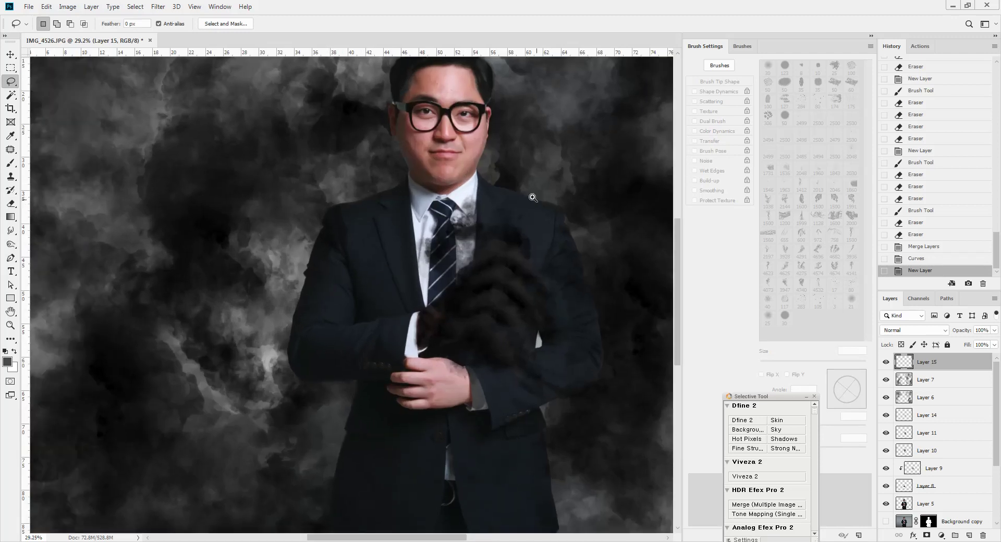
scroll(540, 202, up, 8)
mouse_move(541, 192)
mouse_down()
mouse_move(583, 189)
mouse_move(556, 191)
mouse_move(509, 158)
mouse_move(389, 215)
mouse_up()
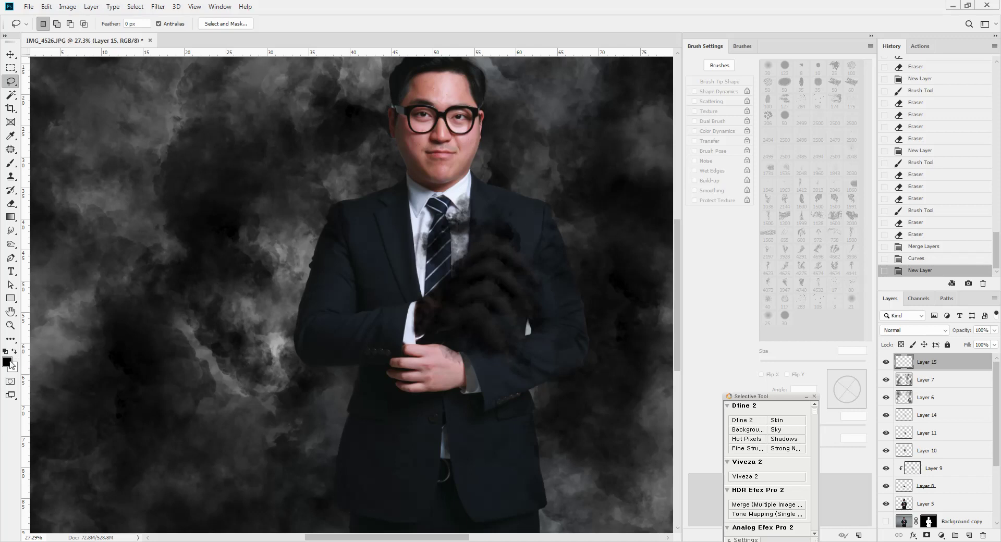
click(7, 362)
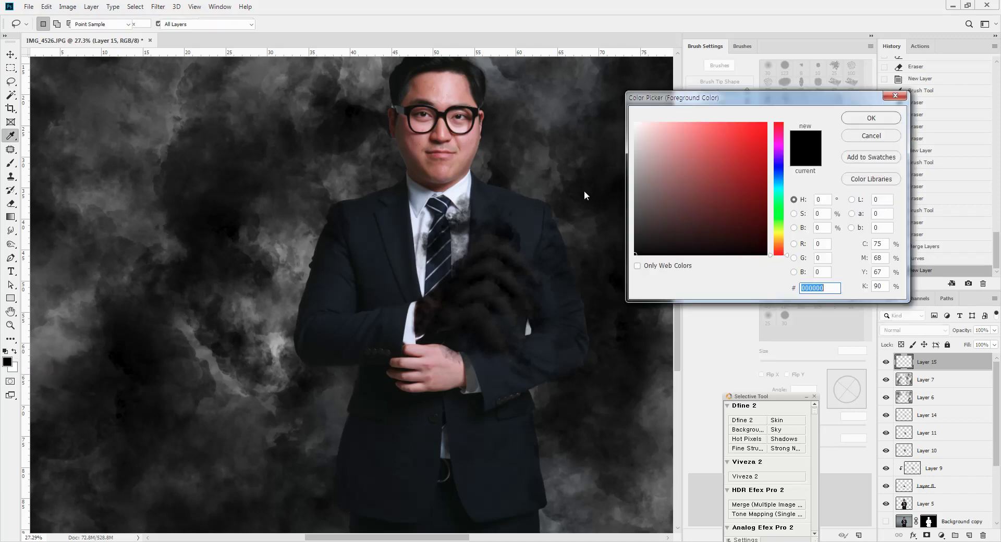
click(869, 118)
key(l)
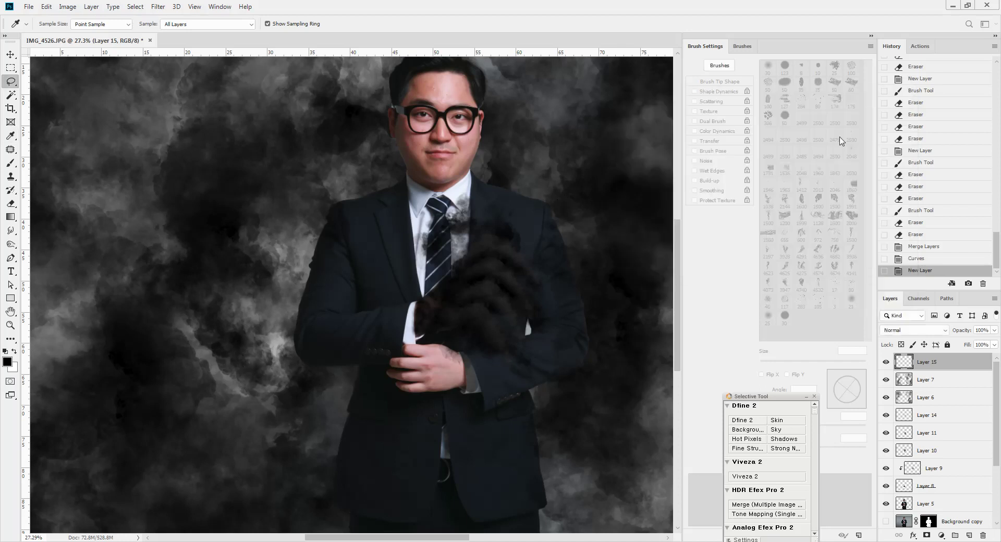
Stamp black smoke on both sides of the man's jacket with the 3947 brush tip at 1250 px
drag(786, 401, 729, 397)
key(b)
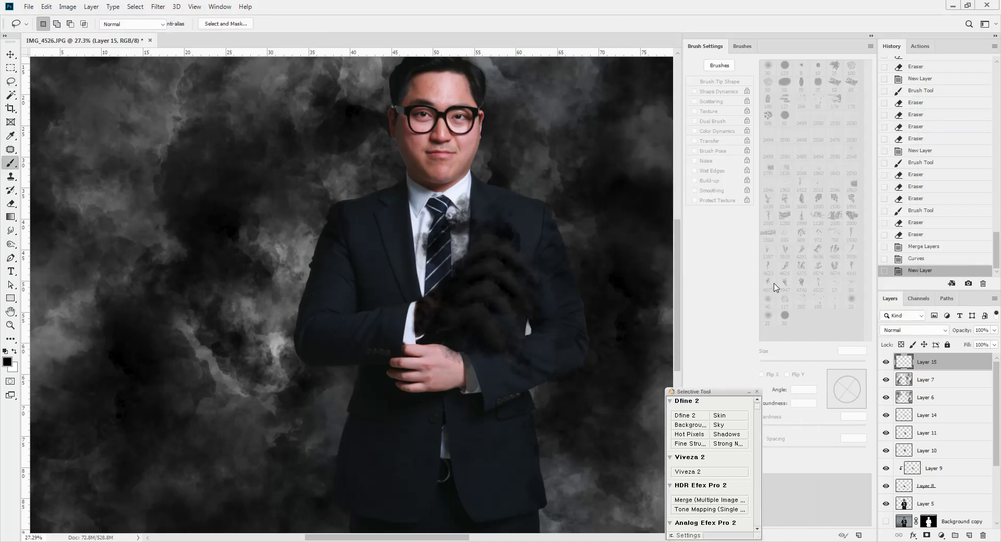
click(785, 284)
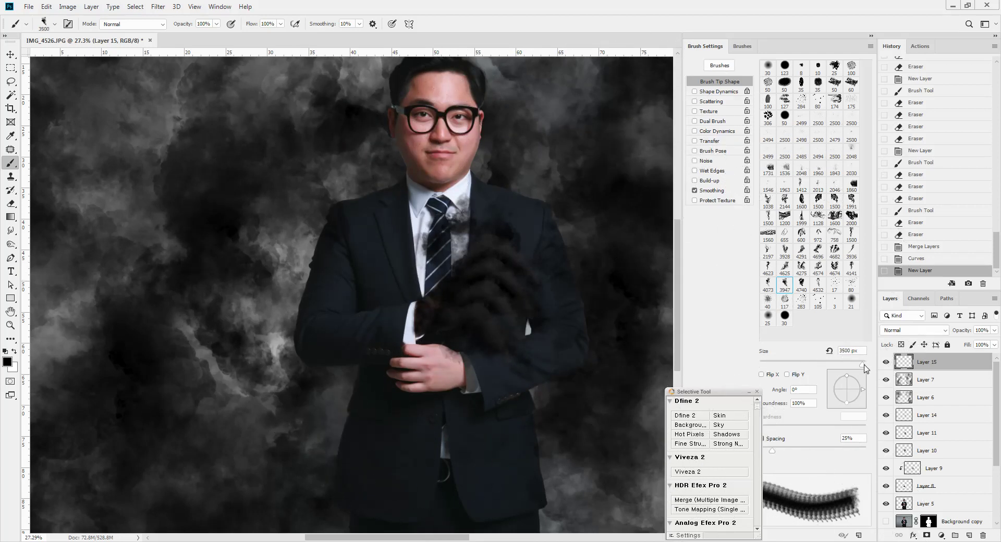
drag(859, 368, 856, 366)
click(614, 268)
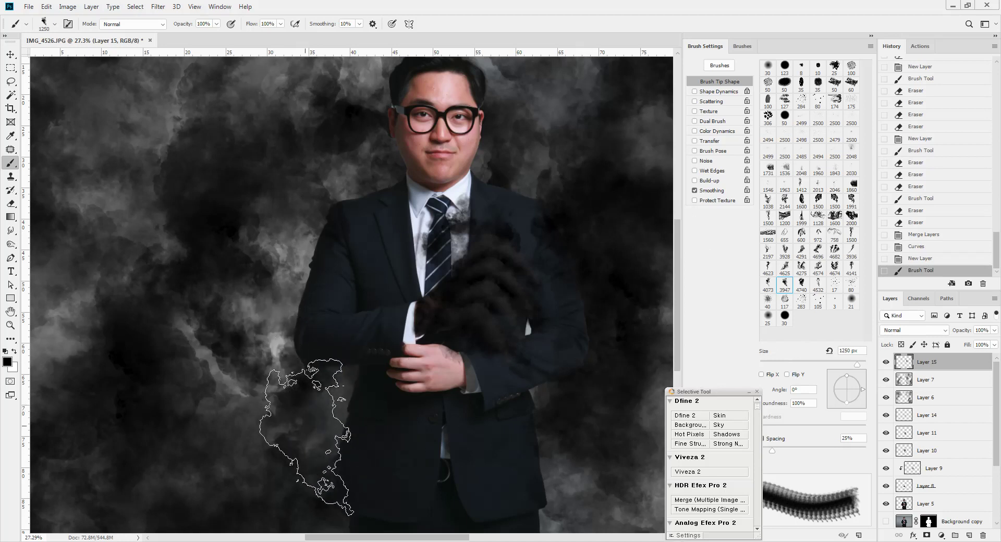
click(305, 447)
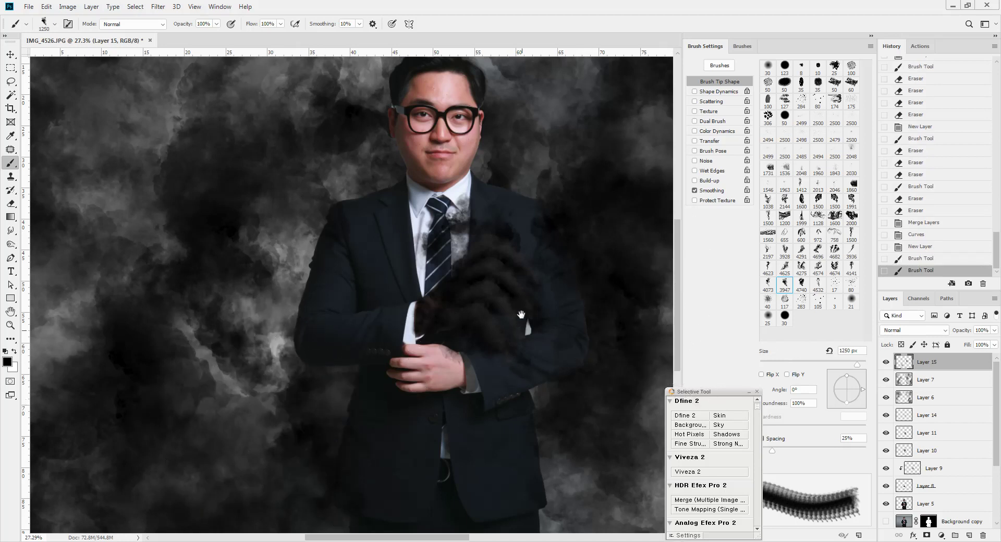
Stamp black smoke beside the man's legs, left-hand sleeve and lower right jacket edge with the 4275 brush tip at 1250 px
scroll(641, 313, down, 4)
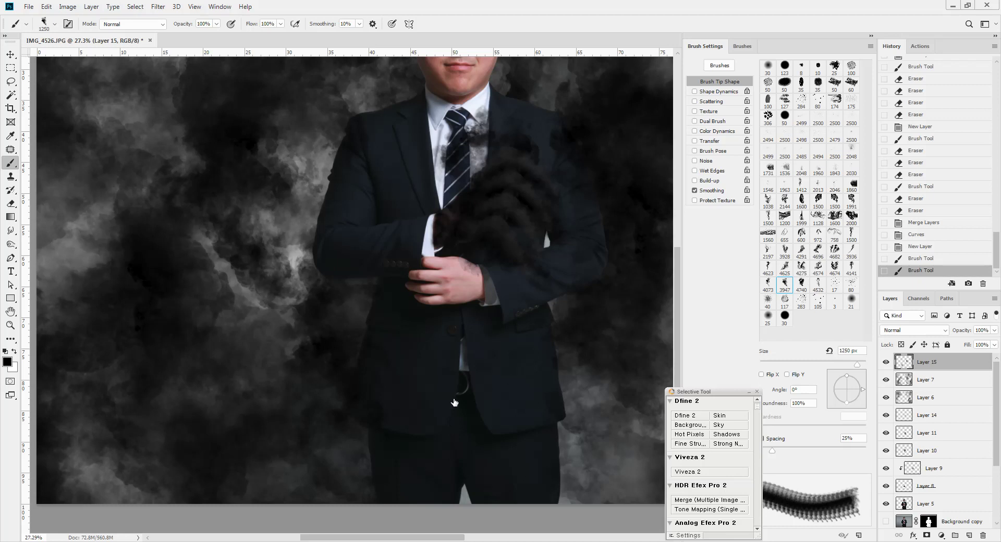
click(801, 267)
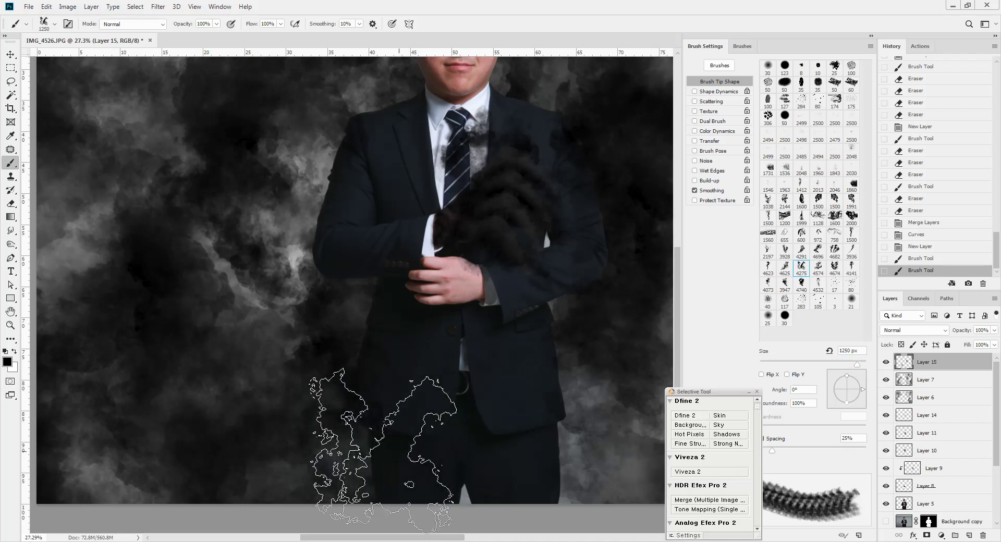
click(346, 438)
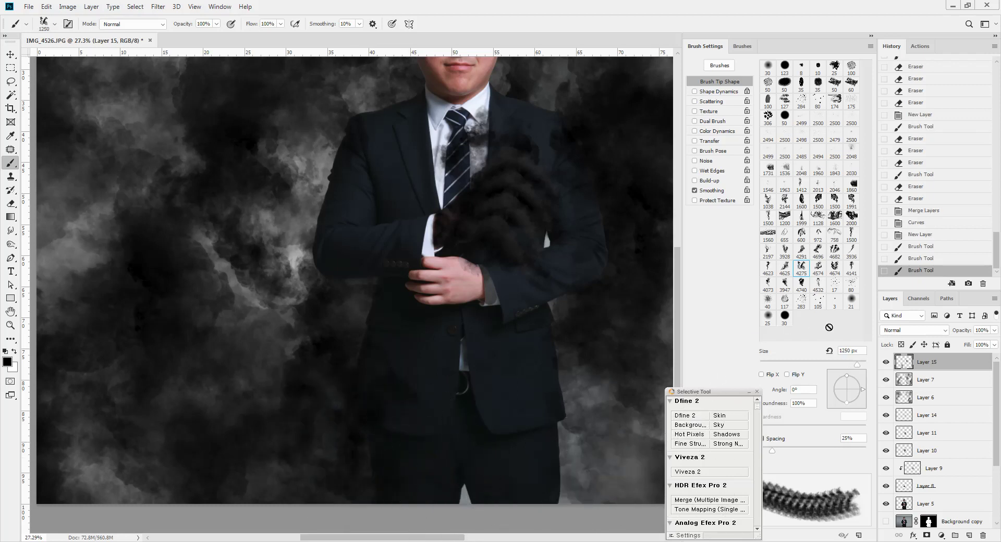
click(305, 176)
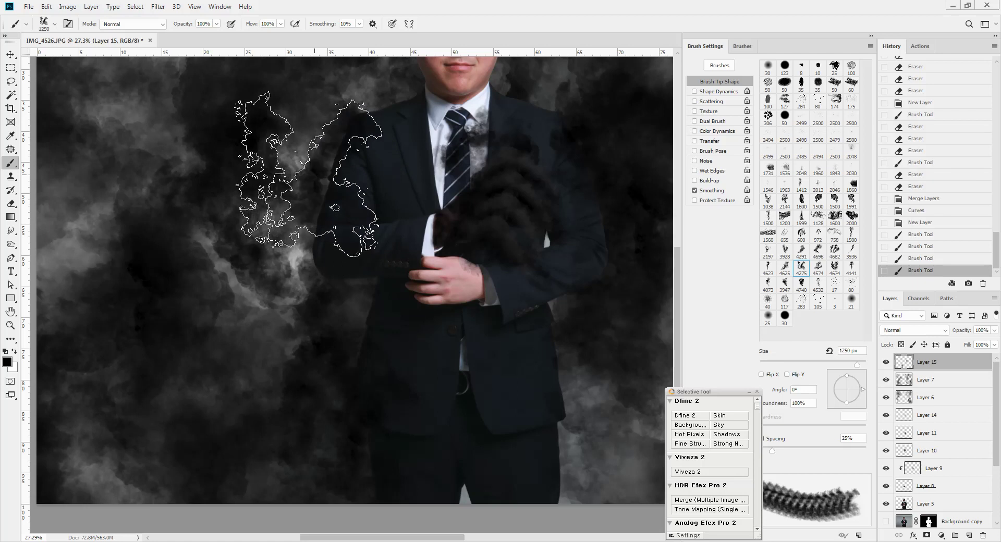
click(608, 370)
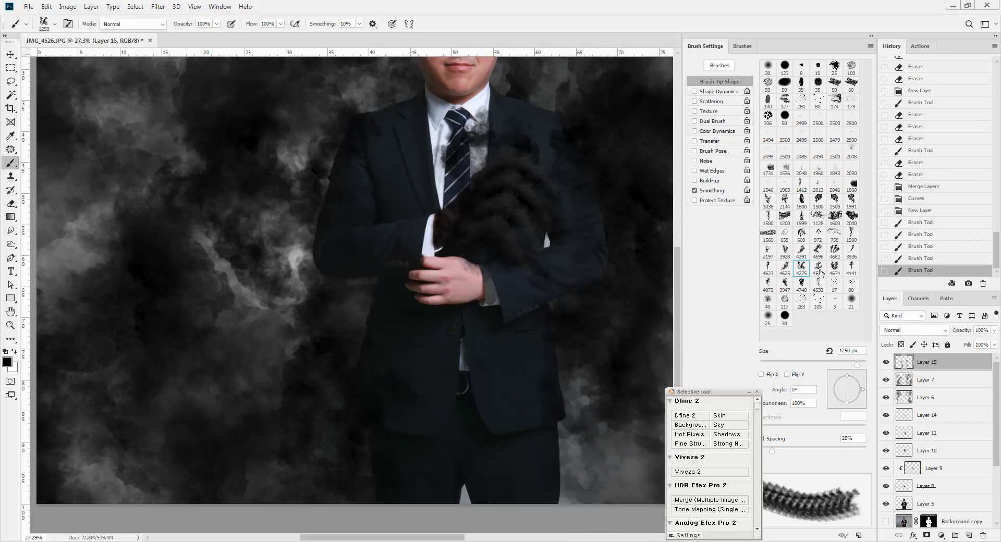
Stamp black smoke at the image's lower right with the 4574 tip at 2794 px and beside the left-hand sleeve with the 4625 tip at 1912 px
key(period)
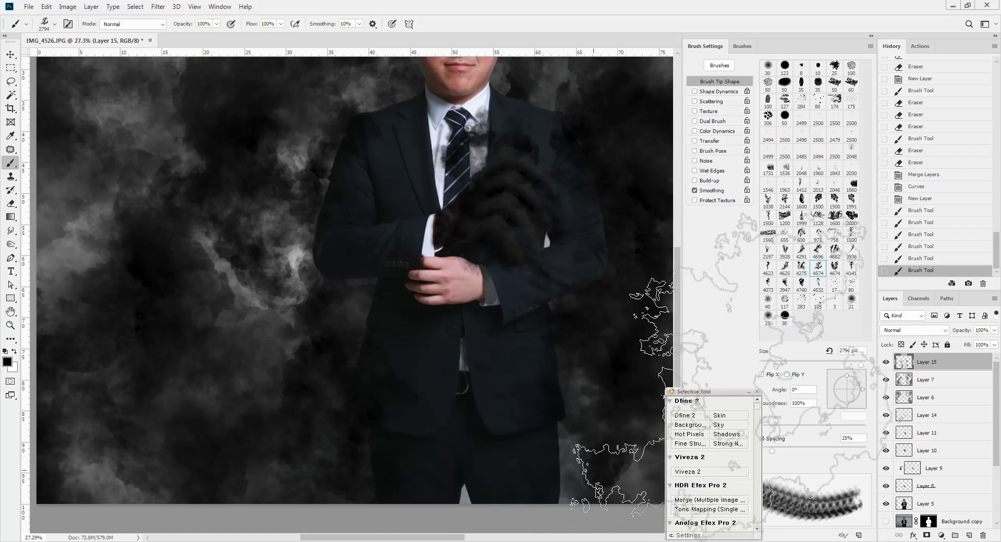
click(579, 474)
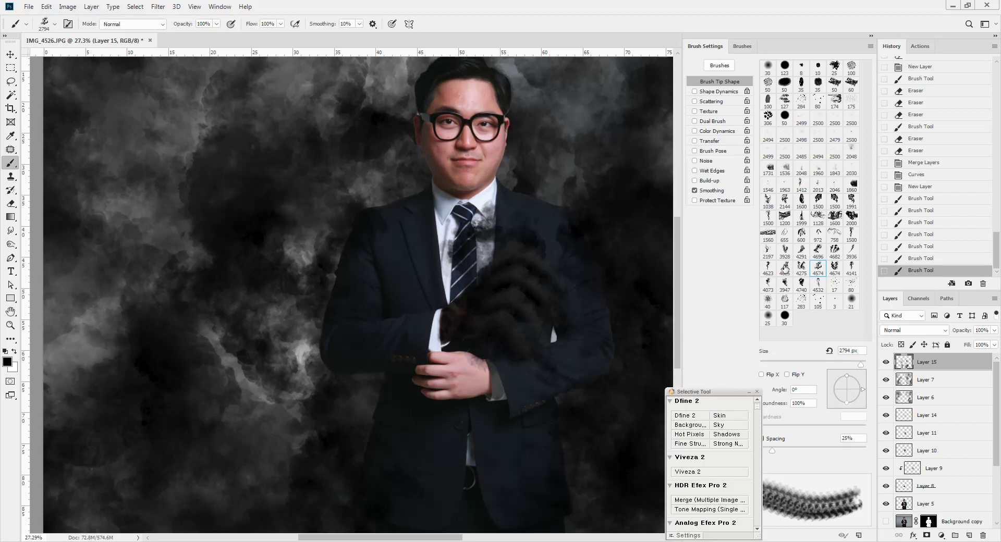
click(784, 269)
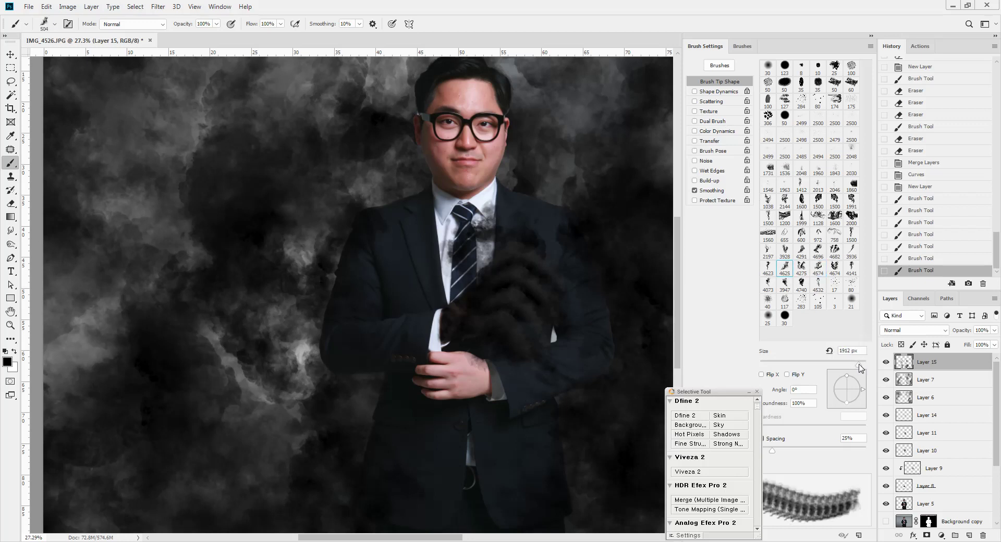
click(302, 224)
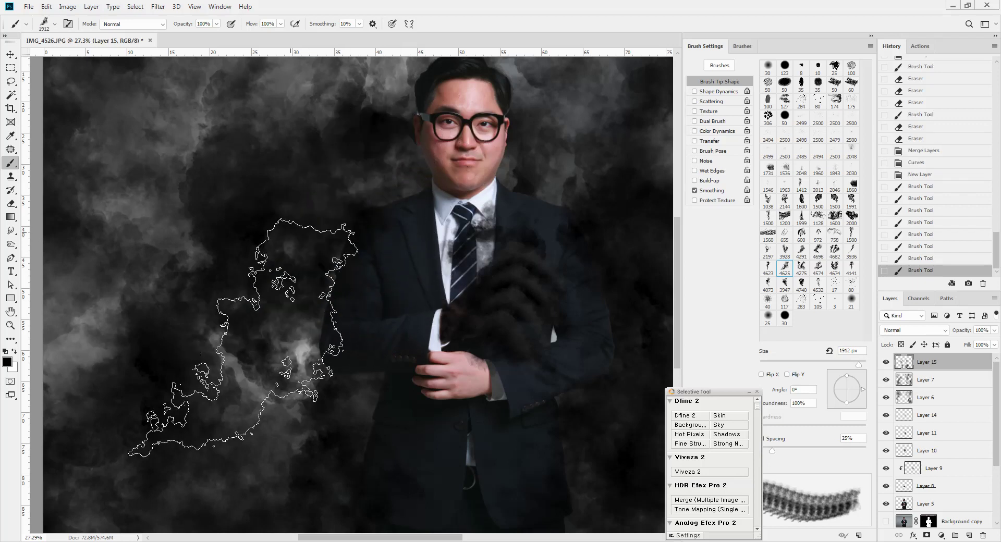
click(292, 339)
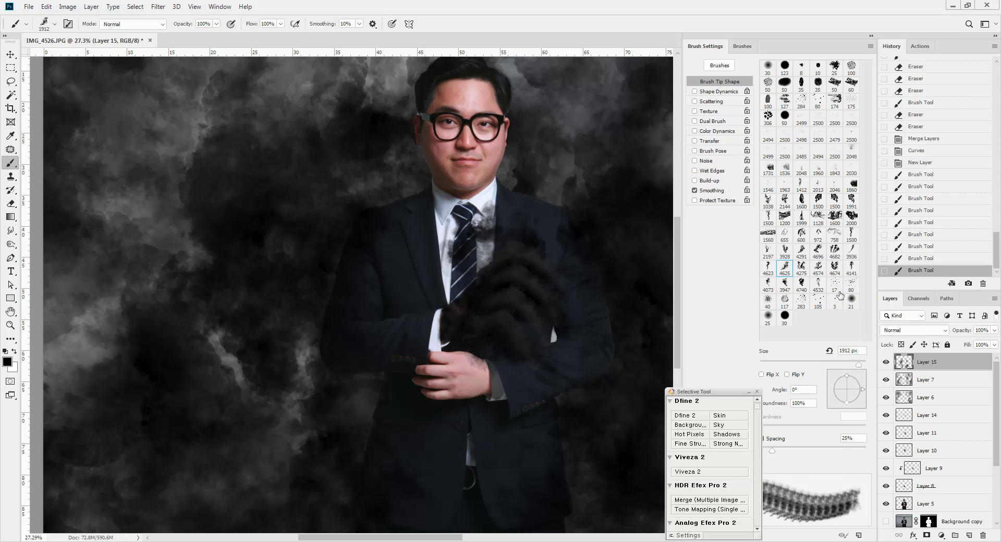
Darken the background to the left of the man with black smoke stamps from the 4275 brush tip at 1250 px
key(period)
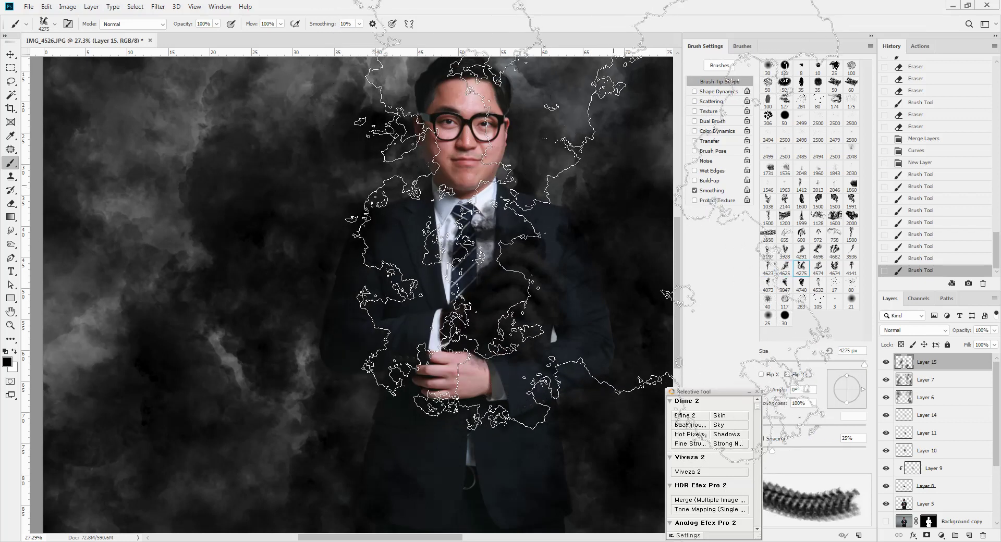
key(bracketleft)
key(bracketleft)
key(bracketleft)
key(bracketleft)
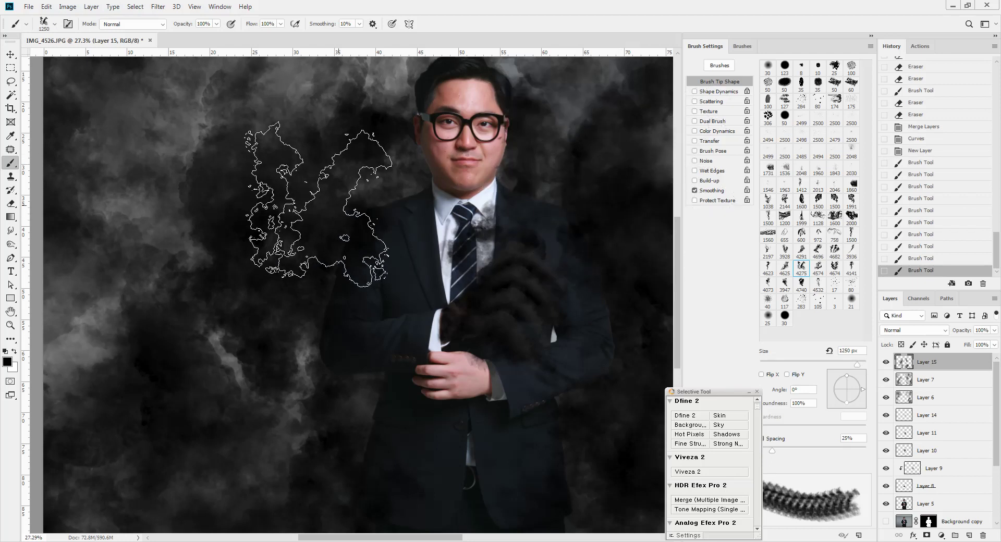
click(354, 142)
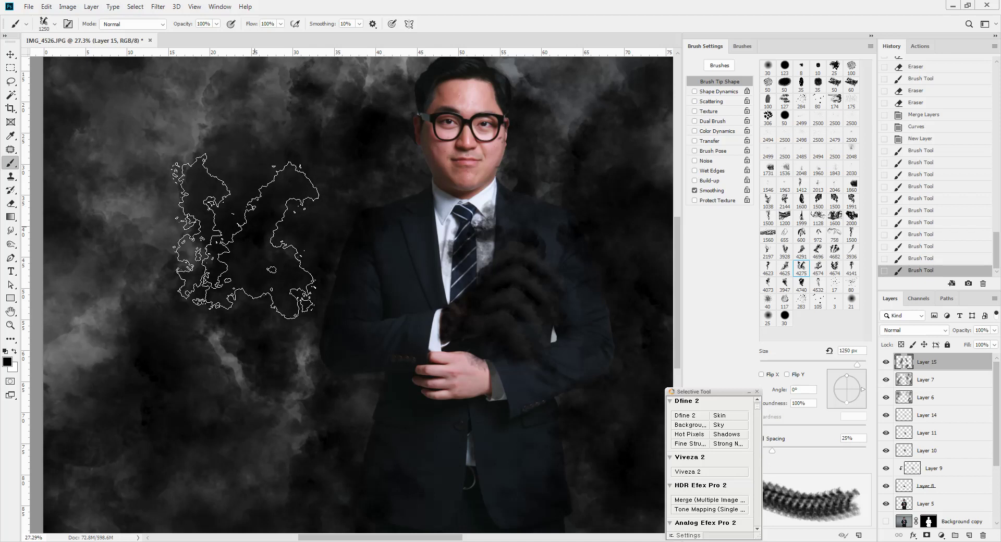
click(290, 218)
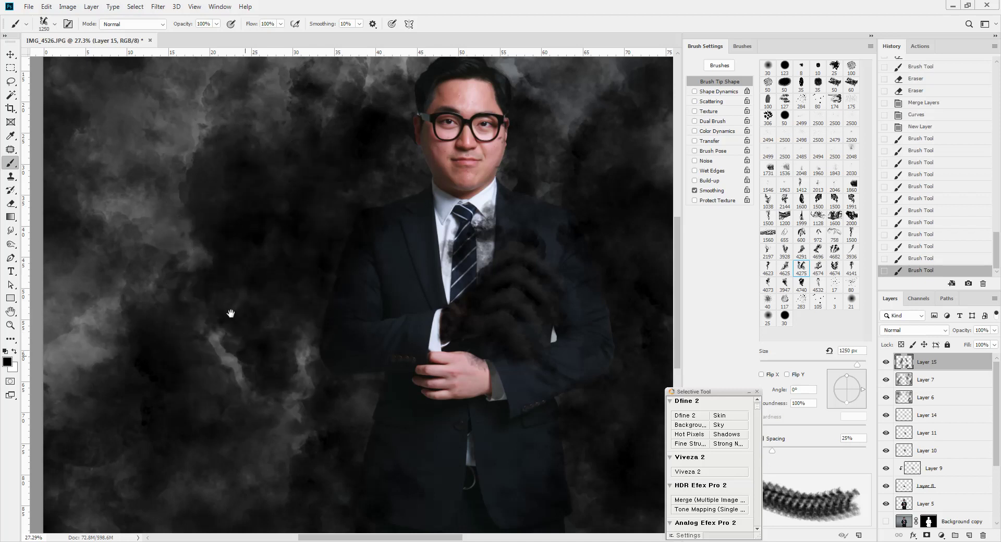
drag(241, 346, 214, 214)
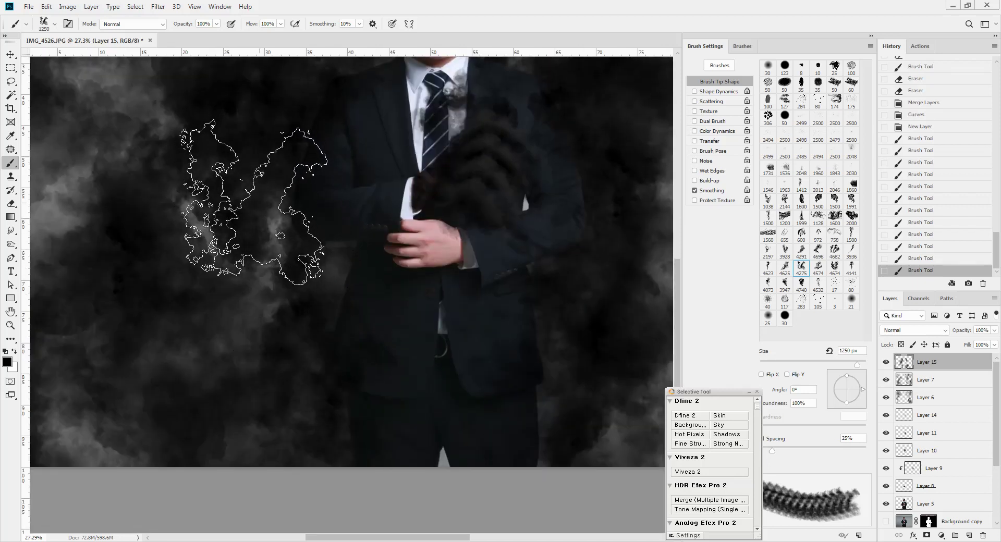
click(240, 219)
Stamp more black smoke over the background to the right of the man with the same 1250 px brush
click(598, 318)
drag(637, 262, 521, 323)
click(520, 227)
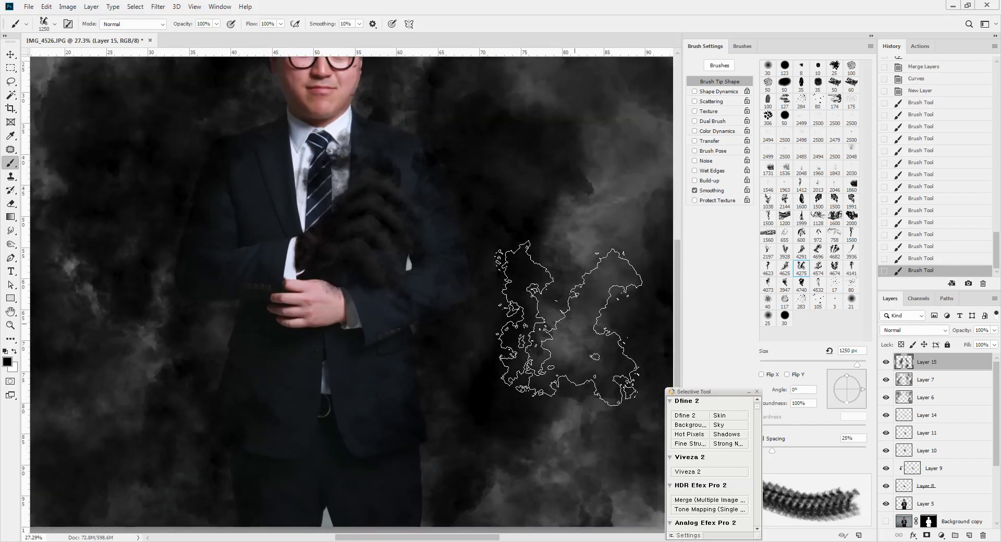
Enlarge the smoke brush to 1800 px and set the foreground color to dark gray #413d3d
scroll(547, 302, down, 3)
key(bracketright)
key(bracketright)
key(bracketright)
key(bracketright)
key(bracketright)
key(bracketright)
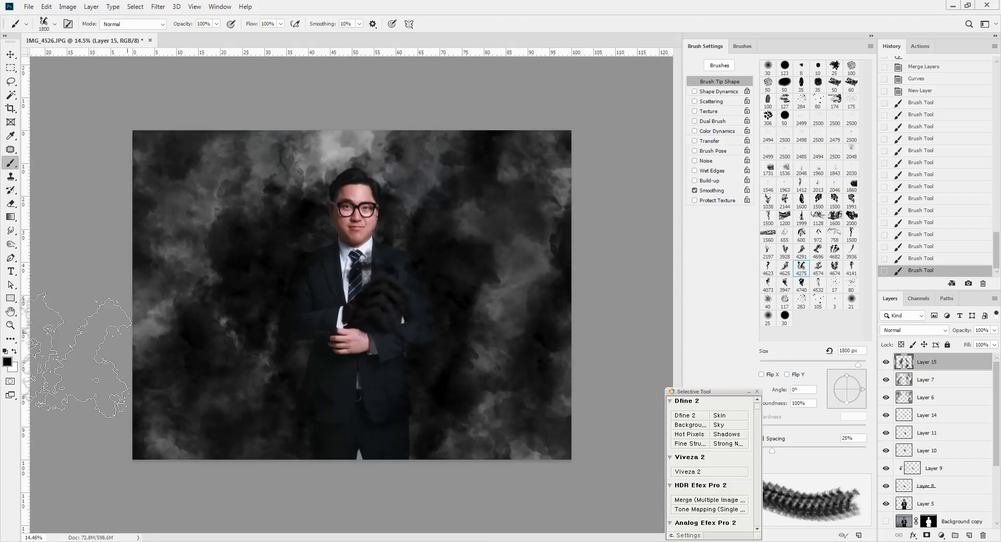
click(7, 361)
click(642, 222)
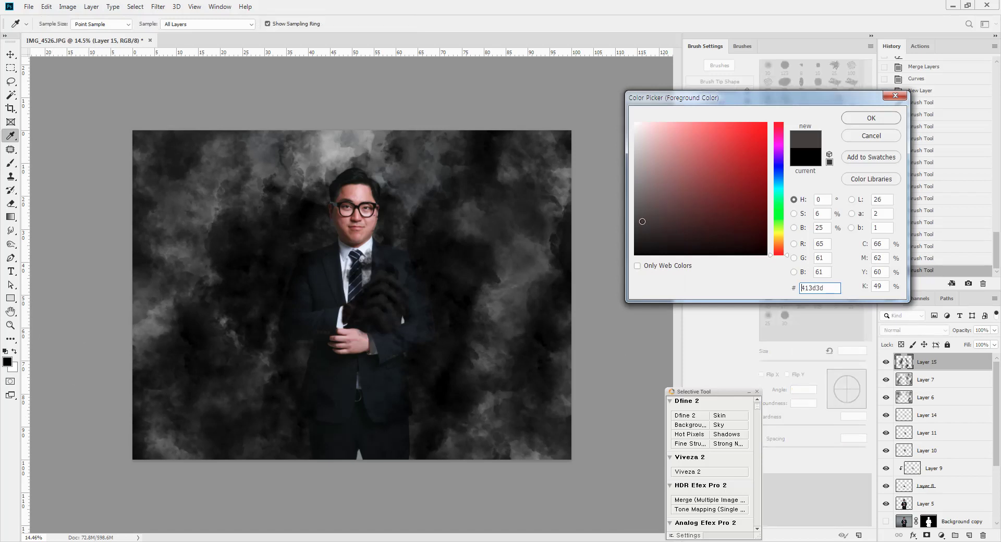
click(855, 125)
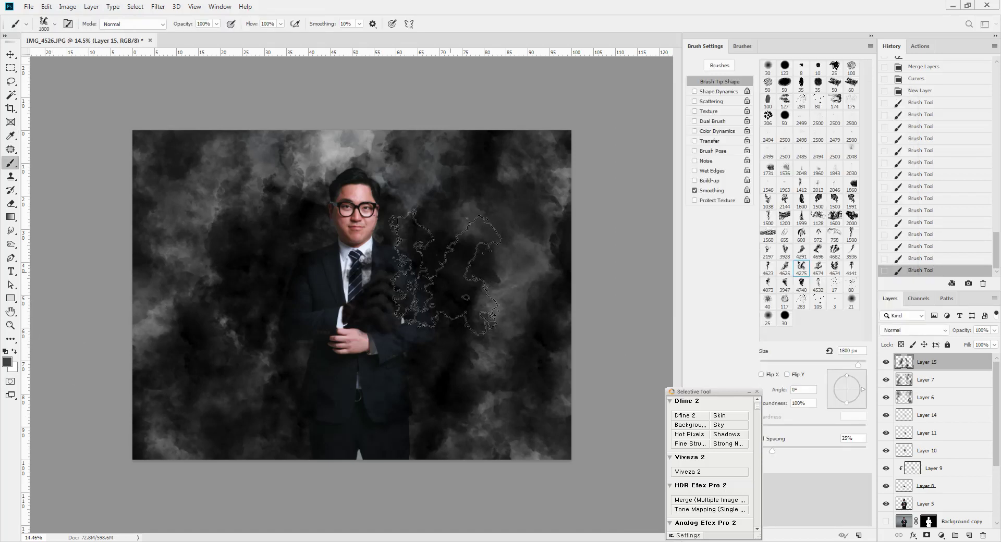
Reduce the smoke brush to 1500 px and stamp dark gray smoke over the dark area to the right of the man
key(bracketleft)
key(bracketleft)
key(bracketleft)
click(444, 263)
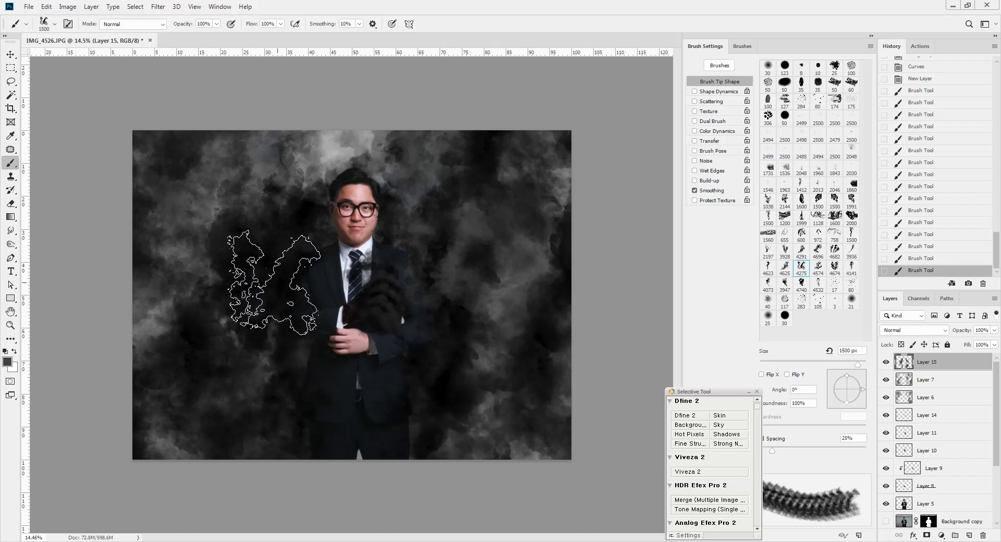
Stamp dark gray smoke over the background to the left of the man with the 4625 brush tip at 3400 px
click(273, 290)
key(ctrl+z)
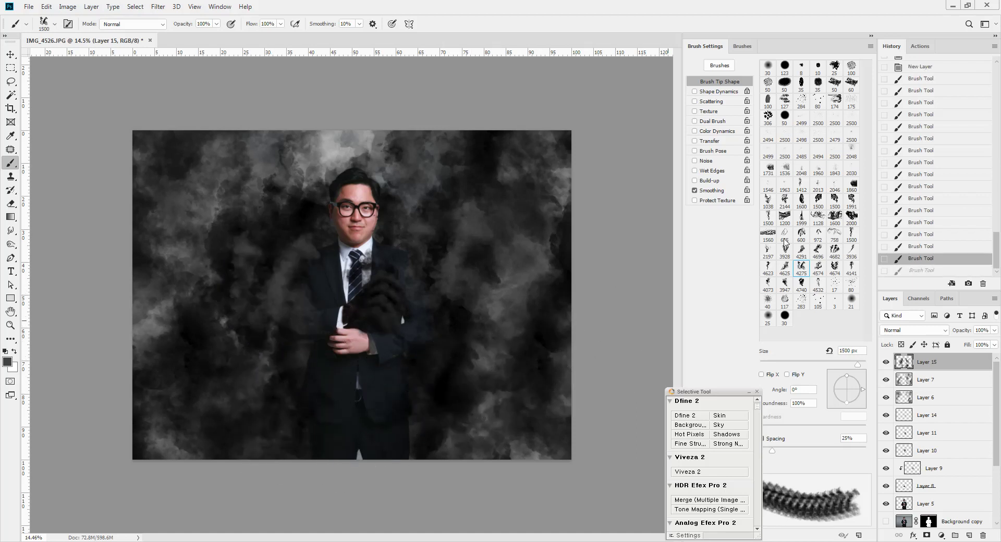
key(comma)
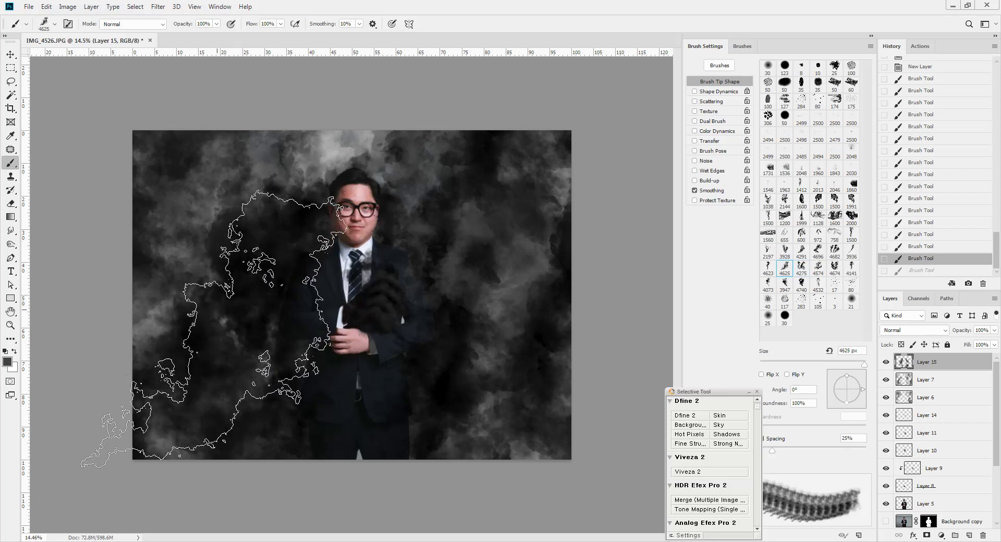
key(bracketleft)
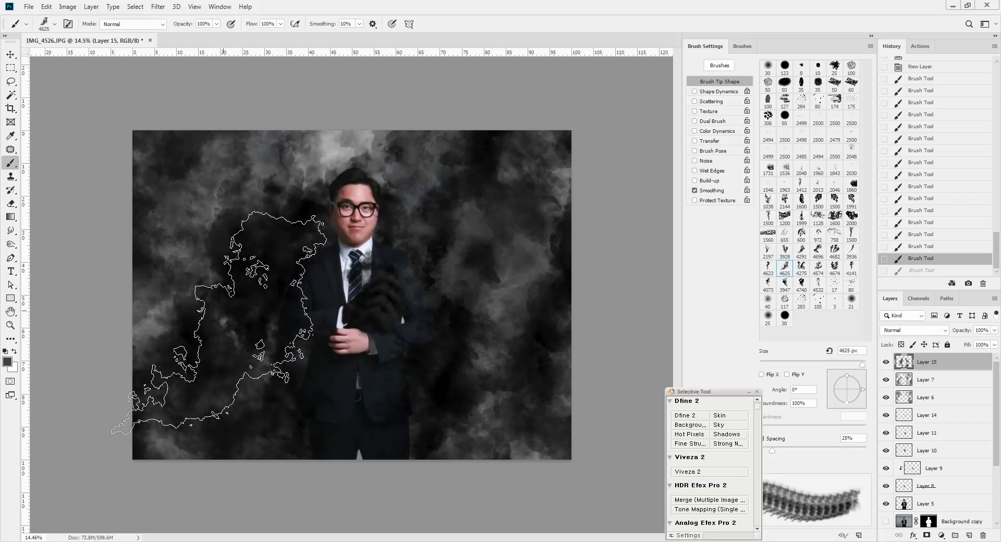
click(225, 311)
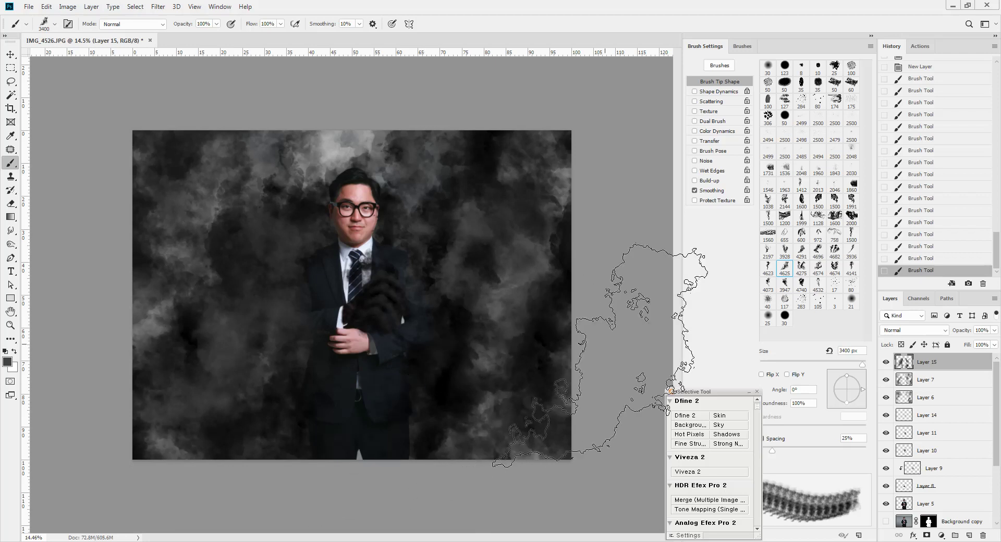
Reduce the smoke brush to 500 px and try a dark gray stamp over the shirt cuff and smoky hand
scroll(368, 289, up, 5)
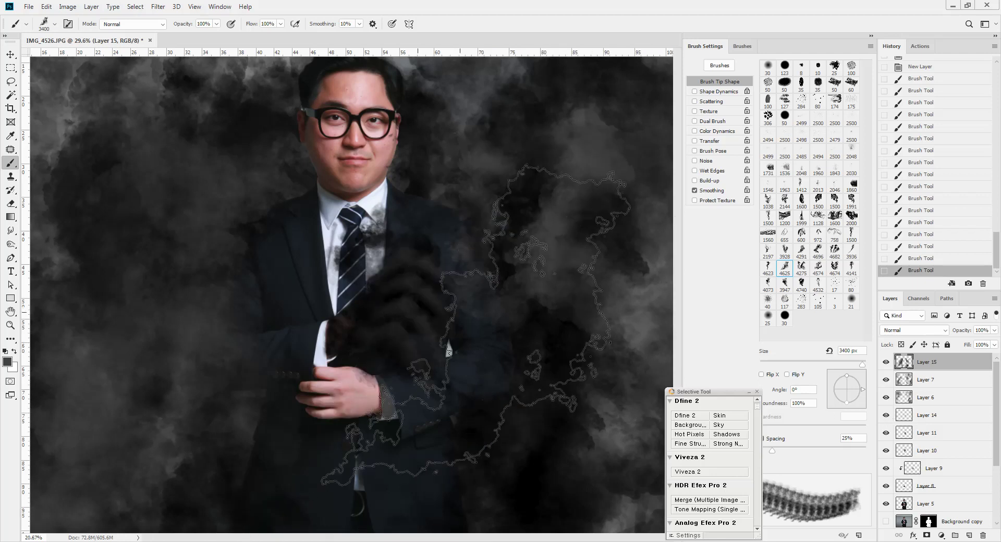
scroll(521, 303, down, 4)
scroll(318, 295, up, 5)
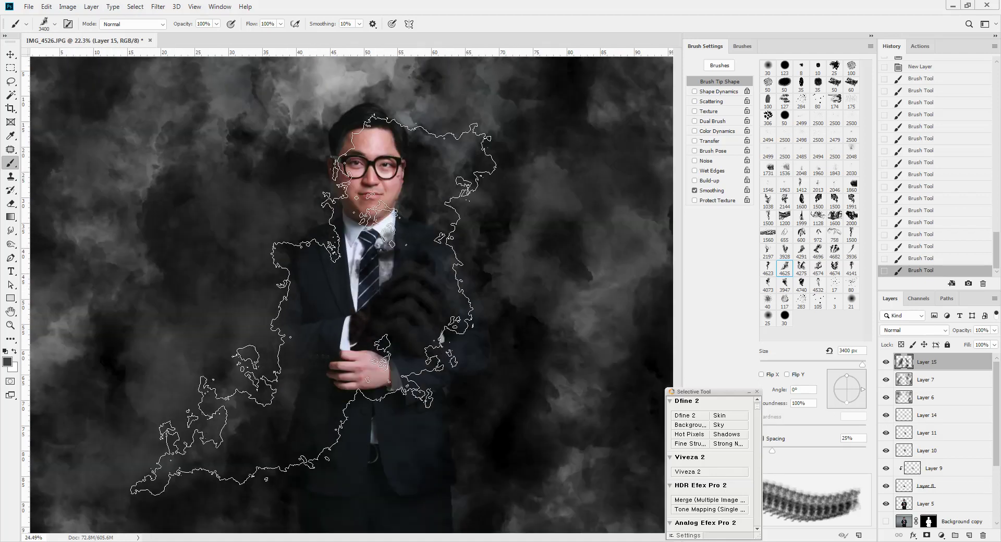
key(bracketleft)
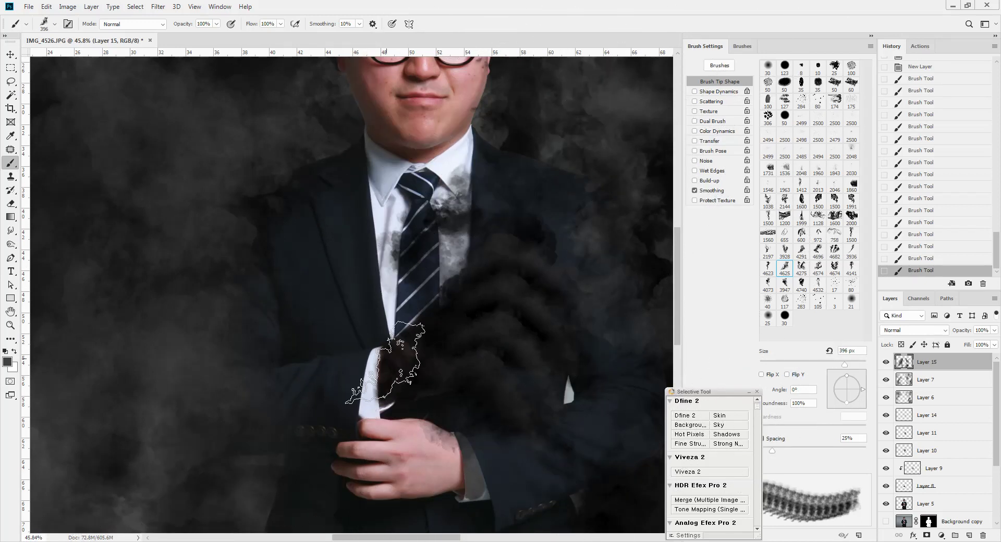
key(bracketright)
key(bracketright)
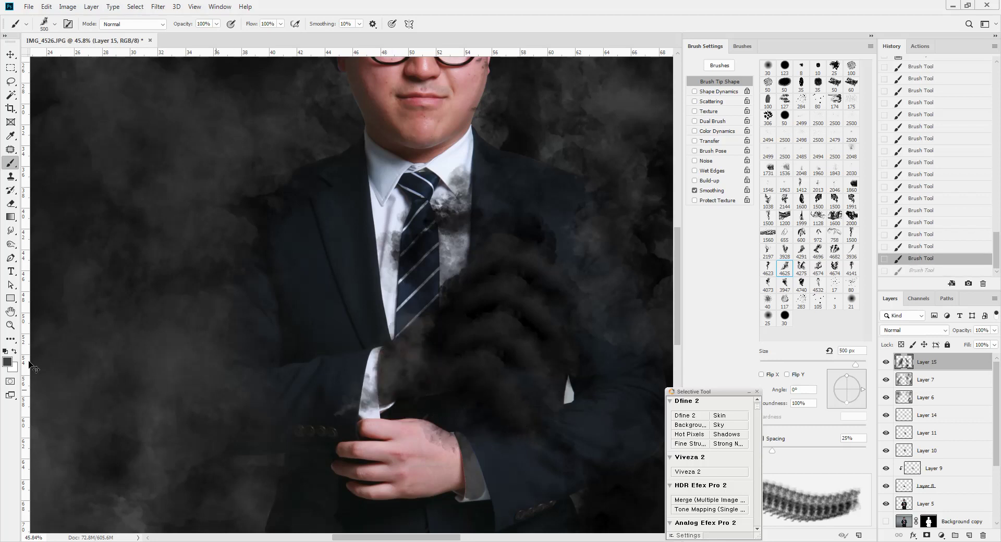
Set the foreground color to near-black #0a0a0a and stamp smoke over the shirt cuff and smoky hand, undoing a misplaced stamp
click(7, 362)
drag(645, 225, 604, 253)
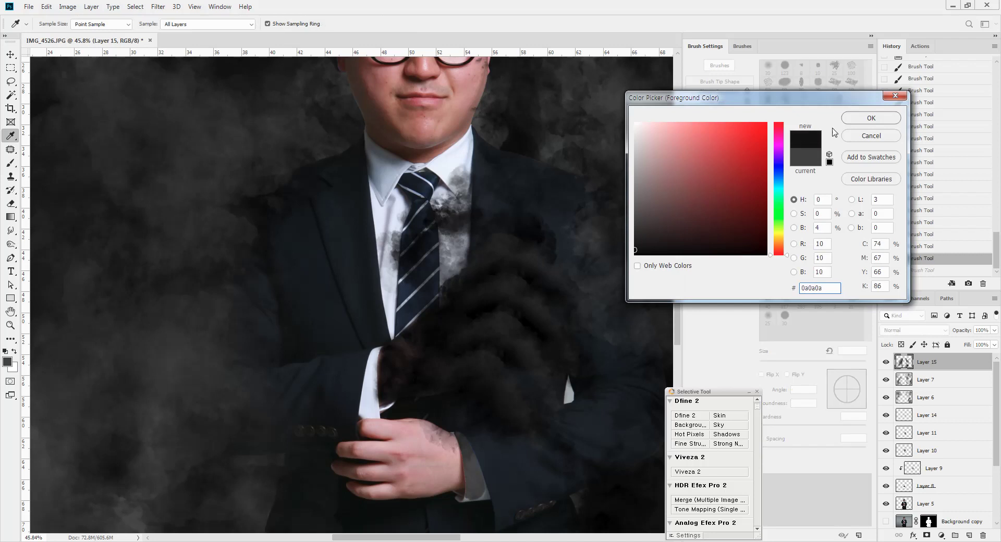
key(Return)
click(392, 363)
click(277, 422)
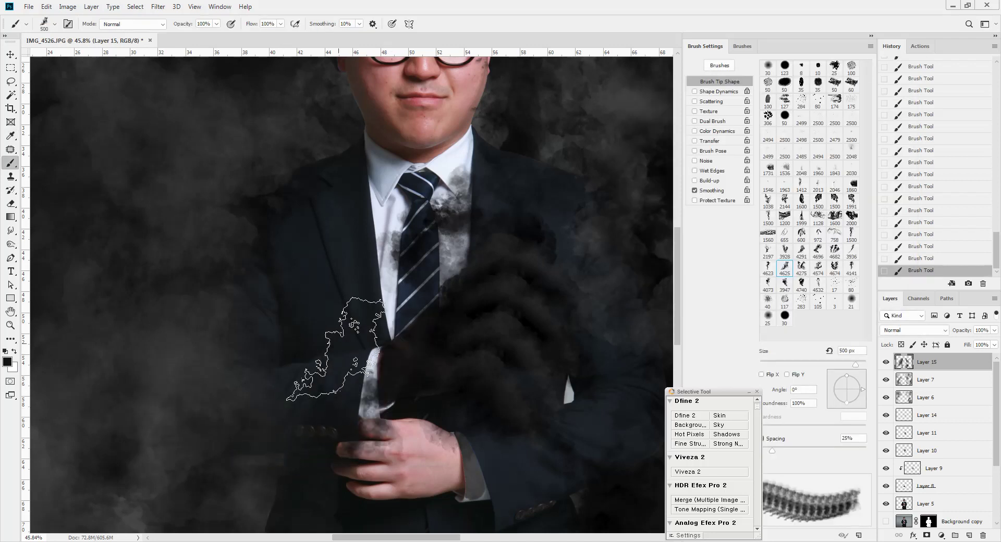
key(ctrl+z)
mouse_move(379, 354)
mouse_down()
mouse_move(386, 383)
mouse_move(425, 336)
mouse_move(475, 345)
mouse_up()
scroll(476, 345, down, 4)
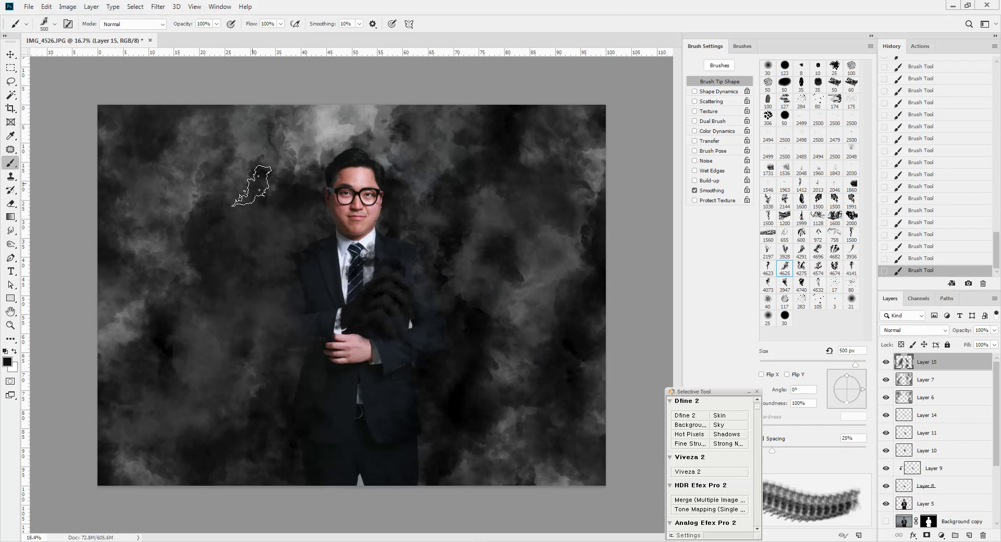
Stamp near-black smoke above the man's head with the 4696 tip at 1250 px and the 4682 tip at 475 px
scroll(257, 197, up, 4)
drag(330, 250, 236, 378)
key(ctrl+r)
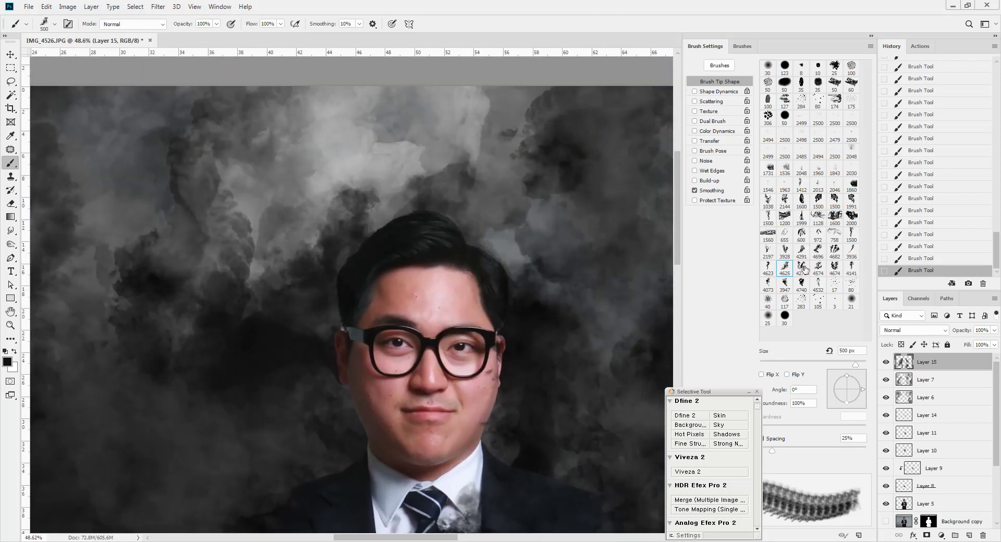
click(818, 251)
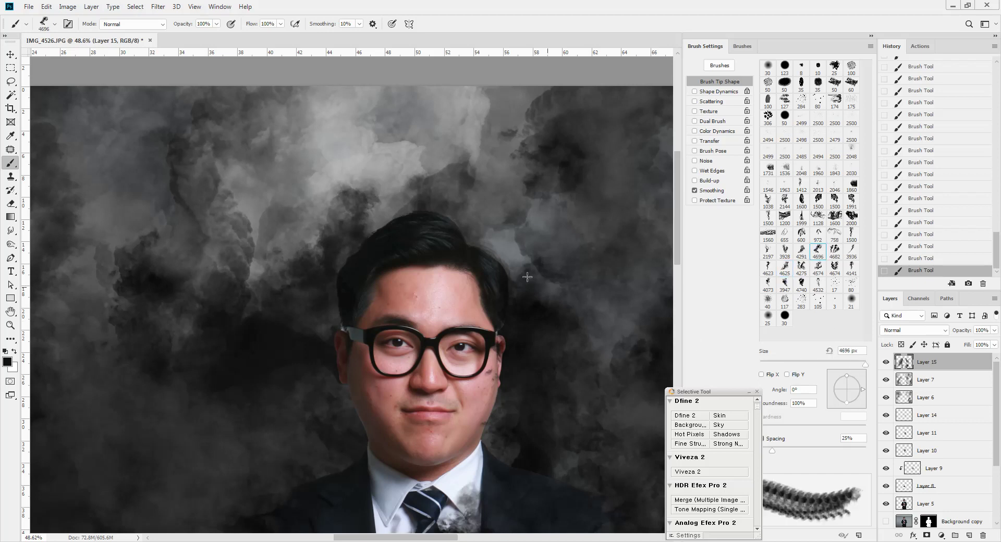
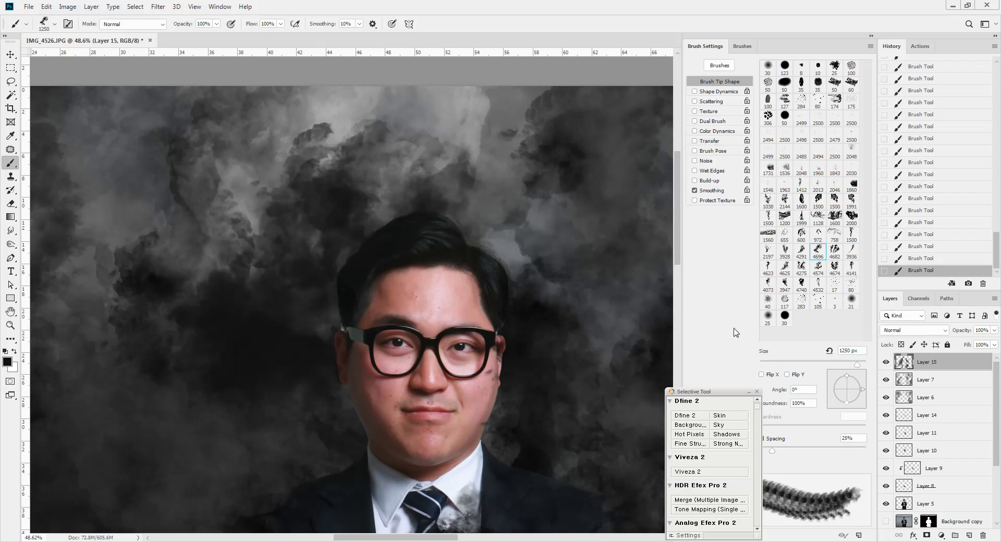
click(834, 253)
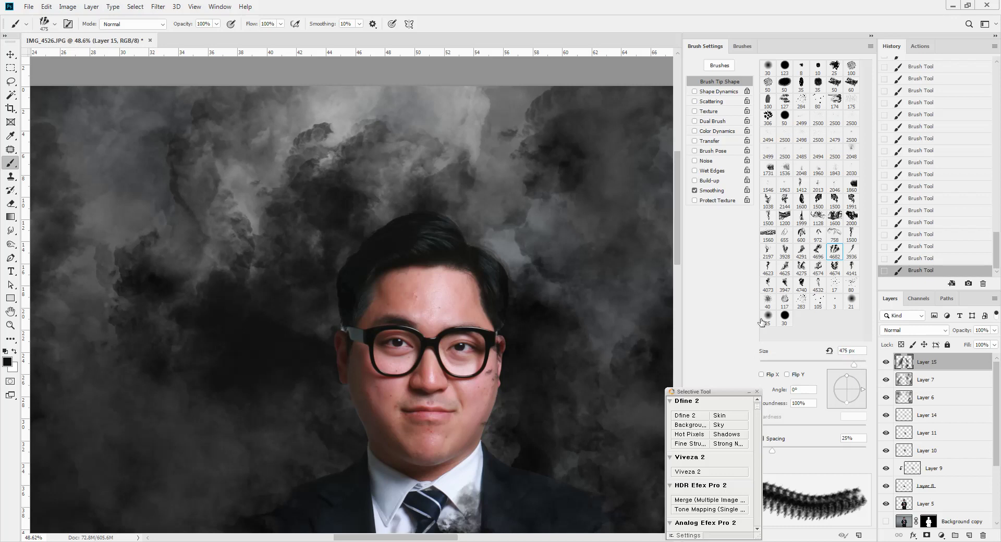
click(451, 191)
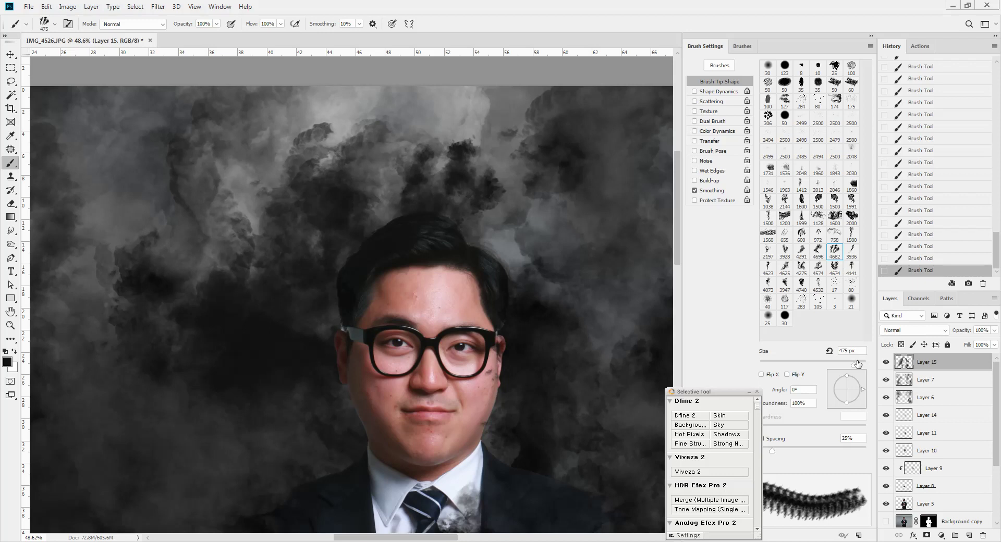
Stamp smoke to the right above the head with the 4674 tip at 1250 px and to the left with the 4141 tip at 1912 px
click(834, 268)
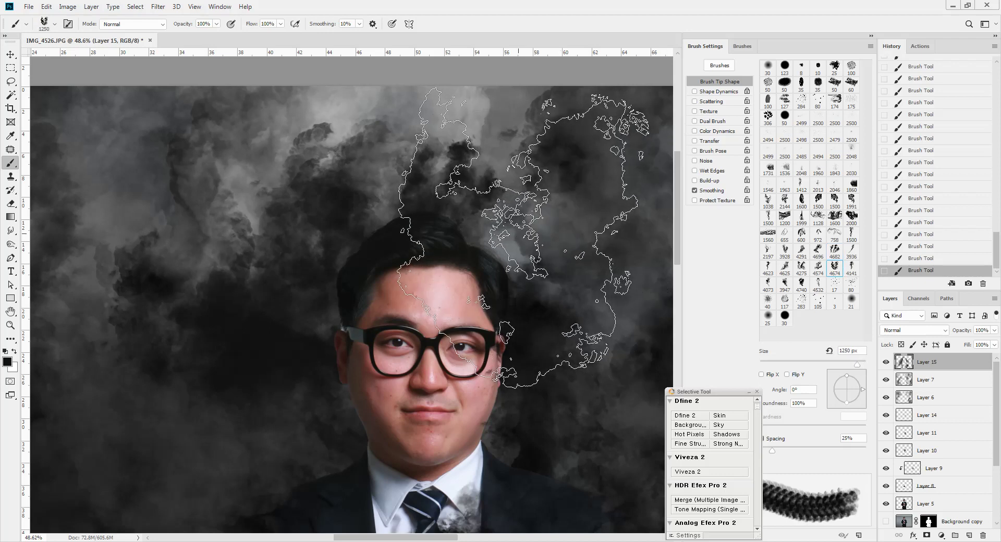
click(568, 177)
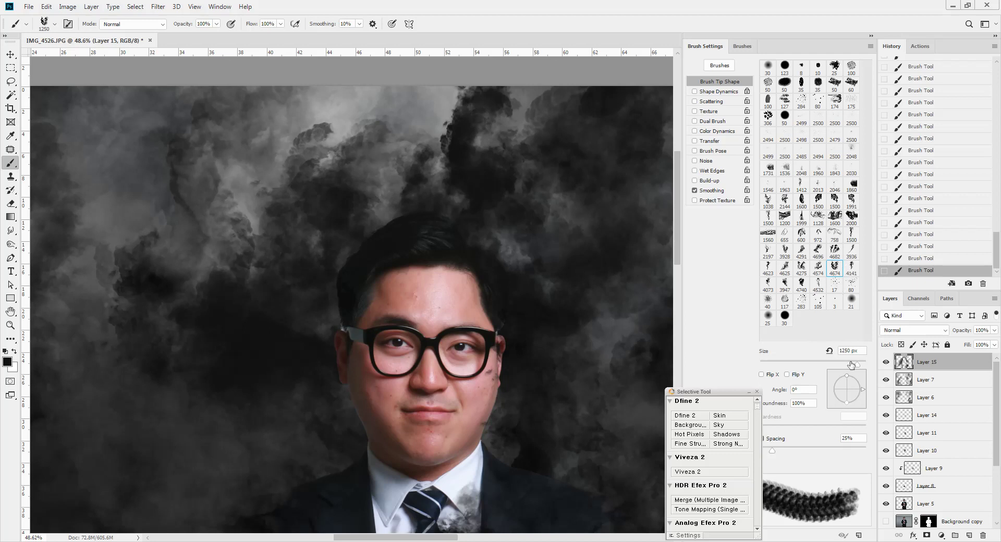
key(period)
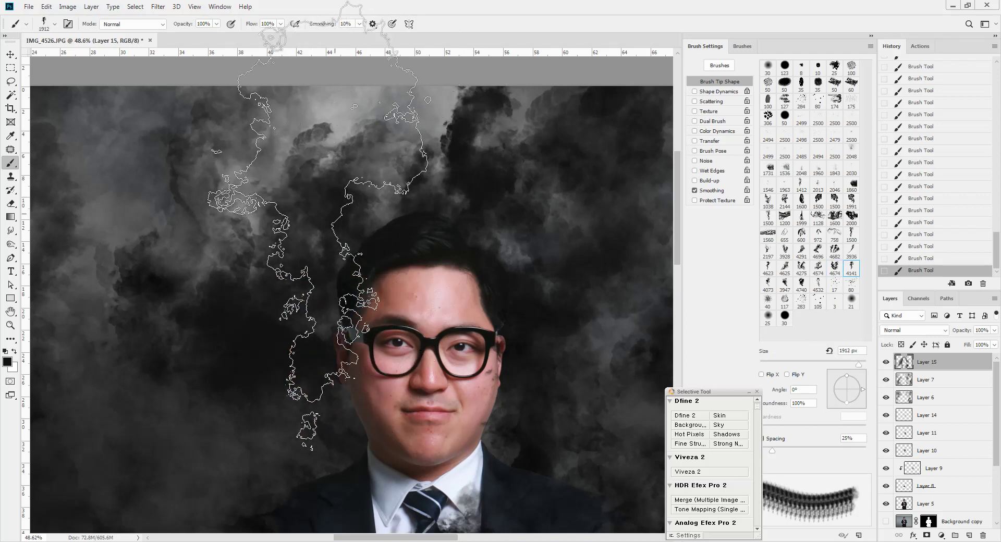
click(271, 188)
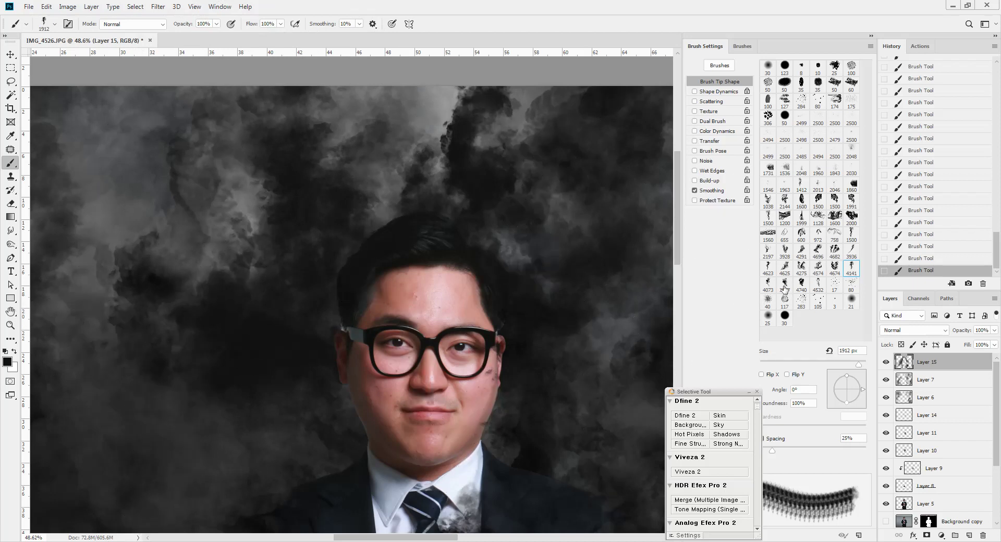
Cover the bright background patch above and to the left of the head with a 3947 tip smoke stamp at 1471 px
key(period)
key(period)
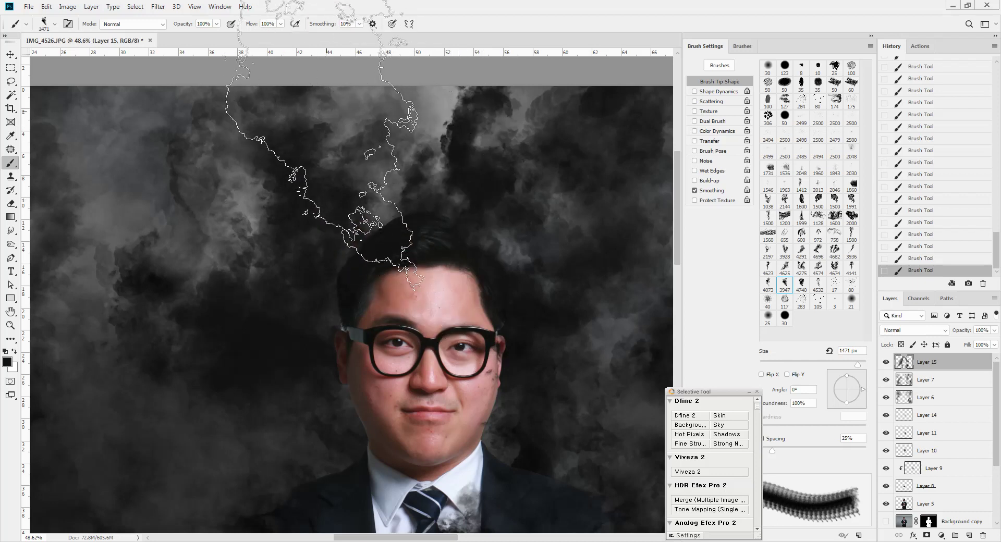
click(310, 91)
scroll(125, 198, down, 5)
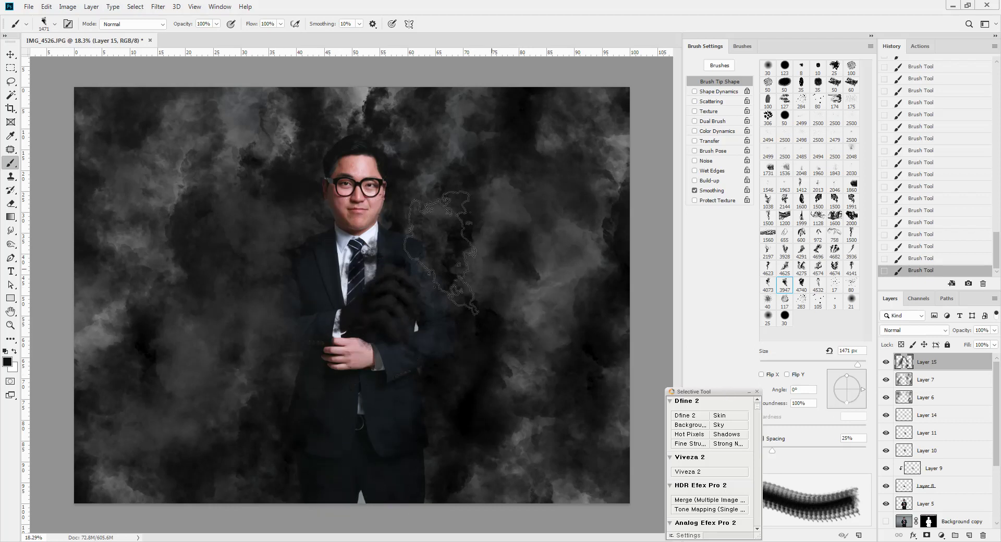
Examine the man's cheek and collar up close, toggling the smoke layers to check what each one contributes
key(l)
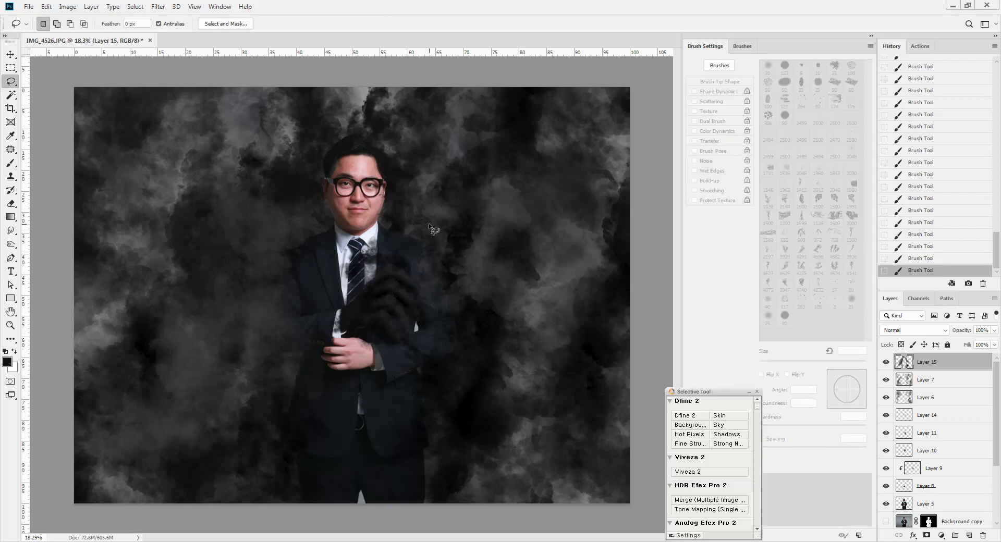
scroll(428, 224, up, 2)
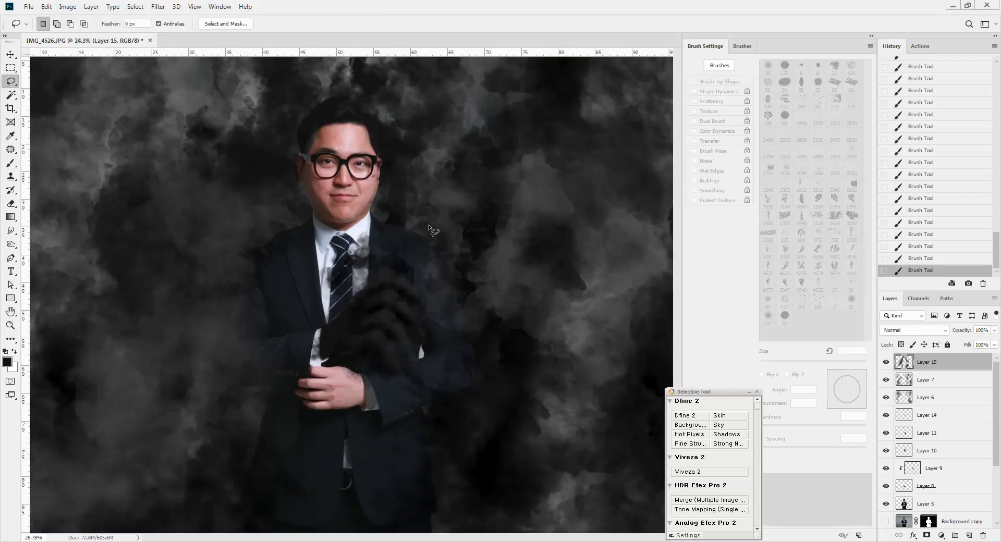
scroll(363, 187, up, 4)
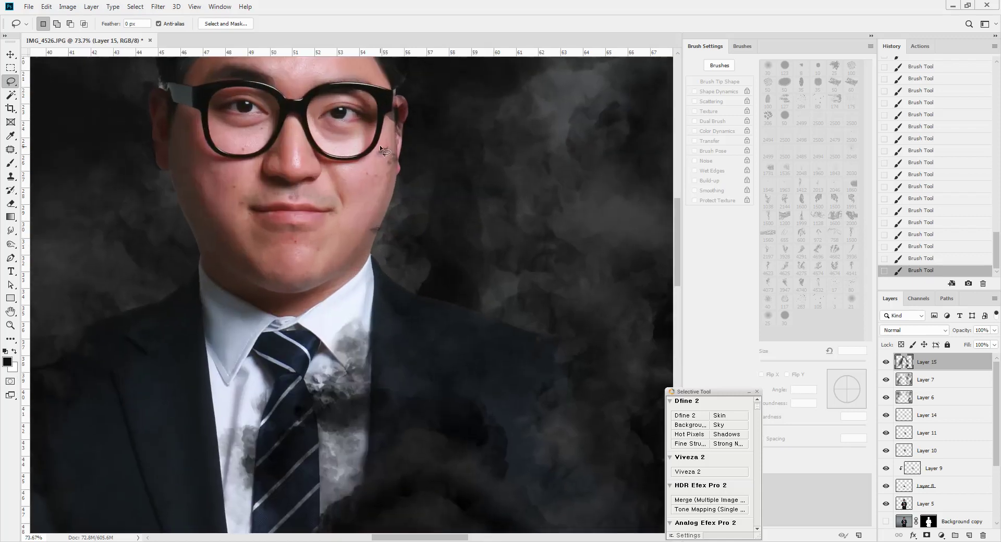
click(887, 363)
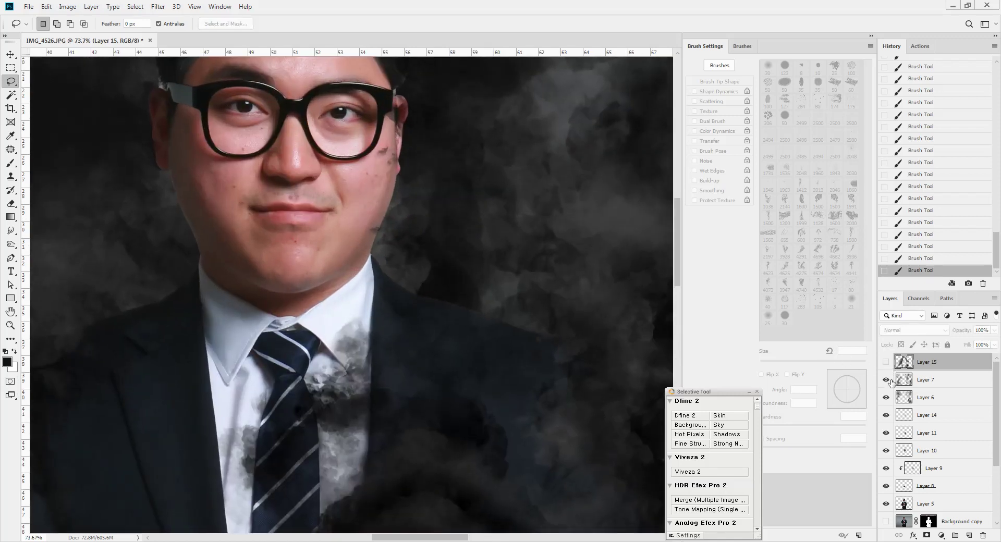
click(885, 399)
click(887, 362)
click(886, 451)
click(886, 451)
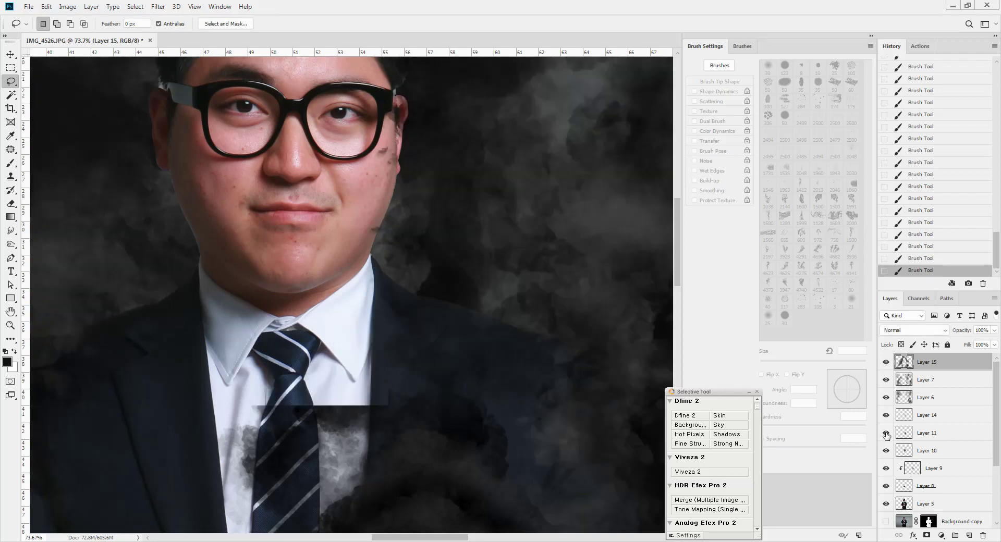
click(885, 416)
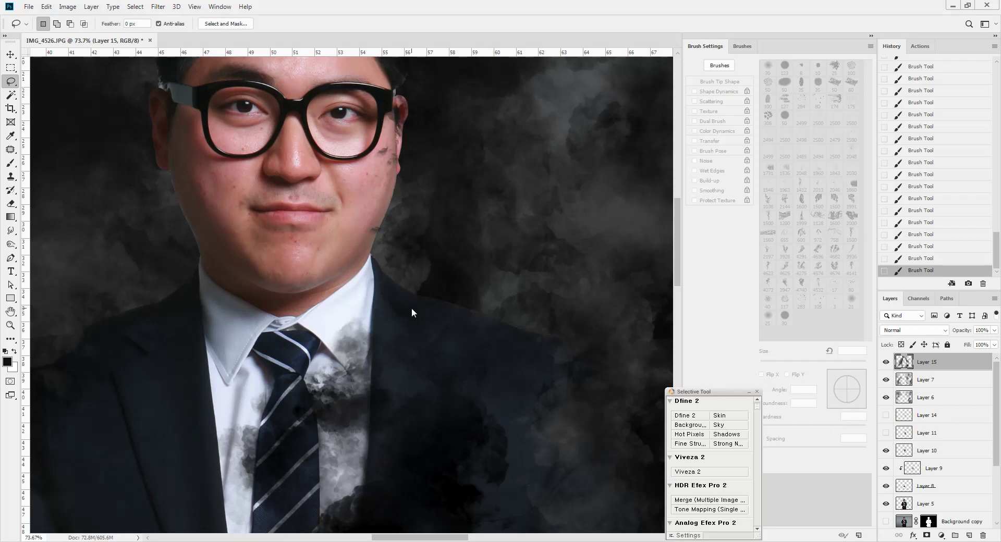
Save the layered composite in Photoshop format as IMG_4526, replacing the existing file, and show Layer 14 and Layer 11 again
key(ctrl+shift+s)
click(495, 440)
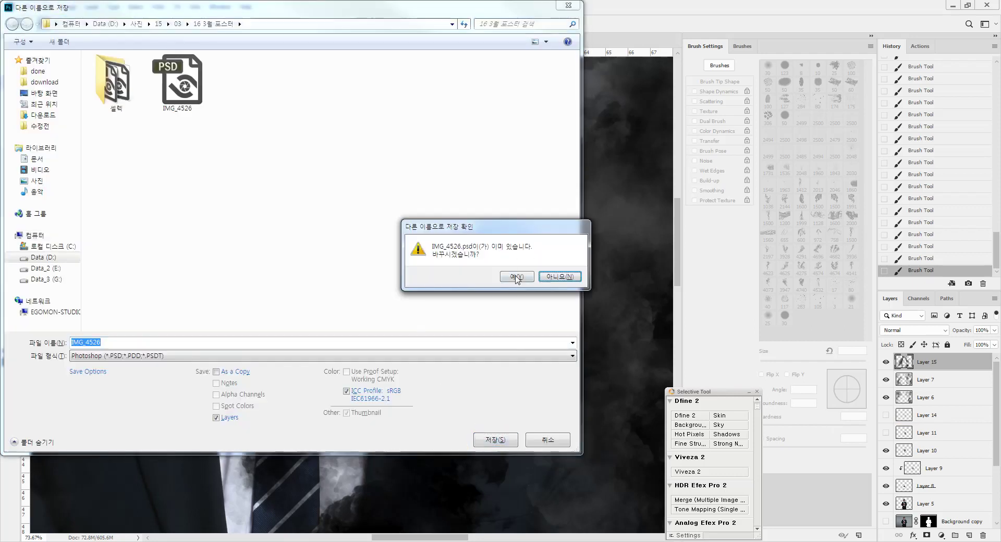
click(516, 277)
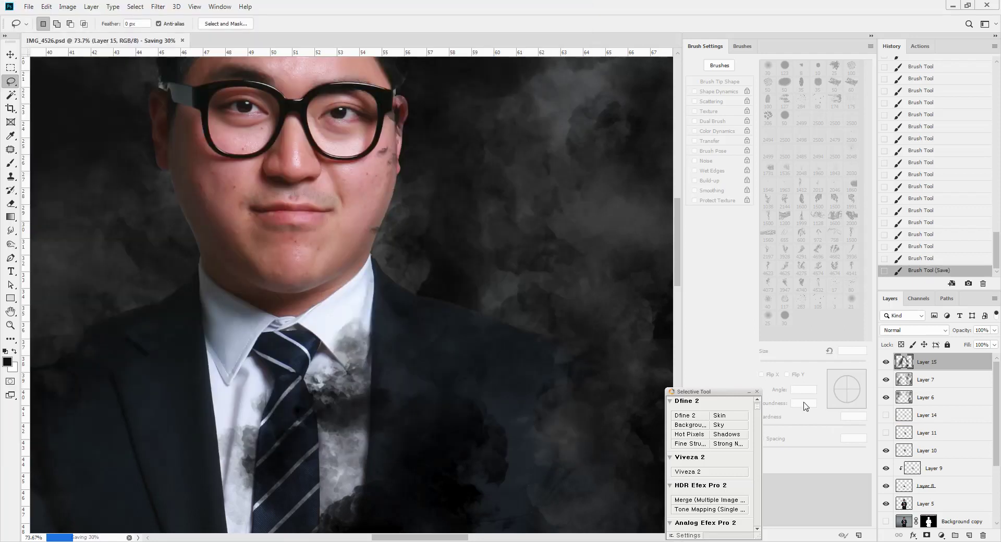
click(886, 415)
click(886, 433)
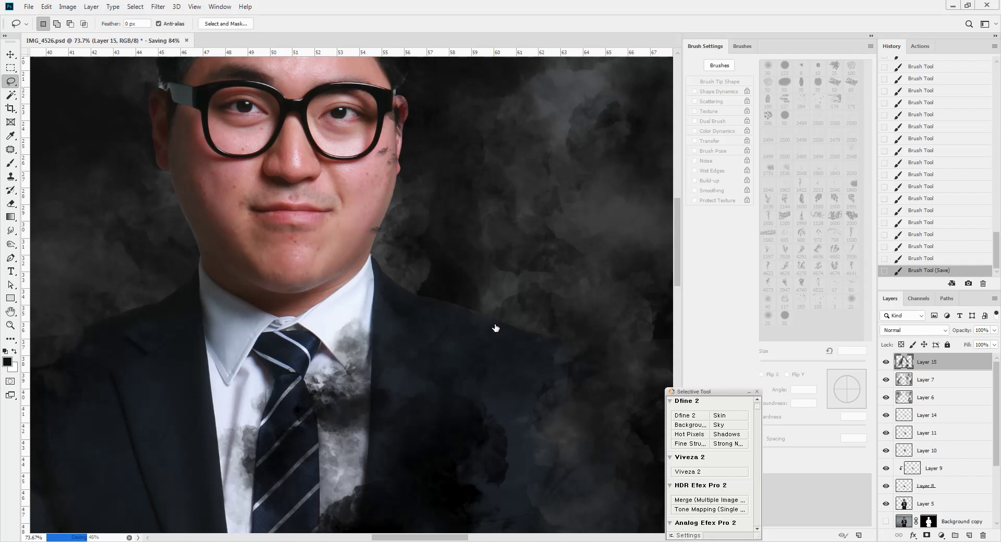
Hide Layer 9 and toggle the upper smoke layers to trace which one holds the specks on the man's cheek
scroll(503, 331, down, 2)
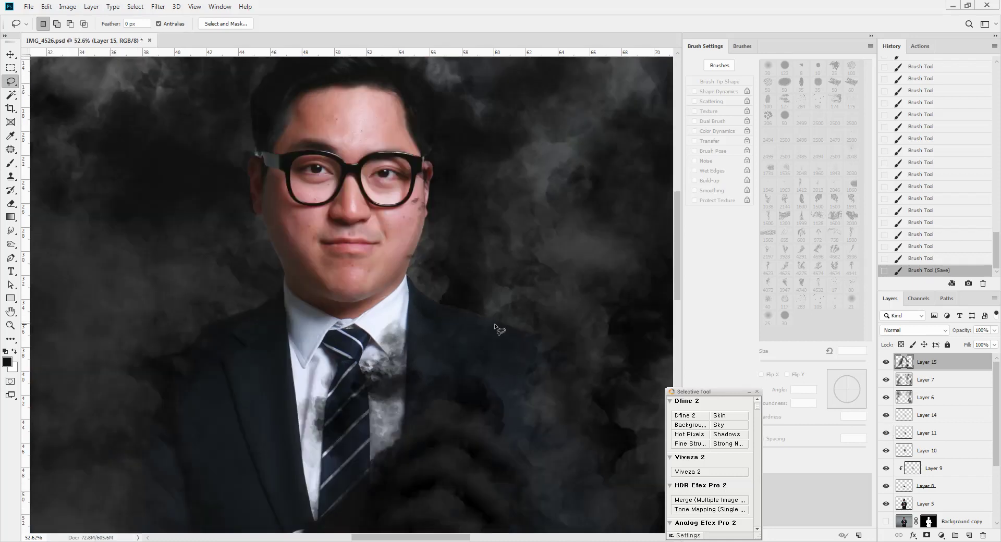
click(886, 486)
click(886, 468)
click(886, 382)
click(886, 398)
click(886, 363)
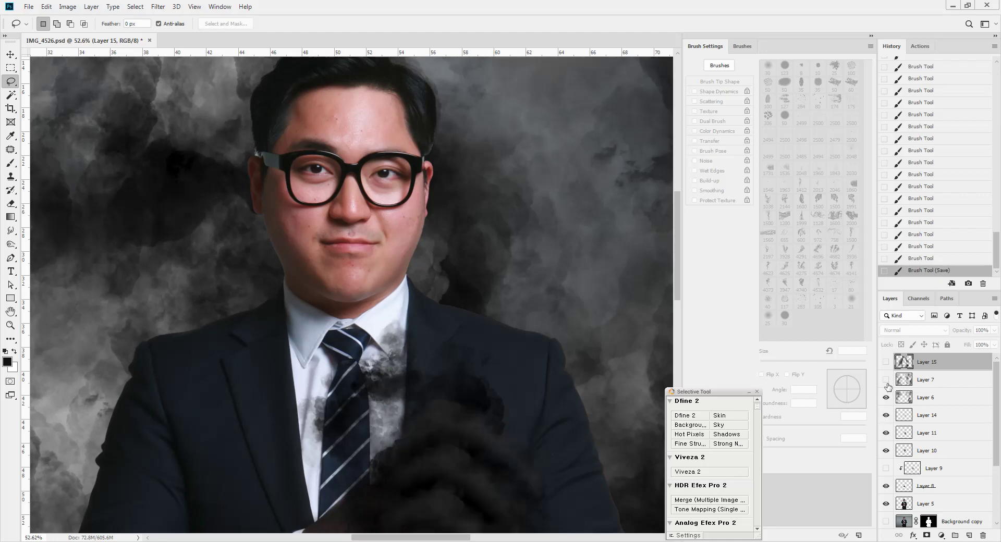
click(886, 363)
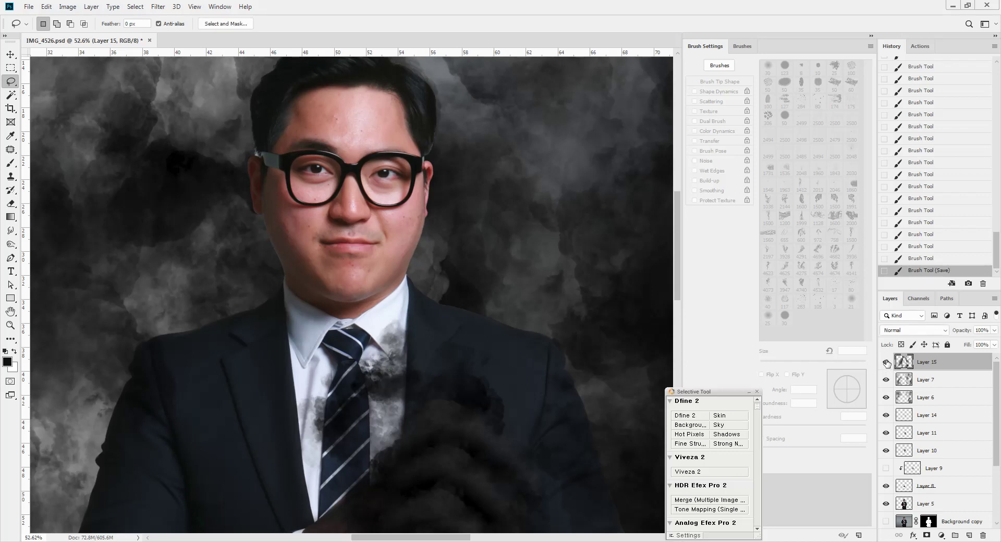
Erase the dark smoke specks from the man's cheek and jaw edge on Layer 15 with a soft 50 px eraser
drag(432, 210, 469, 217)
key(e)
drag(339, 156, 413, 174)
key(bracketleft)
key(bracketleft)
key(bracketleft)
key(bracketleft)
key(bracketleft)
key(bracketleft)
key(bracketleft)
key(bracketleft)
key(bracketleft)
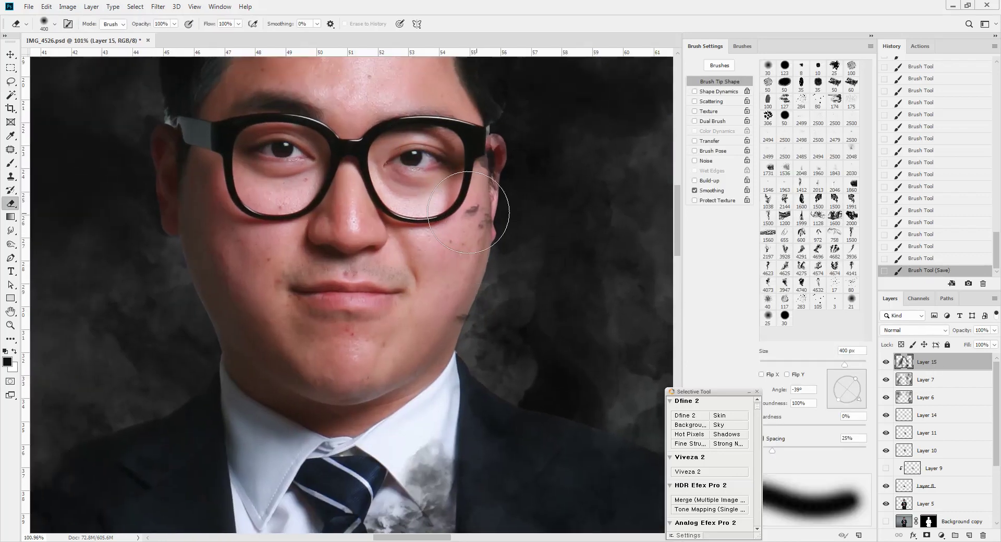
key(bracketleft)
drag(471, 206, 477, 211)
drag(461, 306, 453, 315)
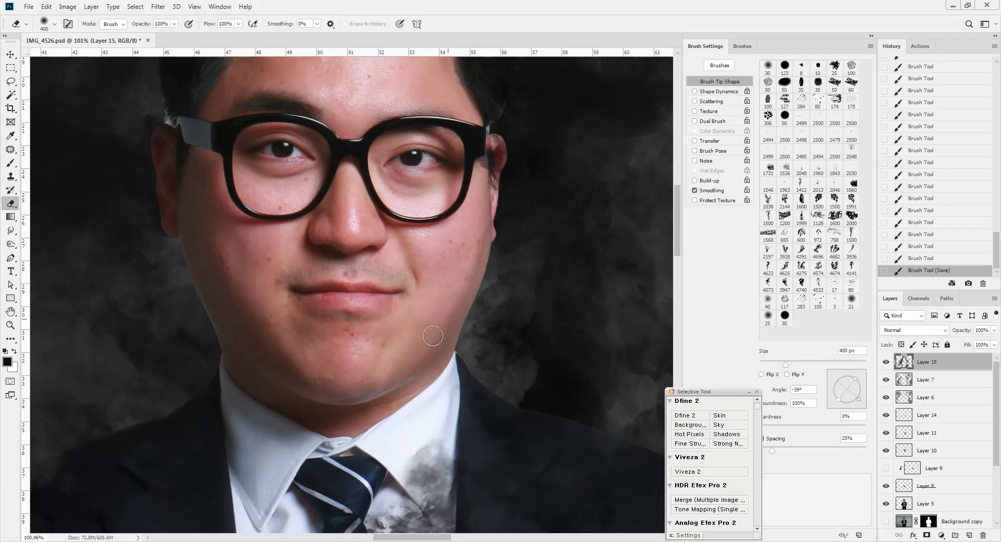
Check both sides of the face up close for remaining smoke specks and edge problems, and make Layer 5 active
drag(251, 215, 380, 321)
drag(358, 255, 367, 308)
drag(478, 292, 453, 262)
drag(436, 300, 413, 295)
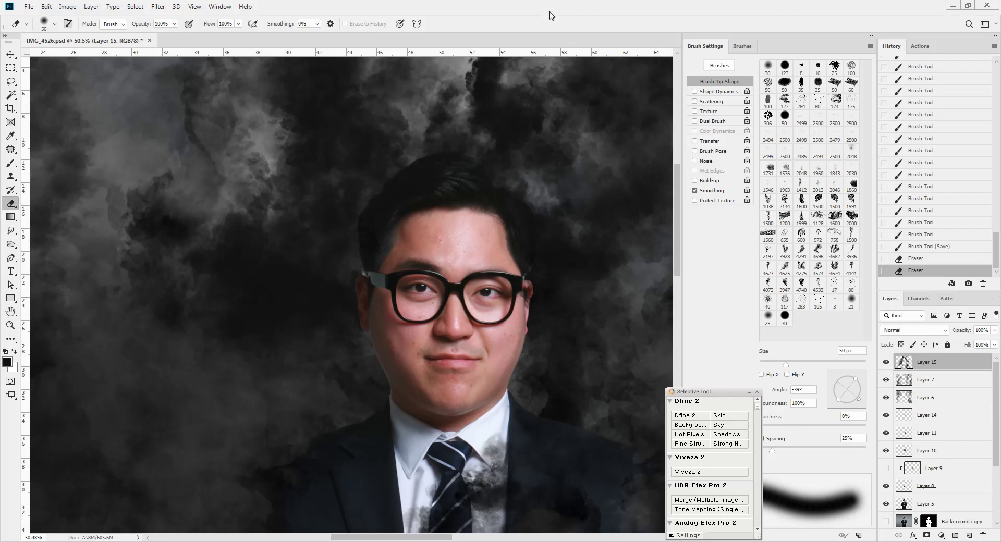
drag(408, 375, 363, 279)
drag(382, 344, 388, 200)
mouse_move(331, 130)
mouse_down()
mouse_move(355, 120)
mouse_move(375, 240)
mouse_move(391, 190)
mouse_up()
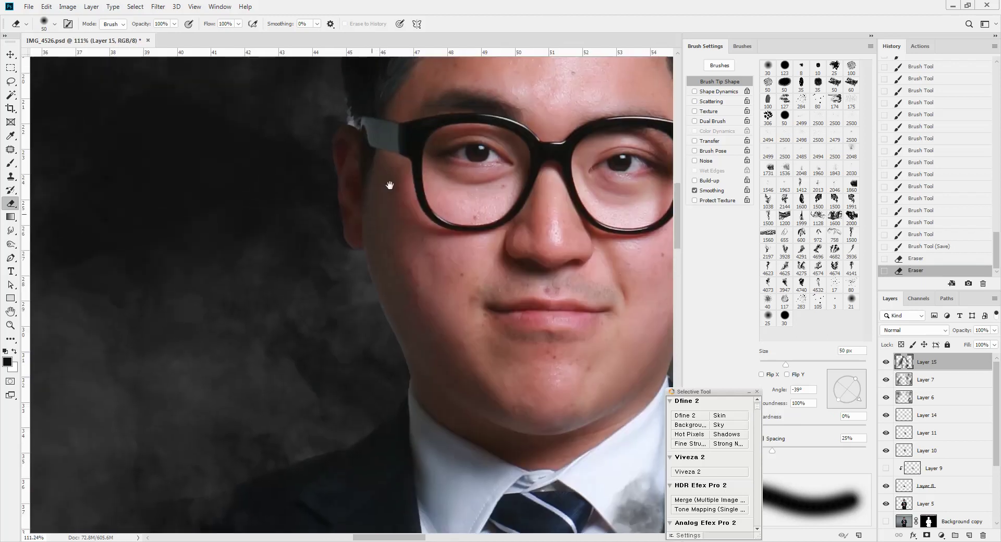
click(931, 505)
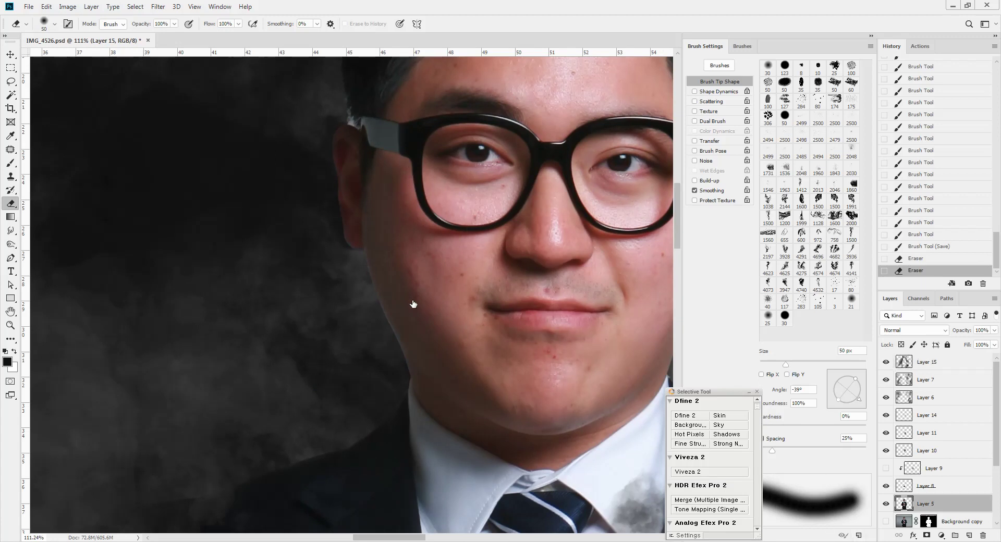
scroll(413, 303, down, 3)
key(q)
key(g)
drag(340, 123, 352, 224)
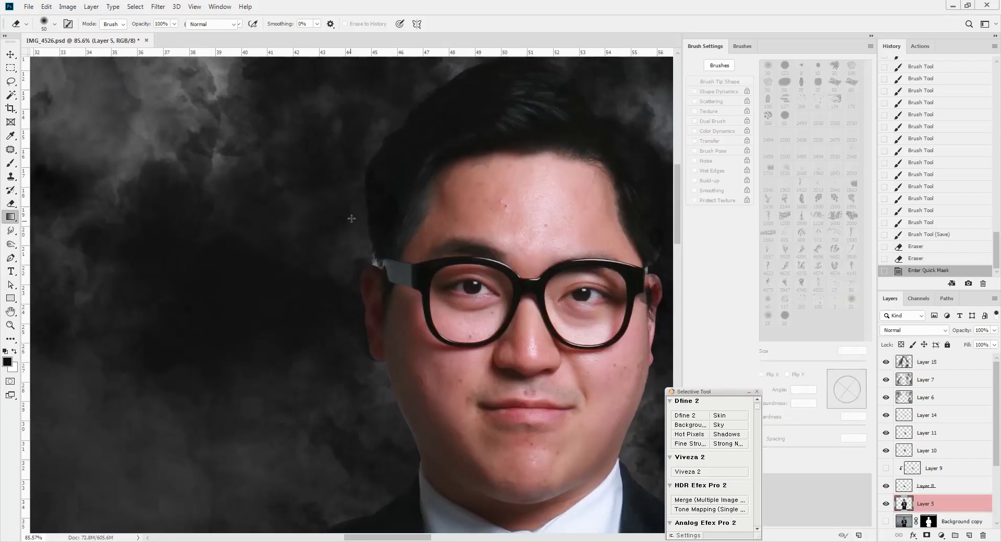
drag(342, 161, 435, 162)
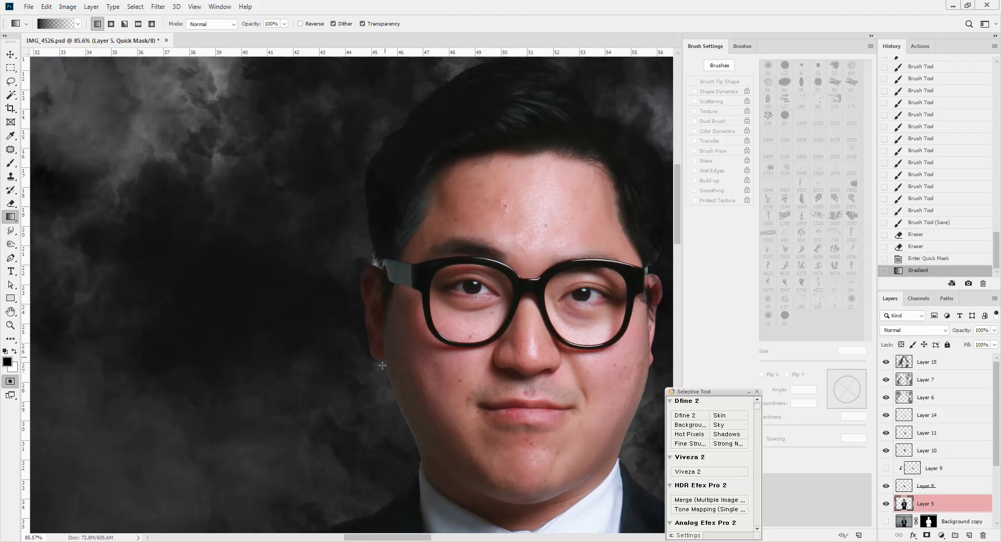
drag(359, 412, 378, 365)
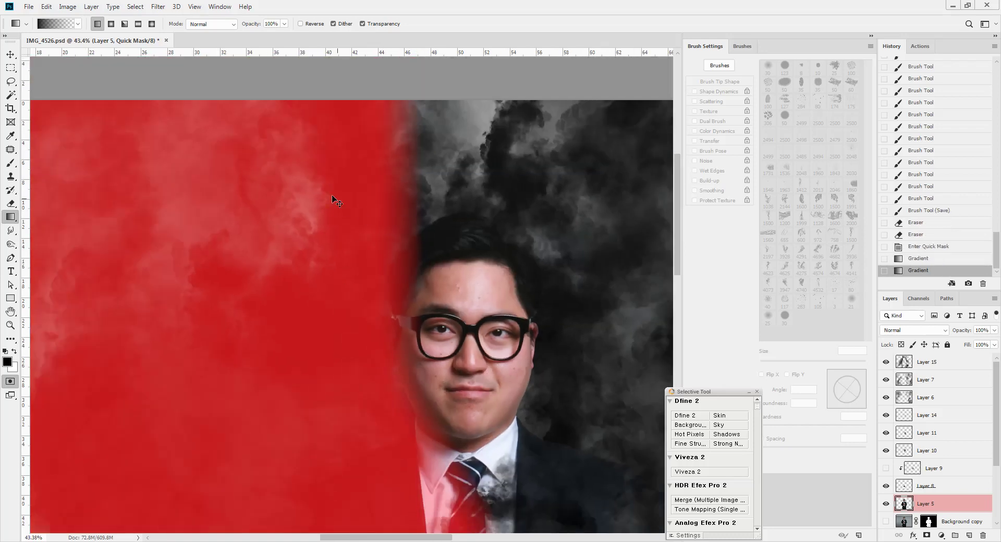
key(q)
key(ctrl+d)
Paint a Quick Mask band around the head and along both shoulders with a soft 200 px brush
key(q)
key(b)
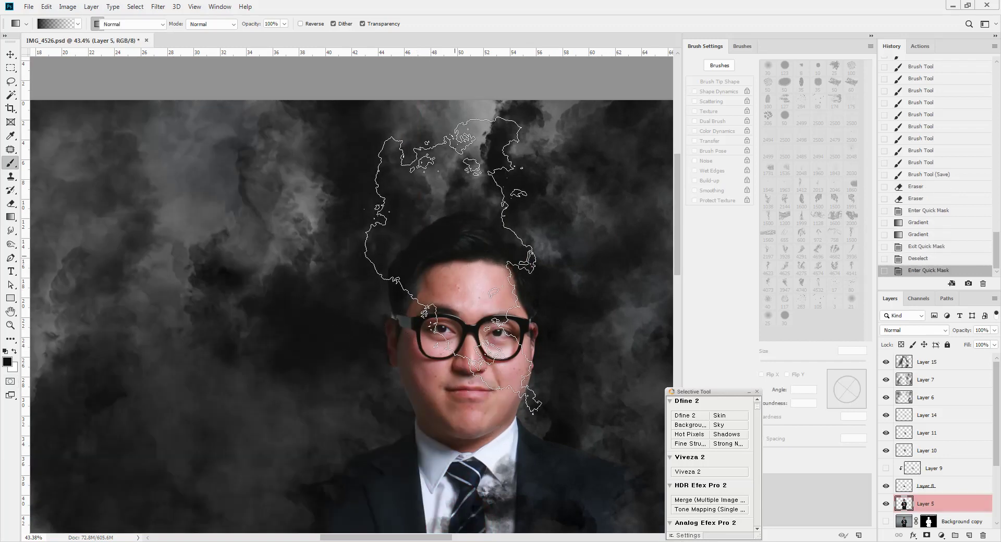
click(767, 67)
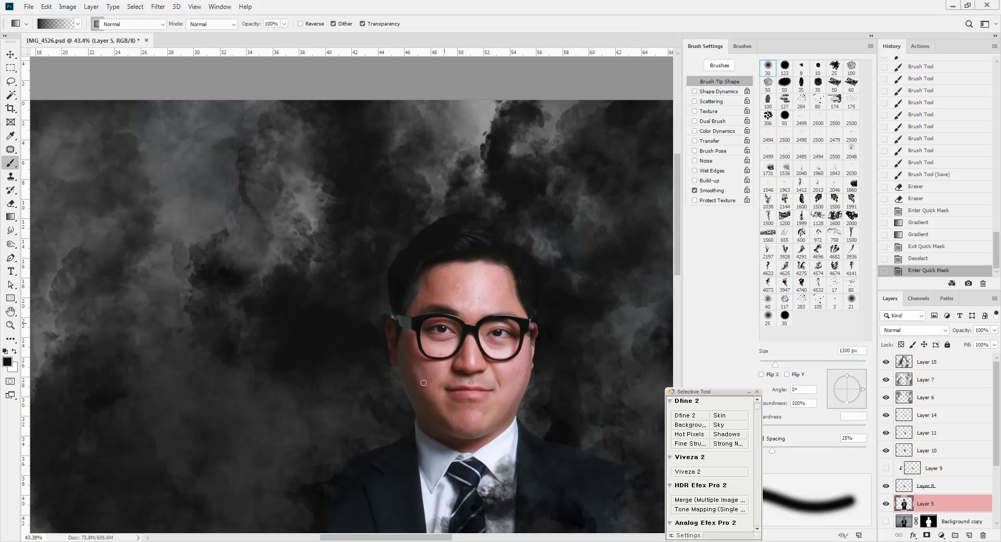
mouse_move(410, 413)
mouse_down()
mouse_move(382, 312)
mouse_move(389, 262)
mouse_move(431, 215)
mouse_move(490, 198)
mouse_move(544, 238)
mouse_move(549, 338)
mouse_move(530, 422)
mouse_move(629, 464)
mouse_up()
drag(380, 440, 272, 436)
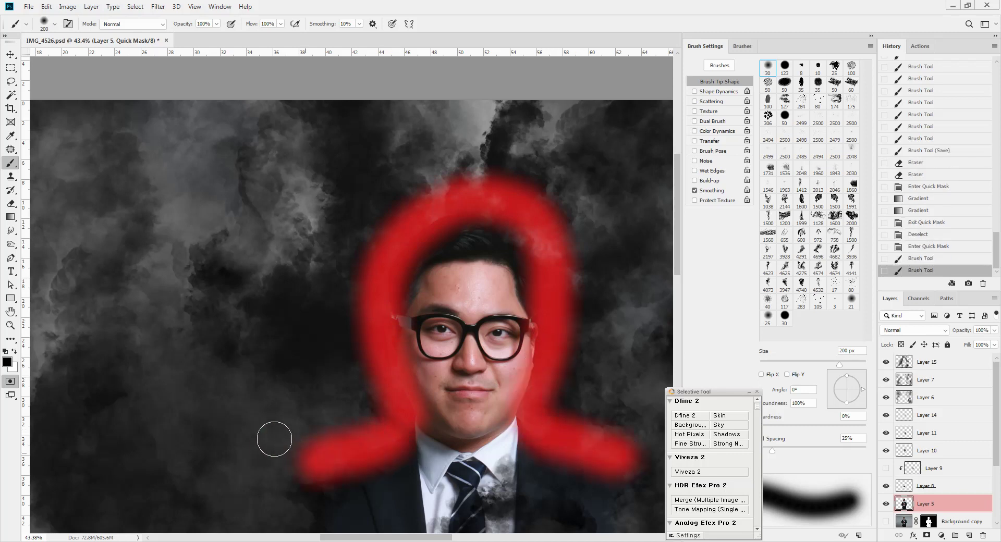
Turn the mask into a selection feathered by 10 pixels, darken it with Curves from input 140 to output 115, and deselect
key(q)
key(shift+F6)
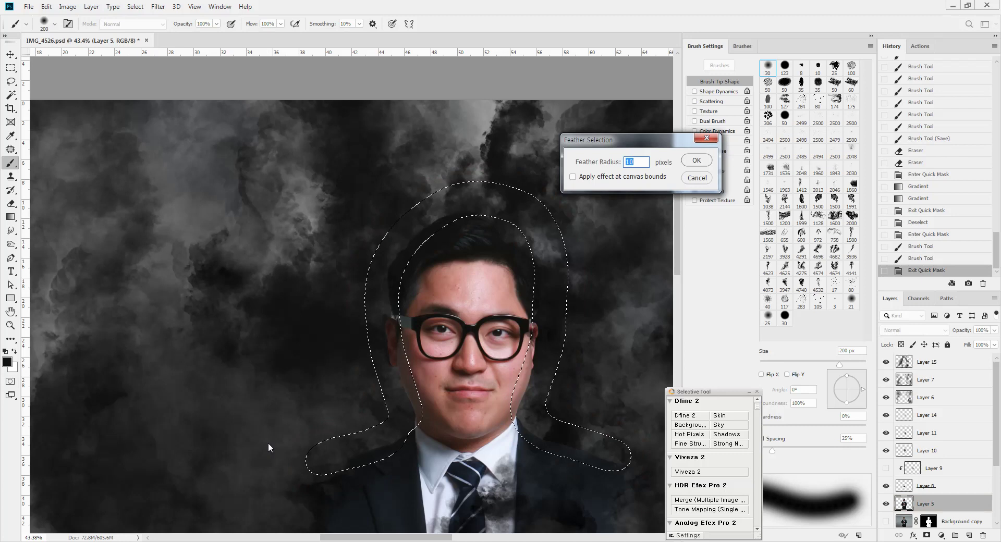
key(Return)
key(ctrl+d)
key(ctrl+m)
drag(767, 217, 769, 228)
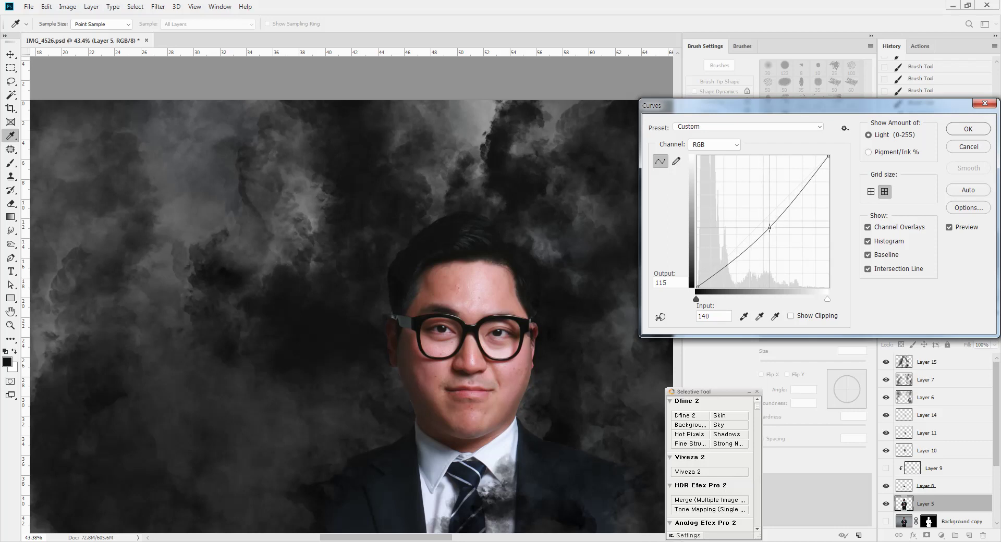
key(Return)
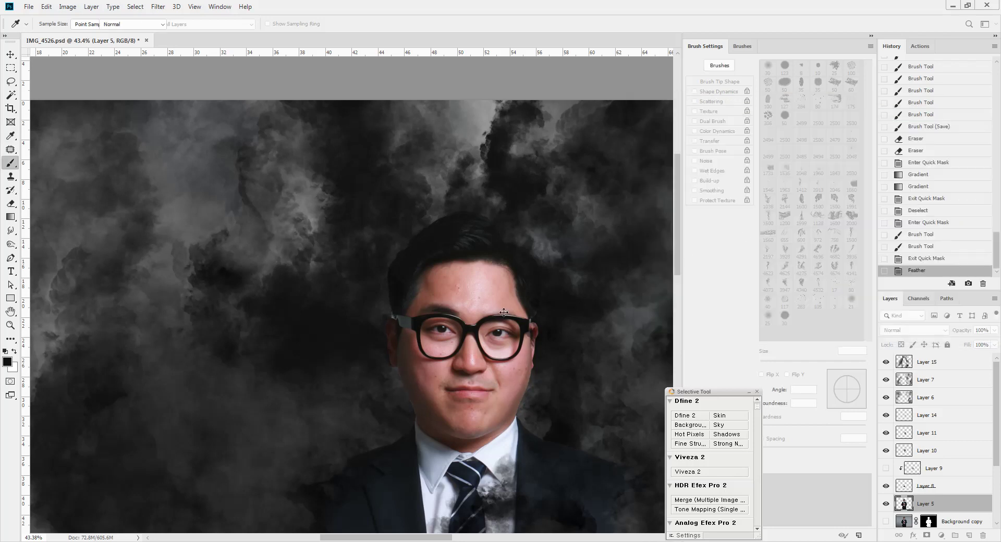
drag(481, 303, 443, 233)
key(ctrl+d)
Mask the head, collar and chest in Quick Mask with several overlapping radial gradients
key(g)
key(q)
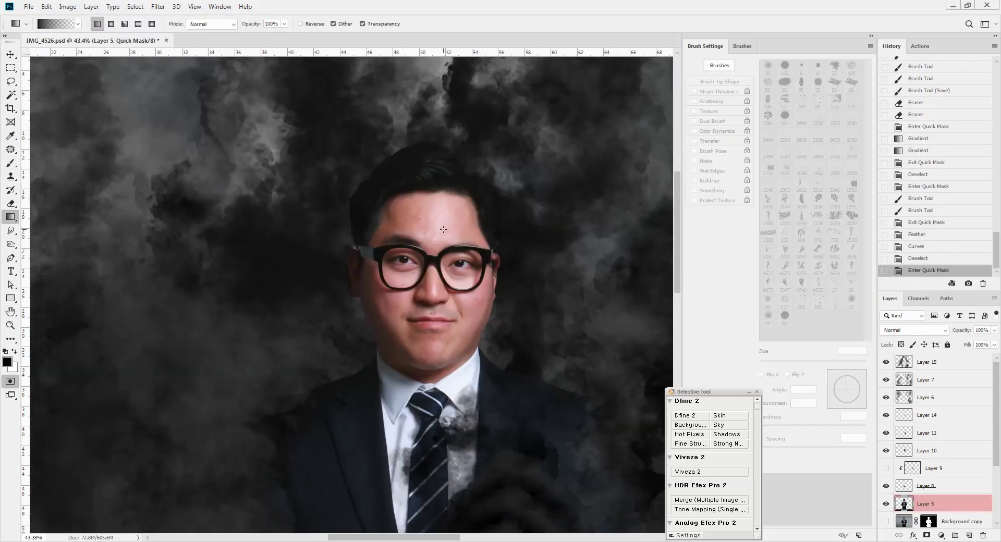
key(bracketright)
drag(485, 204, 540, 176)
drag(440, 297, 516, 255)
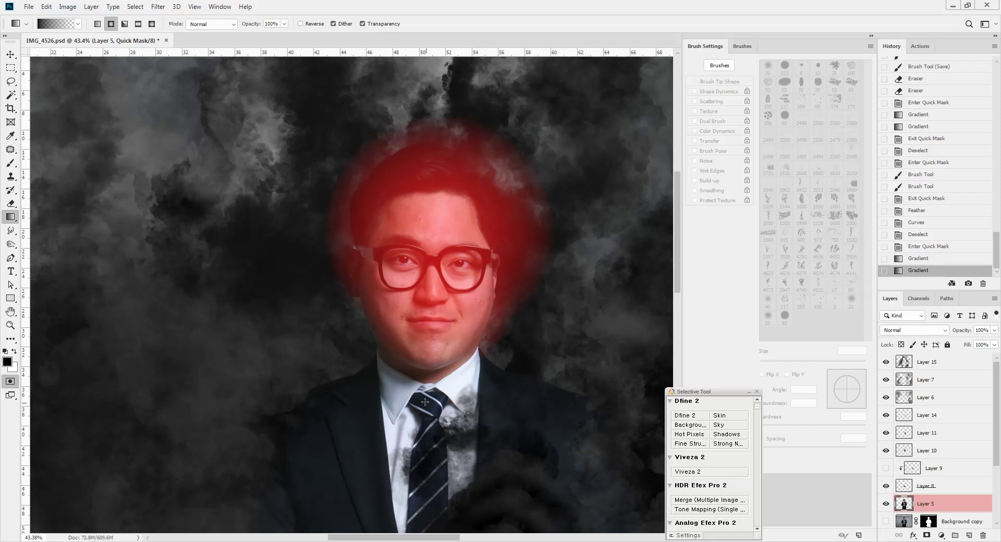
drag(442, 393, 554, 344)
drag(428, 471, 527, 404)
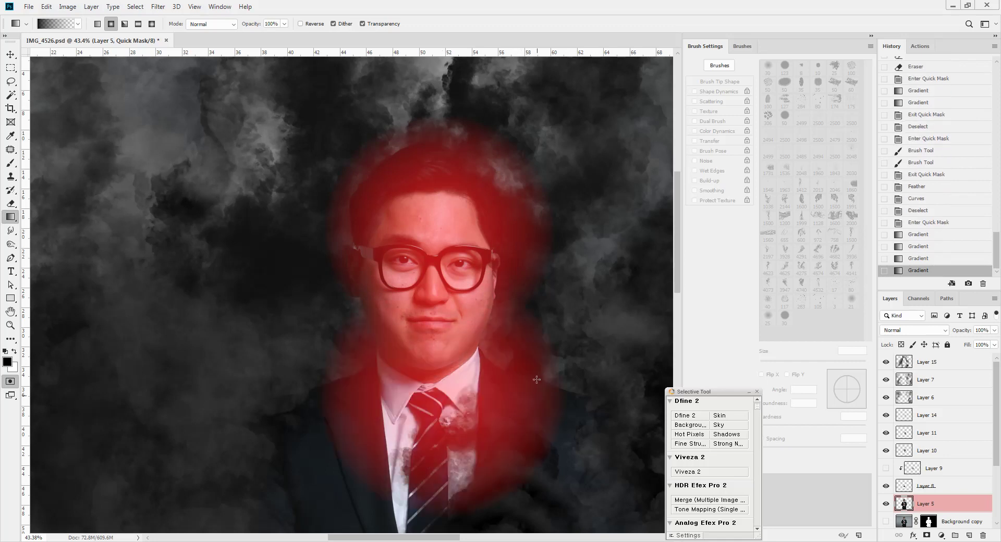
Convert the gradient mask to a selection, darken the head and chest on Layer 5 slightly with Curves, and deselect
key(q)
key(ctrl+m)
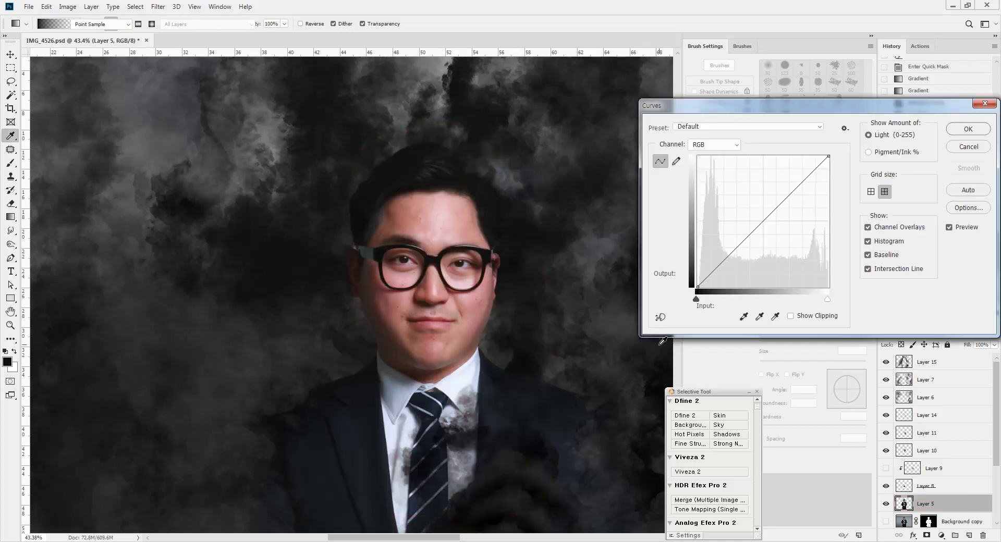
drag(765, 219, 767, 228)
key(Return)
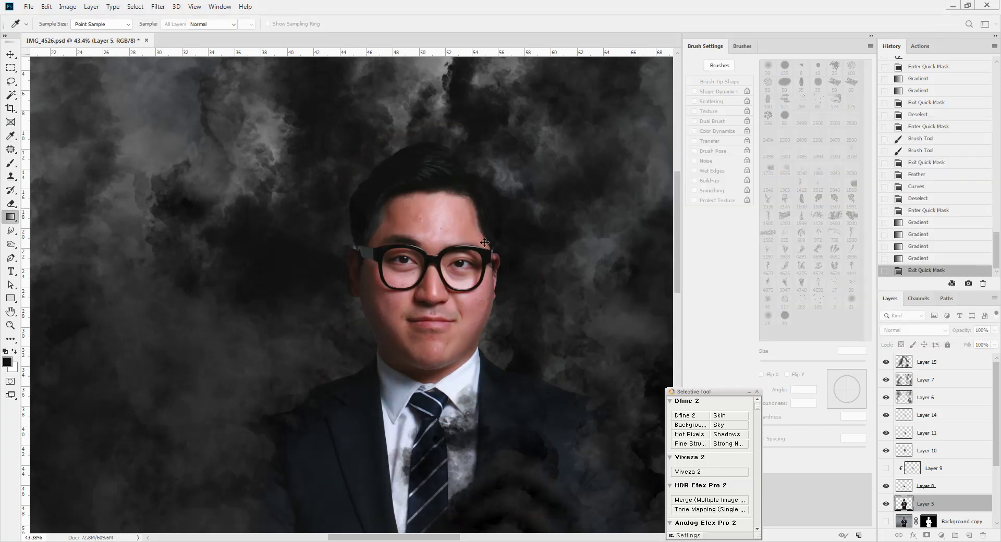
key(g)
scroll(484, 245, down, 4)
drag(499, 313, 451, 271)
key(ctrl+r)
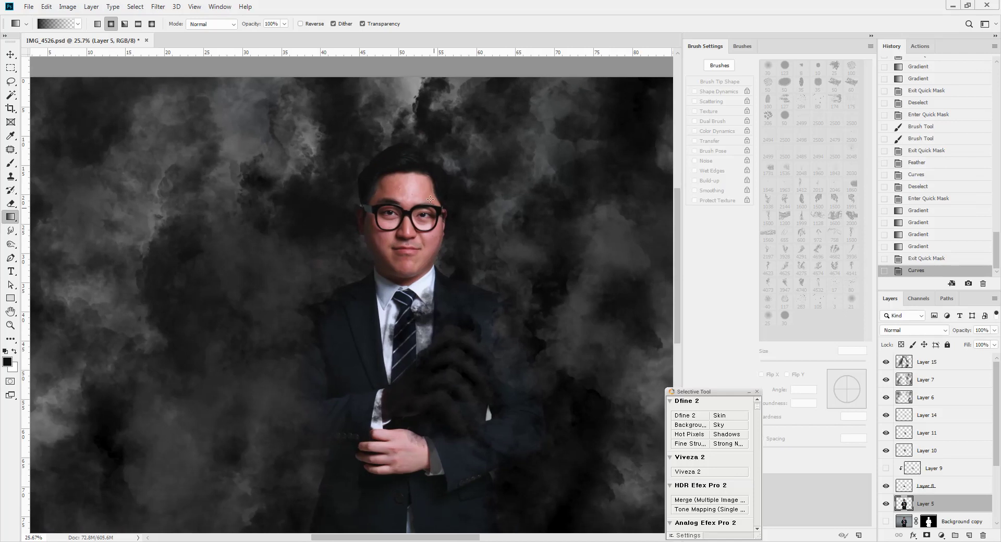
scroll(437, 215, up, 3)
key(ctrl+d)
Load the image's highlights as a selection, lower Layer 5's saturation to -48 with Hue/Saturation, and deselect
key(ctrl+u)
key(Escape)
key(ctrl+alt+2)
key(ctrl+u)
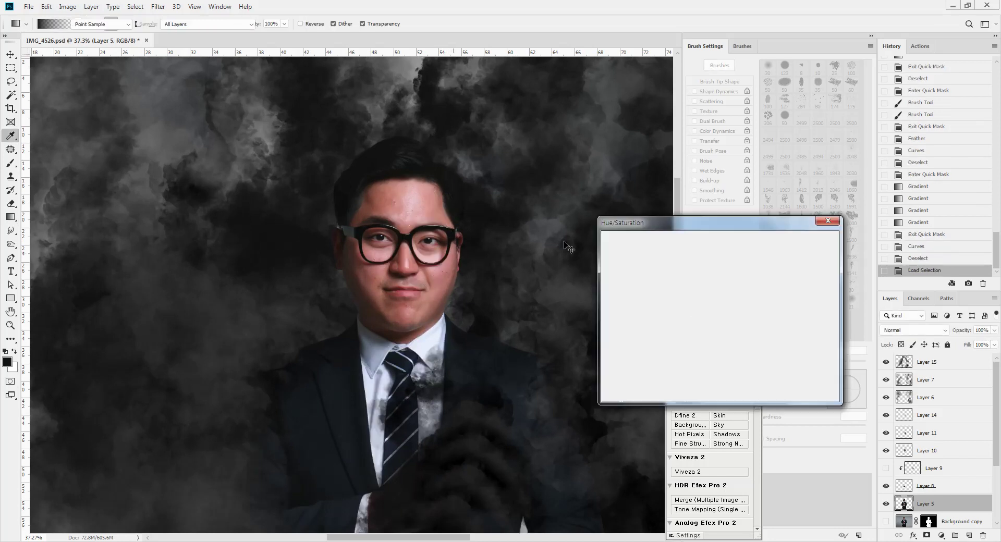
drag(695, 319, 680, 323)
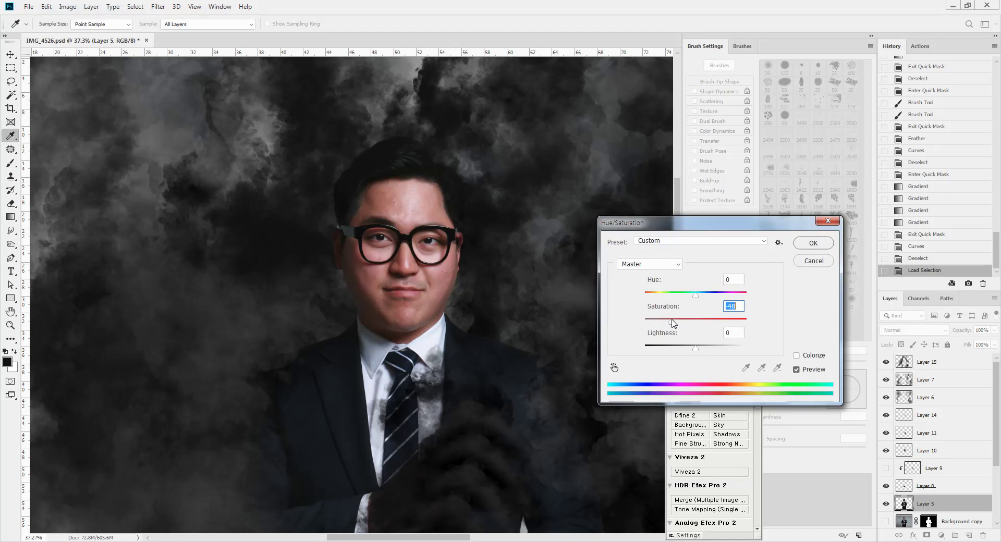
click(813, 243)
key(g)
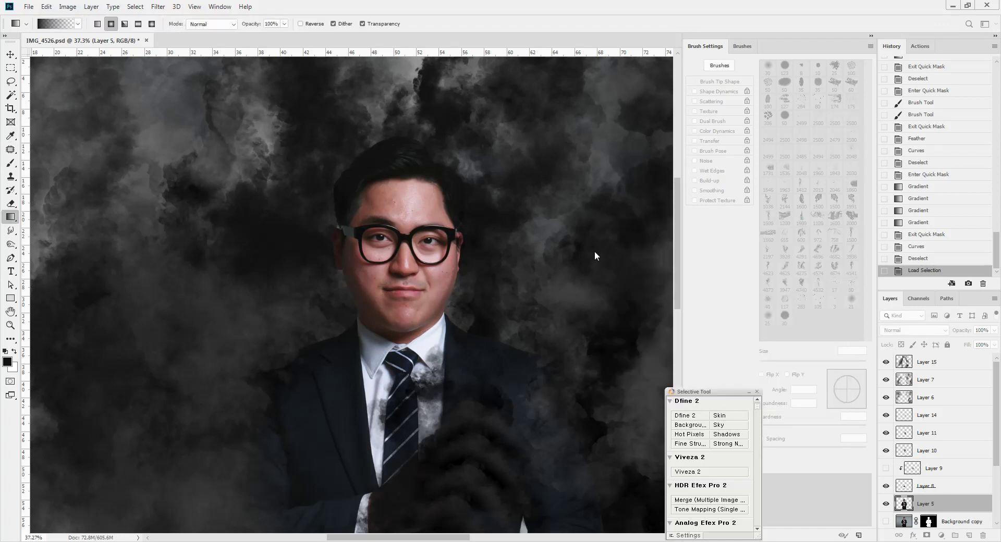
key(ctrl+d)
Cover the light gap between the trouser legs and darken the lower background on Layer 15 with the 4740 smoke tip at 1250 px
key(l)
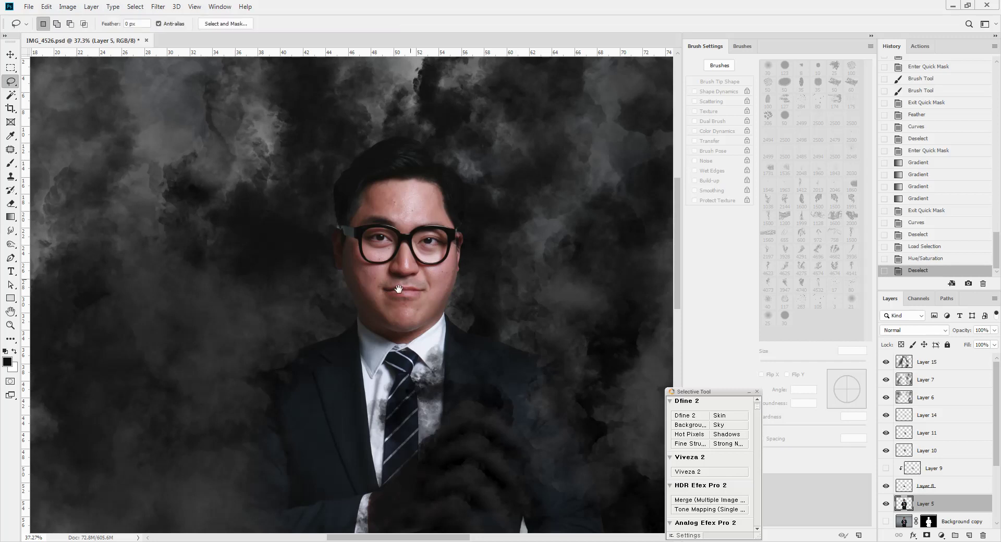
drag(381, 360, 476, 233)
drag(432, 351, 363, 171)
drag(404, 309, 379, 231)
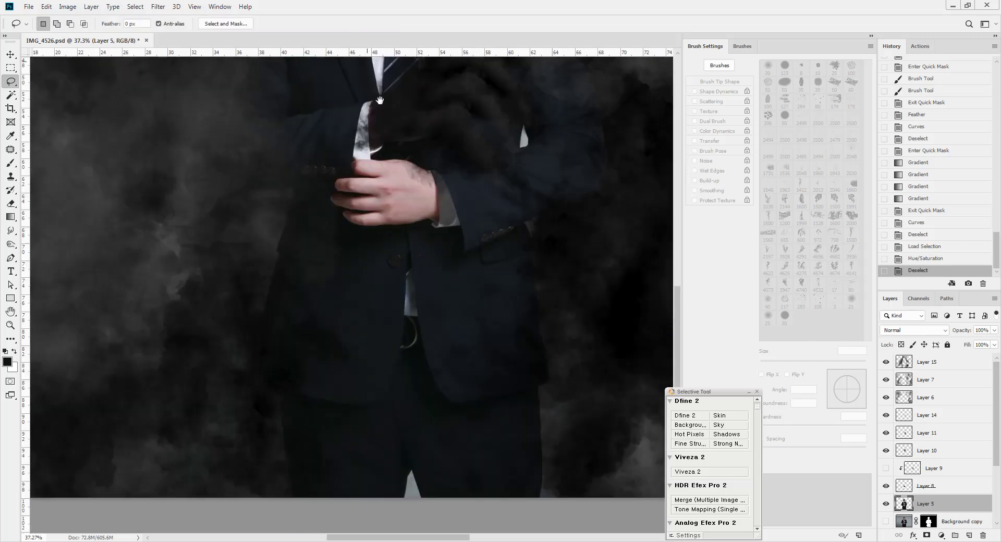
drag(445, 396, 429, 342)
key(b)
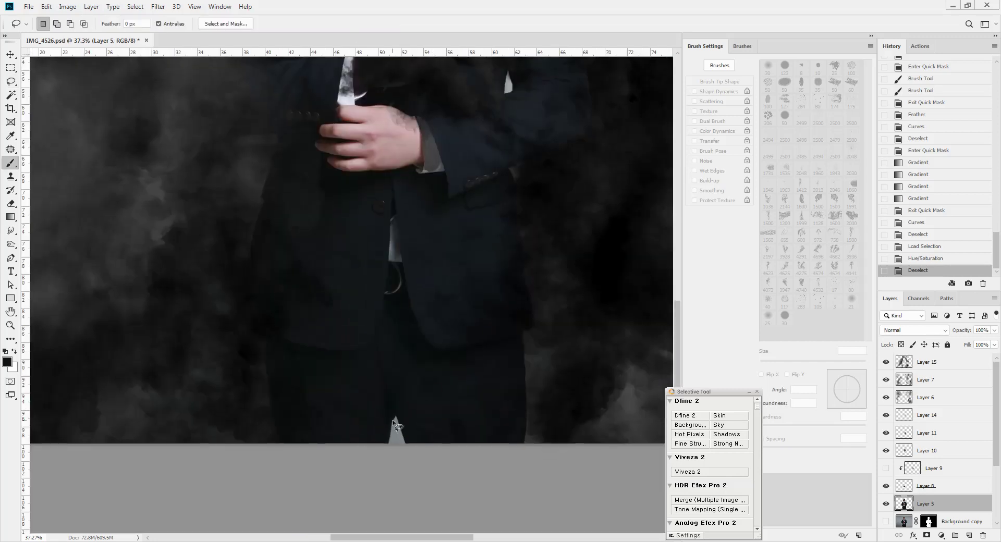
click(922, 365)
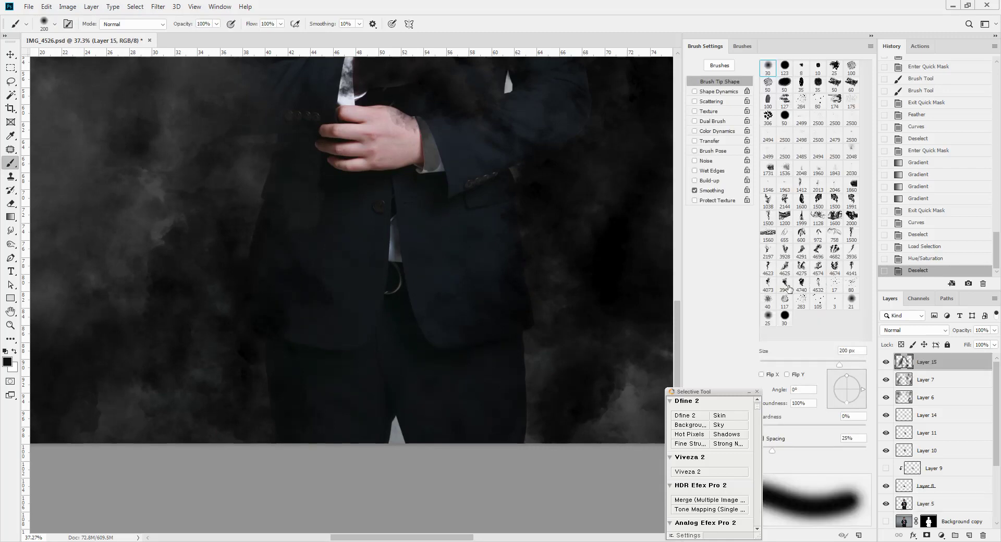
click(802, 283)
key(ctrl+0)
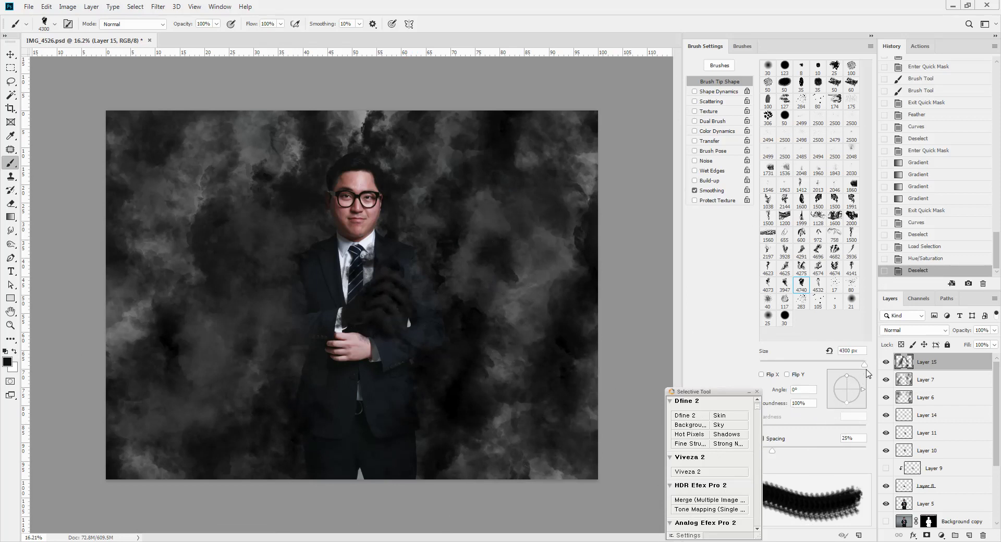
click(356, 453)
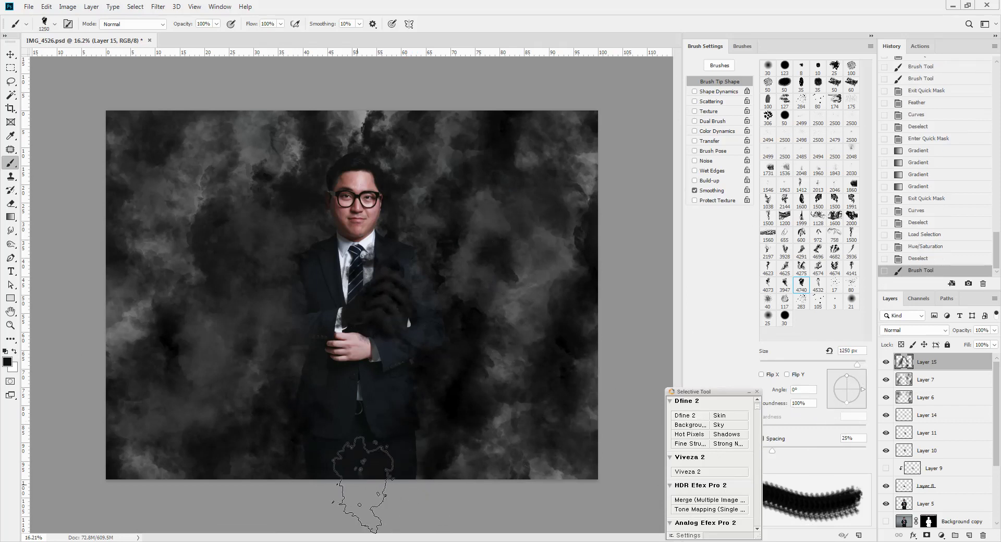
click(516, 462)
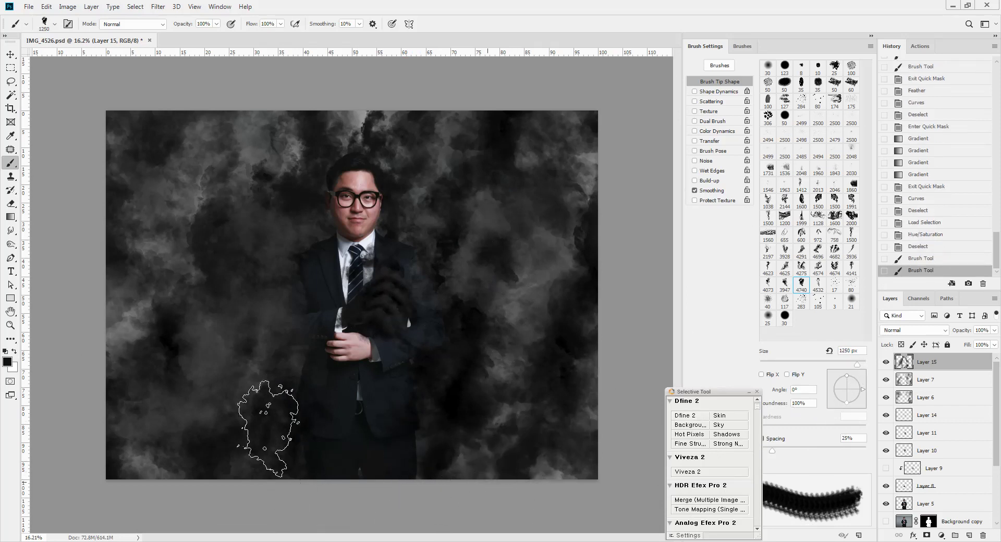
Examine the tie, collar, suit and face up close for remaining flaws
key(l)
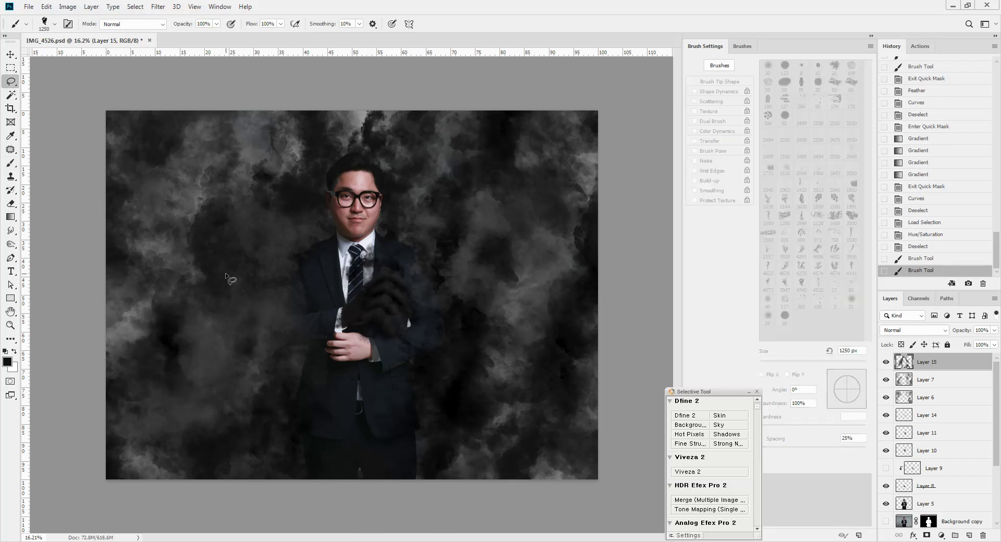
scroll(225, 273, up, 4)
drag(382, 262, 375, 275)
scroll(374, 276, up, 5)
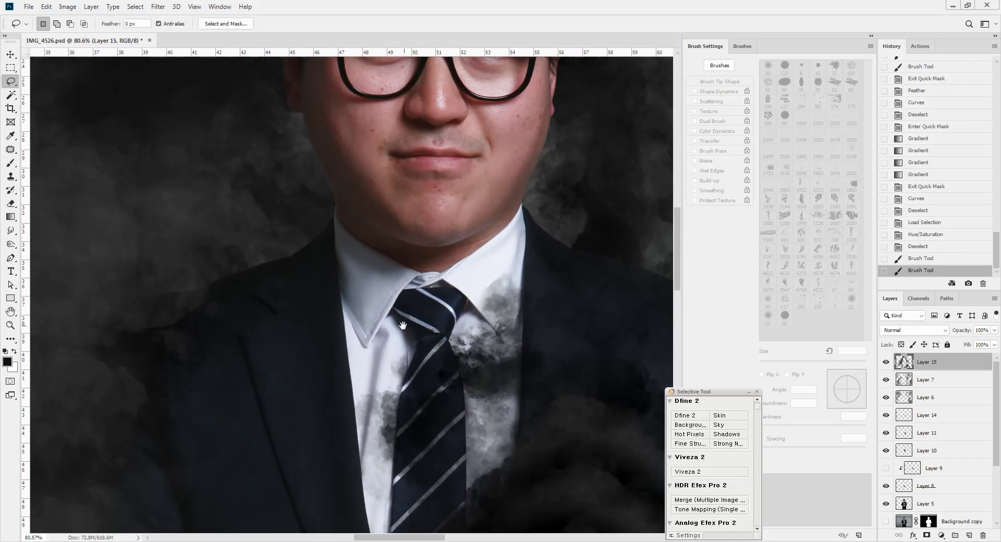
drag(392, 349, 390, 199)
drag(438, 261, 409, 464)
drag(442, 215, 412, 182)
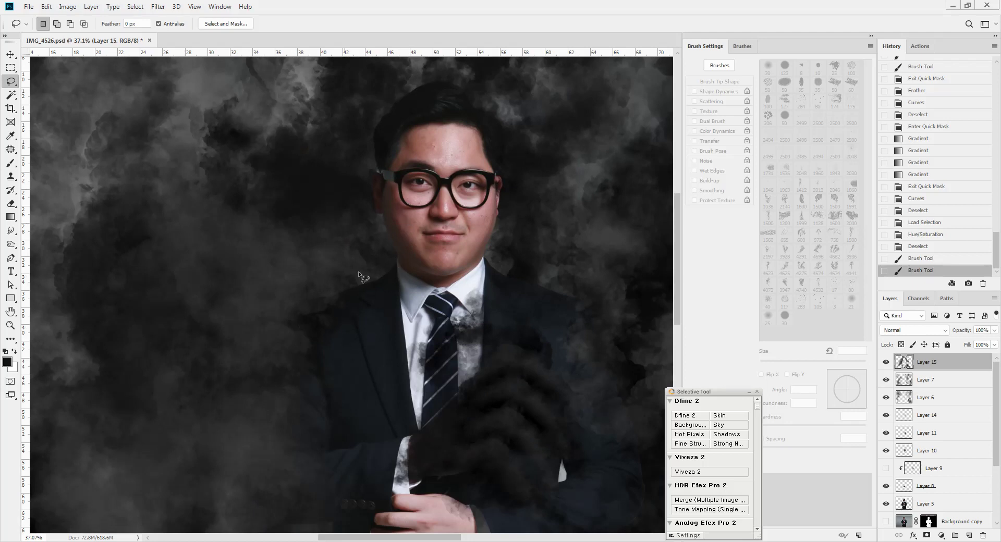
drag(453, 147, 508, 134)
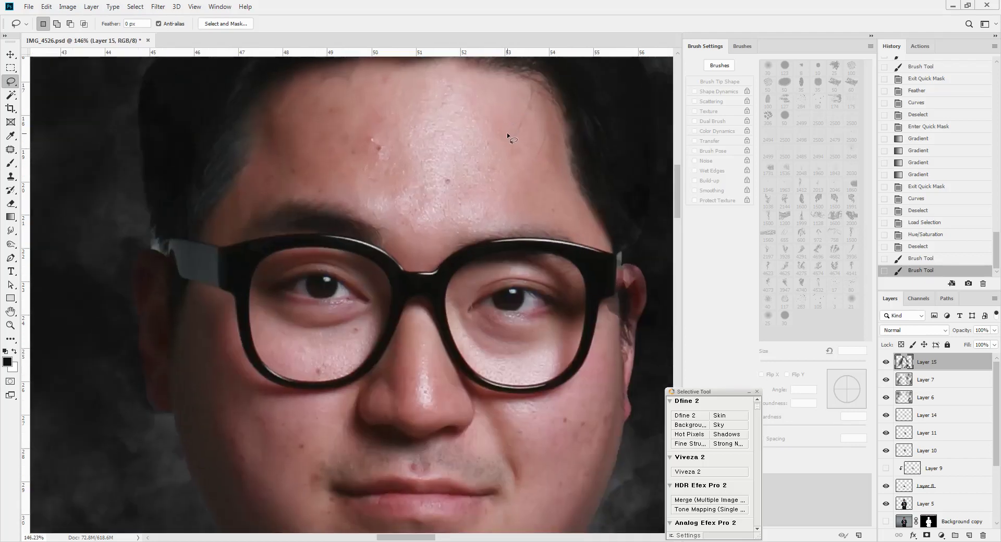
click(928, 506)
key(j)
drag(373, 141, 389, 185)
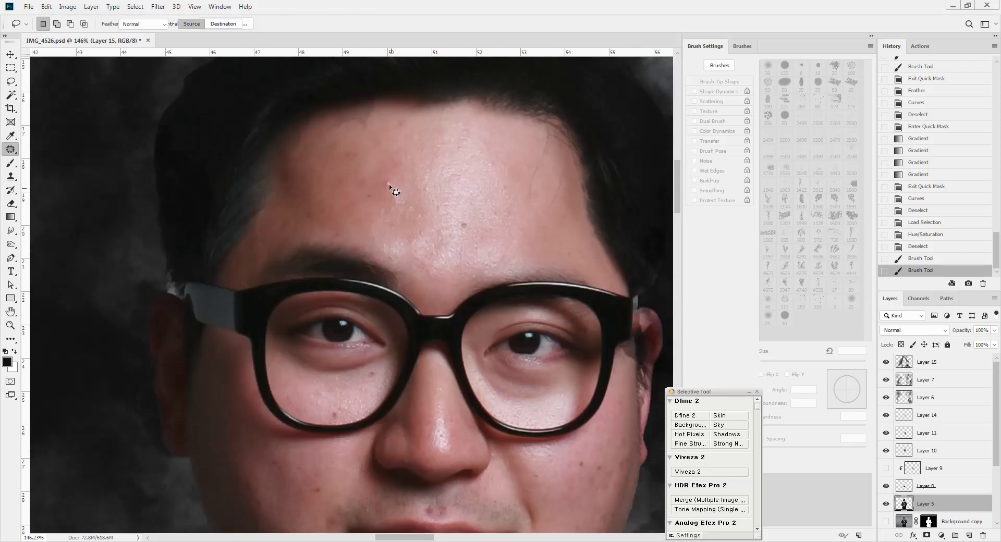
drag(378, 138, 391, 183)
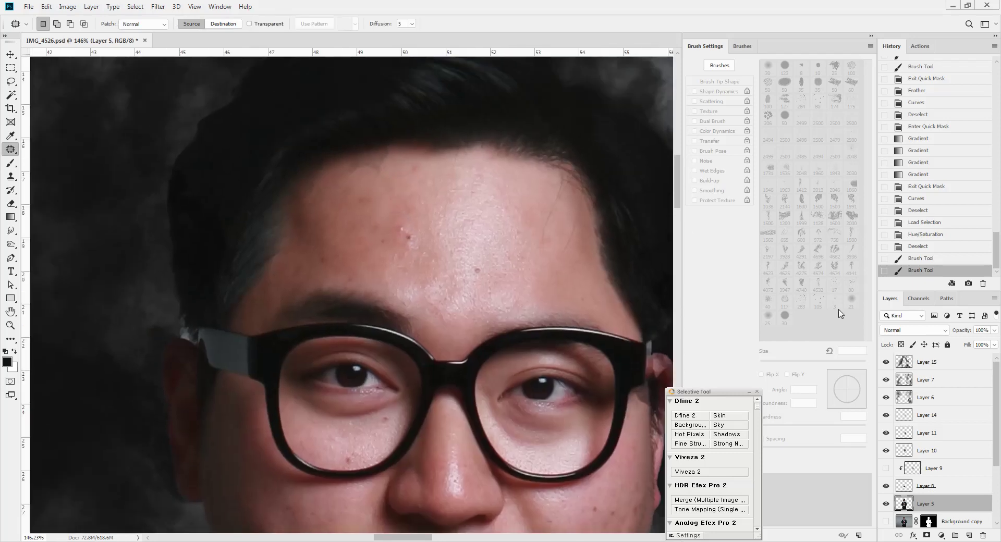
Erase the Layer 15 smoke overlapping the man's head and face with a soft 50 px eraser
click(889, 366)
click(936, 365)
key(e)
mouse_move(286, 214)
mouse_down()
mouse_move(313, 188)
mouse_move(276, 311)
mouse_move(235, 396)
mouse_up()
drag(517, 283, 376, 158)
mouse_move(448, 256)
mouse_down()
mouse_move(513, 245)
mouse_move(494, 294)
mouse_up()
drag(478, 362, 433, 405)
drag(371, 389, 519, 174)
drag(404, 368, 498, 428)
drag(325, 267, 359, 257)
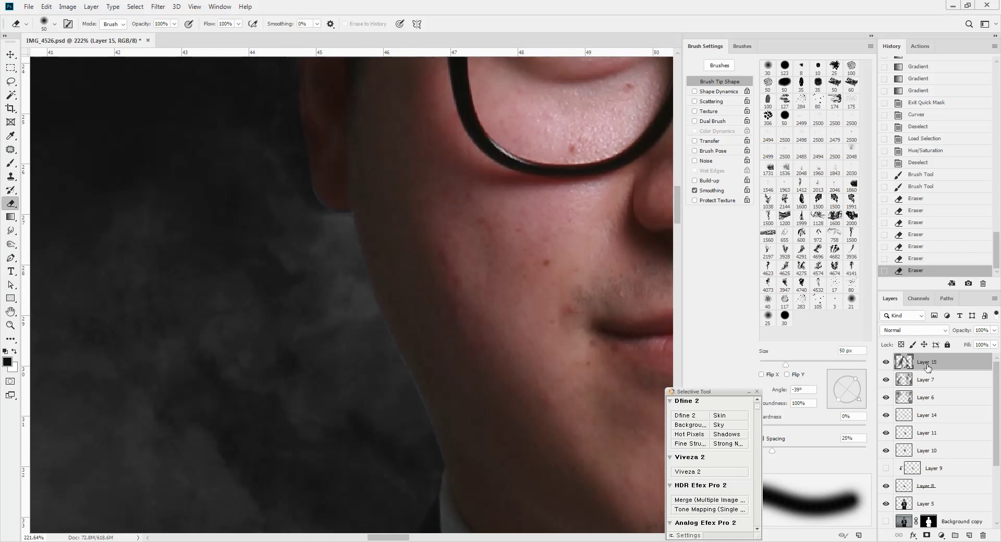
Add a layer above Layer 15 and cover the light fringe along the cheek and jaw with a 10 px Clone Stamp
key(ctrl+shift+n)
key(Return)
key(s)
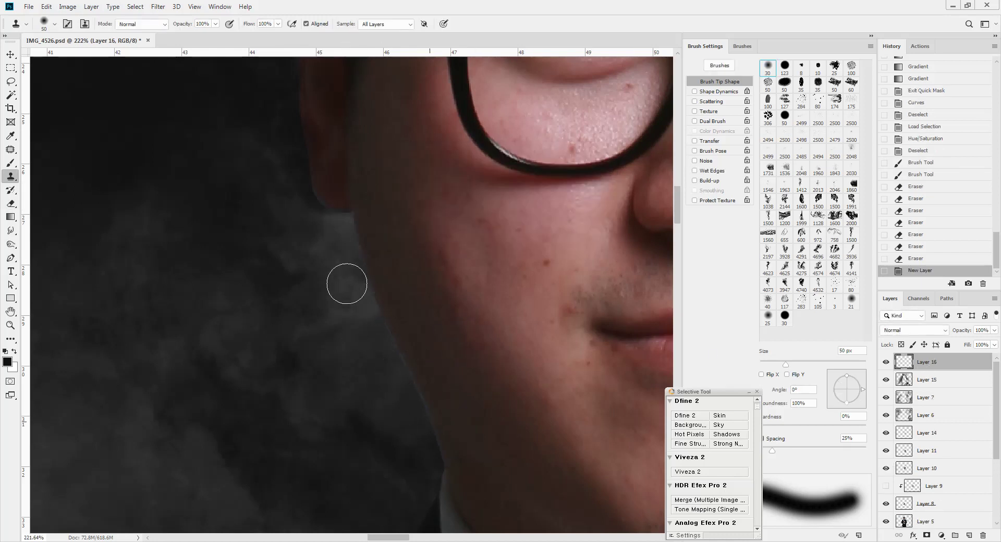
key(bracketleft)
key(bracketleft)
key(bracketleft)
key(bracketleft)
scroll(363, 329, up, 2)
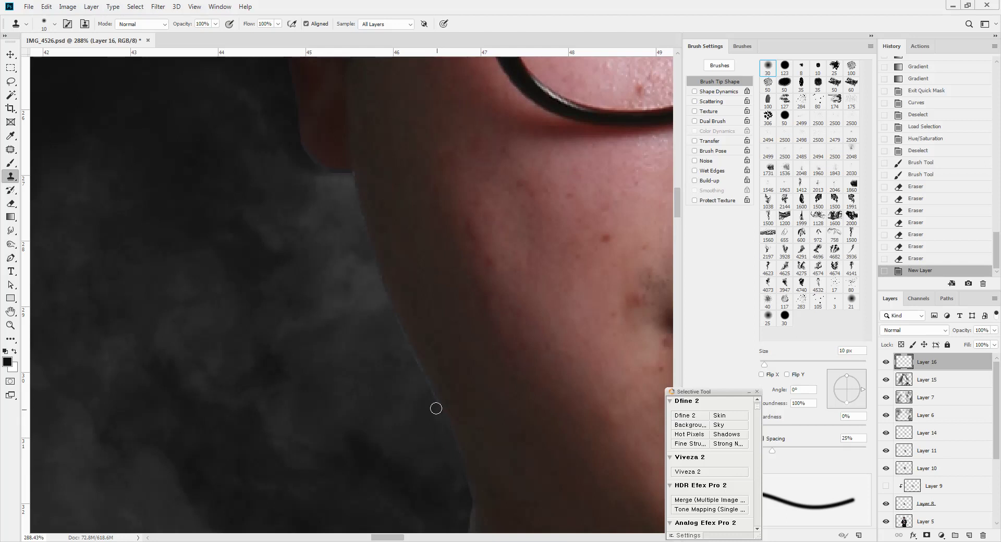
drag(406, 351, 399, 342)
drag(374, 273, 365, 243)
click(349, 187)
click(350, 185)
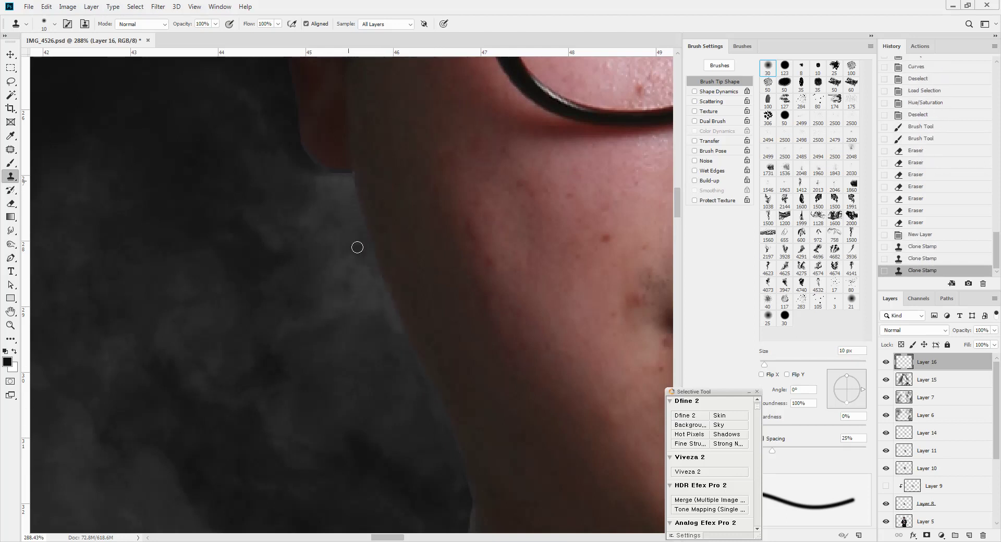
Roll back the last two clone strokes and clone over the light patch below the earlobe again
mouse_move(328, 244)
mouse_down()
mouse_move(348, 313)
mouse_move(301, 284)
mouse_up()
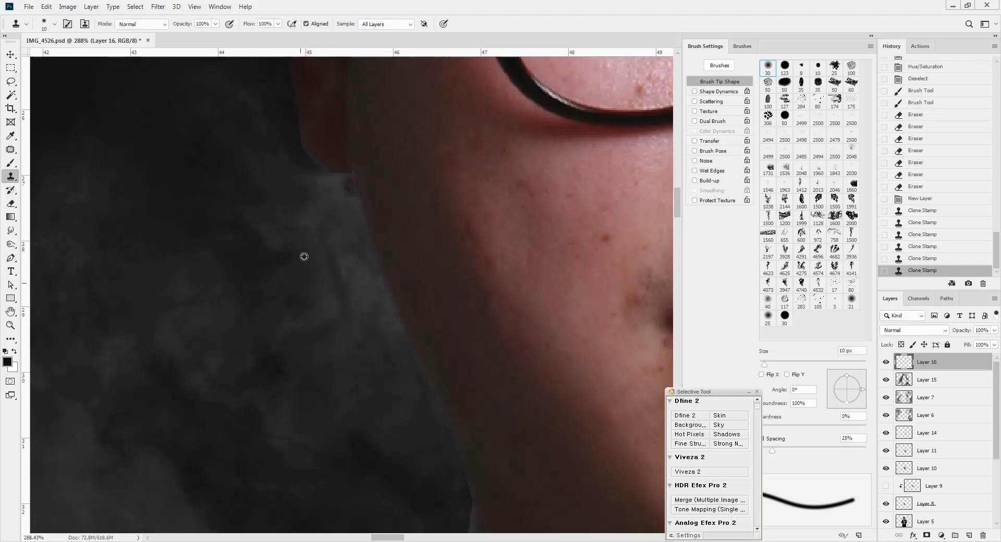
click(917, 249)
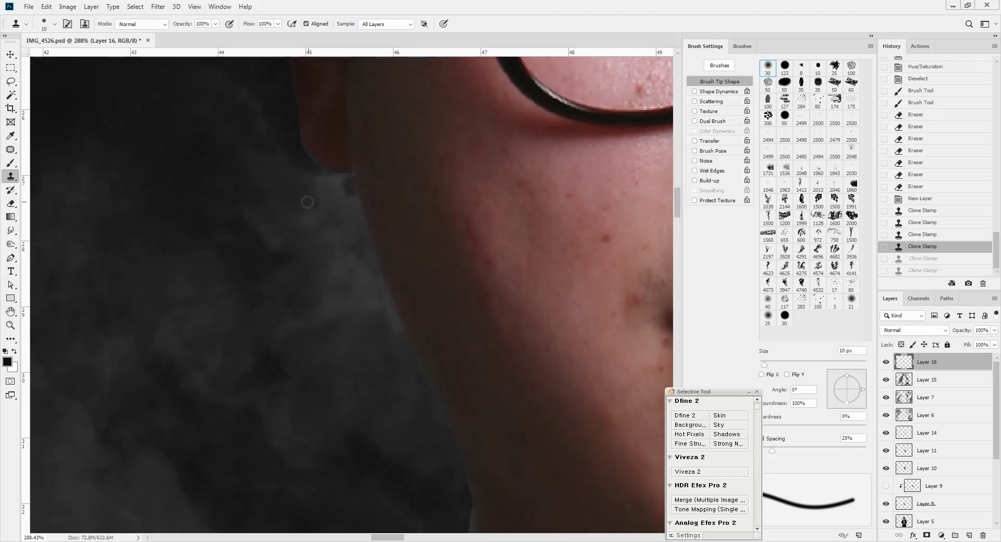
click(345, 185)
click(347, 187)
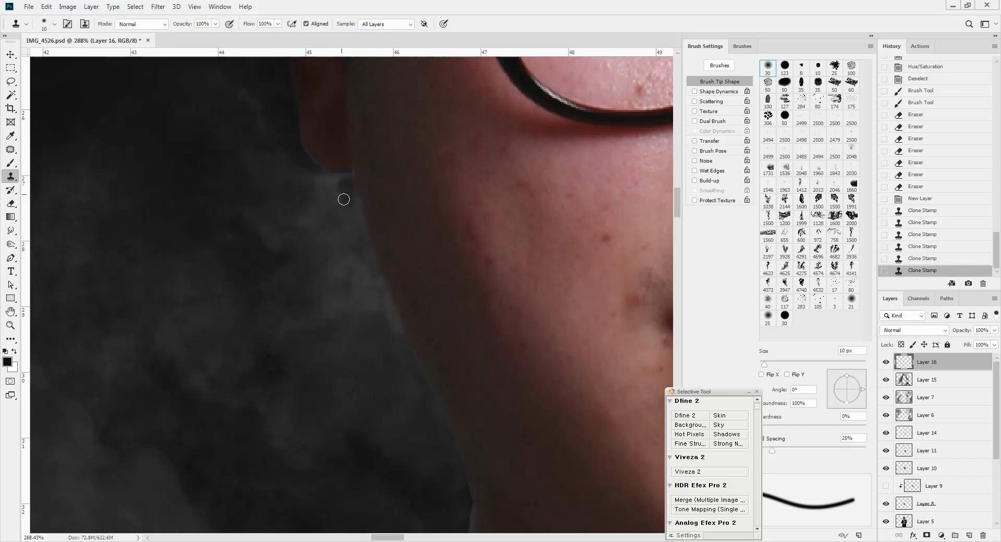
click(311, 183)
key(ctrl+0)
key(l)
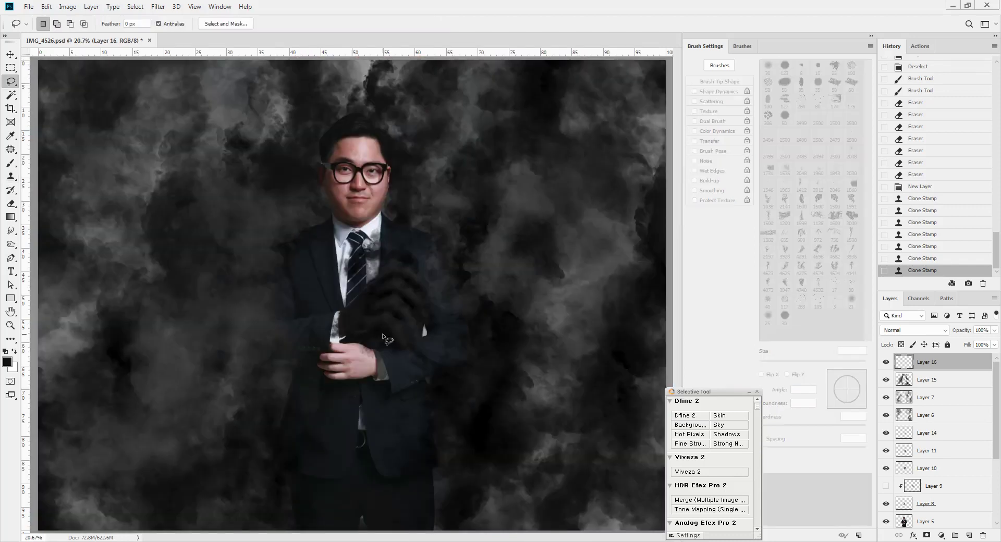
key(ctrl+minus)
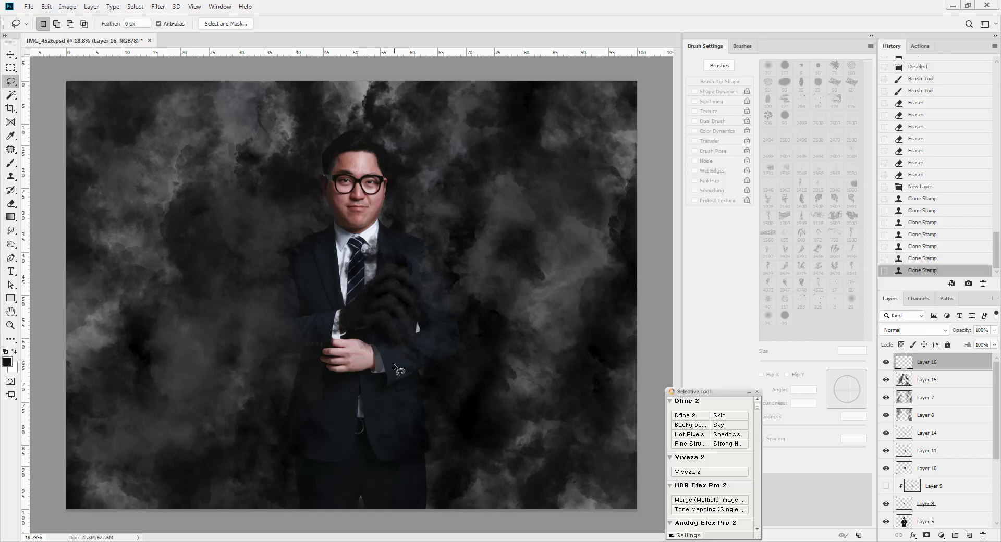
scroll(393, 364, up, 5)
scroll(394, 364, up, 1)
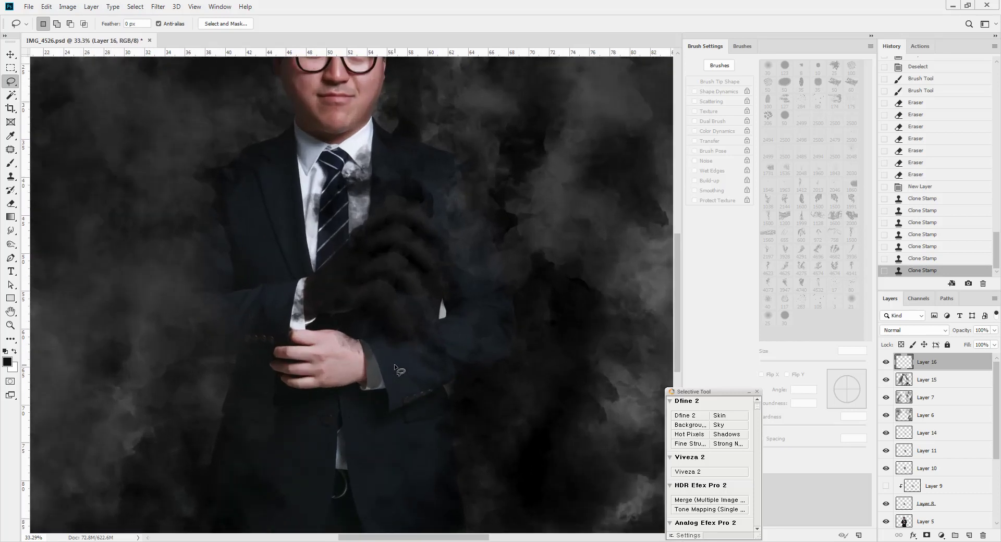
key(q)
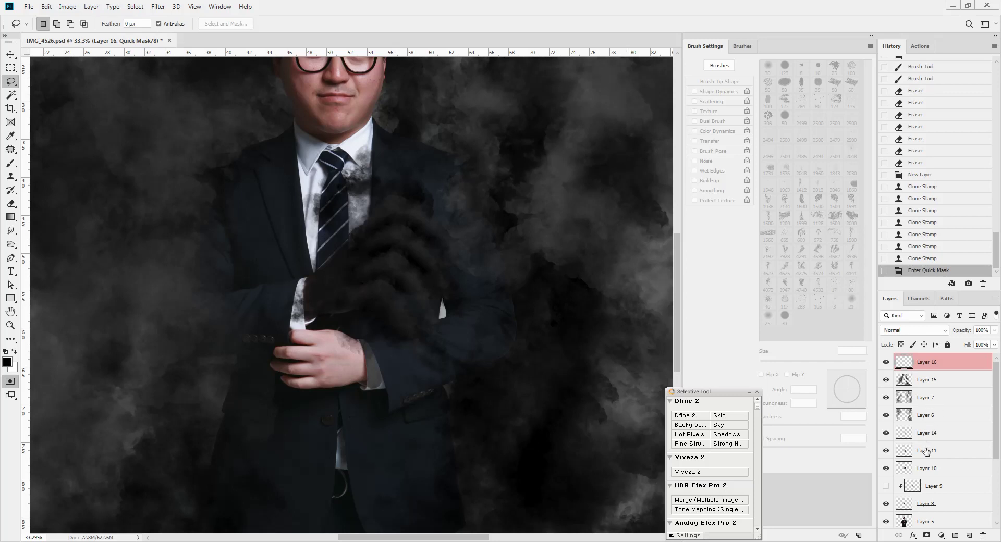
click(924, 520)
key(b)
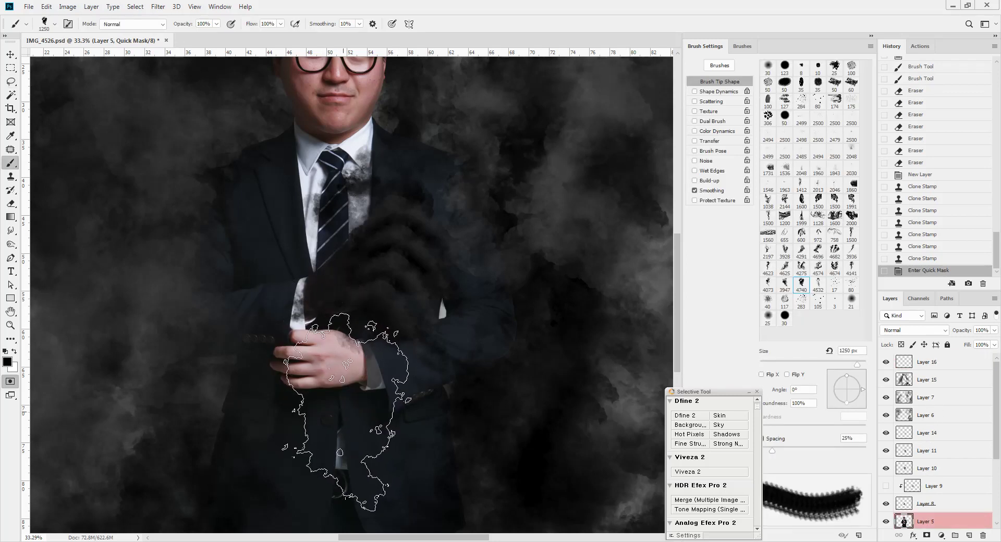
key(ctrl+minus)
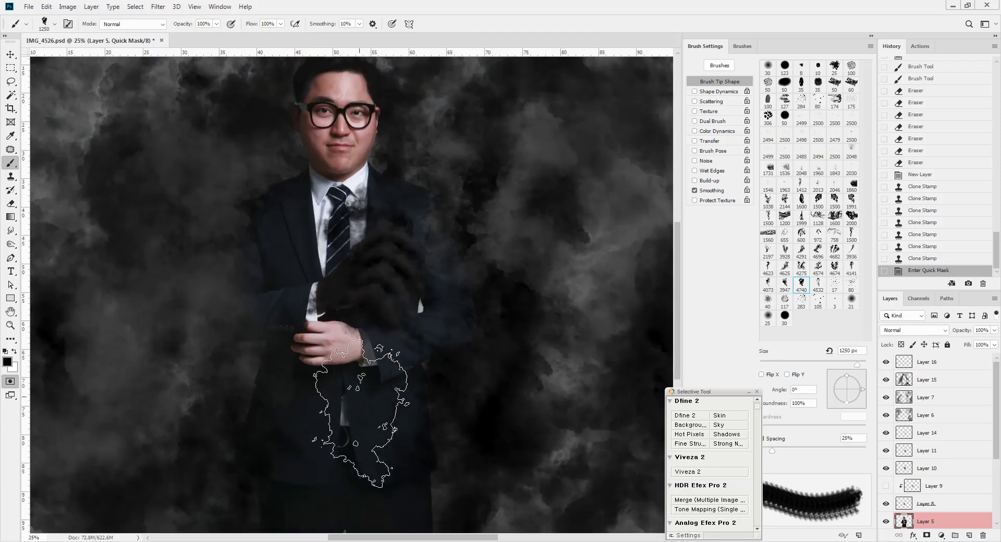
key(q)
Add an empty layer above Layer 16
click(939, 365)
key(ctrl+shift+n)
key(Return)
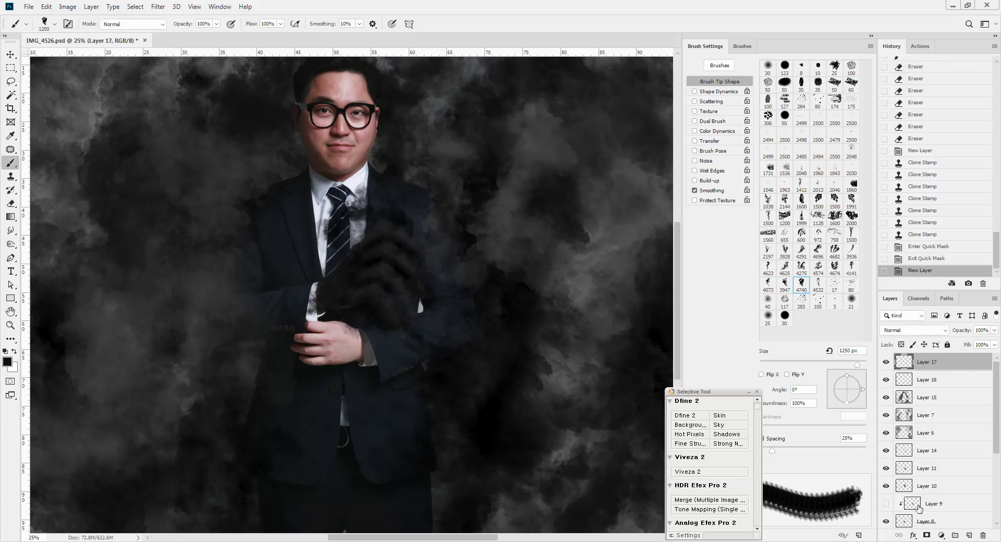
On Layer 5, paint a Quick Mask over the bright hand with a soft round 300 px brush and convert it to a selection
scroll(912, 415, down, 1)
scroll(912, 414, down, 2)
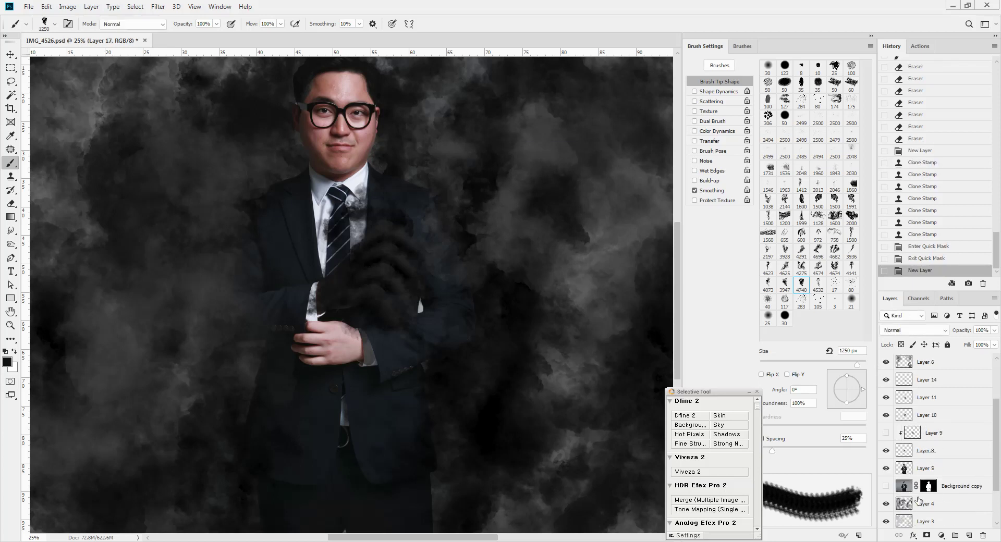
click(905, 468)
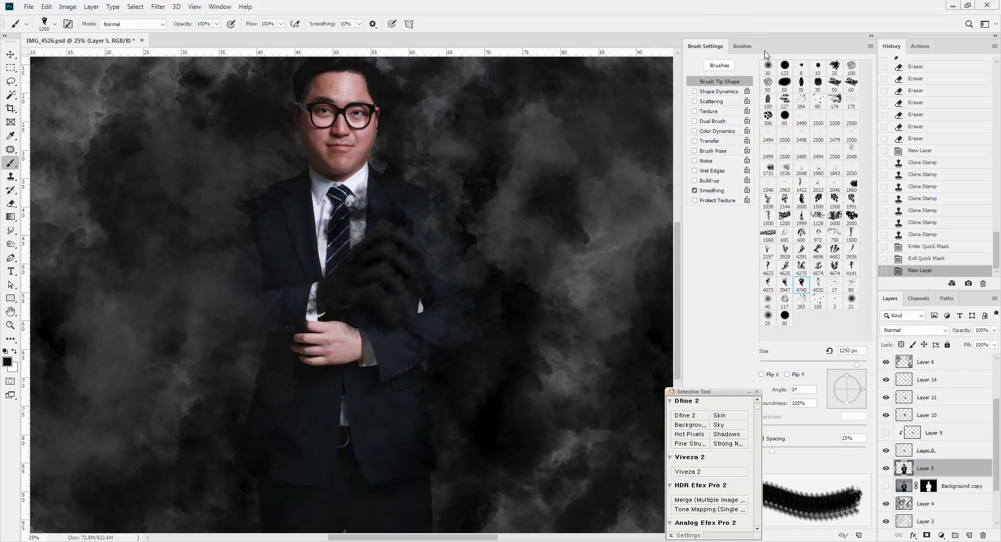
click(768, 68)
key(q)
key(q)
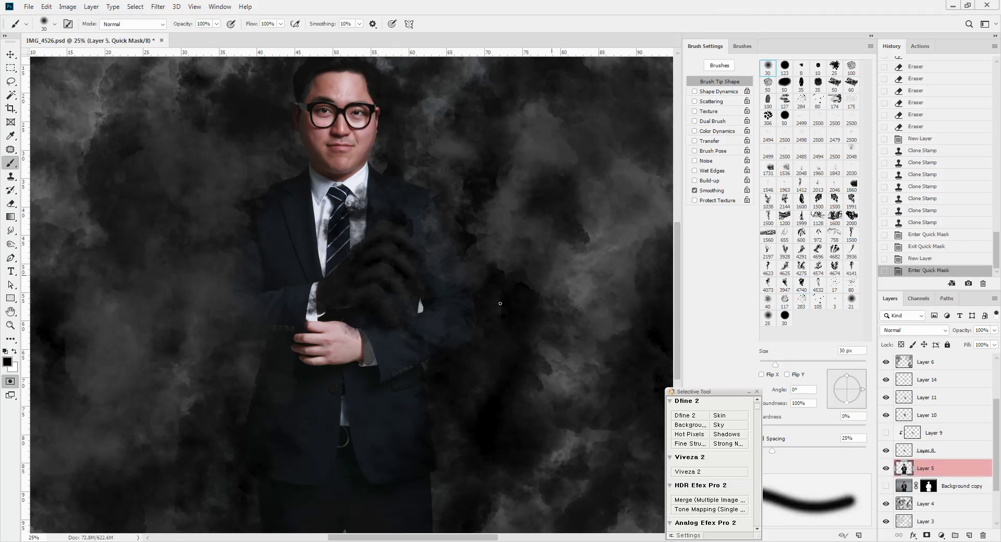
key(bracketright)
key(bracketright)
key(bracketright)
key(bracketright)
key(bracketright)
key(bracketright)
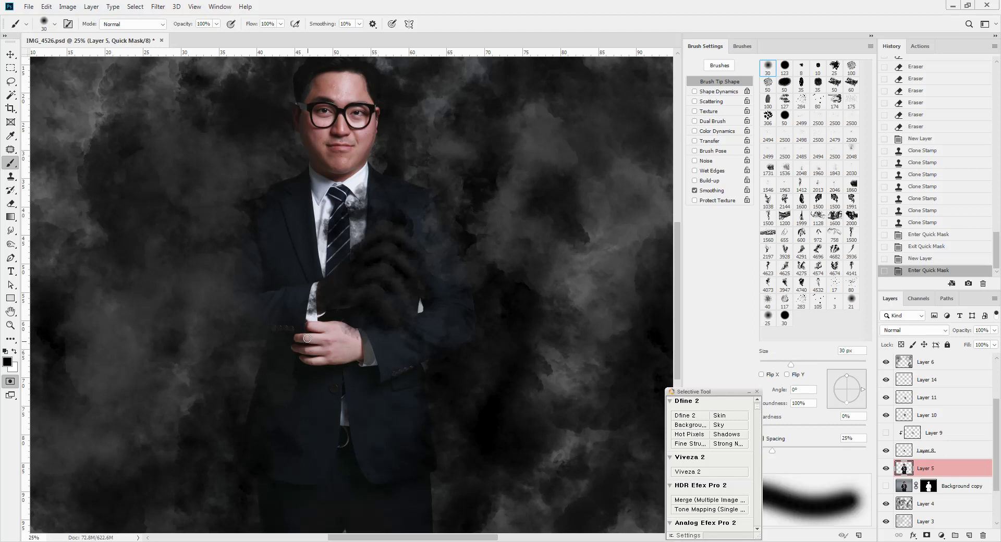
key(bracketright)
key(bracketright)
key(bracketright)
key(bracketright)
key(bracketright)
key(bracketright)
key(bracketright)
key(bracketright)
key(bracketright)
key(bracketright)
key(bracketright)
key(bracketright)
key(bracketright)
mouse_move(306, 342)
mouse_down()
mouse_move(348, 345)
mouse_move(340, 354)
mouse_up()
key(q)
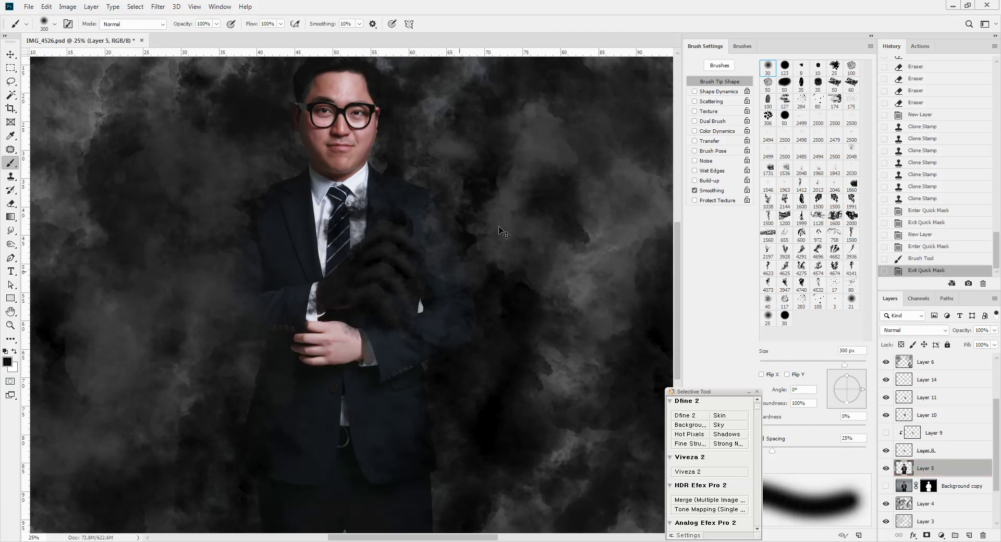
Darken the hand on Layer 5 slightly with Curves, deselect, and save the document
key(ctrl+m)
drag(764, 221, 771, 226)
key(Return)
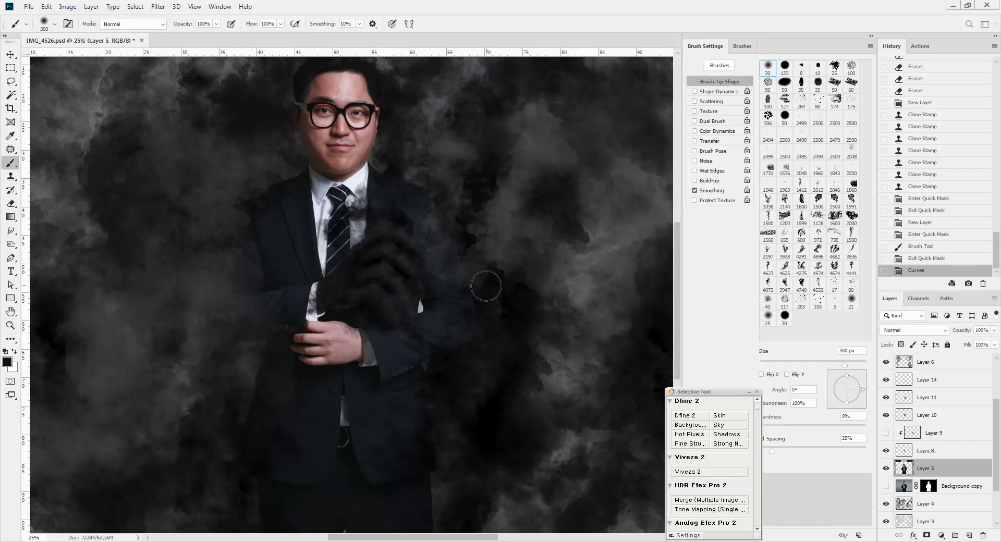
key(l)
key(ctrl+d)
key(ctrl+0)
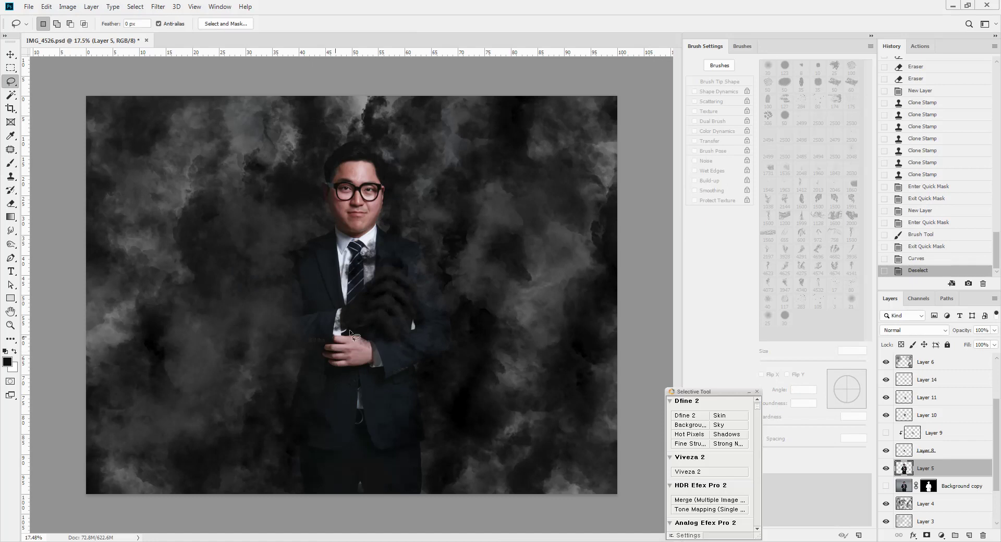
key(ctrl+s)
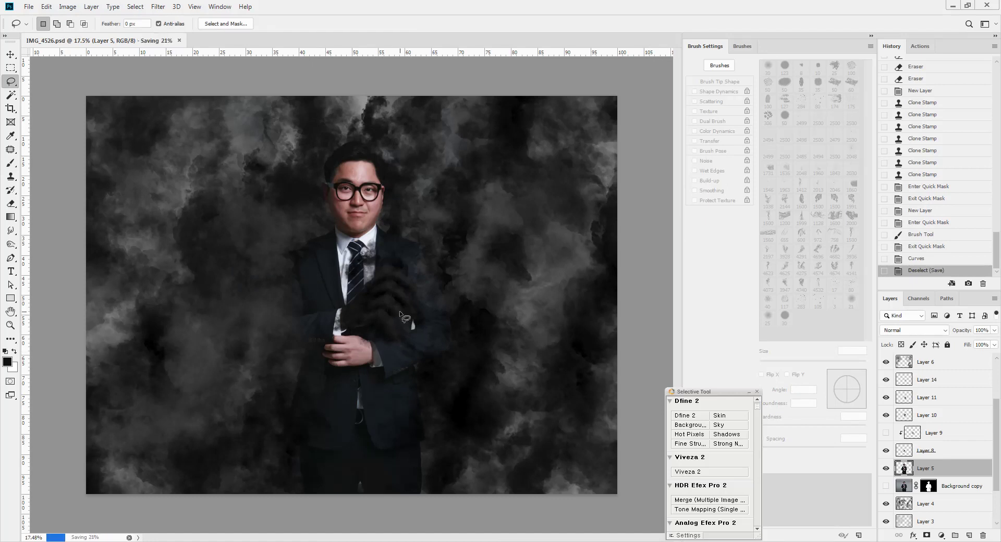
Launch the Analog Efex Pro 2 filter on the composite
click(945, 362)
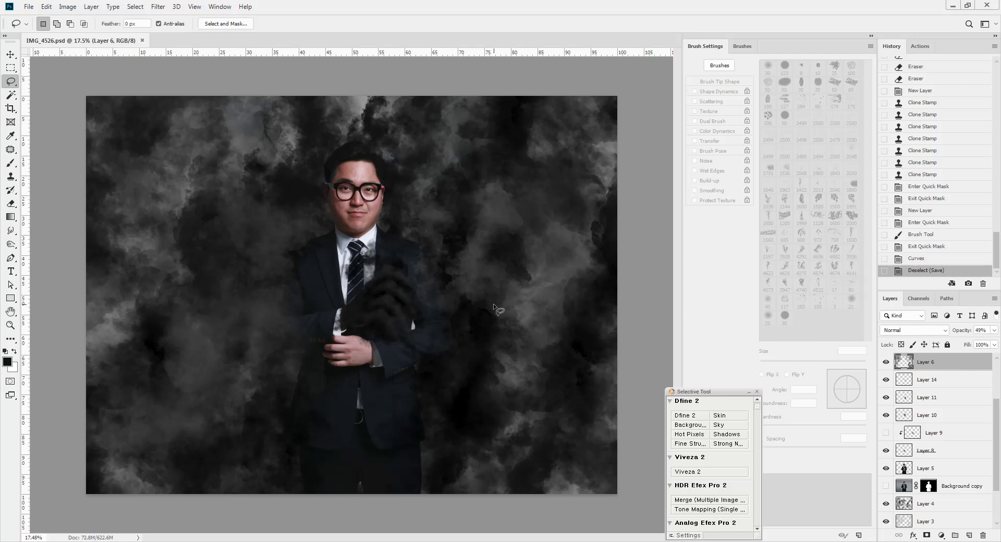
scroll(493, 303, up, 1)
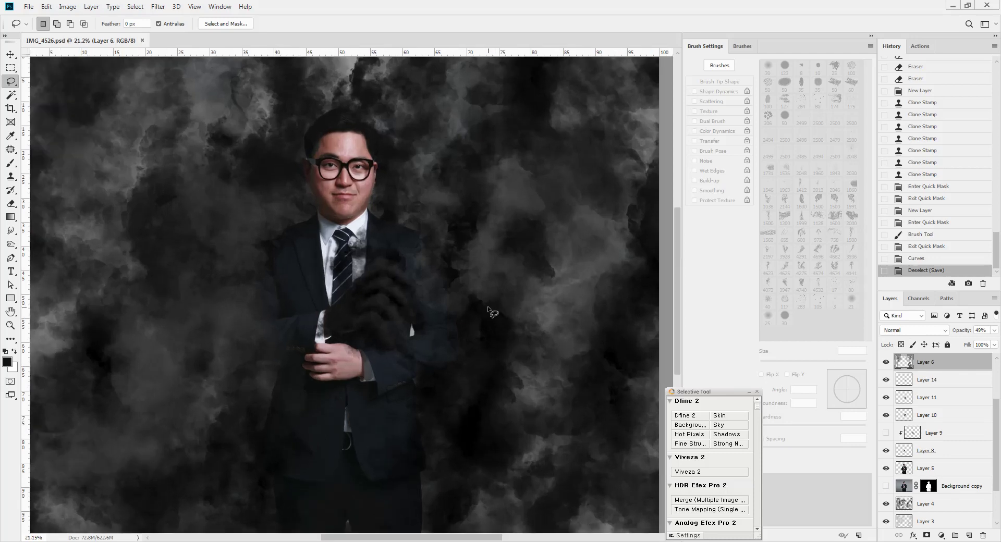
scroll(493, 312, down, 1)
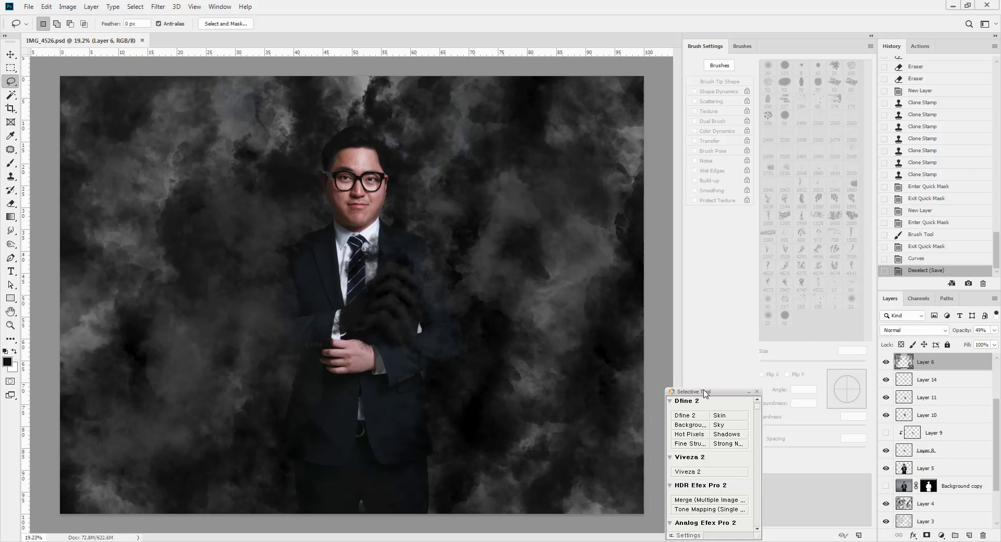
drag(722, 393, 764, 359)
click(712, 367)
click(712, 376)
click(712, 386)
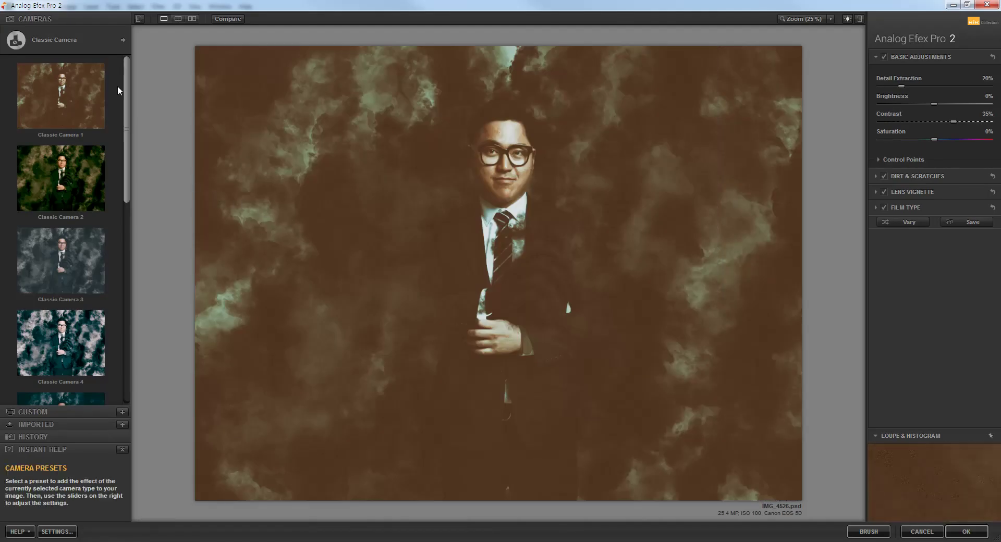
Replace the Classic Camera preset with only Basic Adjustments, setting Detail Extraction to 4% and Contrast to -9%
click(103, 40)
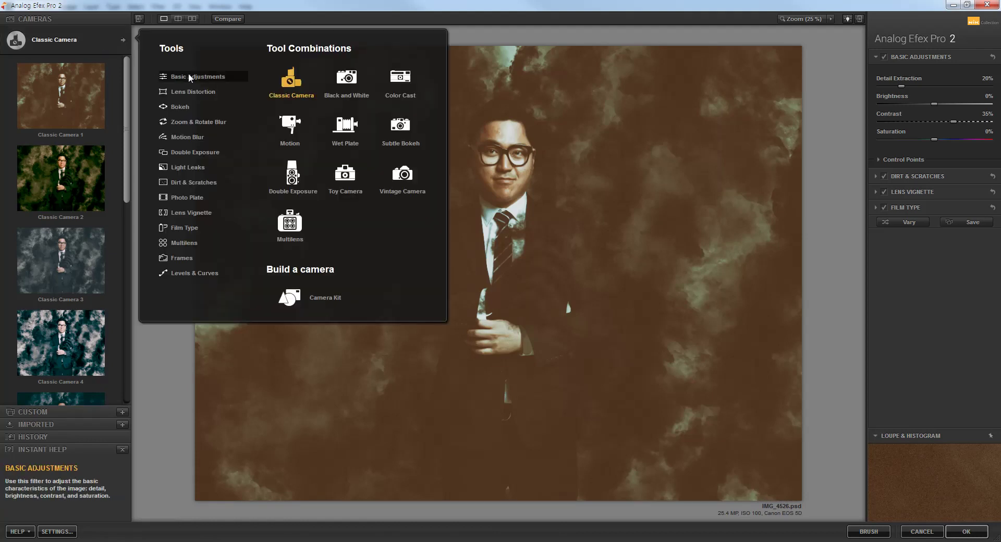
click(189, 73)
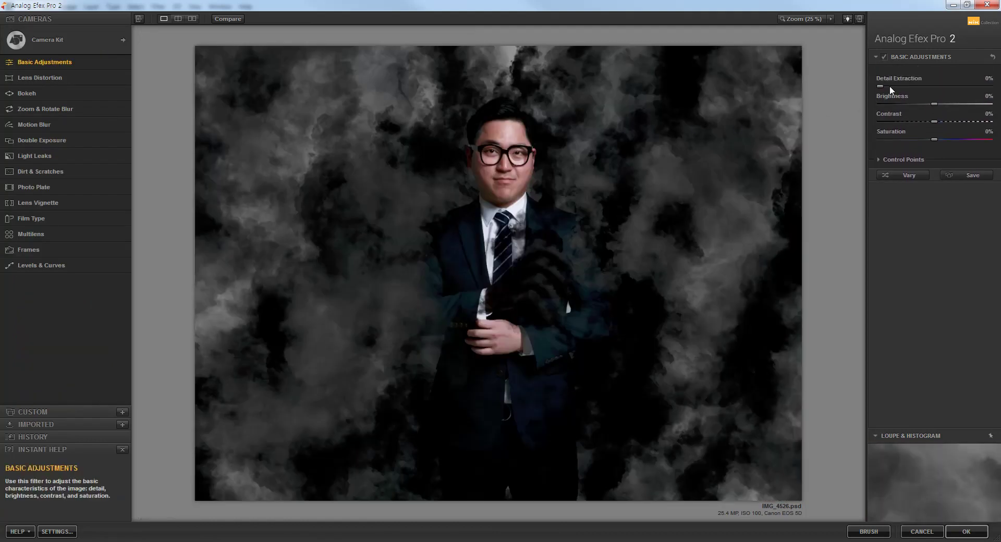
click(889, 87)
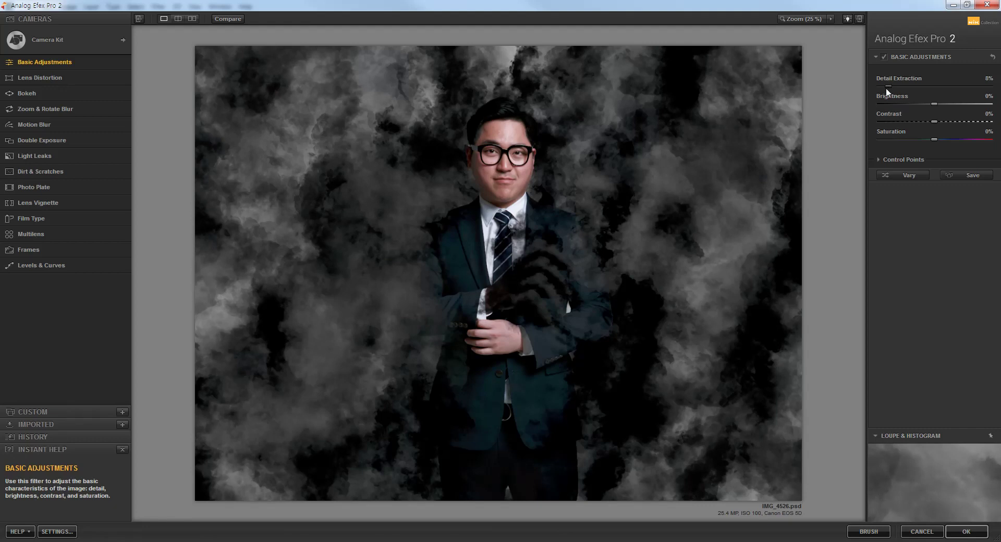
mouse_move(929, 120)
mouse_down()
mouse_move(940, 121)
mouse_move(928, 122)
mouse_up()
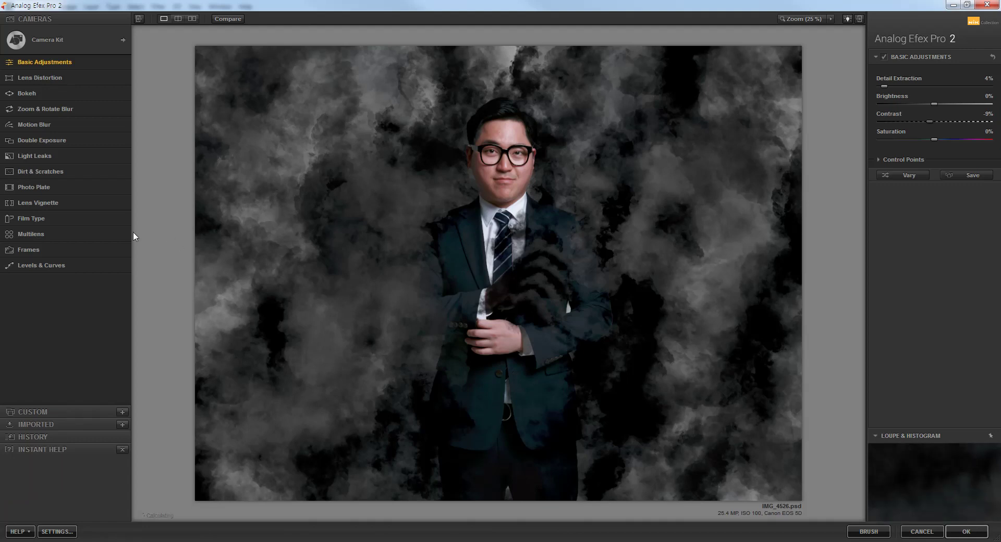
Add a Film Type effect, switch it to the Subtle set, and apply the first film in the fourth row
click(119, 218)
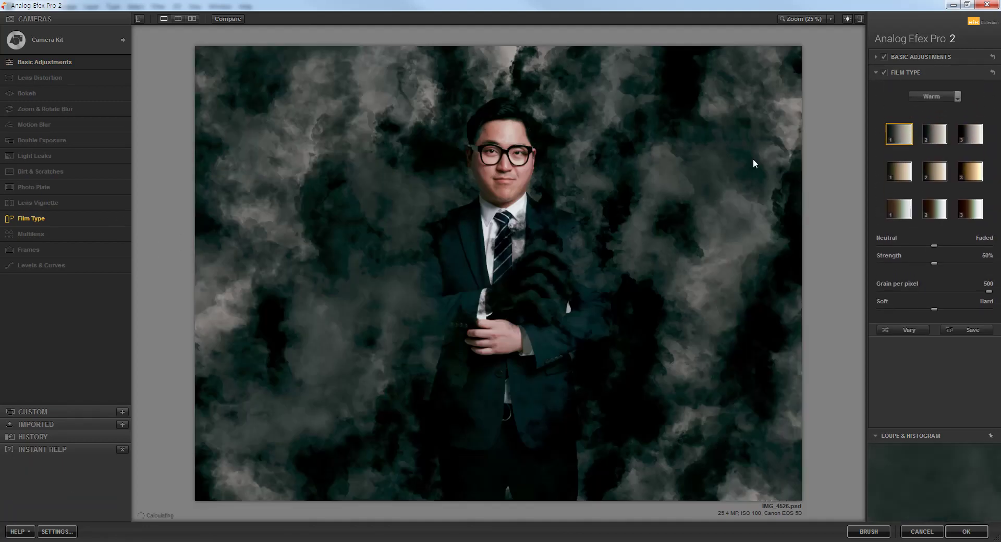
click(942, 96)
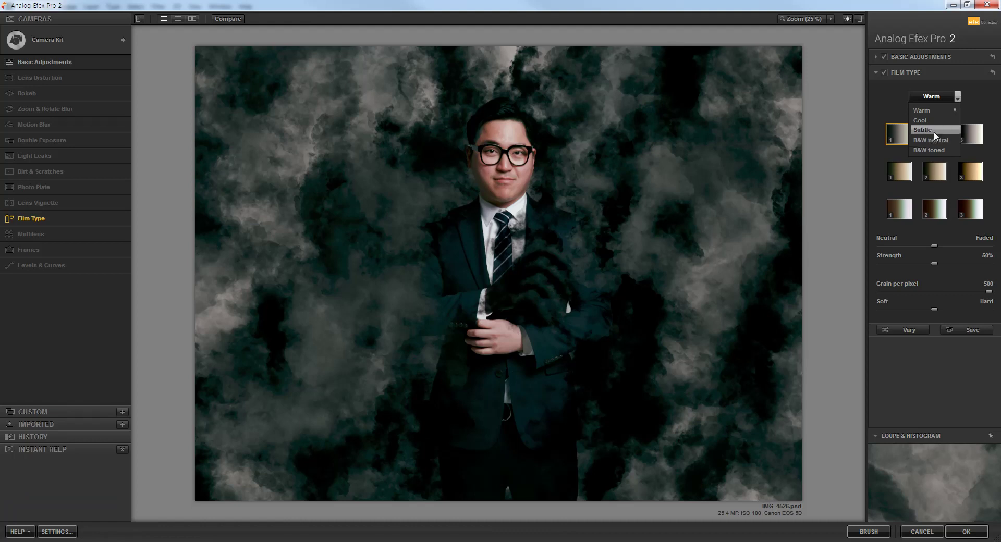
click(934, 131)
click(903, 249)
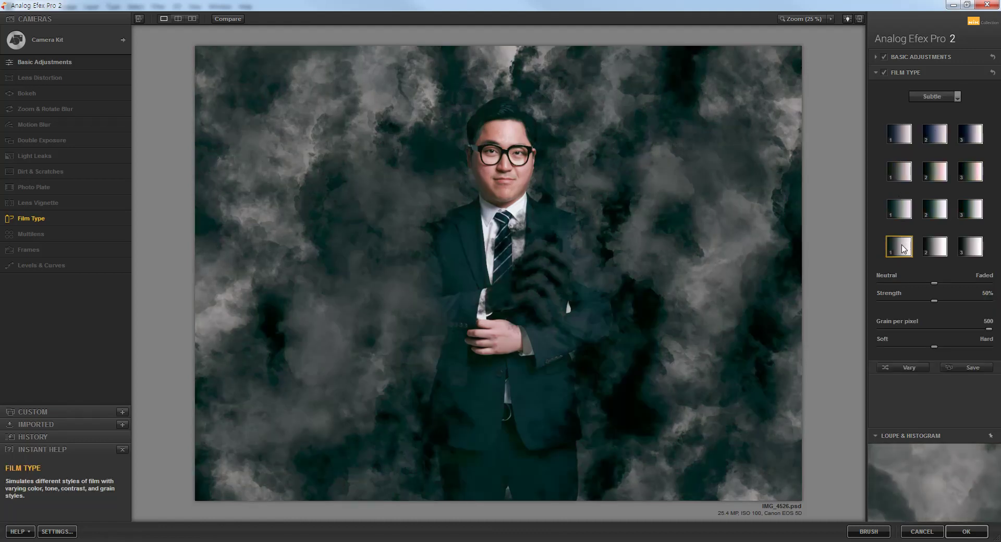
Choose the first film in the second row, lower its fading slightly, reduce Strength to about 22%, and apply the Analog Efex filter
click(935, 246)
click(901, 210)
click(900, 174)
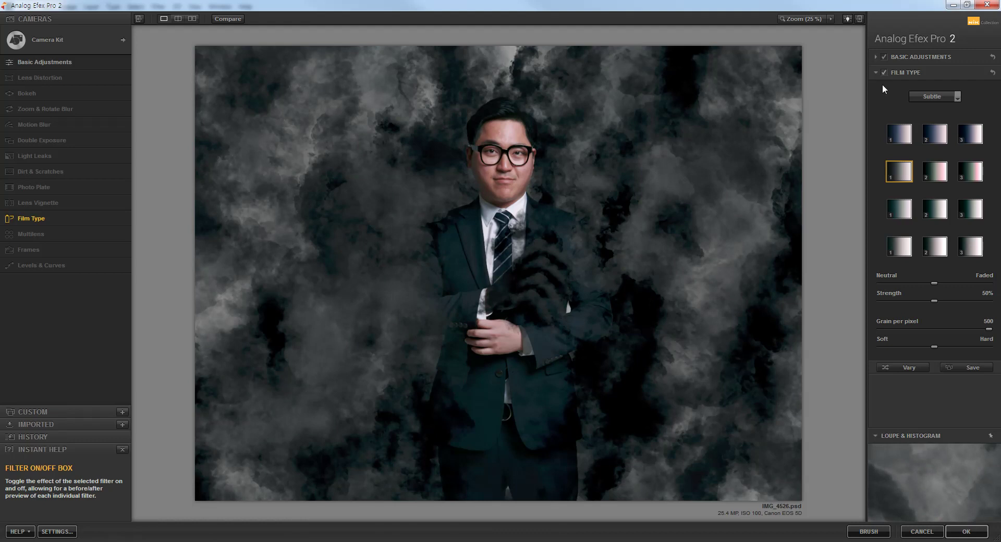
mouse_move(934, 283)
mouse_down()
mouse_move(952, 283)
mouse_move(922, 282)
mouse_up()
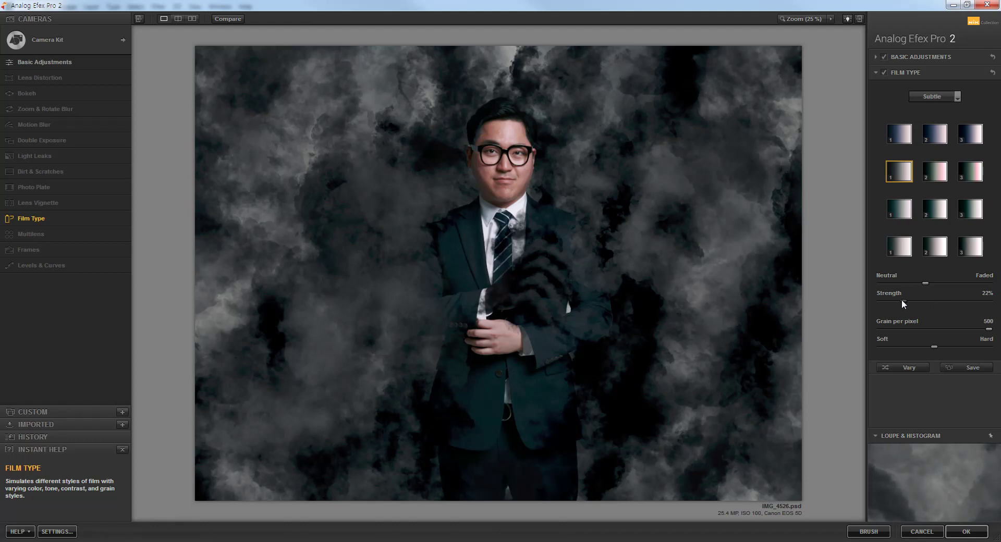
drag(904, 302, 906, 301)
click(966, 532)
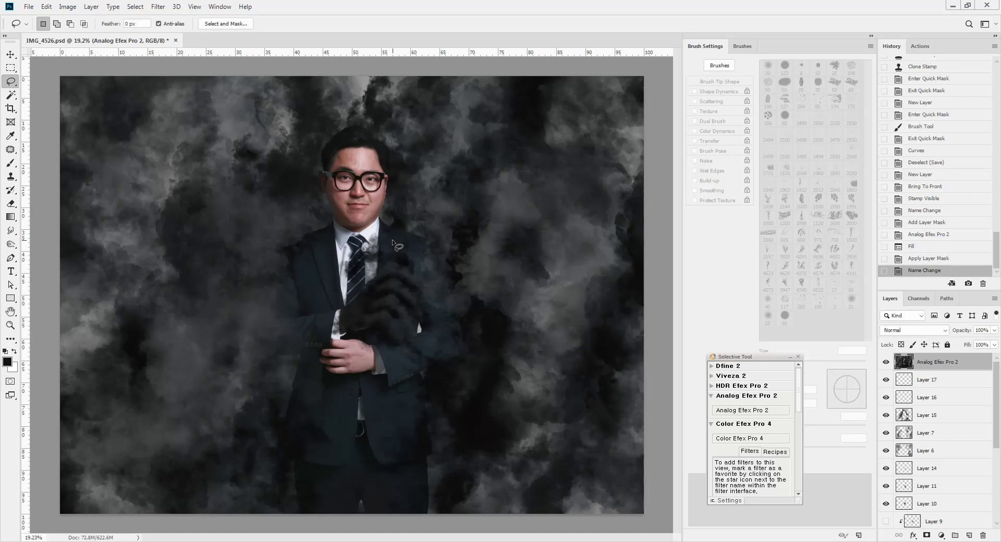
Remove the blemishes on the man's cheek to the left of his mouth with the Patch tool
scroll(392, 240, up, 4)
drag(392, 240, 443, 262)
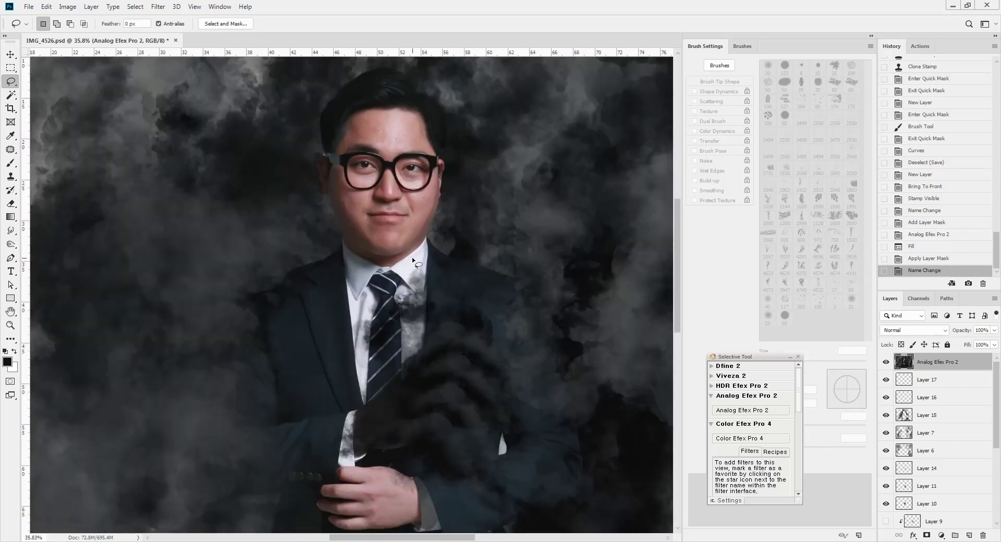
scroll(412, 257, down, 3)
key(ctrl+r)
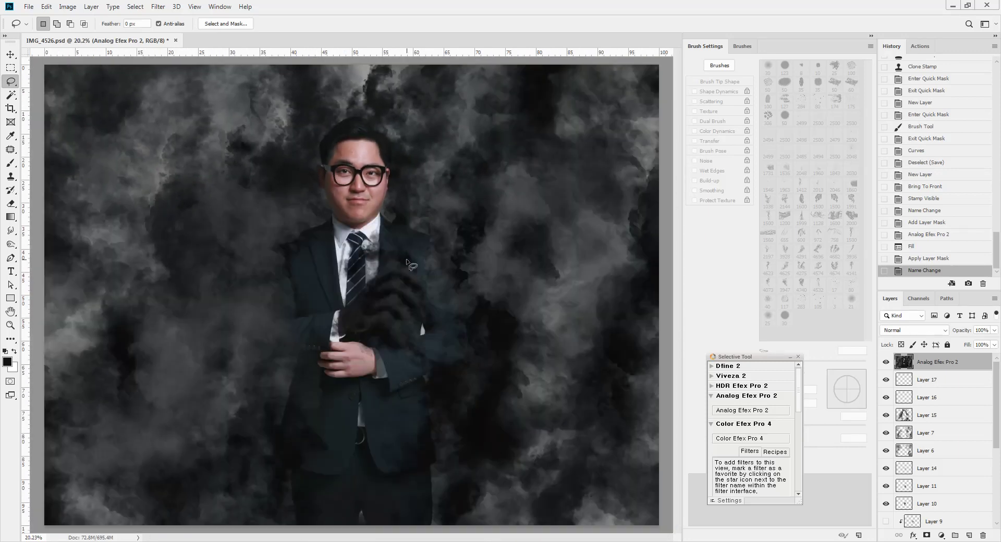
scroll(389, 196, up, 6)
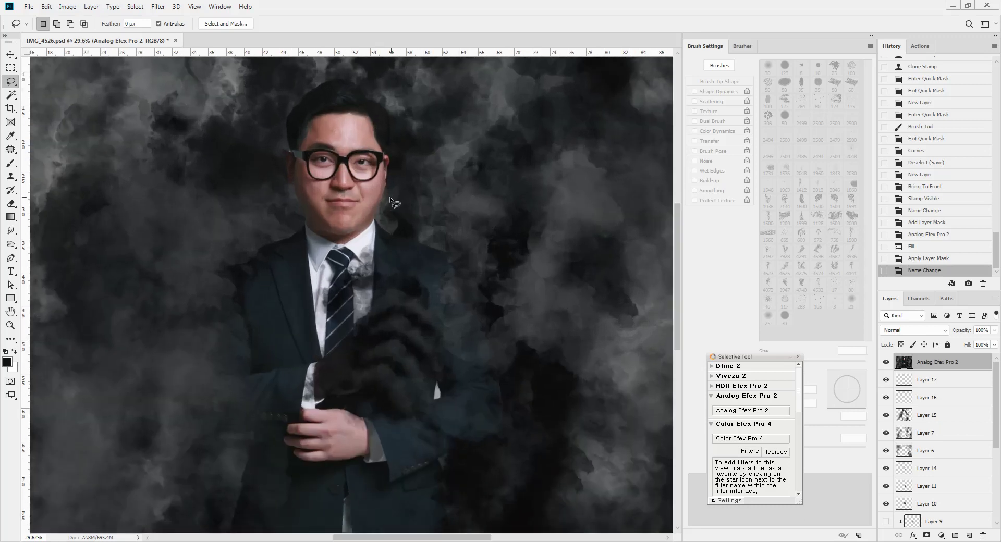
scroll(427, 250, up, 2)
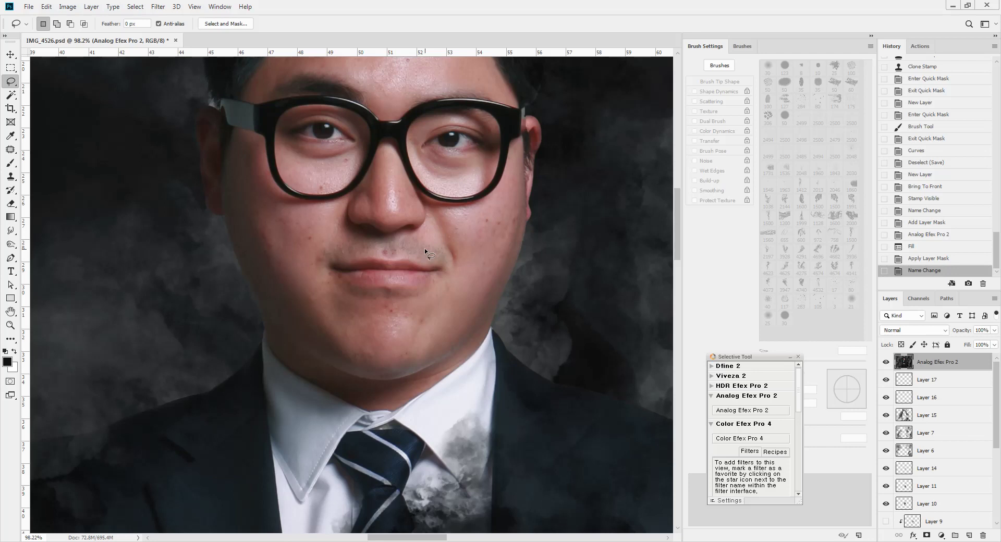
key(j)
scroll(298, 241, up, 3)
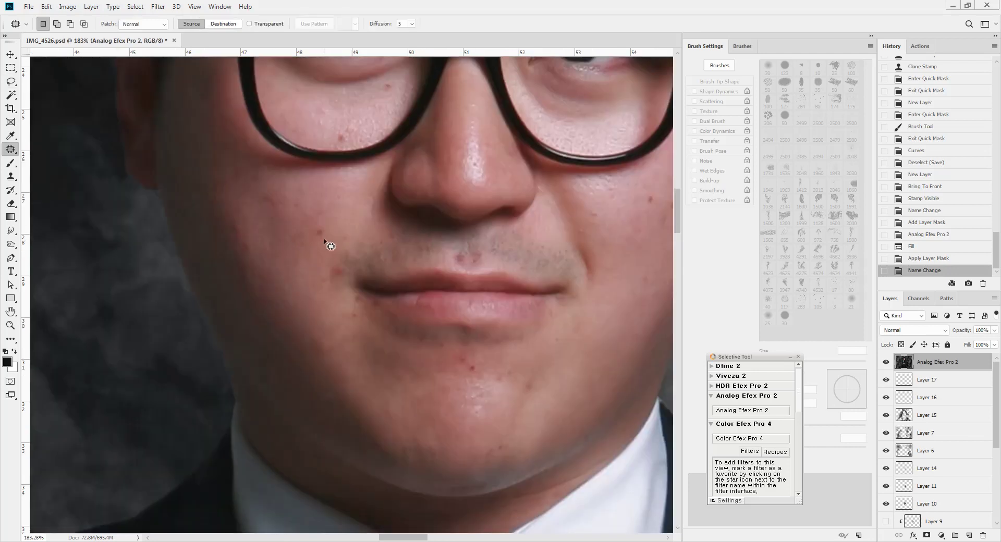
mouse_move(321, 224)
mouse_down()
mouse_move(303, 250)
mouse_move(342, 265)
mouse_up()
drag(337, 271, 315, 267)
click(240, 246)
mouse_move(243, 260)
mouse_down()
mouse_move(238, 215)
mouse_move(265, 279)
mouse_up()
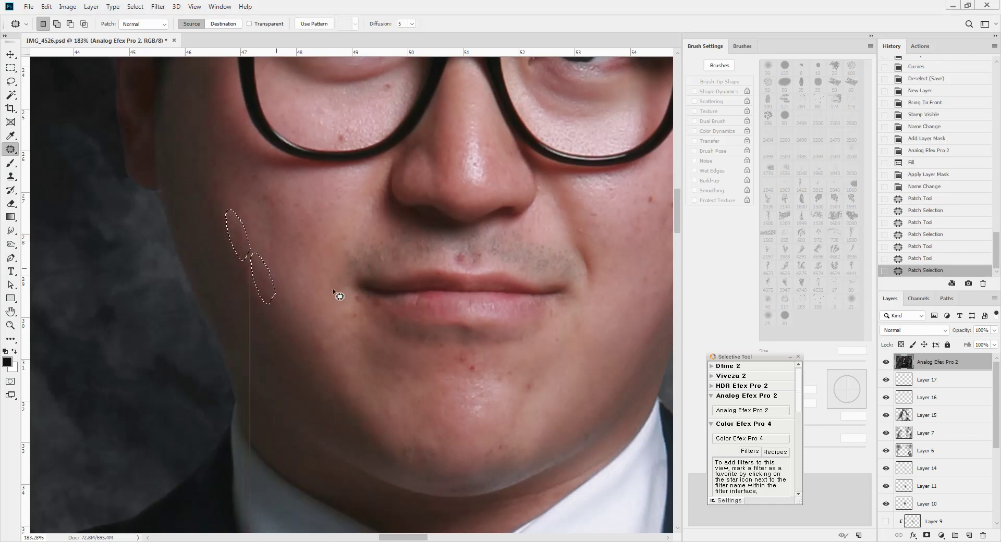
Patch out the red spots on the chin and the moles on the cheek to the right of the nose
mouse_move(468, 371)
mouse_down()
mouse_move(458, 345)
mouse_move(458, 359)
mouse_move(443, 360)
mouse_up()
mouse_move(534, 392)
mouse_down()
mouse_move(530, 365)
mouse_move(538, 387)
mouse_up()
drag(534, 381, 562, 356)
drag(614, 264, 527, 340)
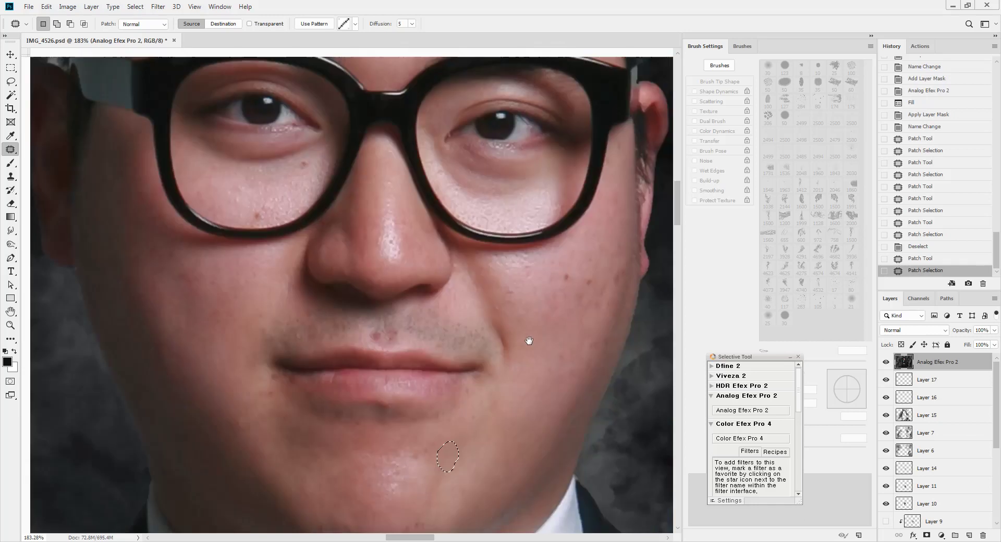
drag(589, 287, 561, 266)
drag(580, 299, 578, 301)
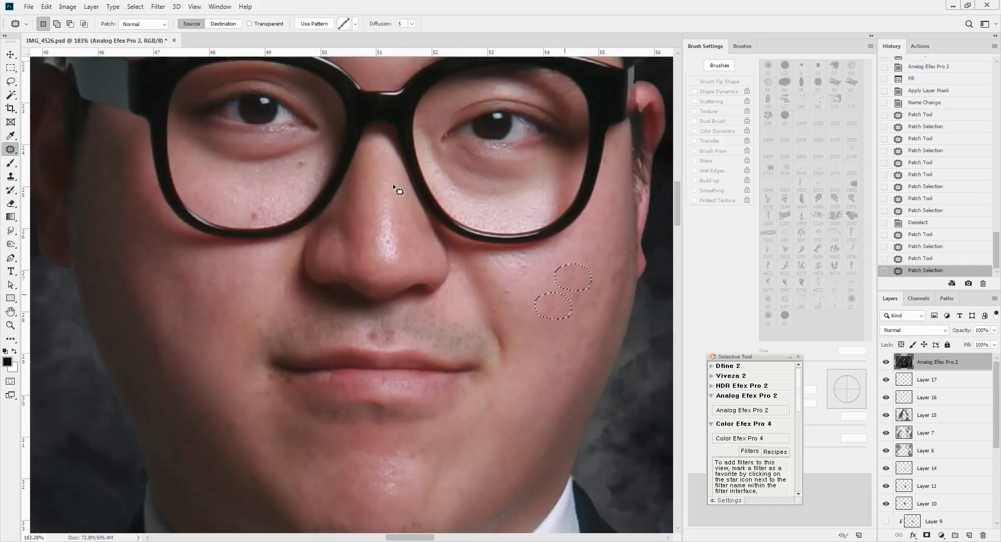
Patch the two spots under the eye inside the left lens of the glasses and deselect
scroll(292, 166, up, 2)
drag(300, 165, 279, 183)
mouse_move(253, 232)
mouse_down()
mouse_move(250, 207)
mouse_move(252, 228)
mouse_up()
drag(245, 224, 228, 211)
key(ctrl+d)
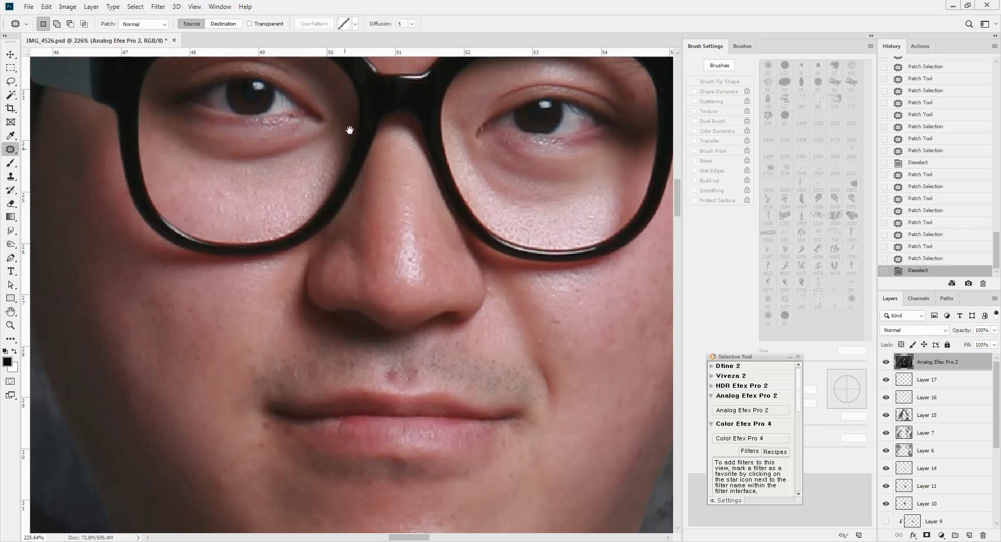
Patch out the dark spots across the forehead, including the mole at its center, and deselect
scroll(336, 271, up, 6)
mouse_move(333, 199)
mouse_down()
mouse_move(291, 222)
mouse_move(349, 197)
mouse_up()
drag(335, 194, 262, 207)
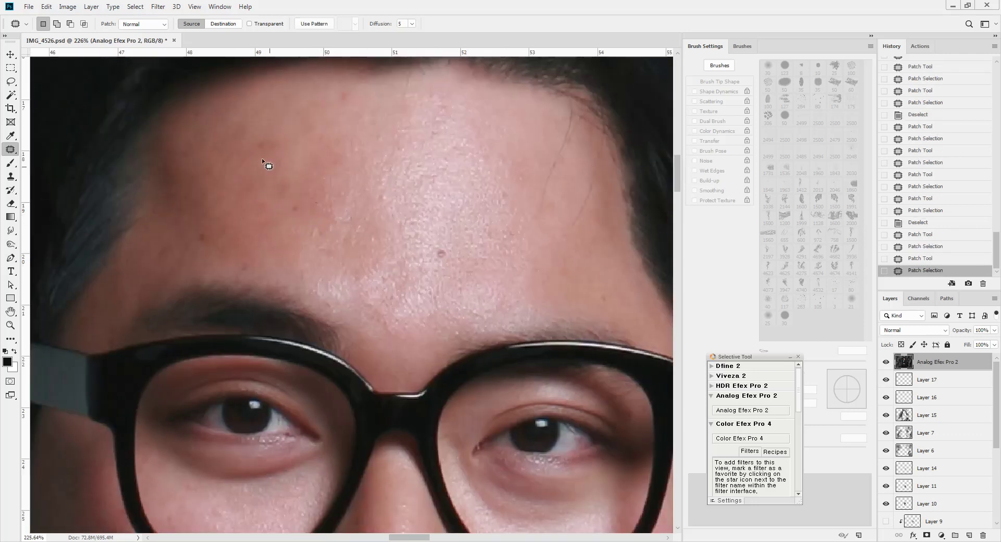
drag(356, 110, 353, 109)
mouse_move(350, 103)
mouse_down()
mouse_move(359, 125)
mouse_move(349, 142)
mouse_up()
mouse_move(449, 265)
mouse_down()
mouse_move(442, 242)
mouse_move(450, 262)
mouse_up()
drag(445, 254, 446, 219)
key(ctrl+d)
drag(218, 229, 221, 233)
drag(211, 232, 224, 197)
key(ctrl+d)
Patch away the stray hairs on the right side of the forehead, switch to the Lasso tool, and save the document
drag(575, 128, 570, 117)
drag(563, 140, 539, 128)
key(ctrl+d)
mouse_move(587, 221)
mouse_down()
mouse_move(590, 159)
mouse_move(597, 191)
mouse_move(558, 187)
mouse_up()
key(ctrl+d)
mouse_move(578, 228)
mouse_down()
mouse_move(548, 168)
mouse_move(581, 224)
mouse_up()
key(ctrl+d)
drag(342, 326, 265, 332)
key(ctrl+0)
key(l)
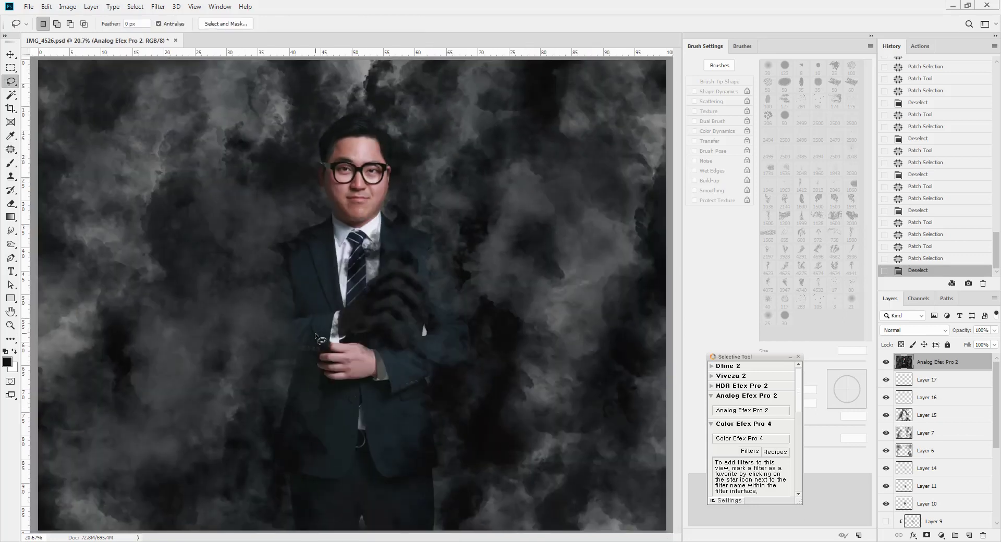
key(ctrl+s)
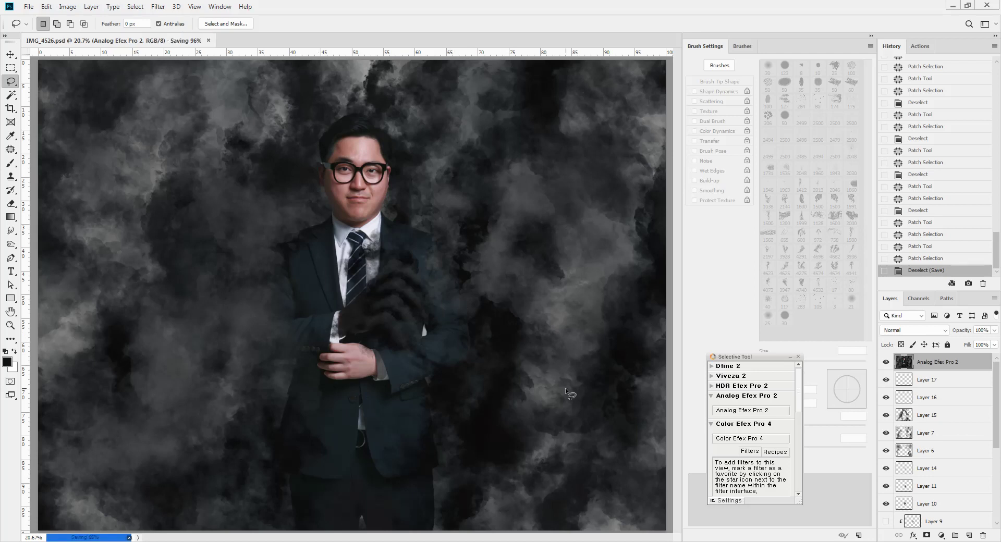
Launch the Color Efex Pro 4 filter and use Bleach Bypass with Contrast at 20% and Local Contrast at 13%
scroll(566, 389, down, 1)
click(733, 439)
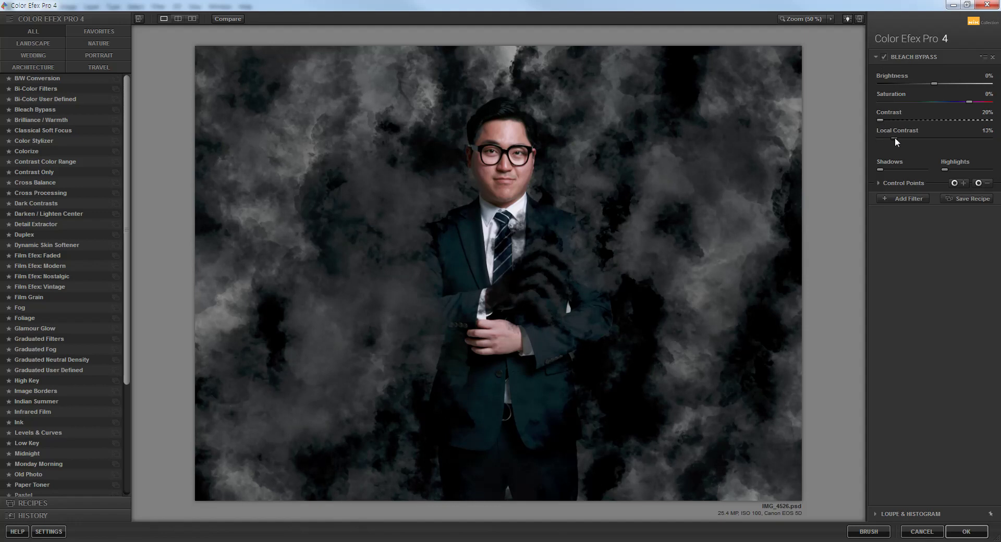
Add a Cross Processing filter using method L03 at 18% strength
click(906, 199)
click(49, 194)
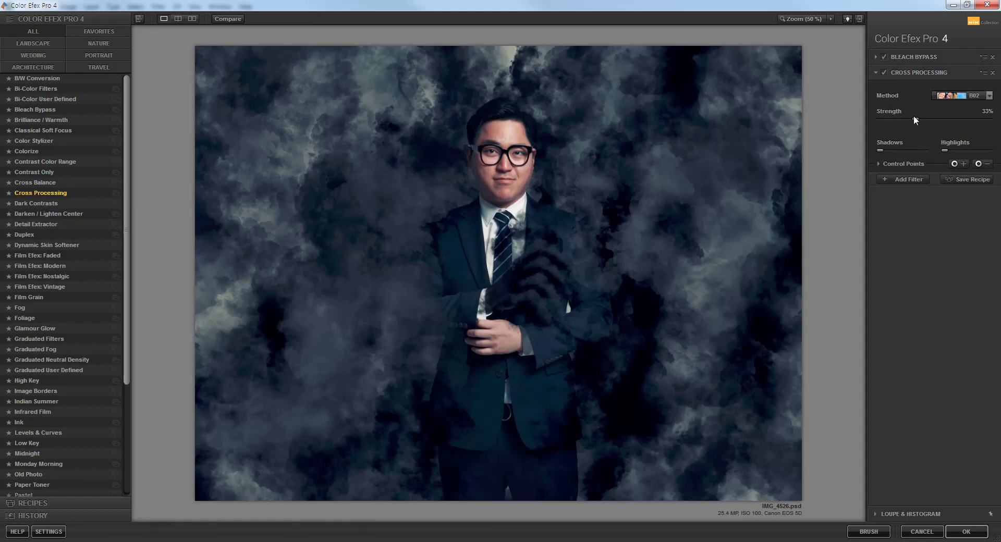
click(958, 96)
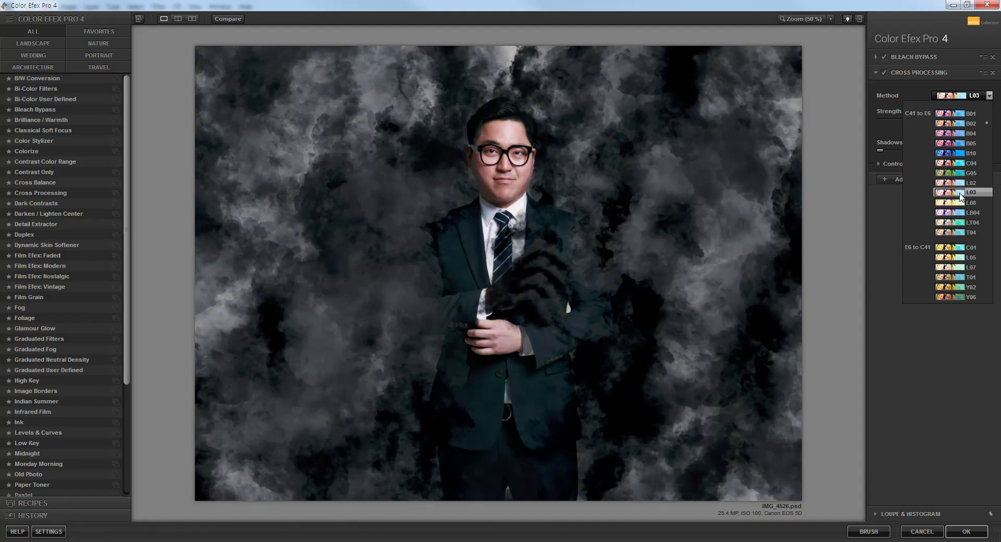
click(960, 196)
click(900, 119)
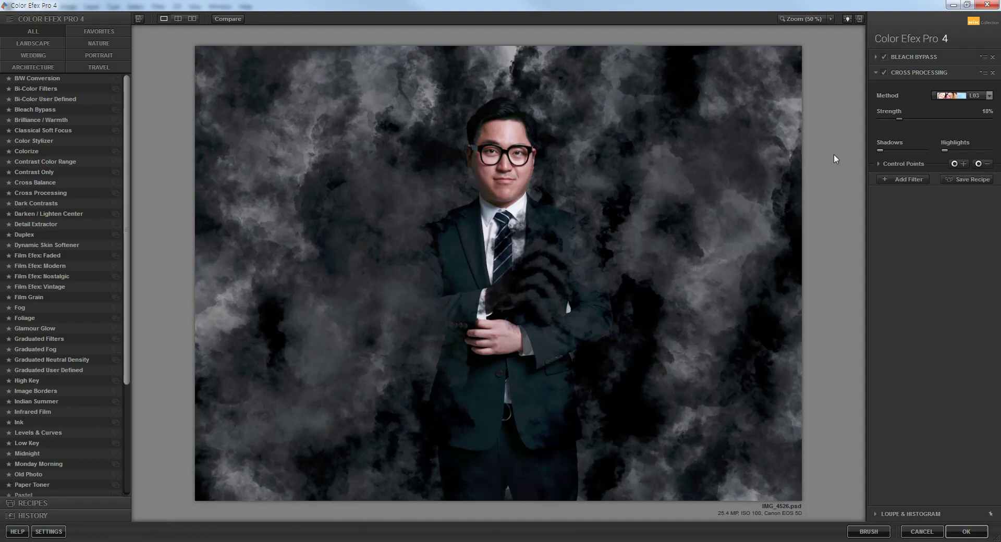
Compare the image with and without Cross Processing, keep it enabled, and apply the Color Efex filters
click(885, 73)
click(884, 73)
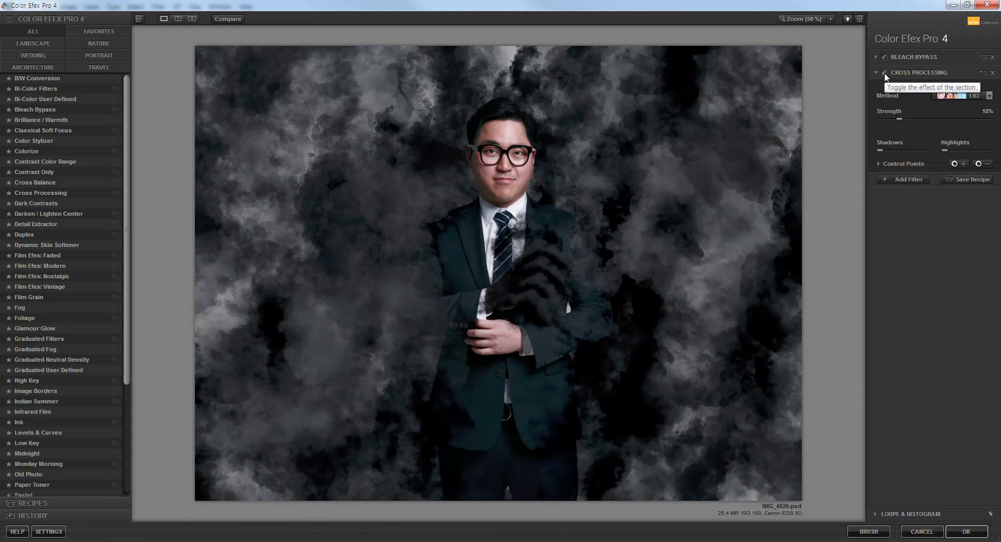
click(884, 73)
click(884, 73)
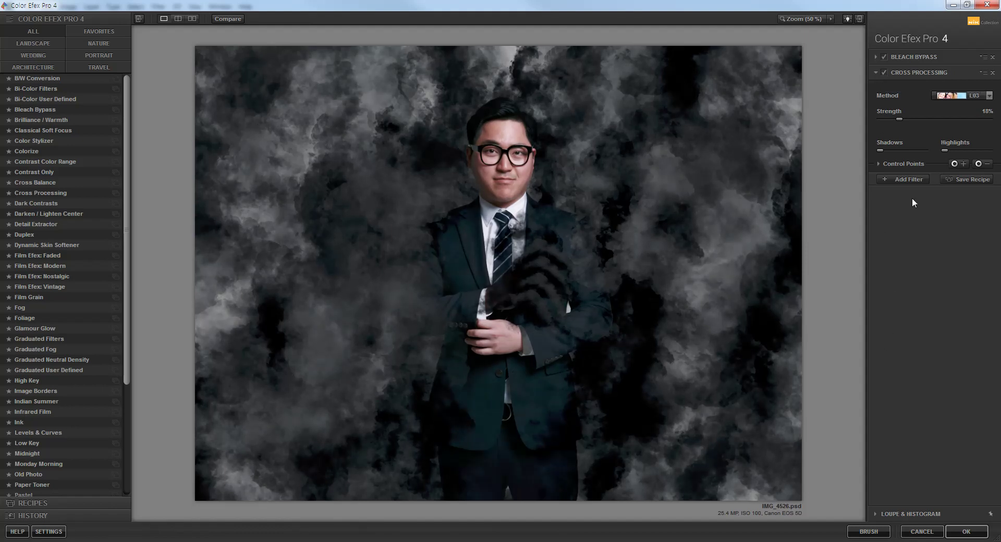
click(965, 531)
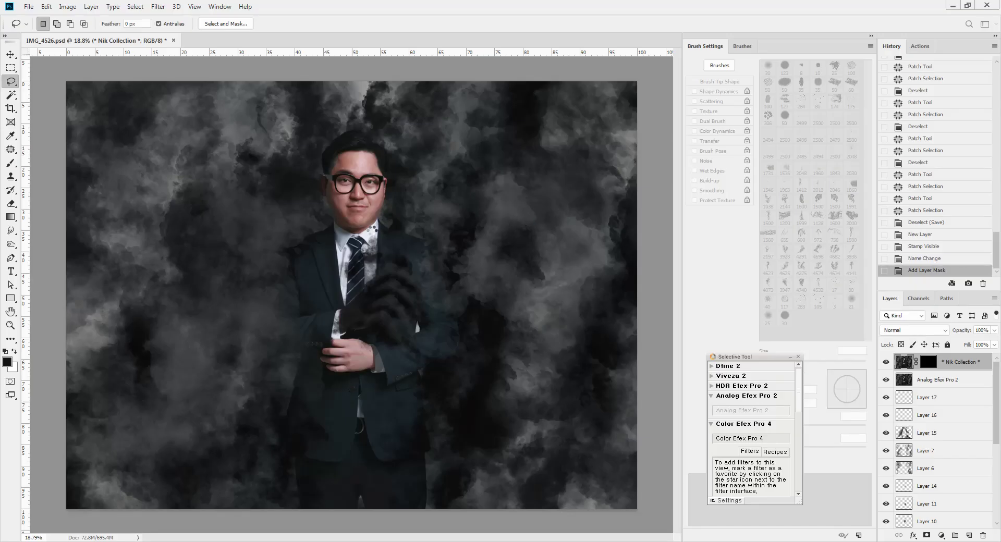
Cover the white gap beside the smoky hand with black stamps of the 4696 smoke brush at 190 px
scroll(371, 229, up, 4)
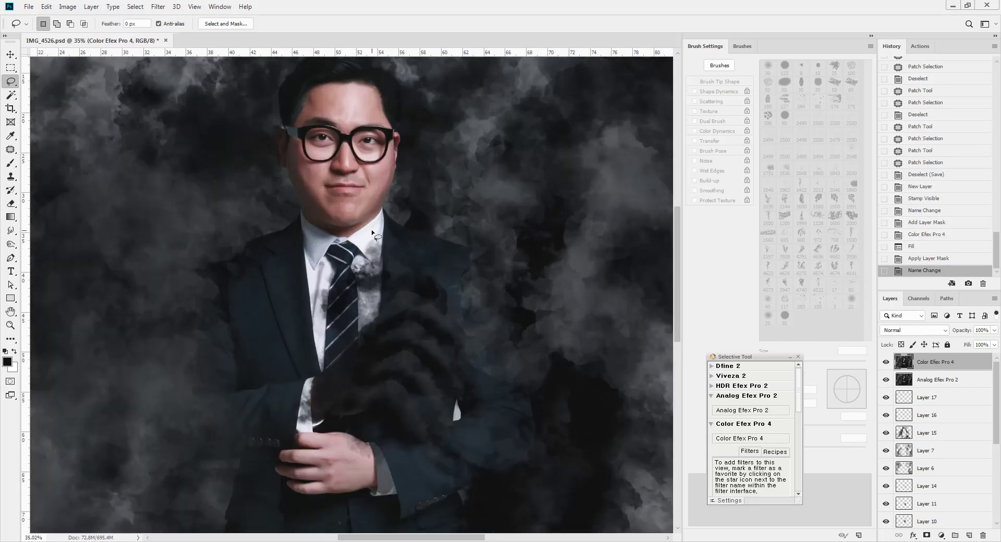
scroll(337, 256, up, 3)
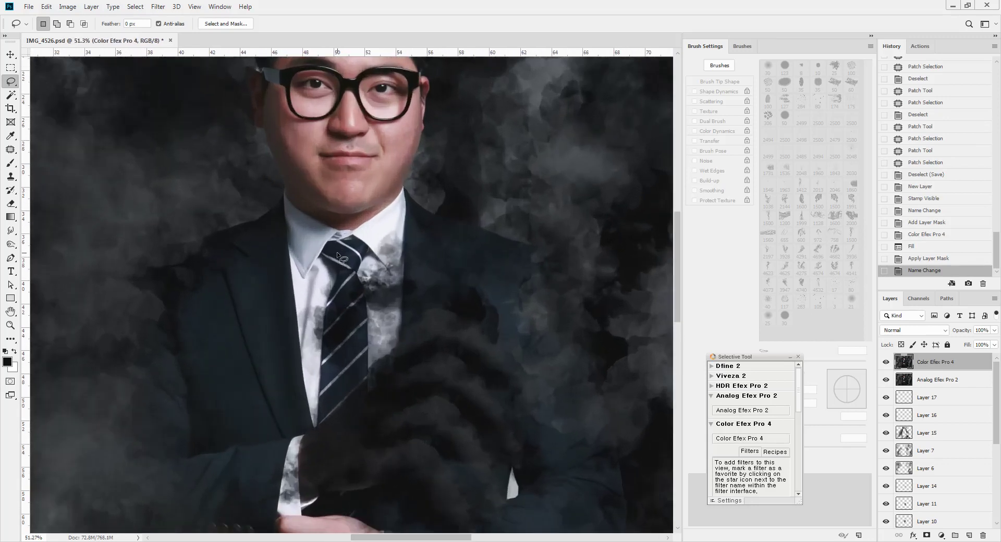
drag(284, 186, 401, 214)
scroll(336, 287, down, 4)
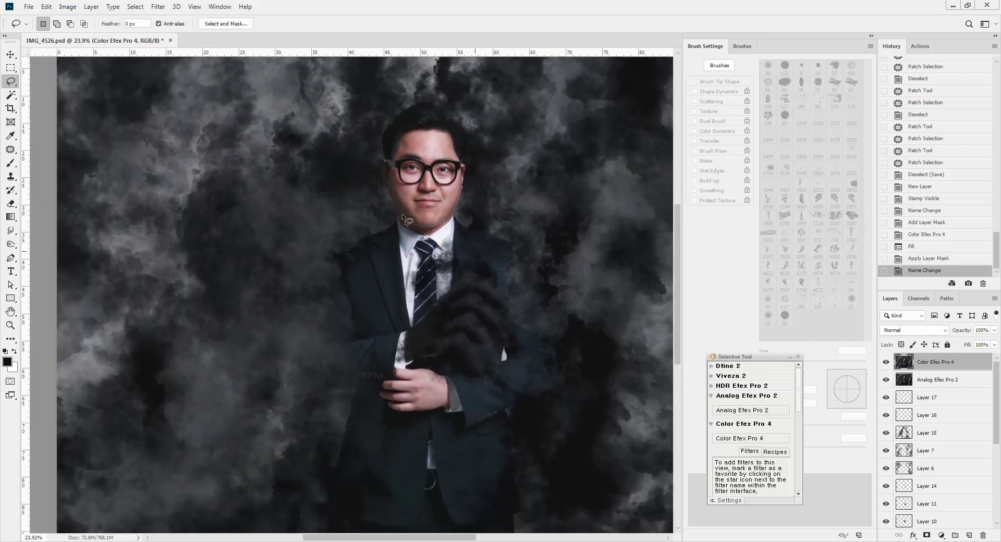
scroll(493, 335, up, 4)
scroll(493, 336, up, 3)
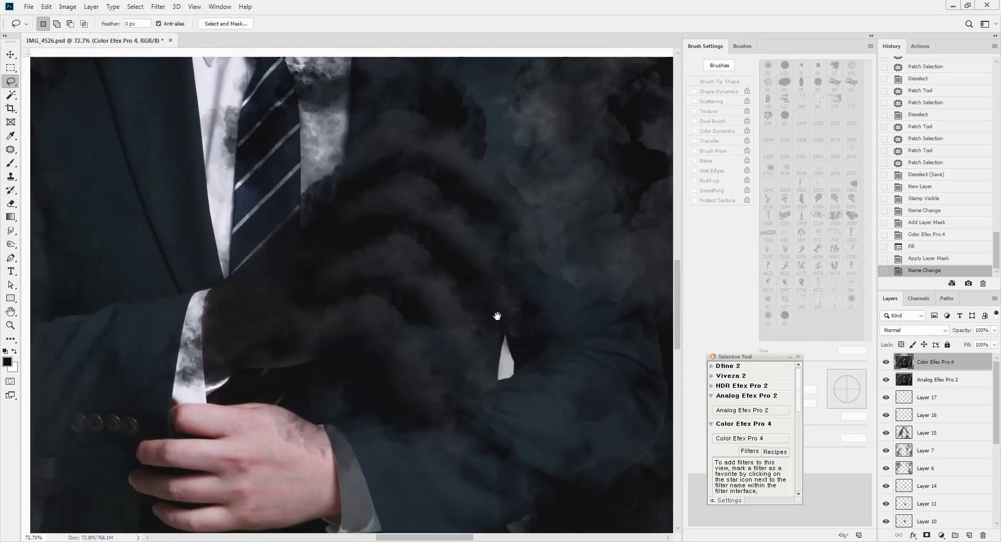
drag(496, 329, 449, 299)
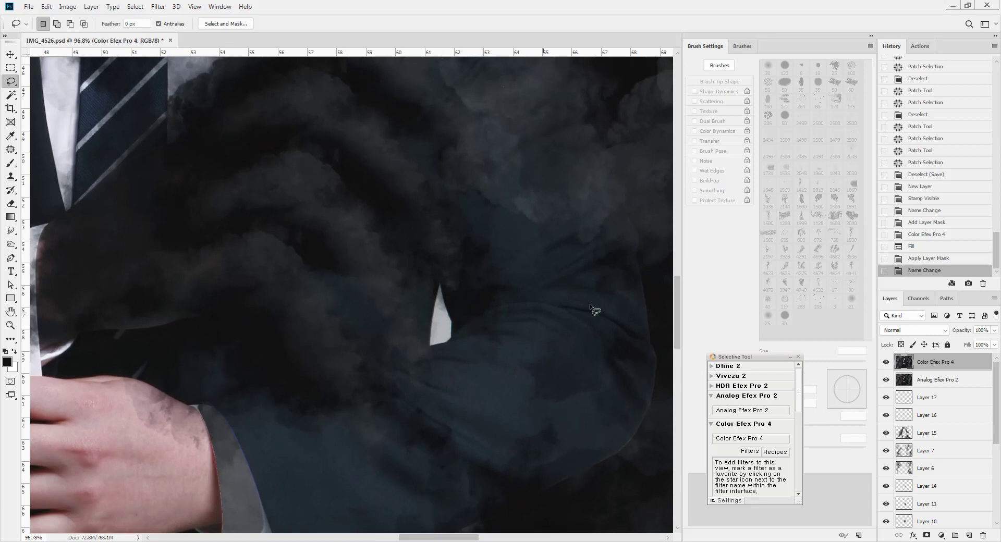
key(b)
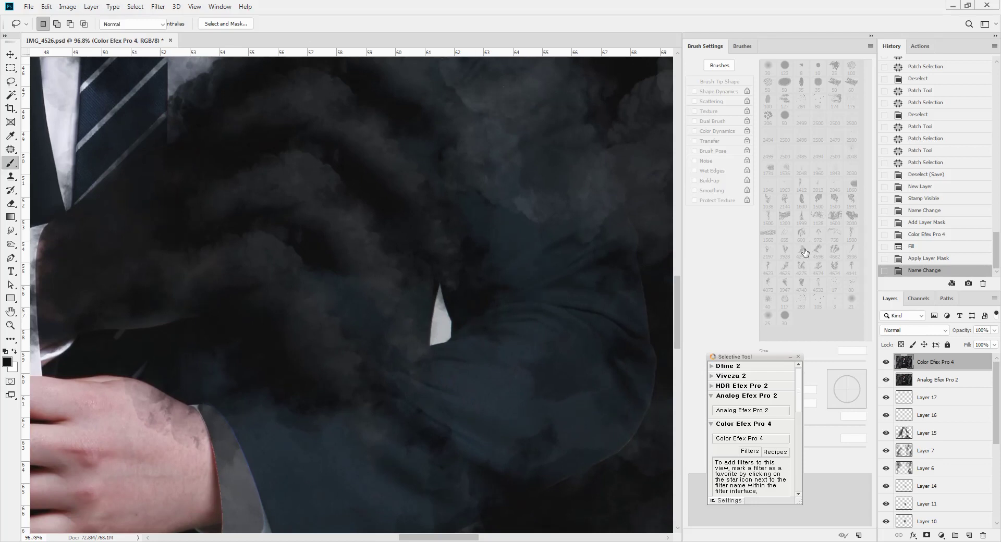
click(817, 251)
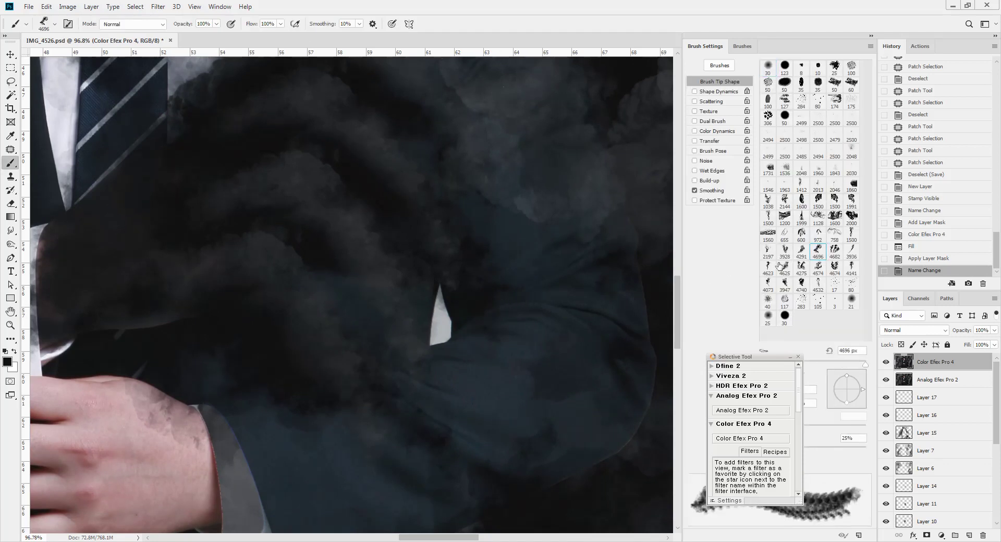
drag(847, 365, 836, 365)
click(445, 322)
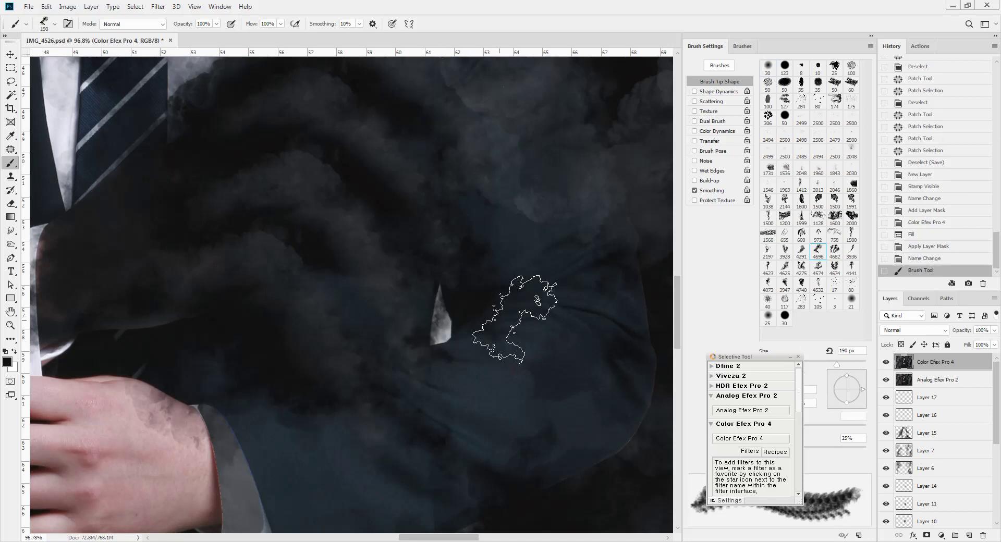
click(469, 326)
click(428, 355)
click(474, 297)
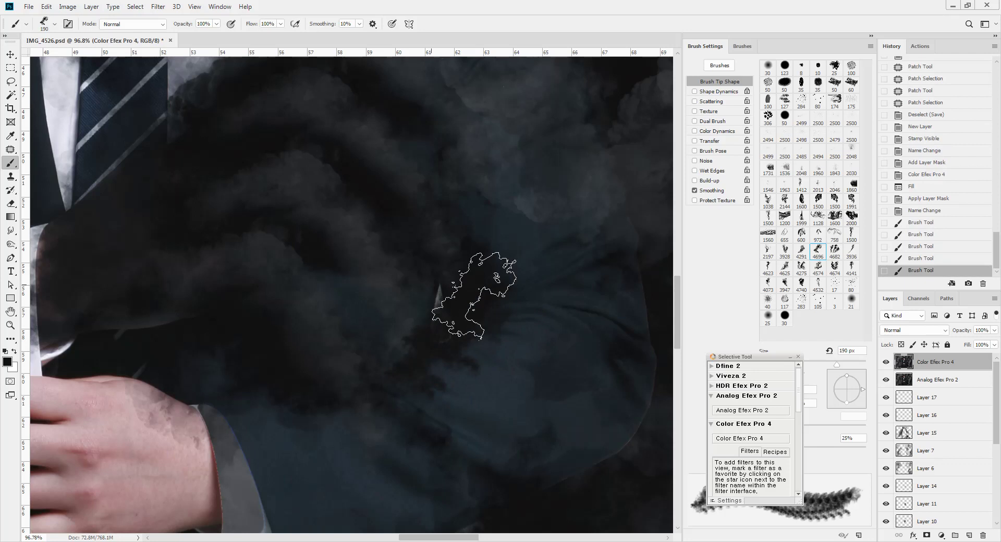
click(523, 361)
click(485, 359)
Darken the background smoke around the man with black stamps of the 4291 smoke brush at 1200 px
scroll(503, 341, down, 3)
scroll(554, 330, down, 2)
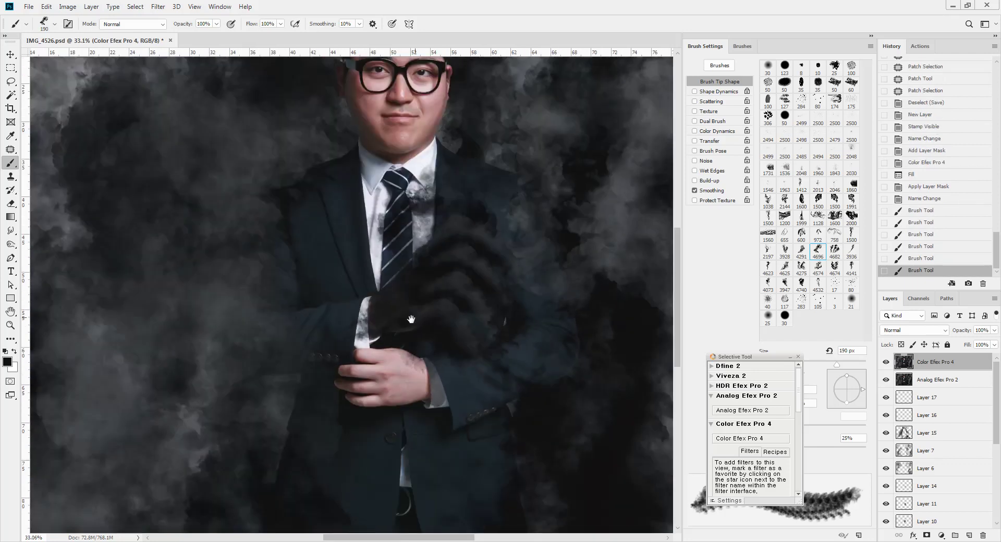
scroll(422, 312, down, 5)
scroll(407, 256, left, 3)
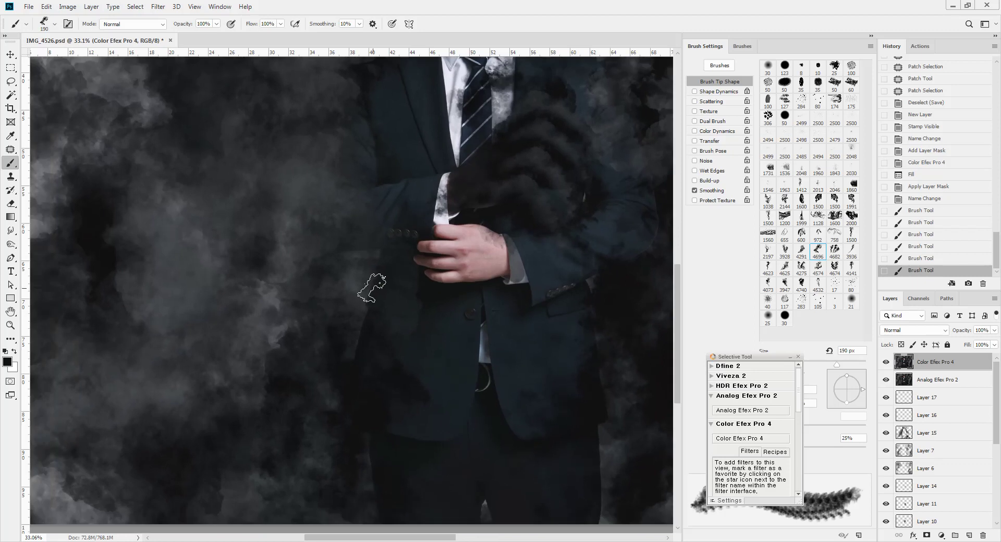
click(801, 250)
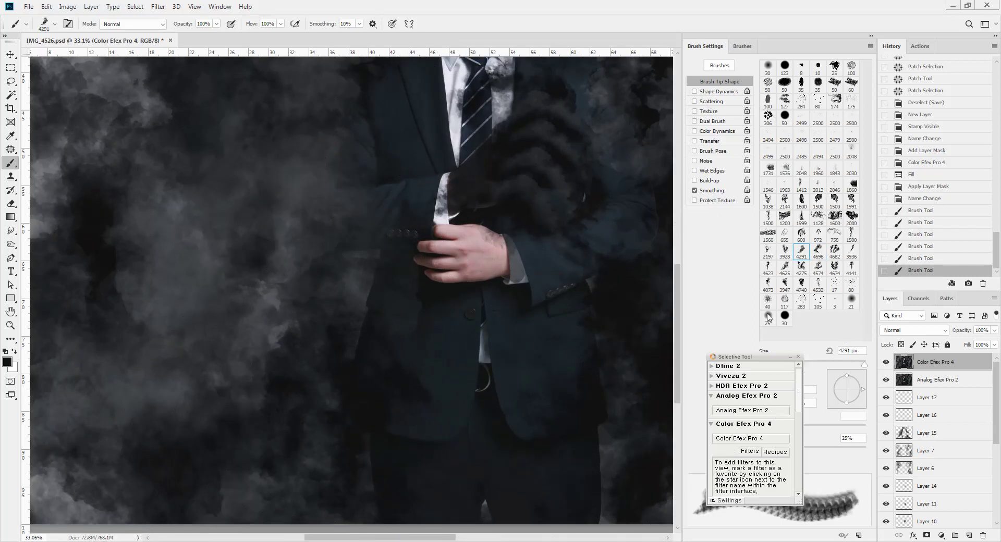
drag(862, 365, 854, 364)
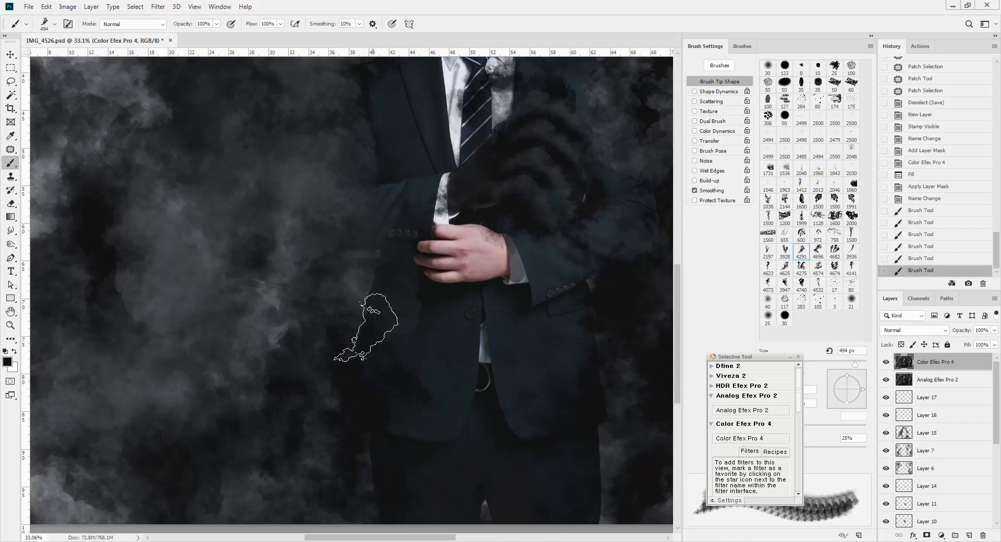
key(bracketright)
key(bracketright)
key(bracketright)
key(bracketright)
key(bracketright)
key(bracketright)
key(bracketright)
key(bracketright)
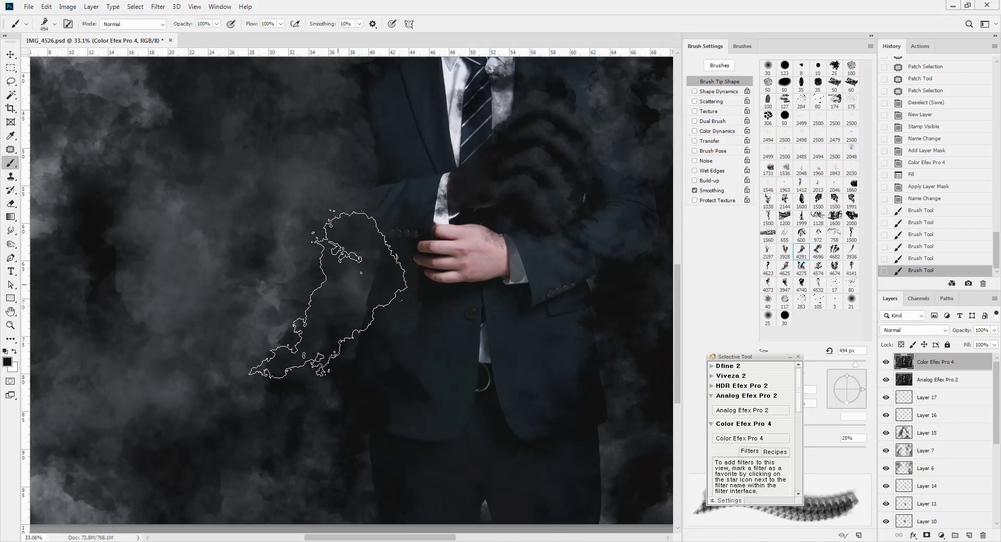
scroll(172, 261, down, 3)
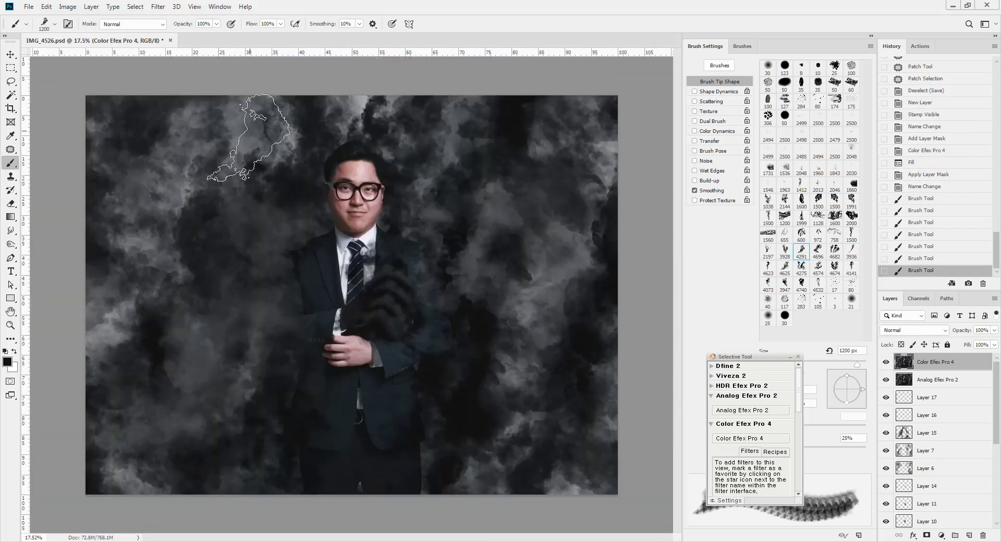
click(553, 297)
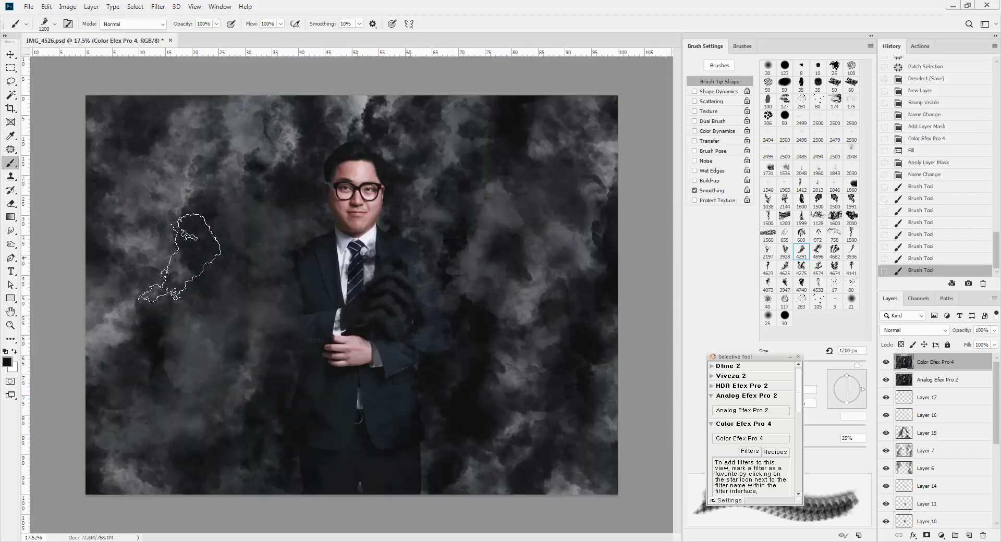
click(122, 213)
click(104, 326)
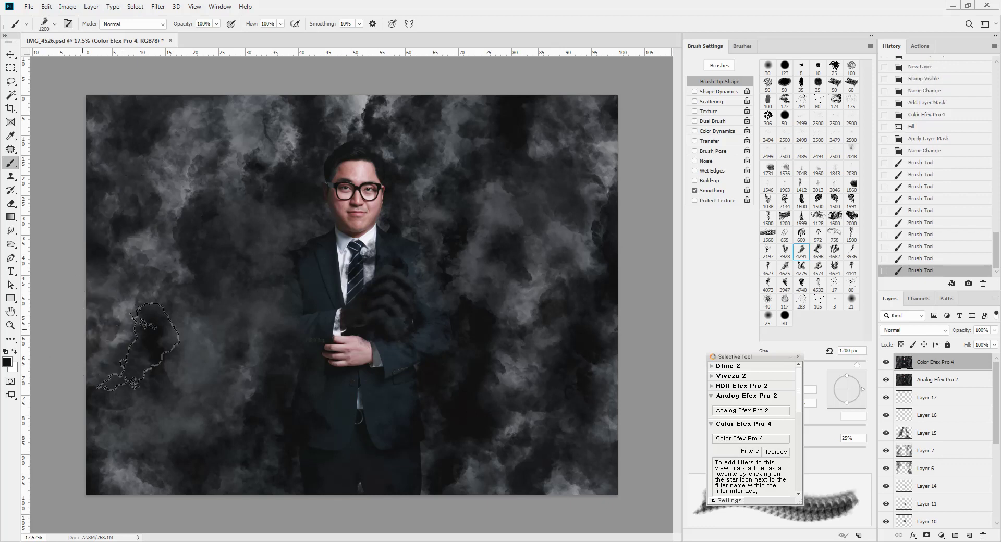
click(209, 383)
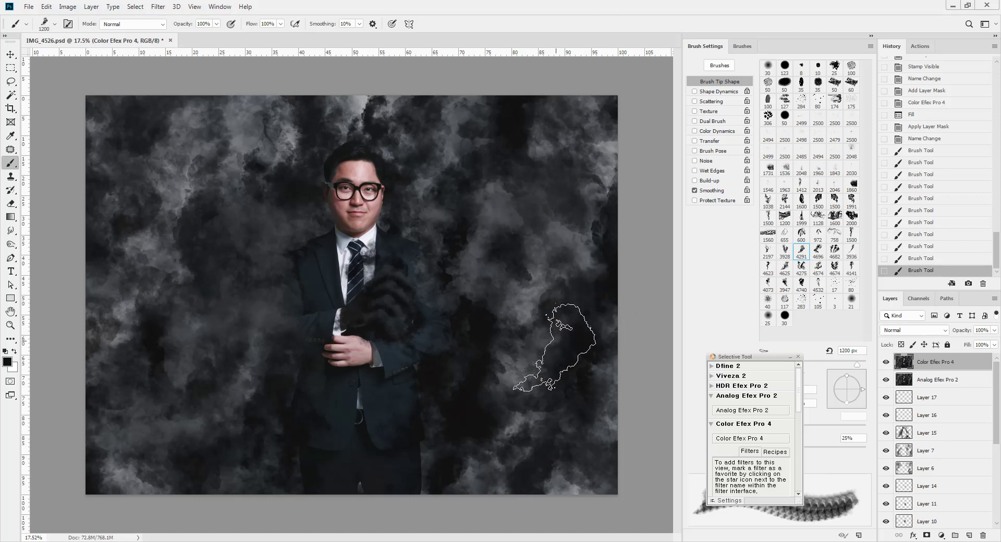
click(345, 88)
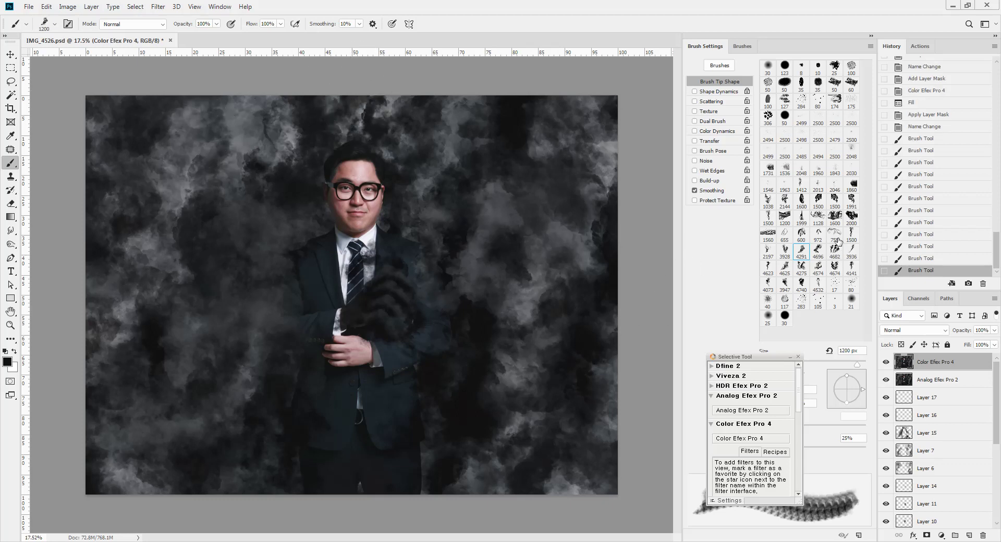
Reduce the smoke brush to 600 px and stamp black over the bright smoke beside and above the man's head
scroll(319, 163, up, 4)
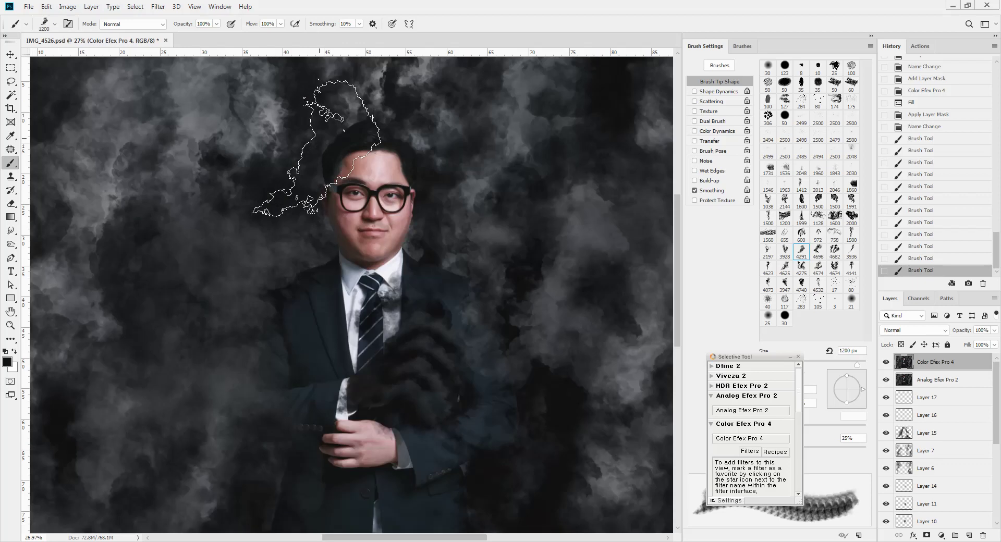
scroll(315, 153, up, 2)
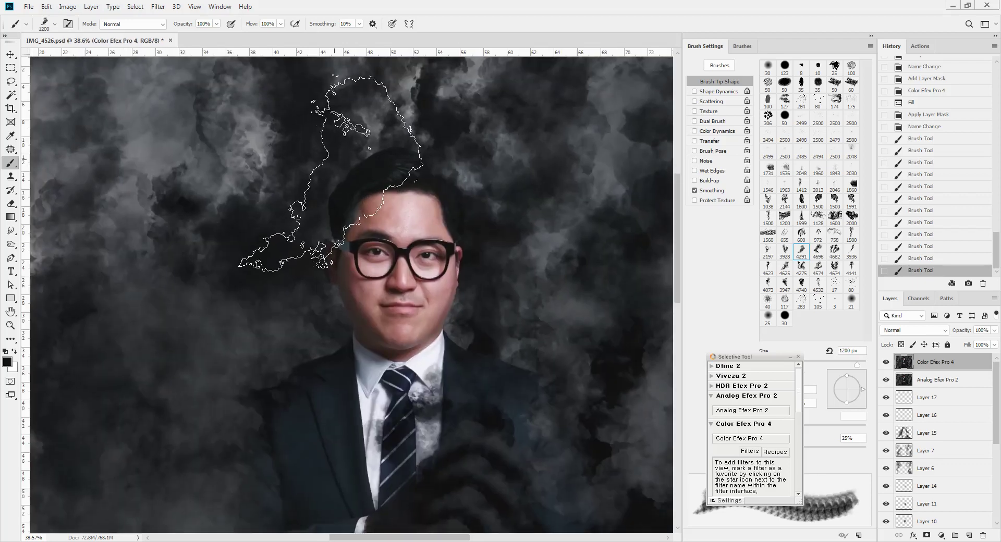
key(bracketleft)
key(bracketleft)
key(bracketleft)
click(332, 156)
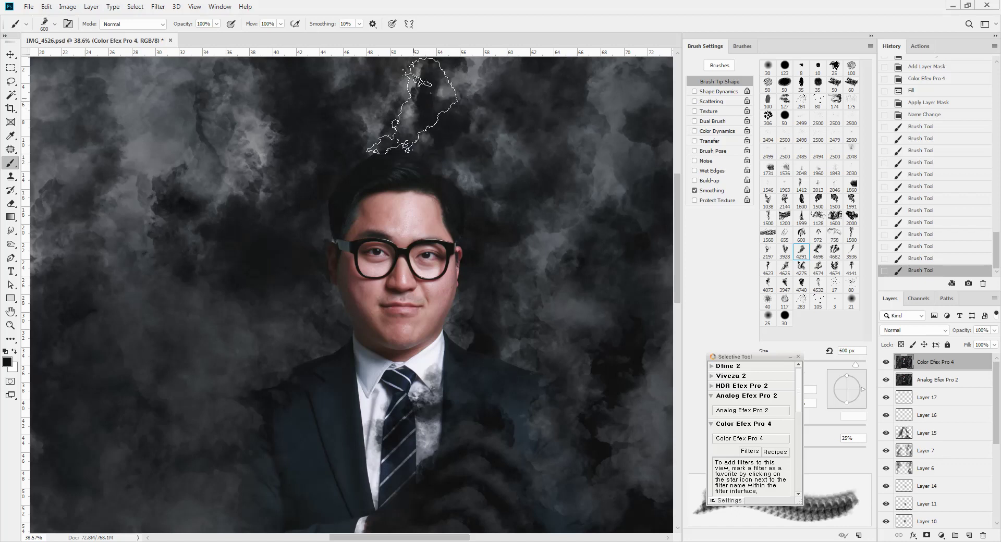
click(411, 100)
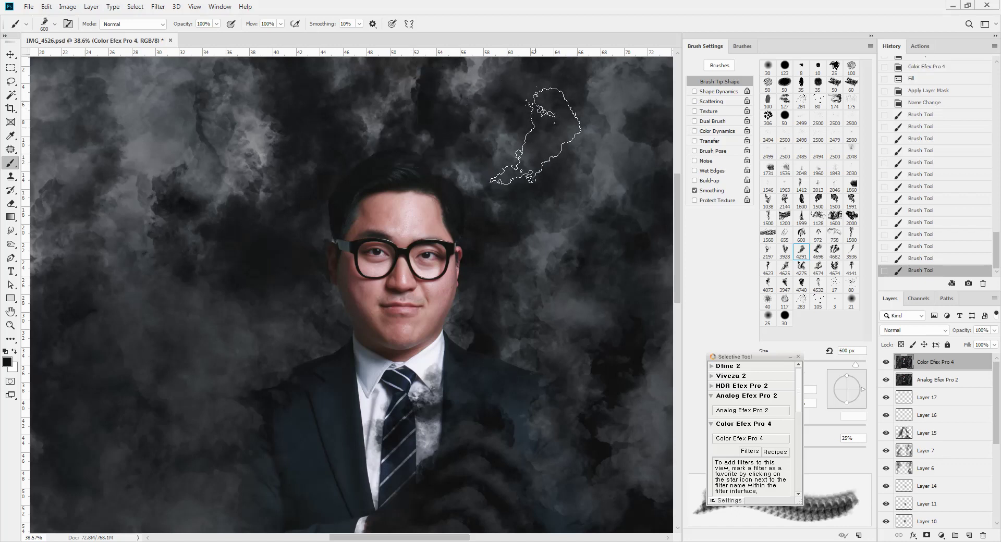
Try one full-size black stamp of the 4625 smoke brush on the background and undo it
click(784, 267)
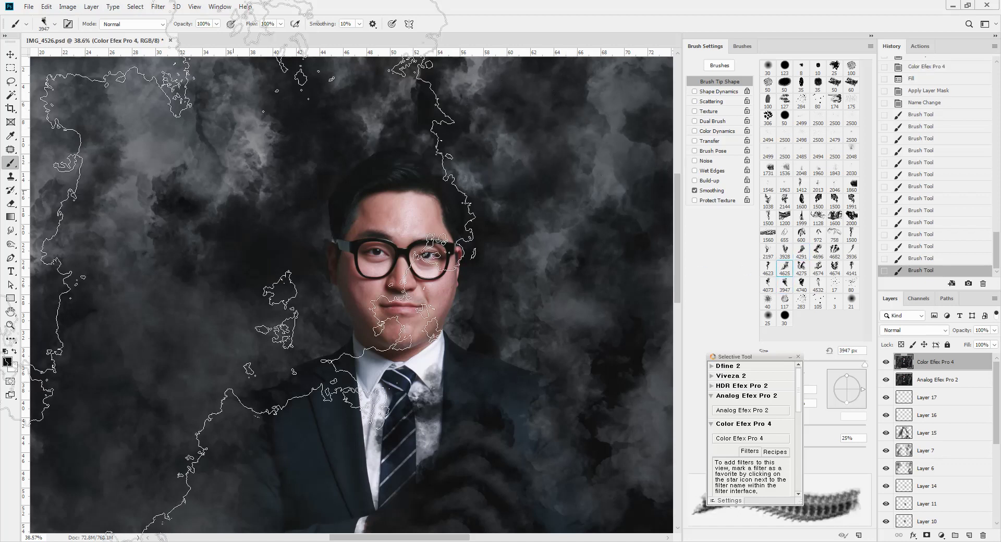
scroll(315, 198, down, 5)
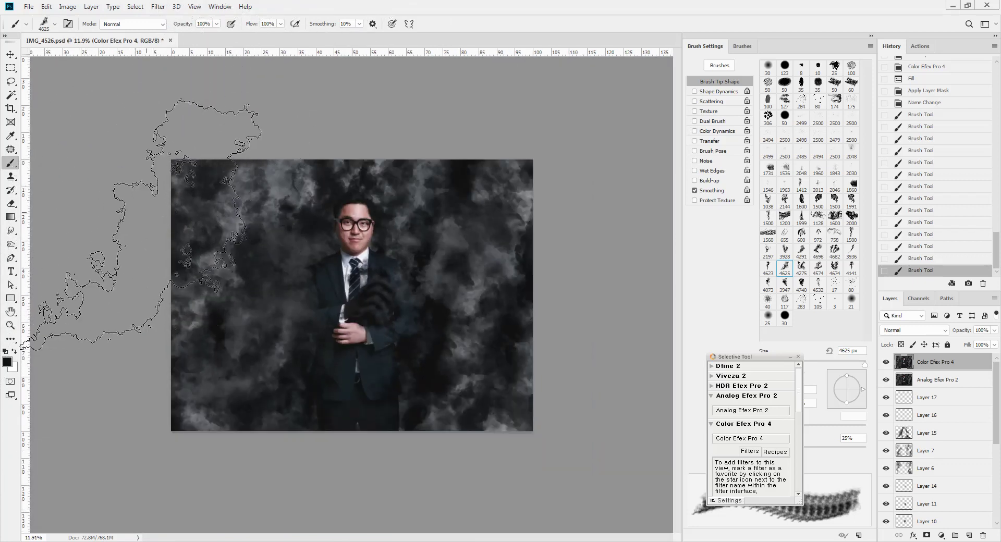
click(141, 225)
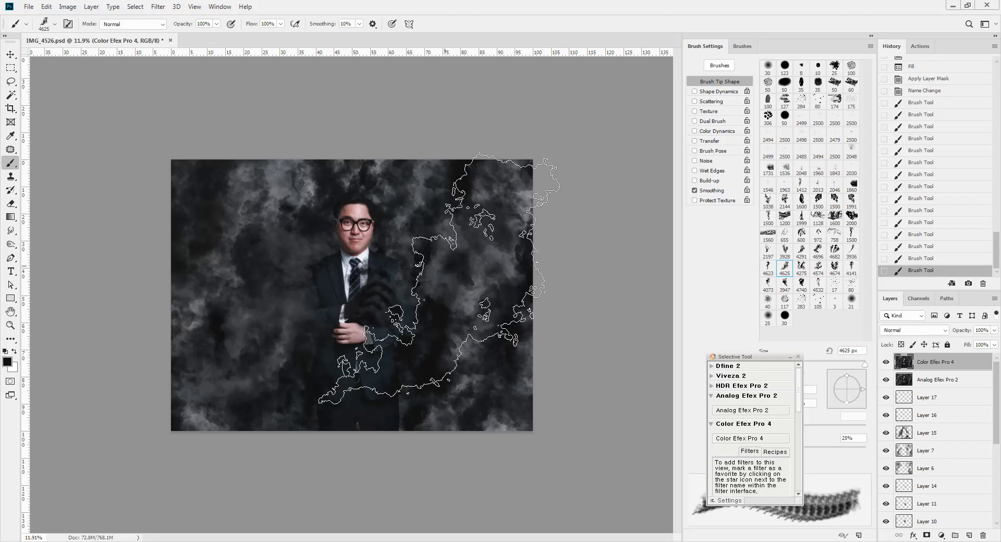
key(ctrl+z)
Fit the image in the window, hide the brush settings, and move the Selective Tool palette out of the way
key(l)
key(ctrl+0)
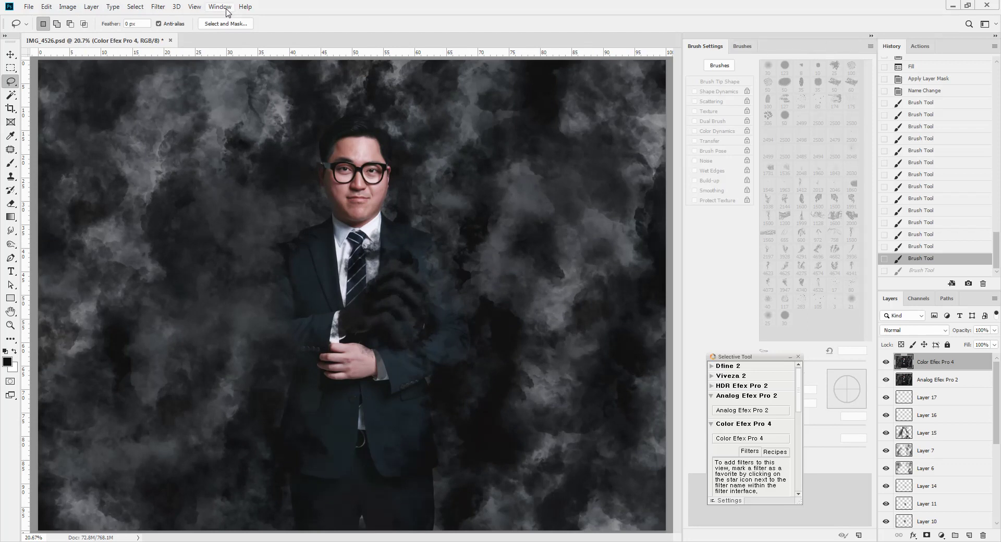
key(F5)
drag(745, 357, 814, 389)
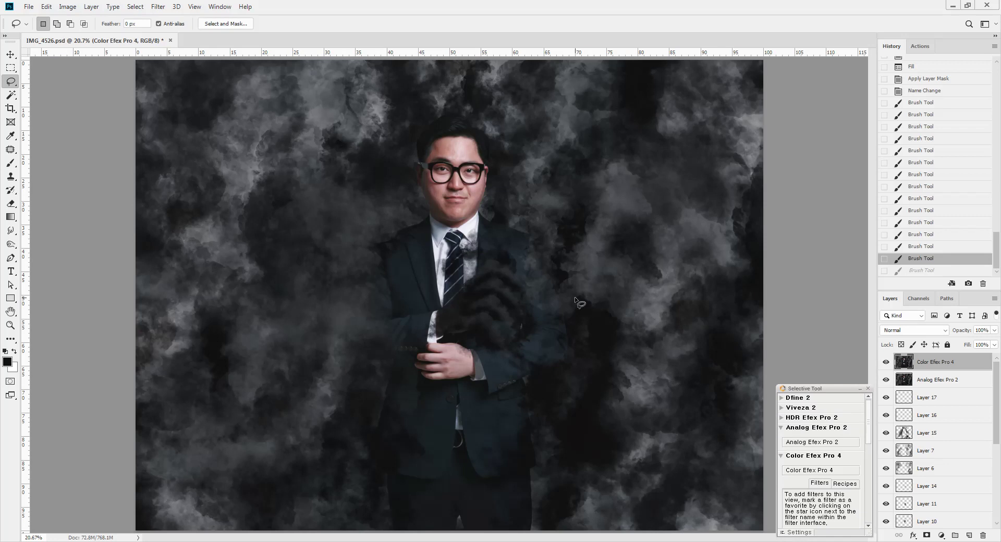
scroll(574, 296, down, 2)
scroll(574, 296, up, 1)
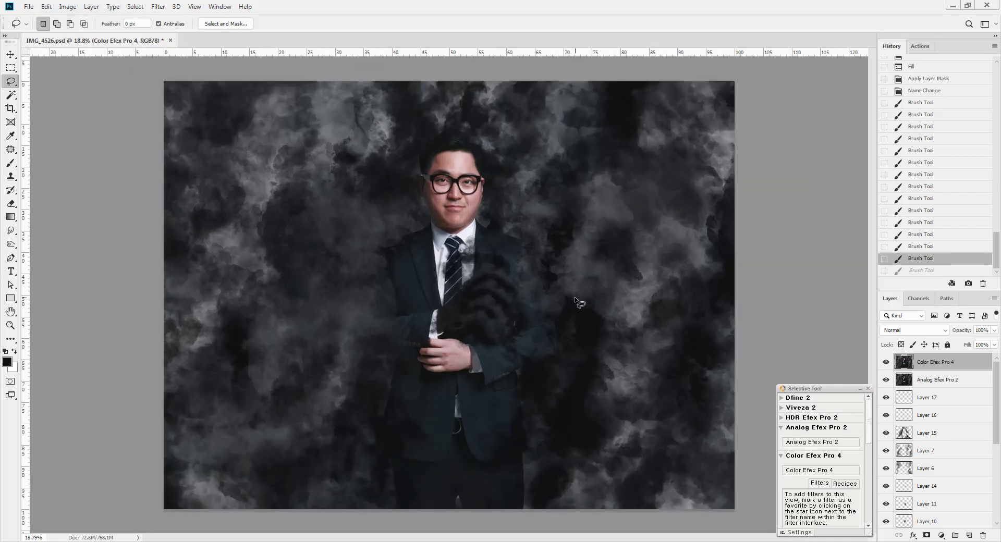
Compare with the original photo by hiding every layer above Background, and show only Color Efex Pro 4 again
drag(887, 365, 892, 420)
click(886, 361)
scroll(886, 401, down, 5)
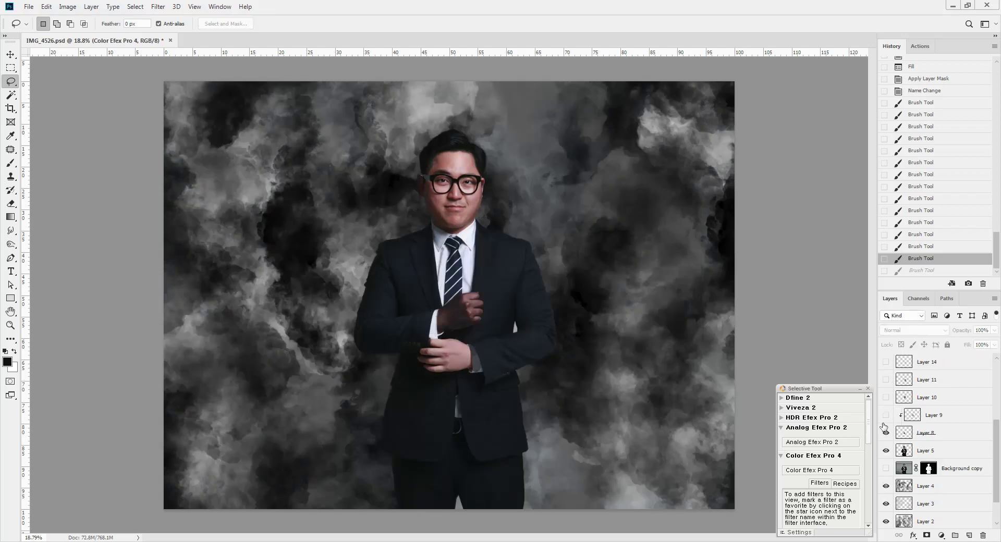
drag(885, 402, 885, 500)
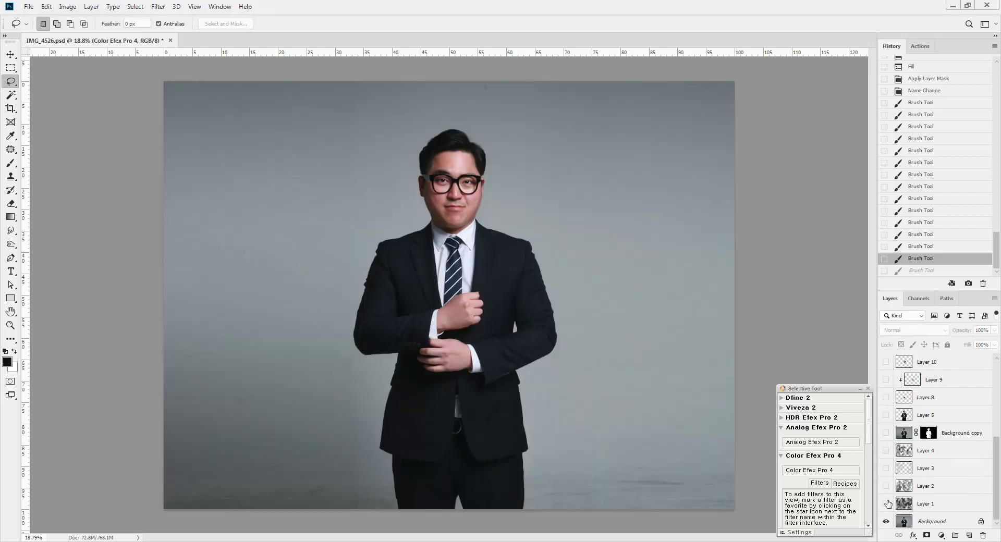
scroll(922, 474, up, 5)
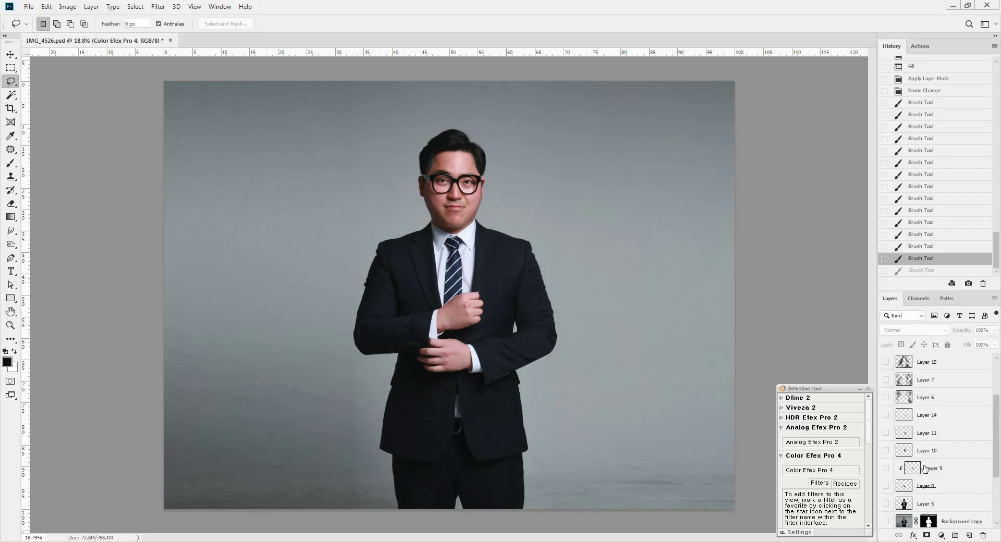
scroll(924, 468, up, 3)
click(886, 362)
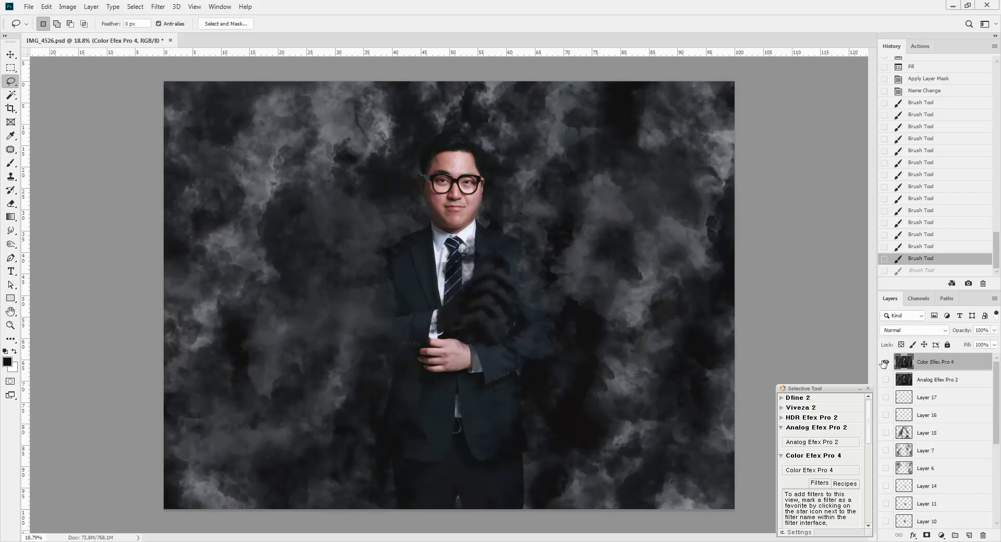
Patch the blemish between the nose and upper lip using nearby clean skin
scroll(480, 187, up, 5)
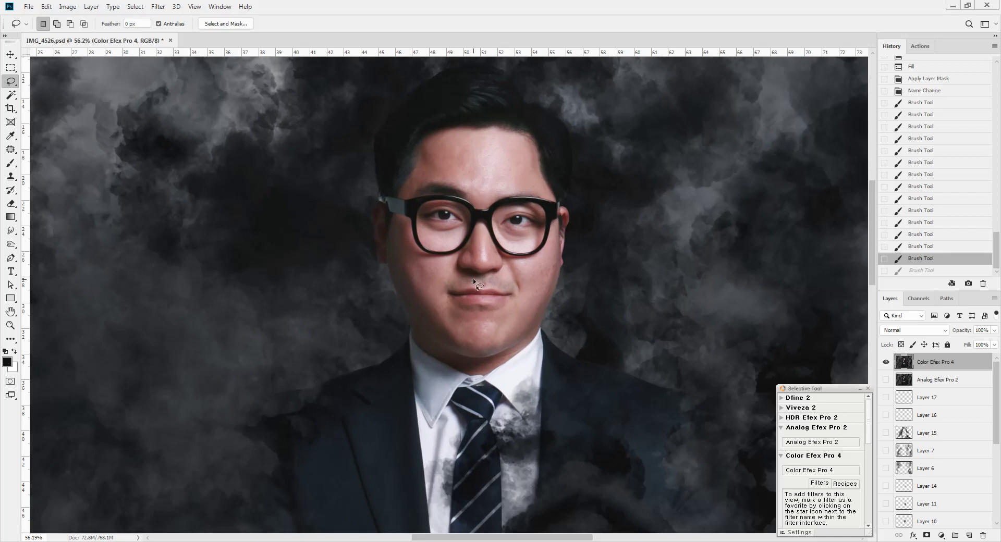
key(j)
scroll(477, 281, up, 5)
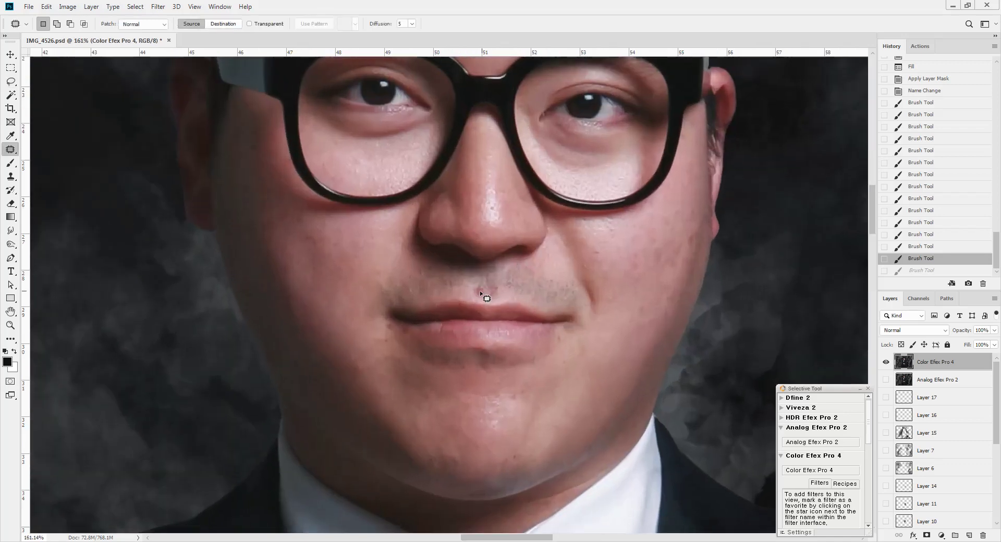
drag(483, 288, 483, 284)
mouse_move(478, 289)
mouse_down()
mouse_move(500, 279)
mouse_move(497, 288)
mouse_up()
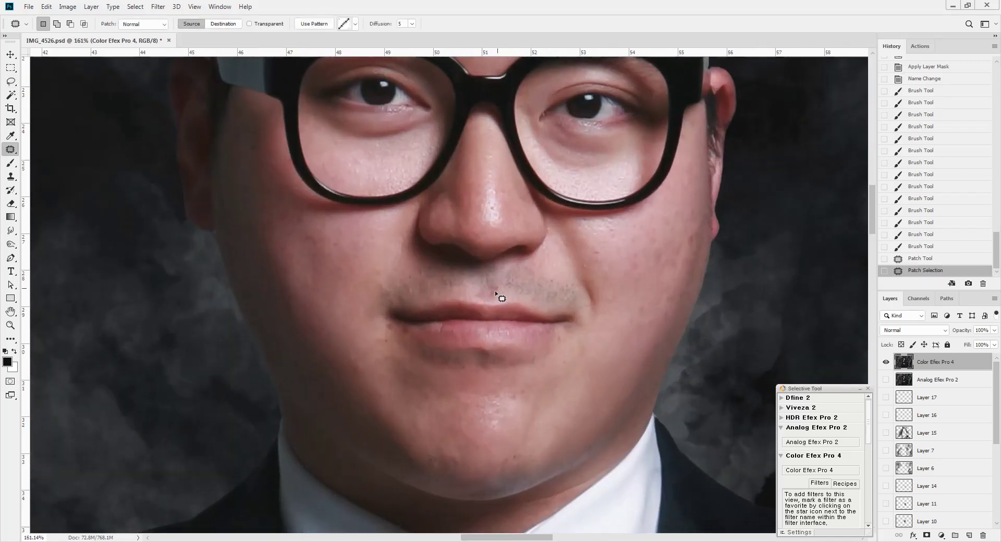
key(ctrl+d)
Patch the blemishes beside the nostril fold and on the cheek at the image's right with clean skin
drag(598, 250, 599, 247)
drag(596, 253, 660, 269)
mouse_move(600, 271)
mouse_down()
mouse_move(596, 281)
mouse_move(595, 268)
mouse_move(609, 279)
mouse_up()
key(ctrl+d)
drag(694, 250, 666, 261)
drag(692, 164, 687, 163)
drag(685, 184, 674, 203)
click(611, 207)
Even out the under-eye skin behind the image-right lens using a soft 30 px brush at 10% opacity and a sampled skin tone
drag(444, 198, 479, 291)
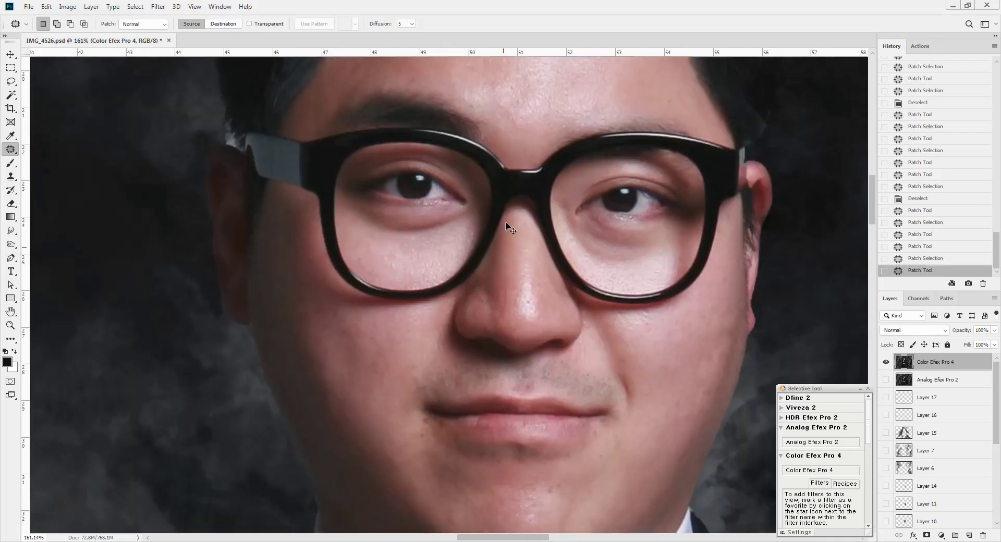
scroll(605, 275, up, 1)
key(b)
alt+click(612, 266)
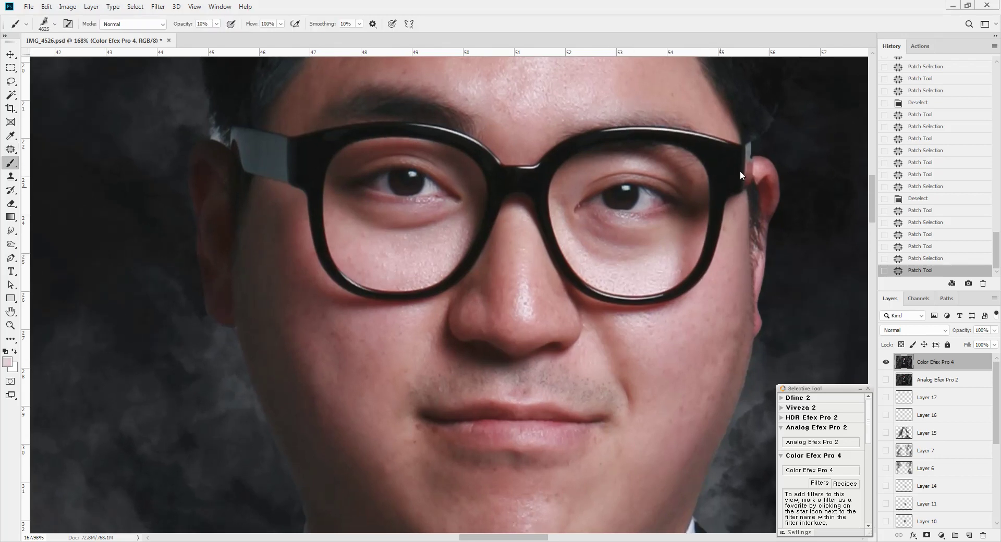
key(F5)
click(769, 68)
key(F5)
click(582, 234)
click(608, 239)
click(609, 235)
click(606, 231)
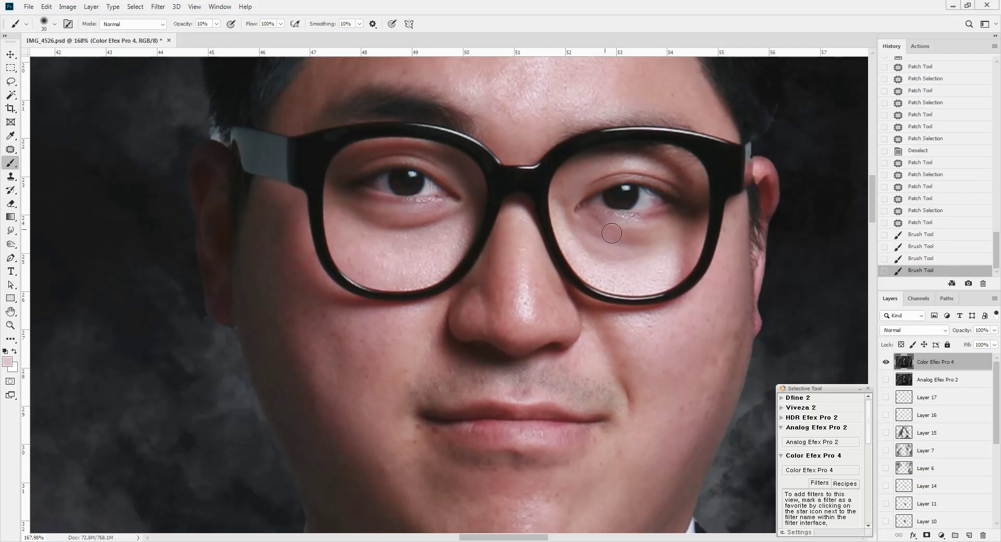
drag(636, 256, 588, 243)
drag(588, 243, 631, 256)
drag(631, 256, 607, 264)
click(607, 265)
Soften the skin behind the image-left lens and on the cheek below it with freshly sampled skin tones
alt+click(423, 245)
mouse_move(446, 222)
mouse_down()
mouse_move(360, 226)
mouse_move(379, 225)
mouse_move(363, 226)
mouse_move(366, 256)
mouse_up()
click(362, 268)
click(381, 256)
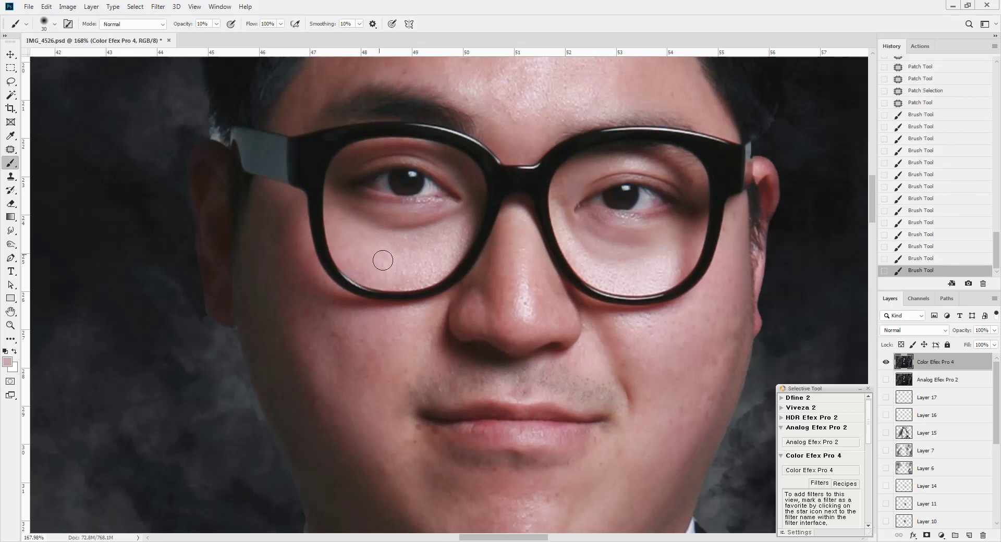
alt+click(359, 349)
click(335, 332)
click(342, 346)
click(343, 336)
Patch the remaining blemishes on the image-left cheek and beside the corner of the mouth
key(j)
mouse_move(339, 349)
mouse_down()
mouse_move(306, 318)
mouse_move(331, 330)
mouse_move(347, 370)
mouse_up()
key(ctrl+d)
drag(417, 421, 402, 433)
drag(366, 398, 311, 368)
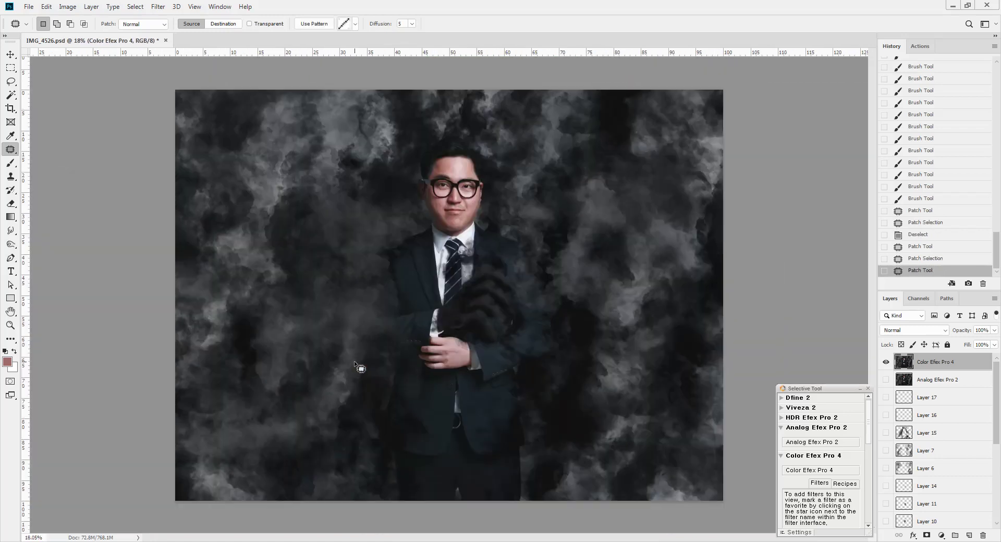
Crop the image to a 16:9 ratio, positioning the frame to keep the man's head and hands inside
key(c)
click(114, 23)
text(16)
key(Tab)
text(9)
key(Return)
drag(171, 91, 822, 380)
drag(630, 238, 630, 262)
key(Return)
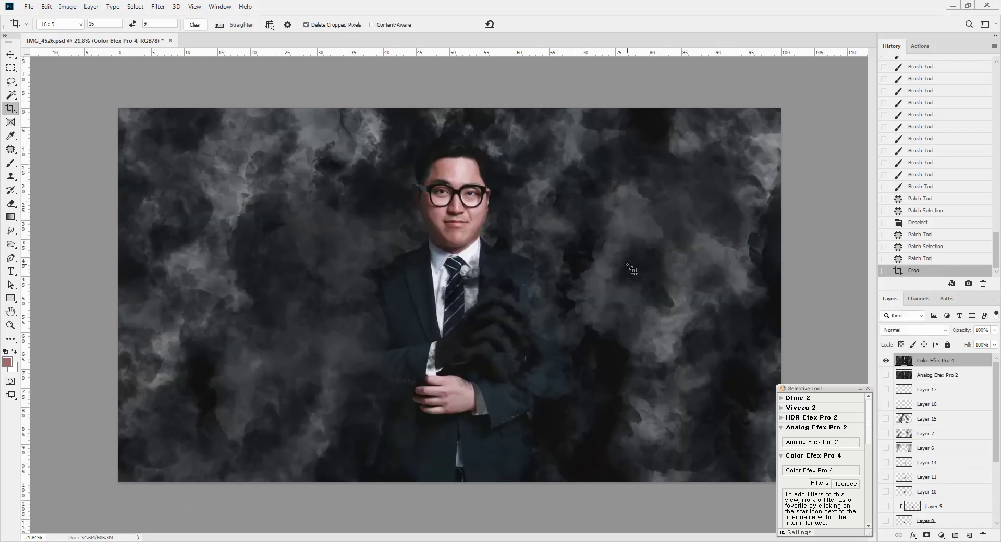
Add a new blank layer above Color Efex Pro 4 with the default settings
scroll(627, 264, up, 1)
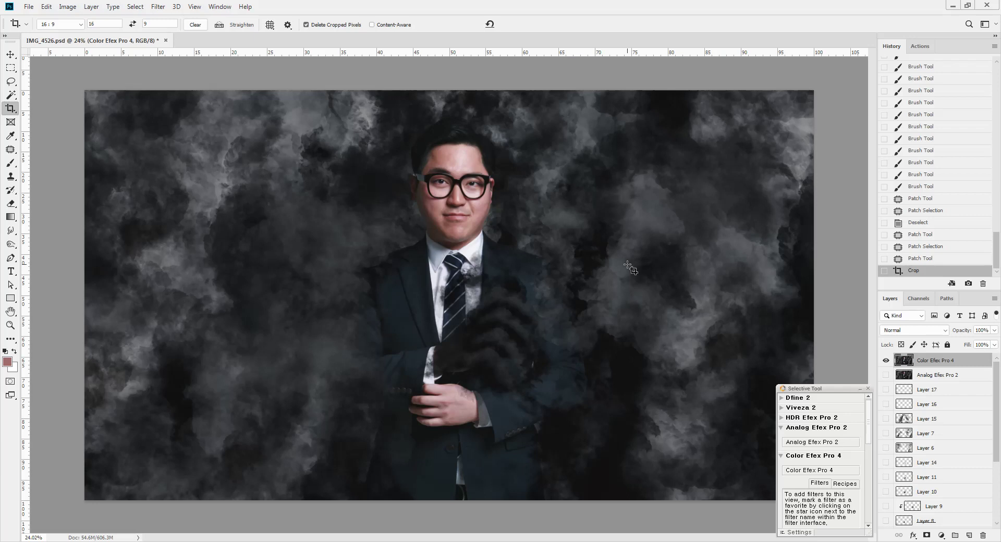
key(ctrl+shift+n)
key(Return)
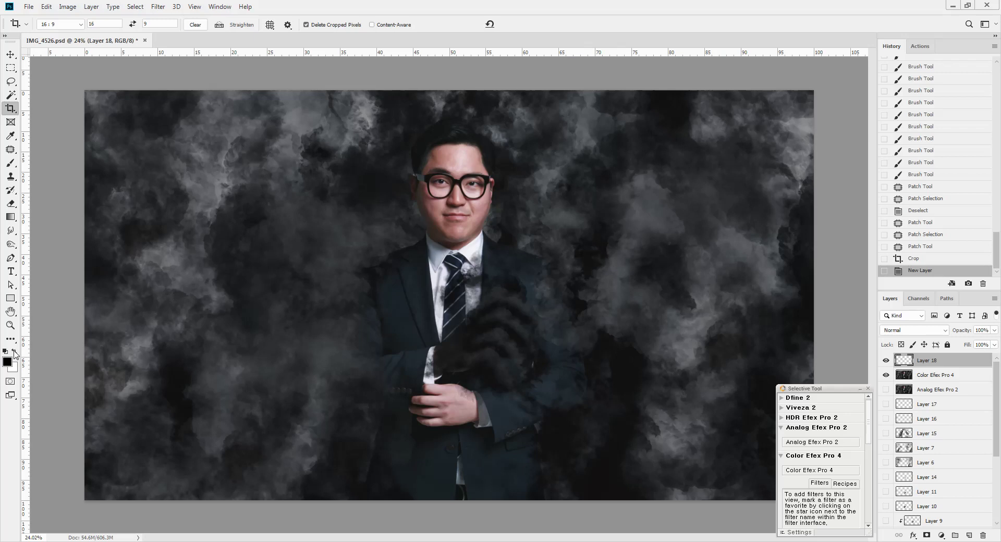
Fill the new top layer with white at 10% opacity and compare the image with and without this haze
click(15, 353)
key(alt+BackSpace)
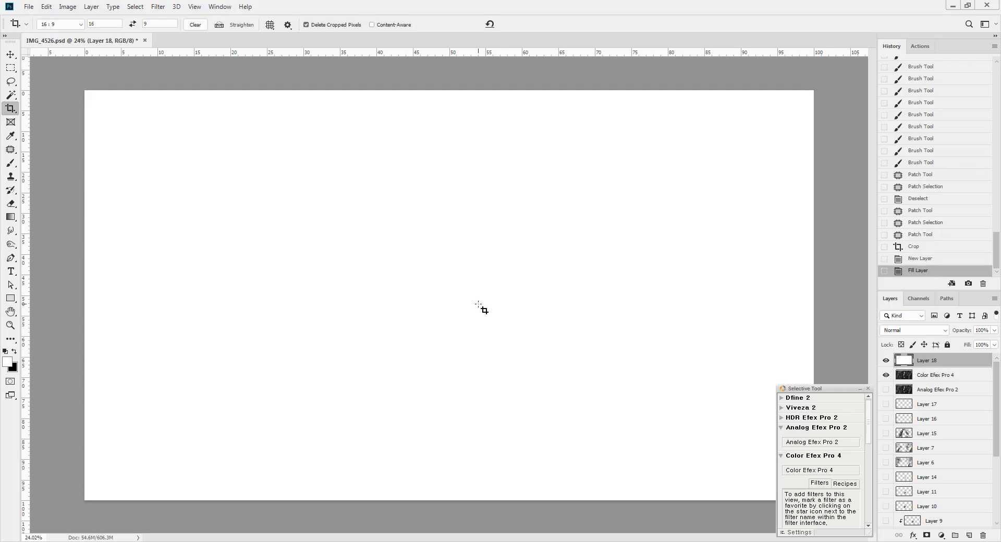
key(l)
key(1)
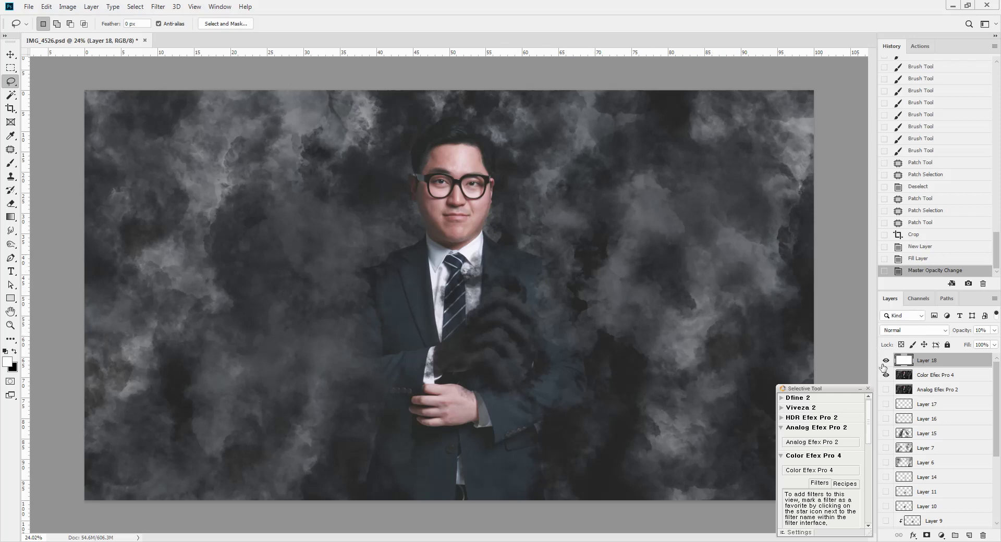
click(886, 361)
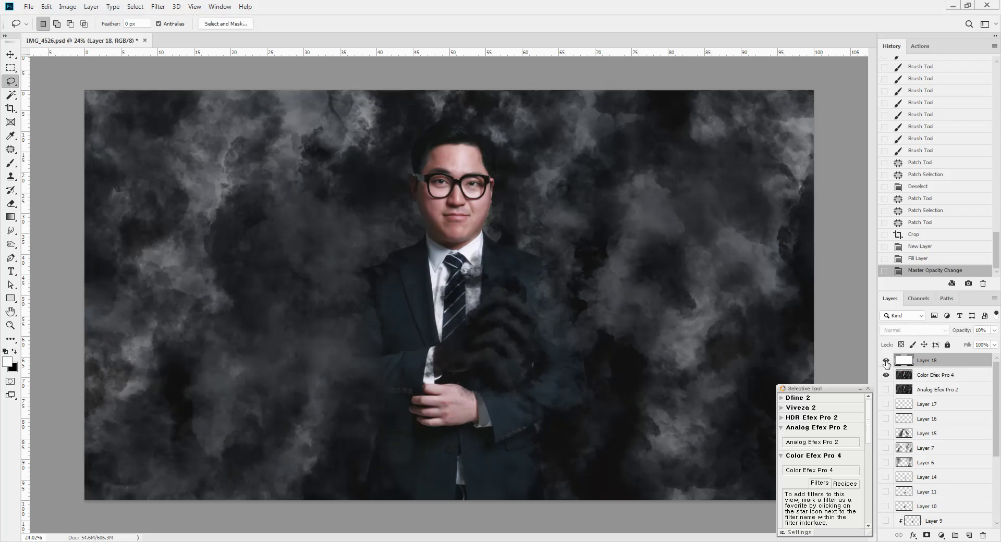
click(887, 361)
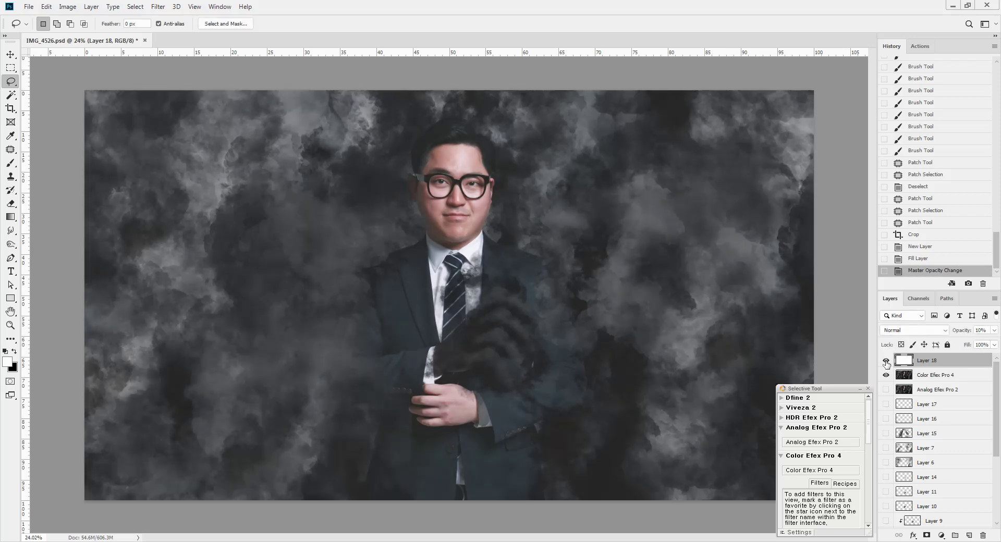
Try the white haze layer at 4% opacity and delete the layer
click(994, 330)
drag(954, 347, 948, 347)
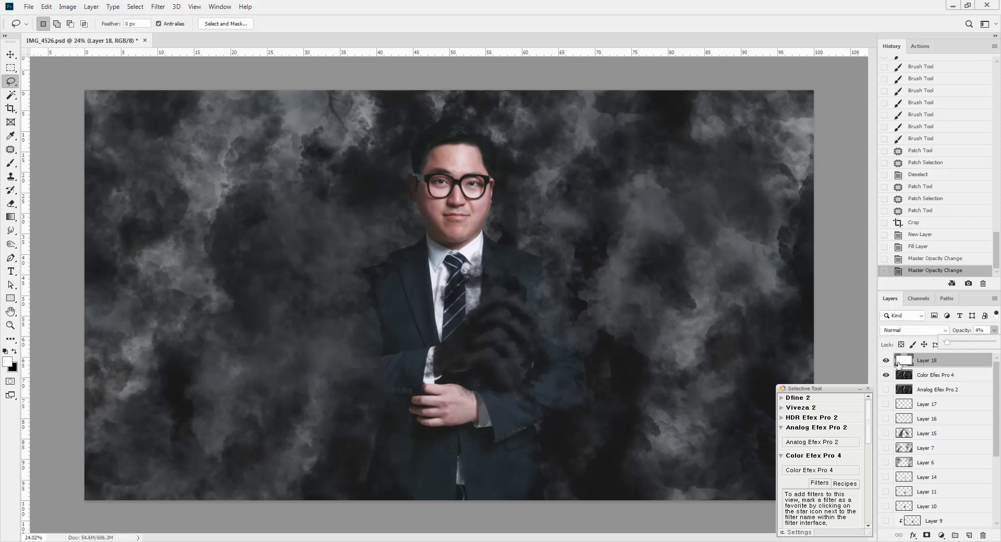
drag(954, 363, 983, 536)
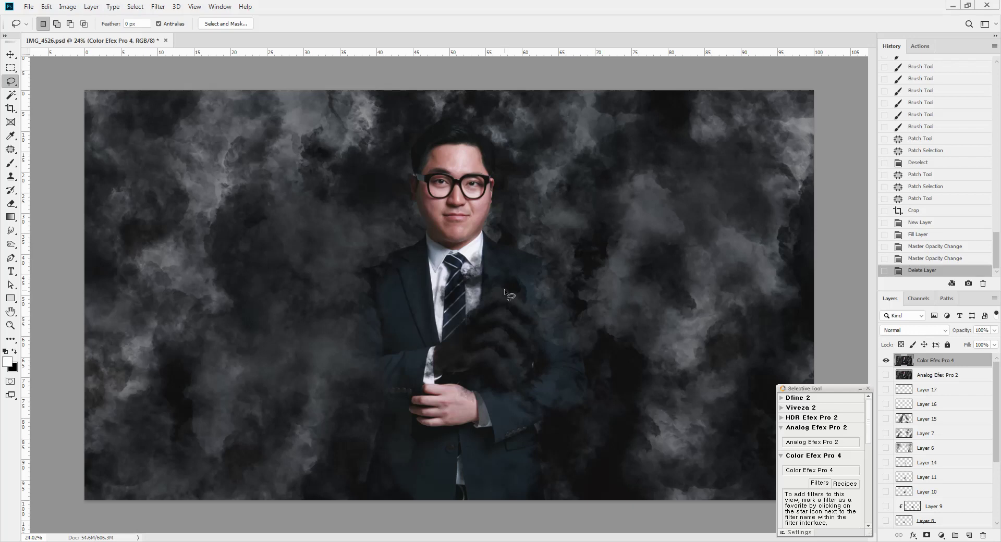
Revert the document to the last patch before the 16:9 crop, clear the selection, and save the file
scroll(504, 289, down, 1)
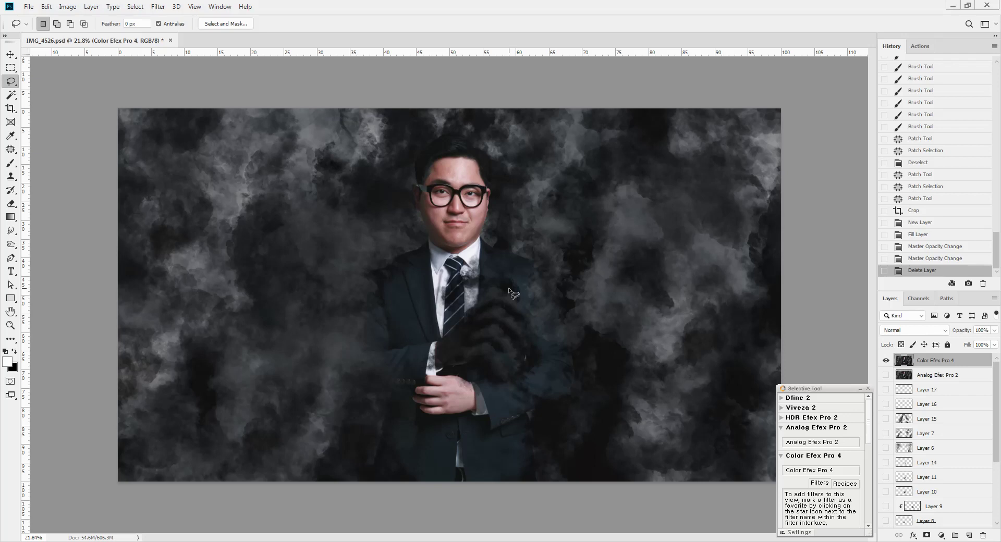
click(913, 201)
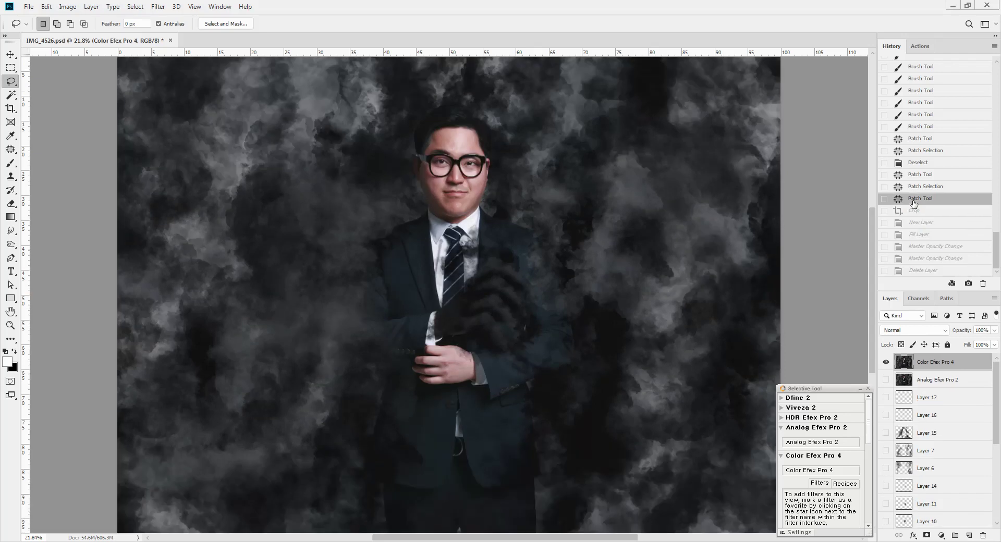
key(ctrl+d)
scroll(546, 291, down, 1)
key(ctrl+s)
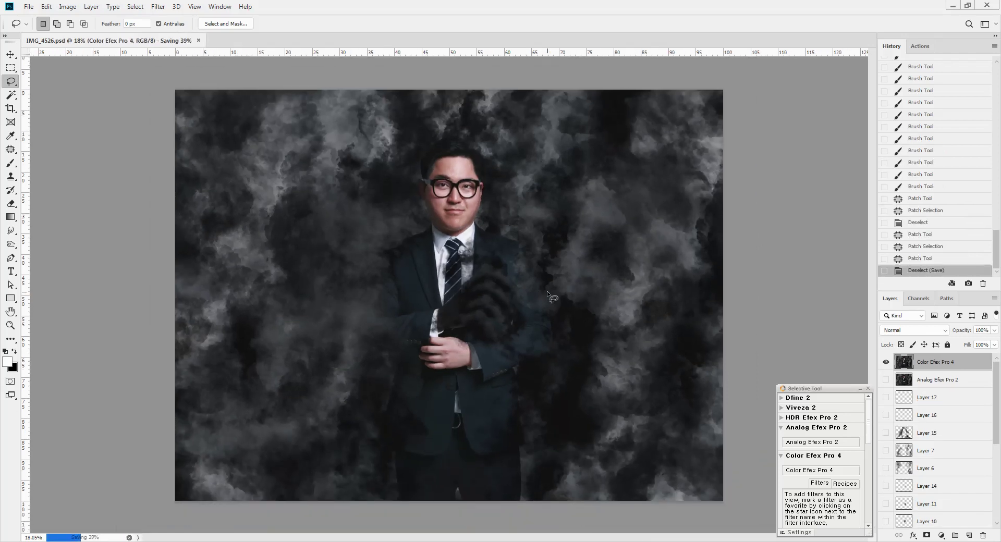